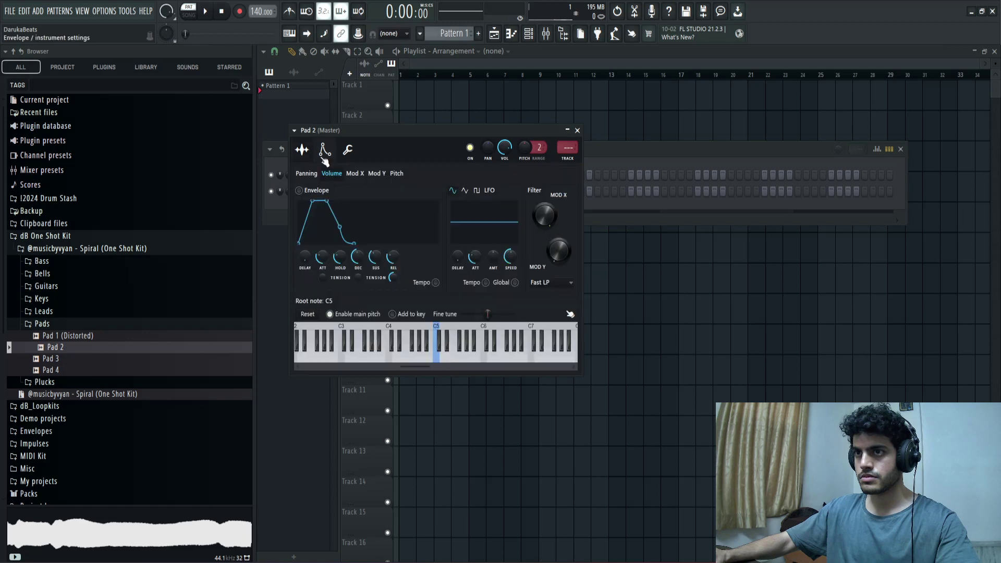
Step: Shape Pad 2's volume envelope with zero attack, full hold and 31% release, and make the sample cut itself
left_click_drag(344, 256, 386, 231)
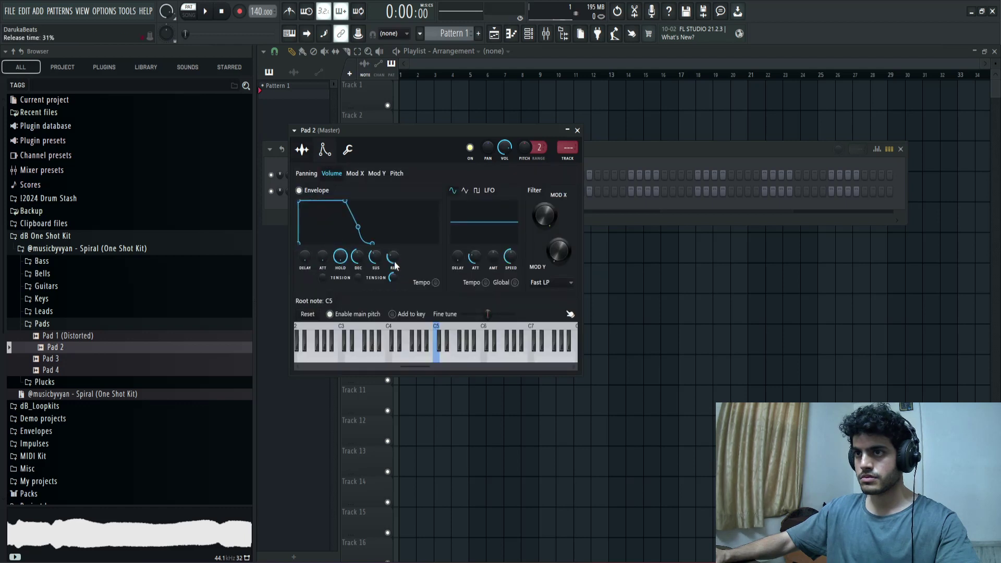
left_click(347, 150)
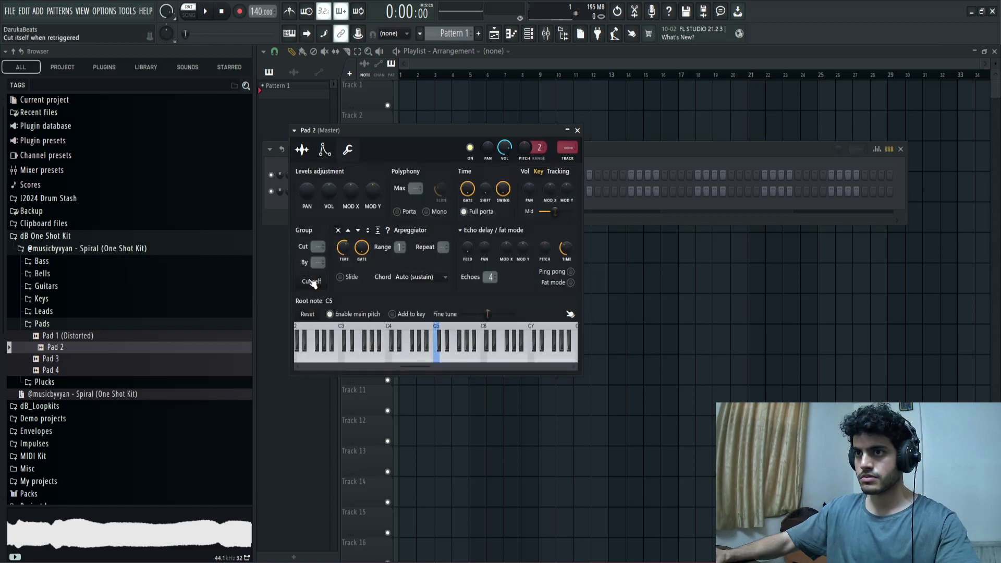
left_click(577, 130)
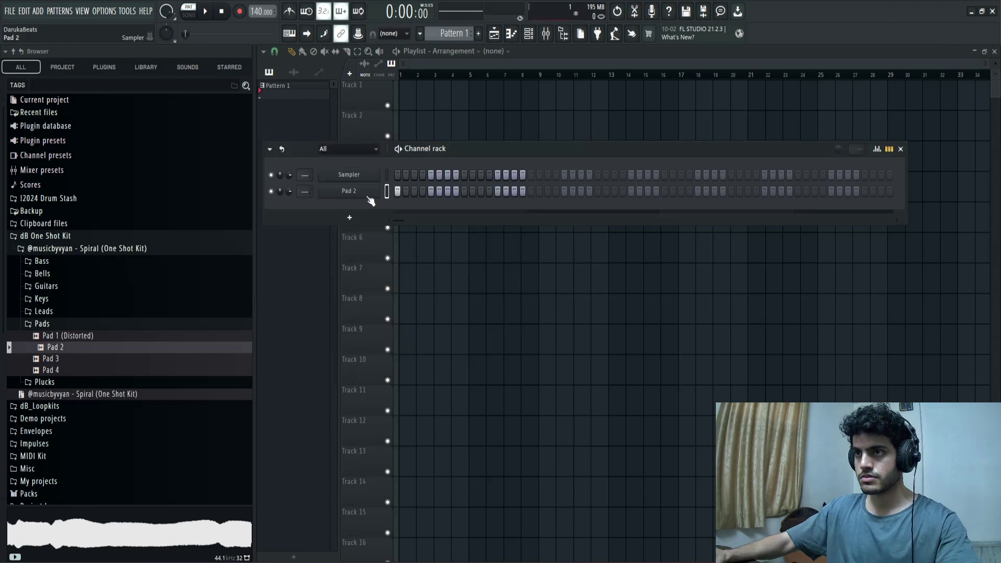
Step: Open Pad 2's piano roll and build a one-bar chord with the notes C5, E5, G5 and B5
right_click(369, 199)
left_click(399, 191)
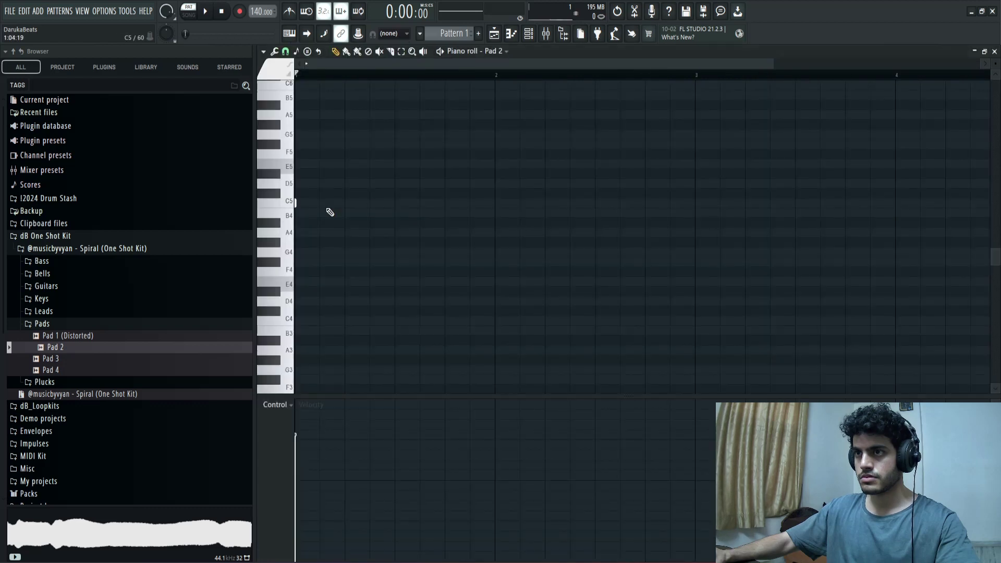
left_click(296, 203)
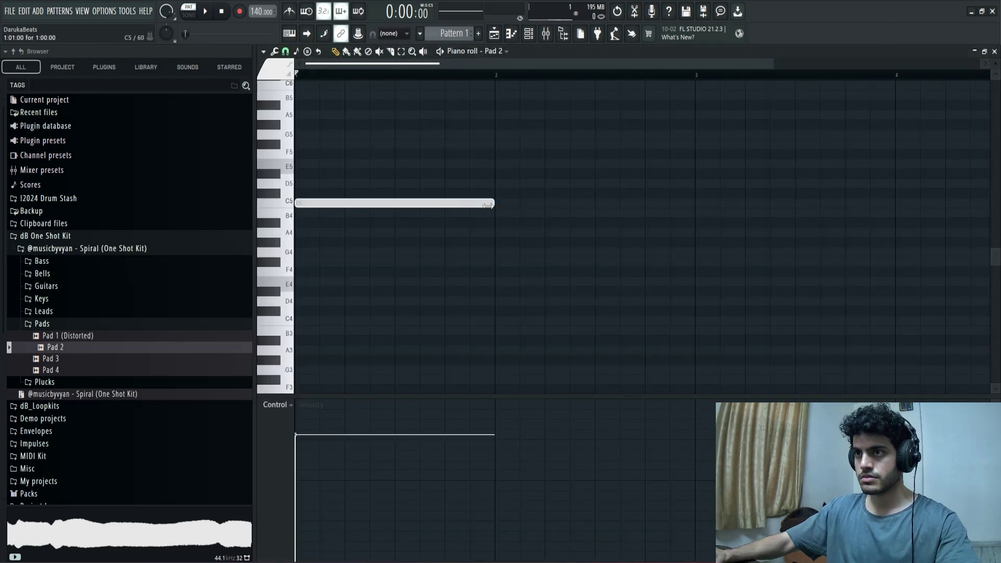
left_click(308, 165)
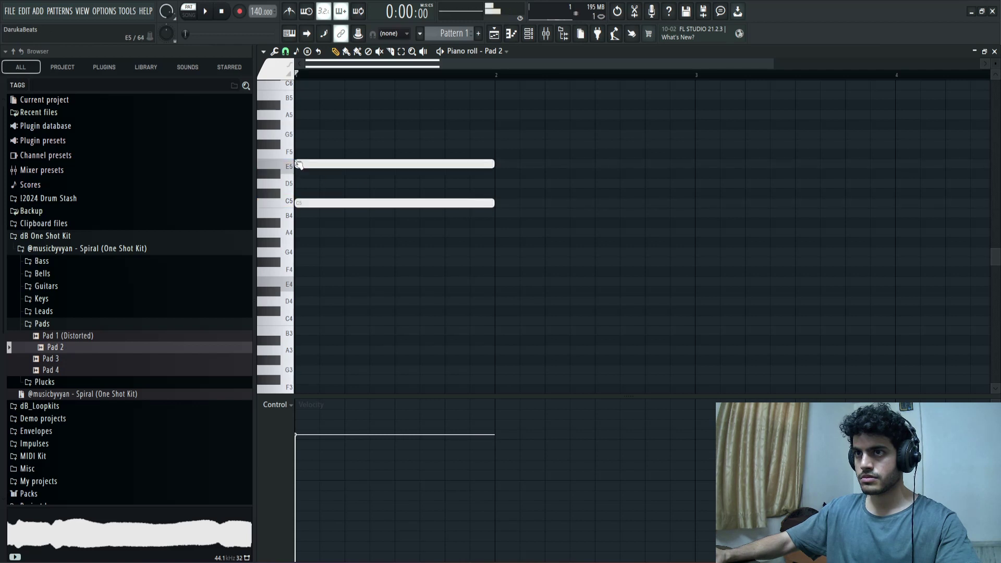
left_click(295, 134)
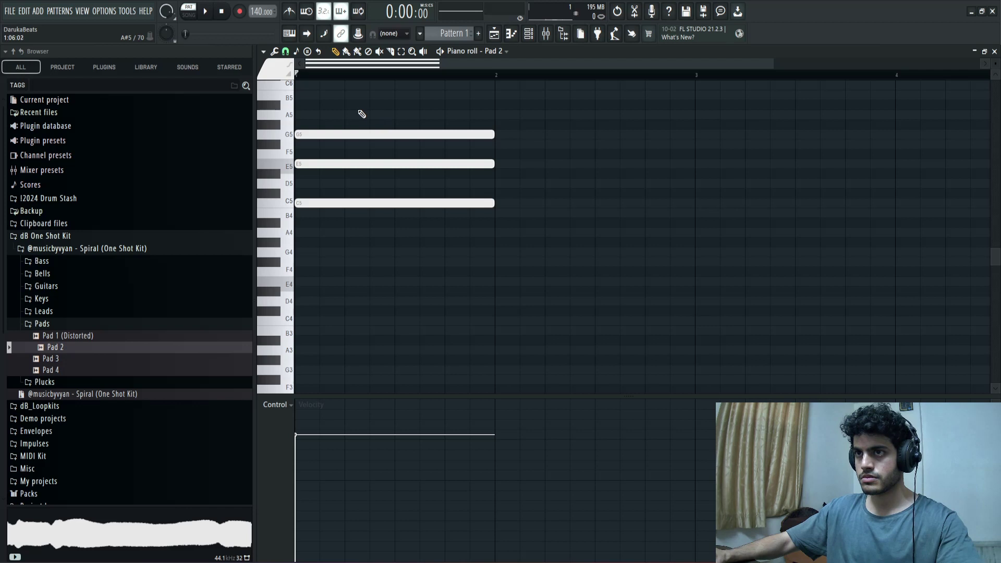
left_click(305, 96)
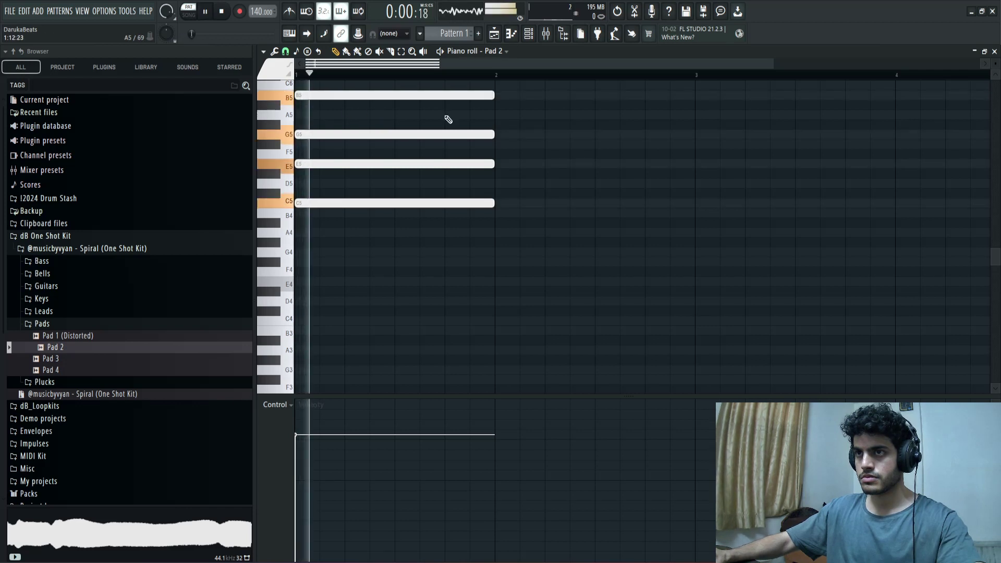
Step: Transpose the whole chord down in semitones to E4, G#4, B4 and D#5, auditioning it along the way
scroll(356, 146, "up", 2)
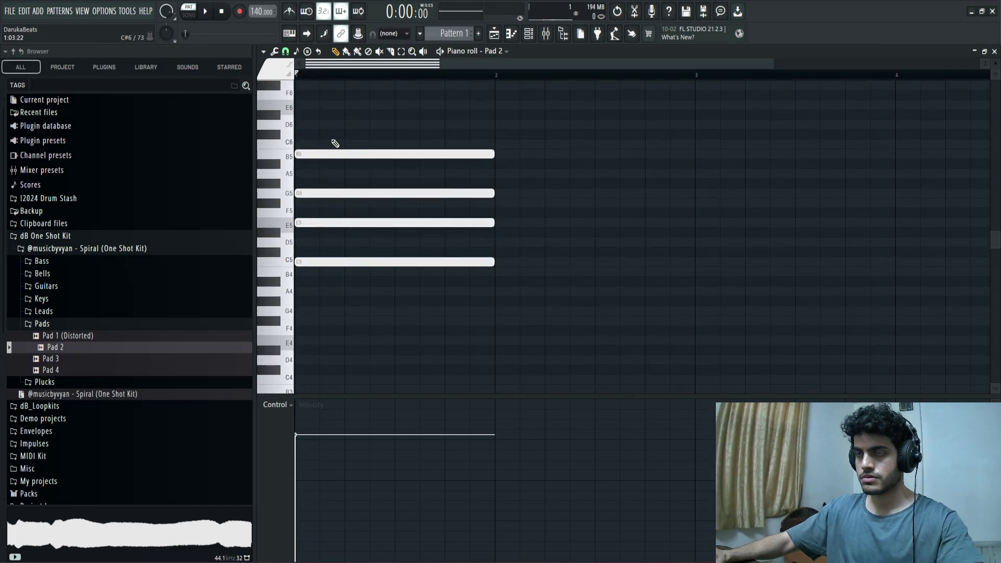
left_click_drag(339, 150, 346, 275)
key("shift+Down")
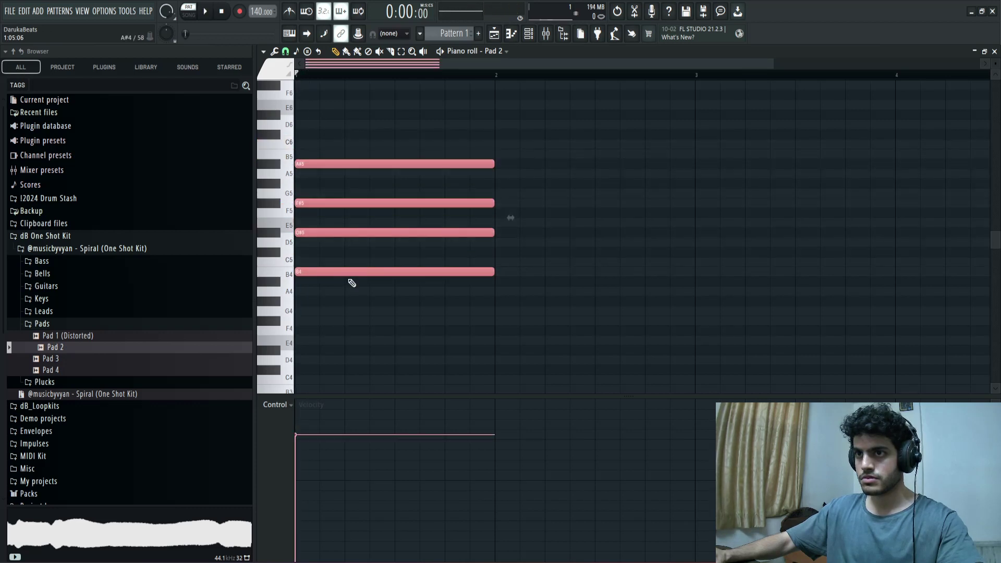
key("shift+Down")
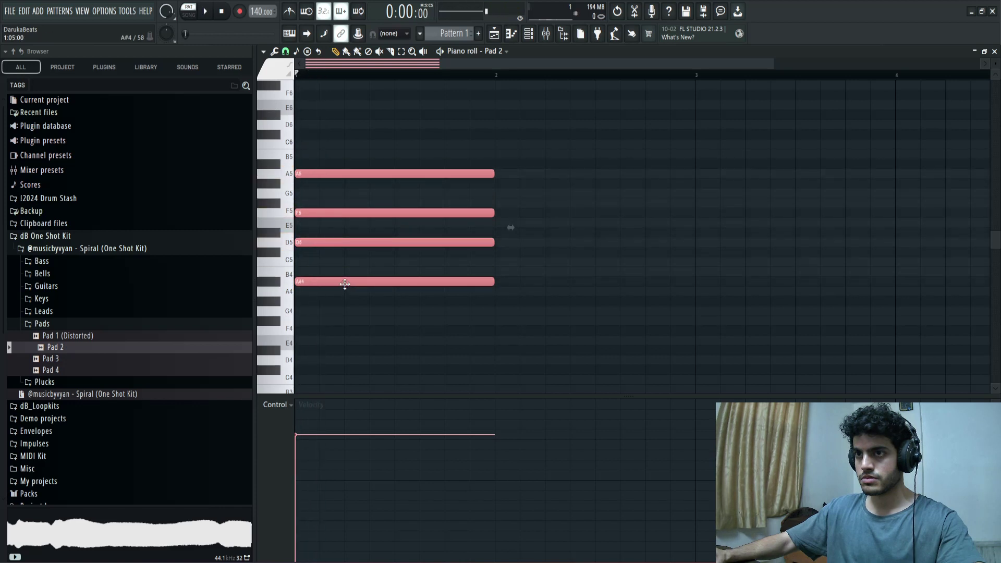
key("shift+Down")
key("shift+Down")
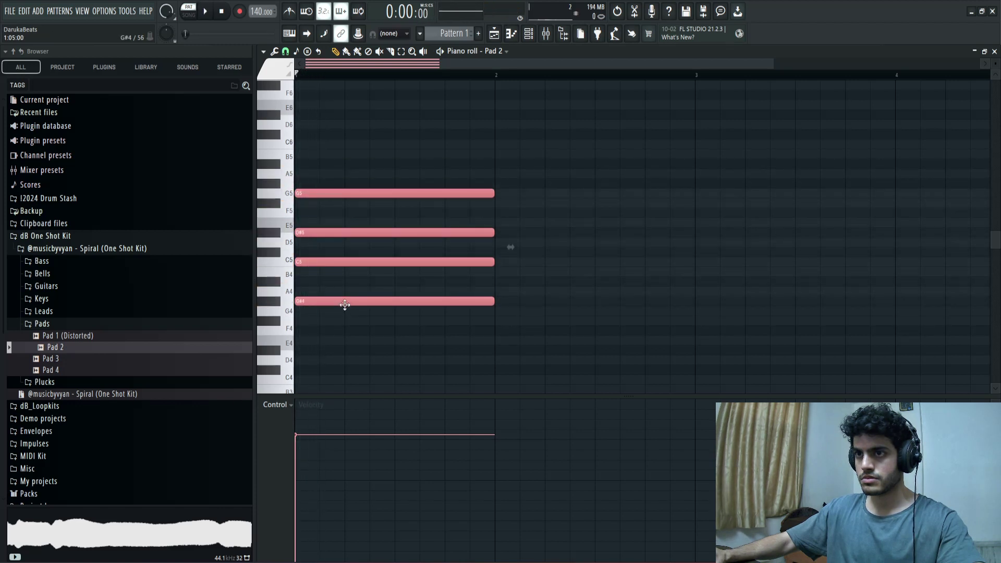
key("shift+Down")
key("space")
key("space")
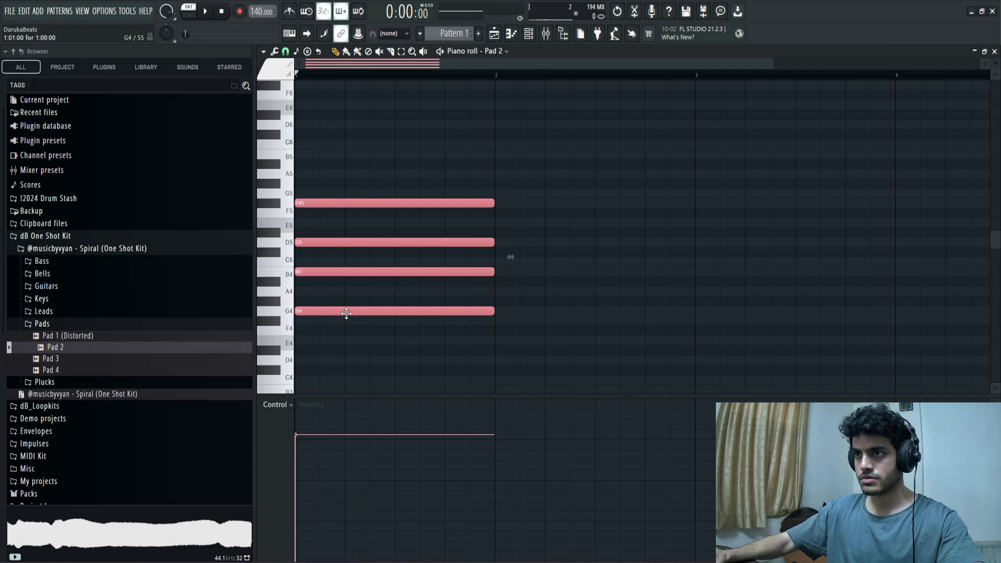
key("shift+Down")
key("space")
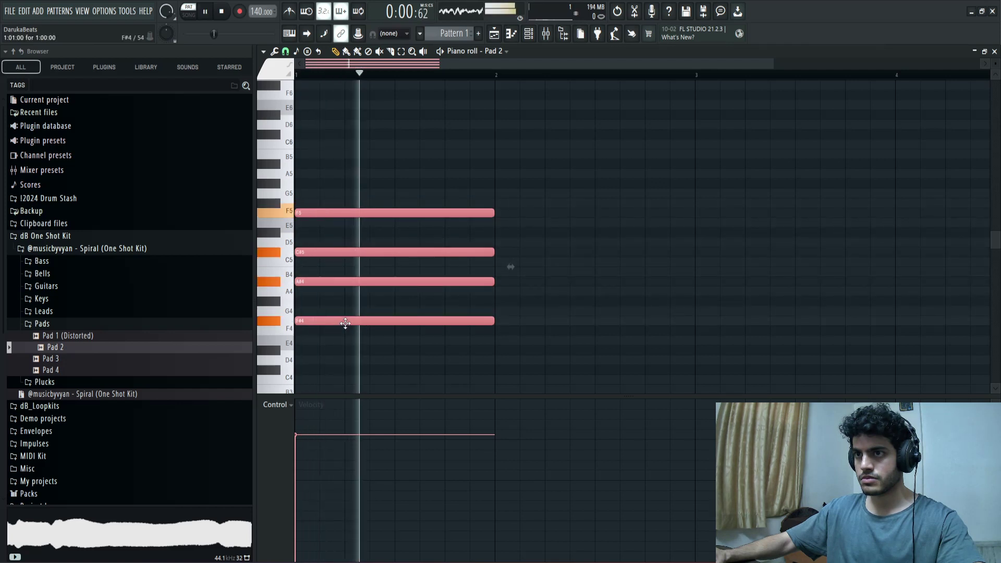
key("space")
key("space")
left_click_drag(345, 324, 345, 344)
key("space")
key("space")
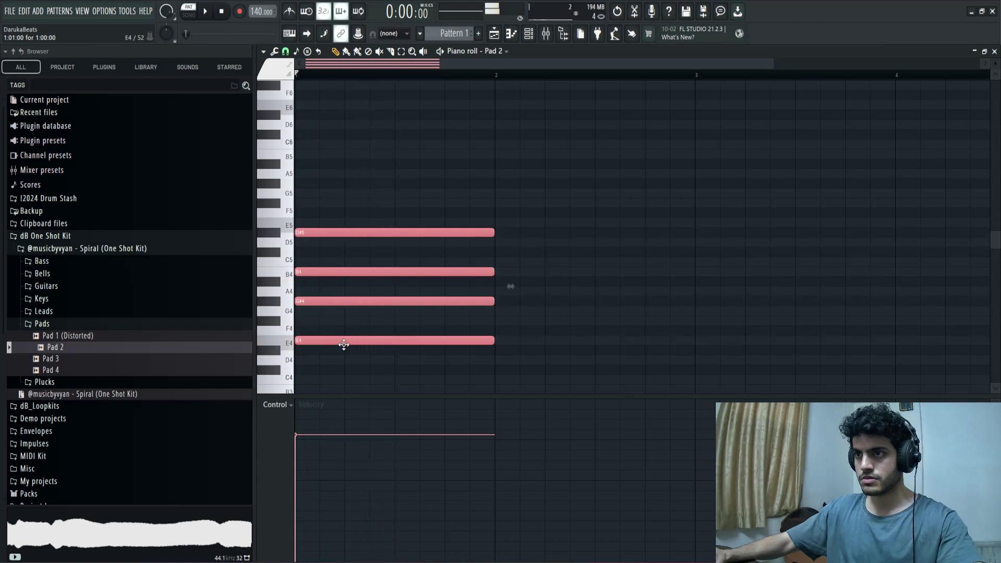
key("space")
Step: Select all four chord notes and shorten them to four steps
scroll(377, 201, "down", 2)
left_click(580, 160, "ctrl")
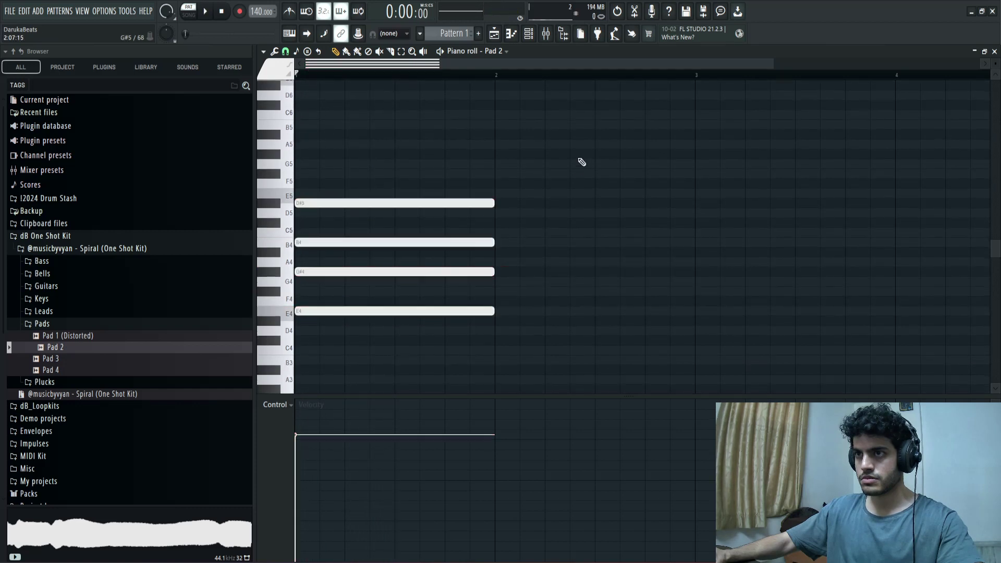
scroll(575, 167, "down", 2)
left_click_drag(482, 134, 516, 268)
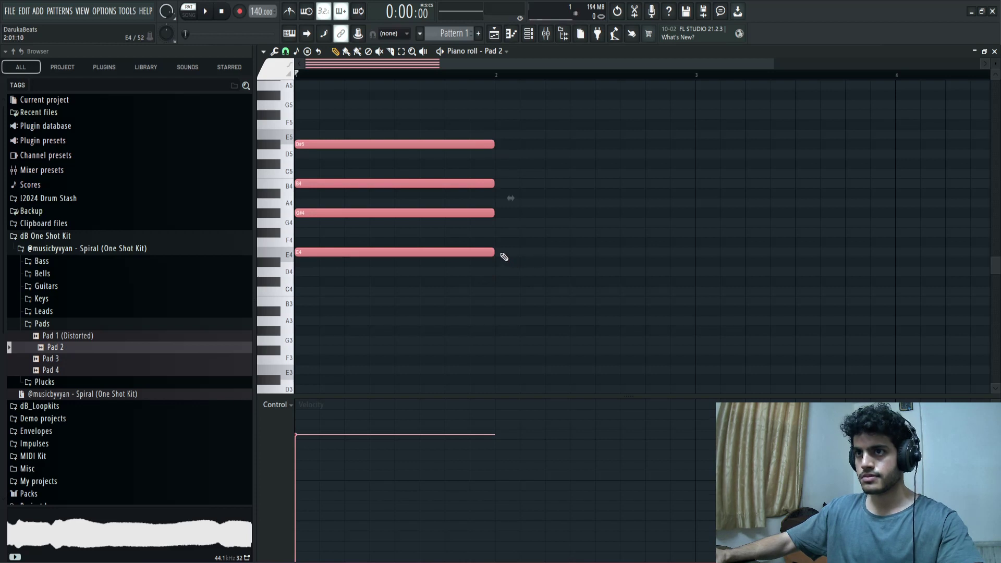
left_click_drag(490, 252, 354, 258)
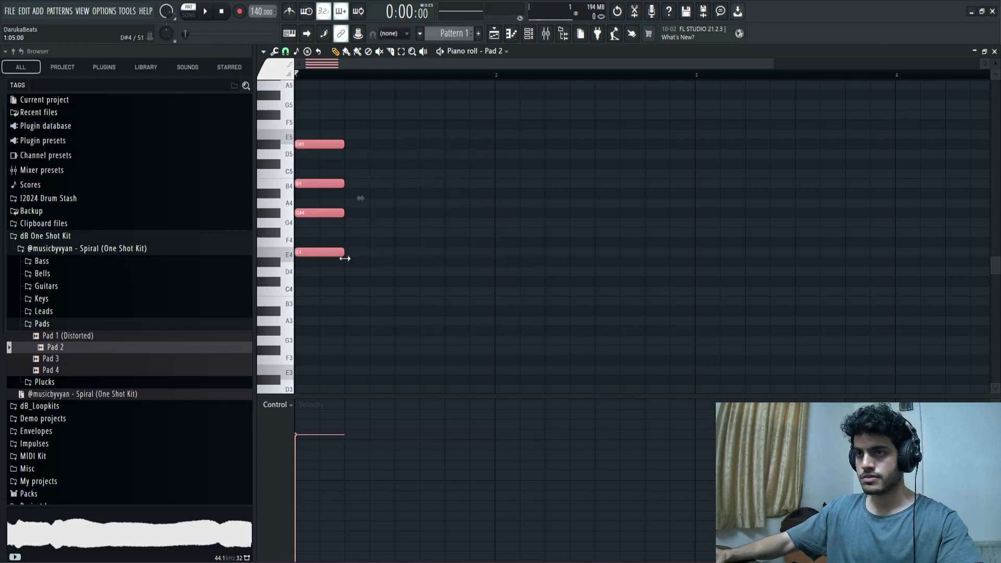
Step: Set the project tempo to 160 BPM, with the four chord notes extended to six steps, and audition the chord
right_click(273, 15)
left_click(357, 114)
key("space")
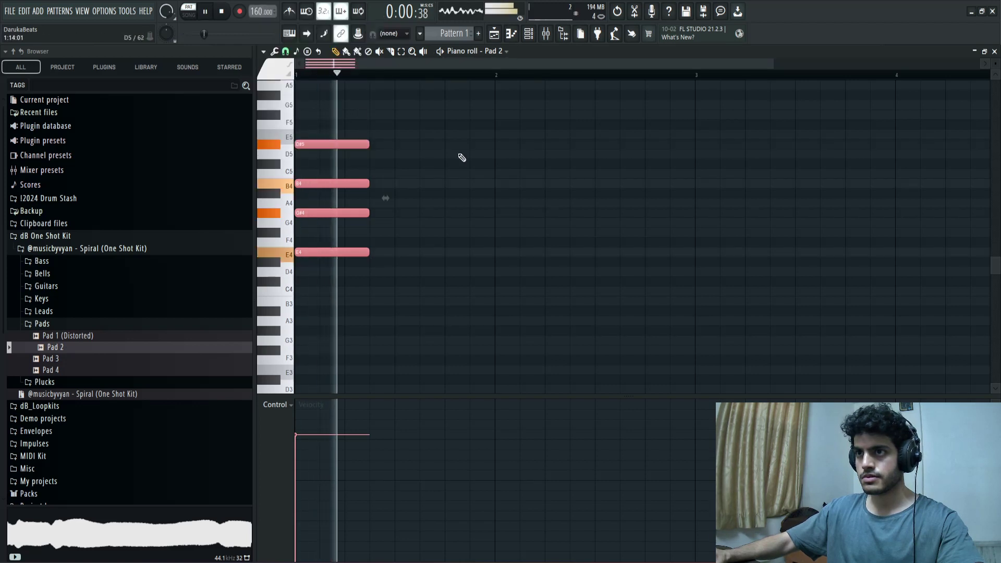
key("space")
Step: Duplicate the six-step chord twice so three identical chords follow one another, auditioning the pattern
key("ctrl+b")
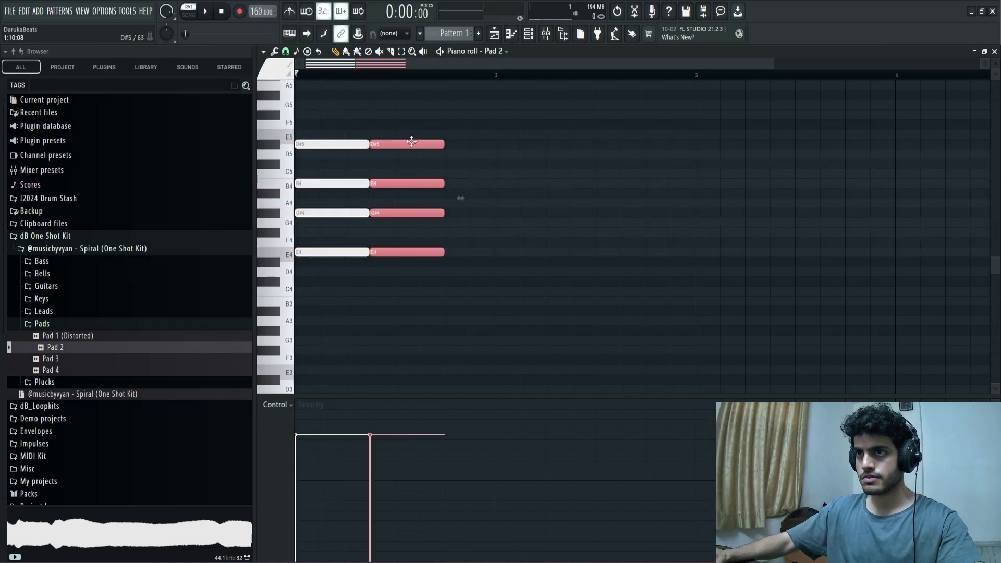
key("space")
key("space")
mouse_move(406, 146)
left_mouse_down()
mouse_move(429, 148)
mouse_move(411, 150)
left_mouse_up()
key("space")
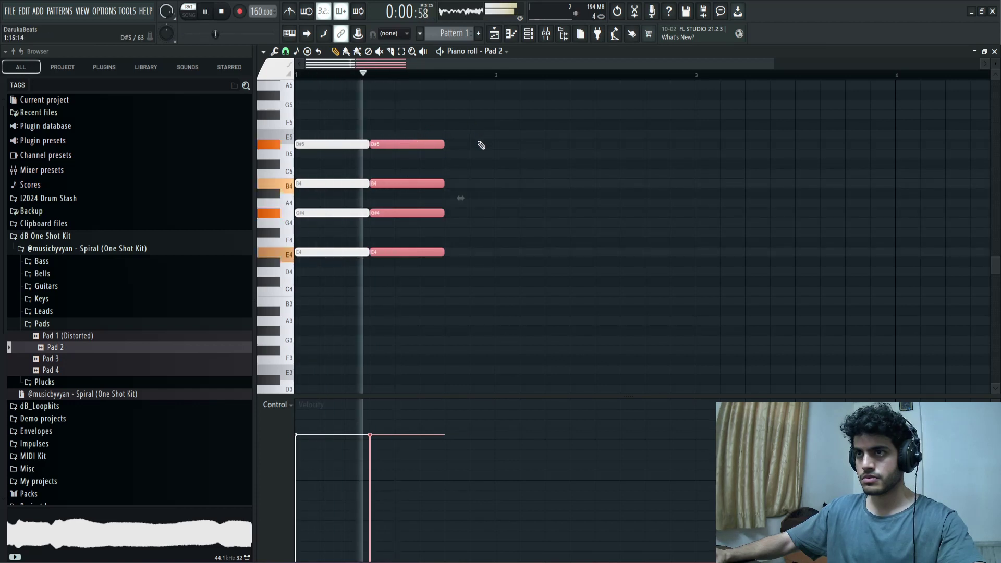
key("space")
key("ctrl+b")
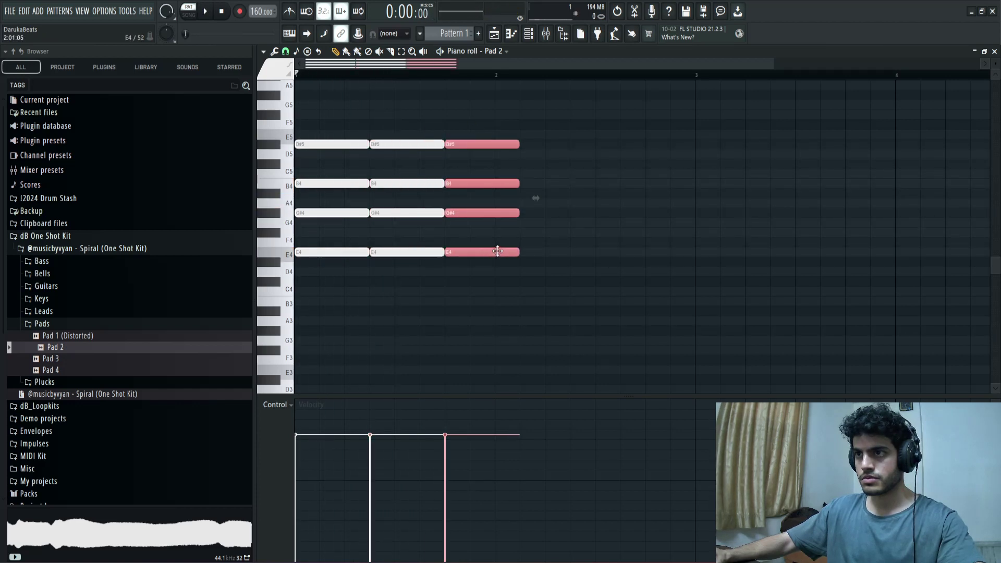
left_click(586, 226)
key("space")
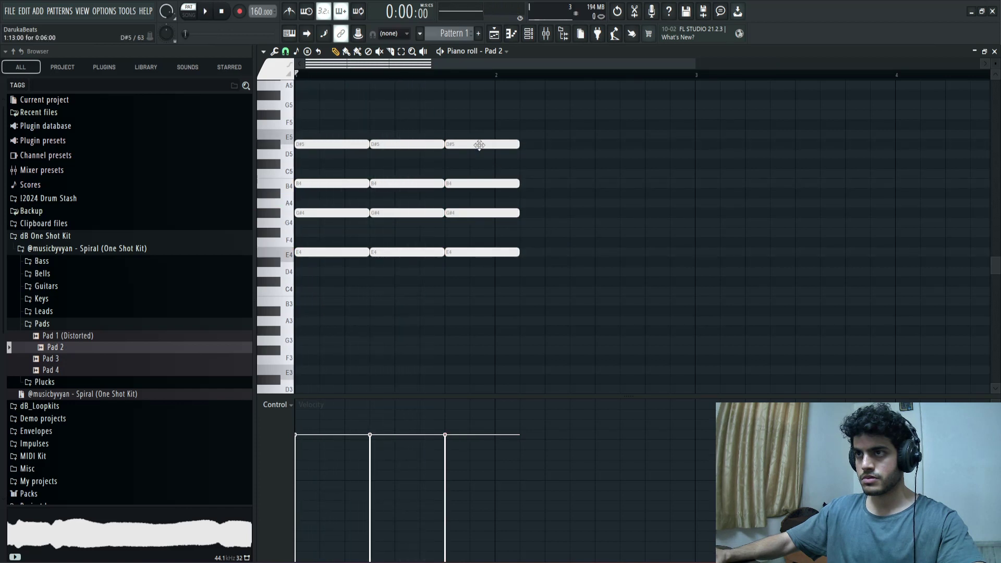
Step: Lower the third chord's top note to D5 and set the scale highlighting root note to B
left_click_drag(479, 145, 471, 185)
left_click(264, 52)
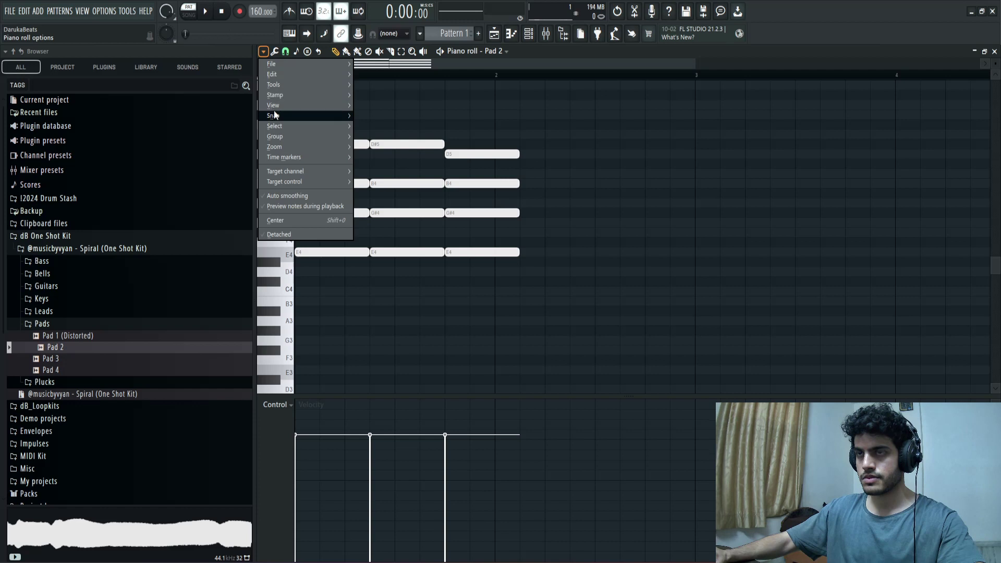
mouse_move(338, 106)
mouse_move(369, 266)
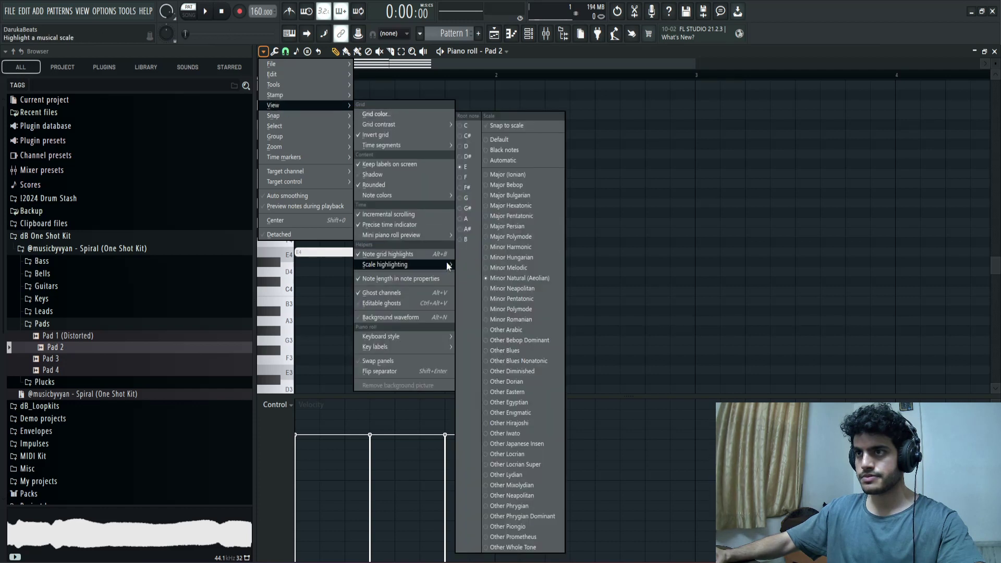
left_click(511, 227)
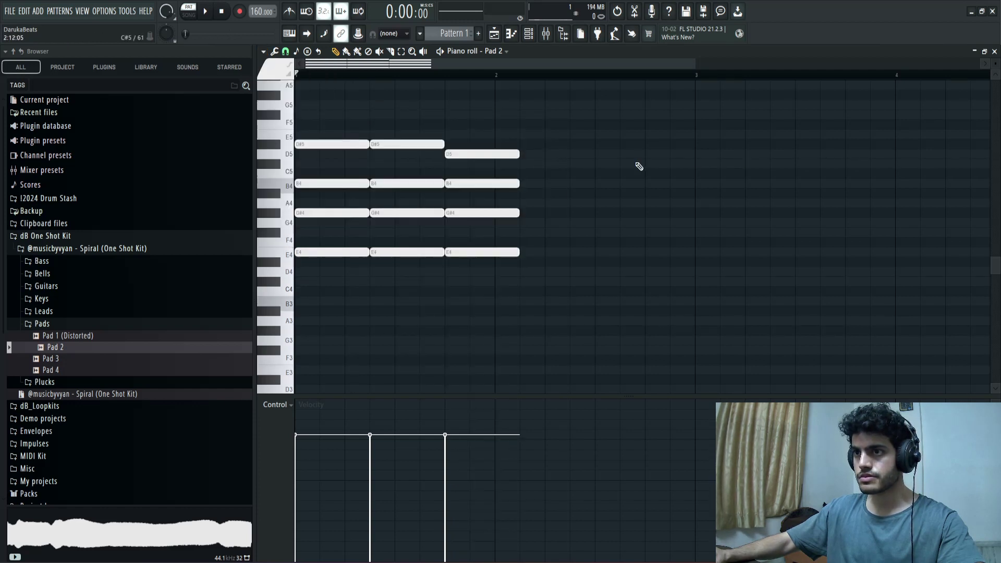
key("space")
key("space")
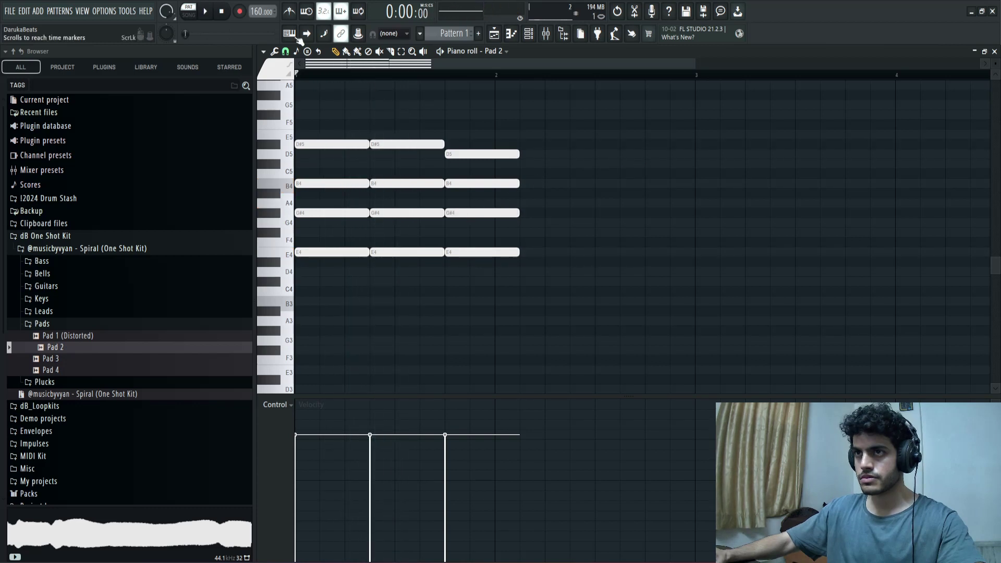
Step: Set the scale highlighting root note to G#, keeping the Minor Natural (Aeolian) scale, and audition the pattern
left_click(263, 51)
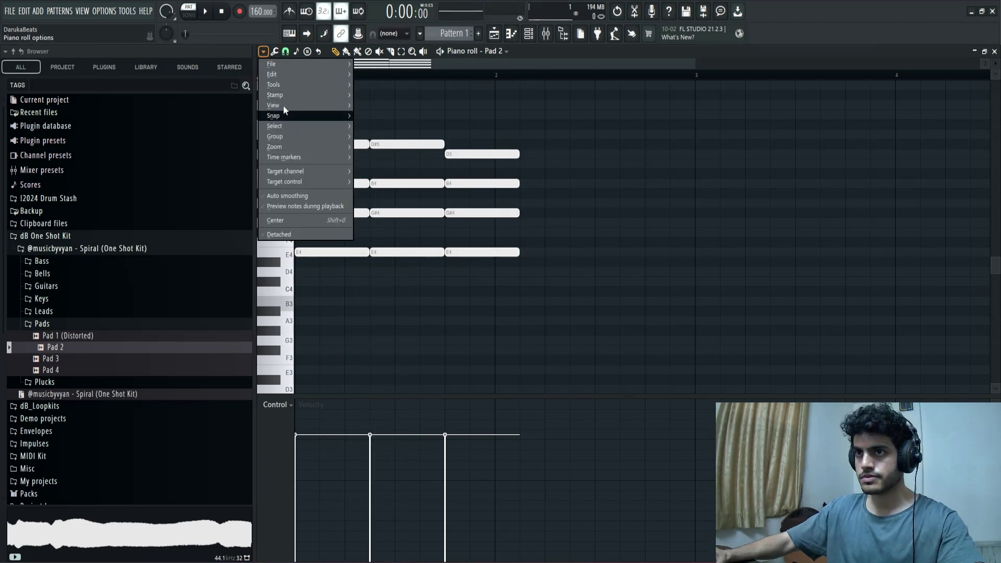
mouse_move(342, 106)
mouse_move(393, 269)
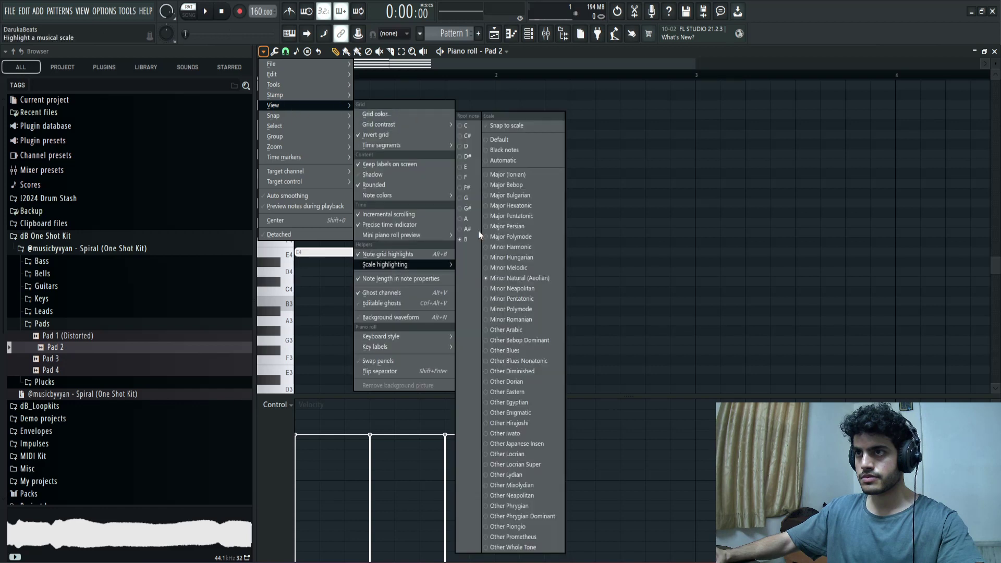
left_click(468, 208)
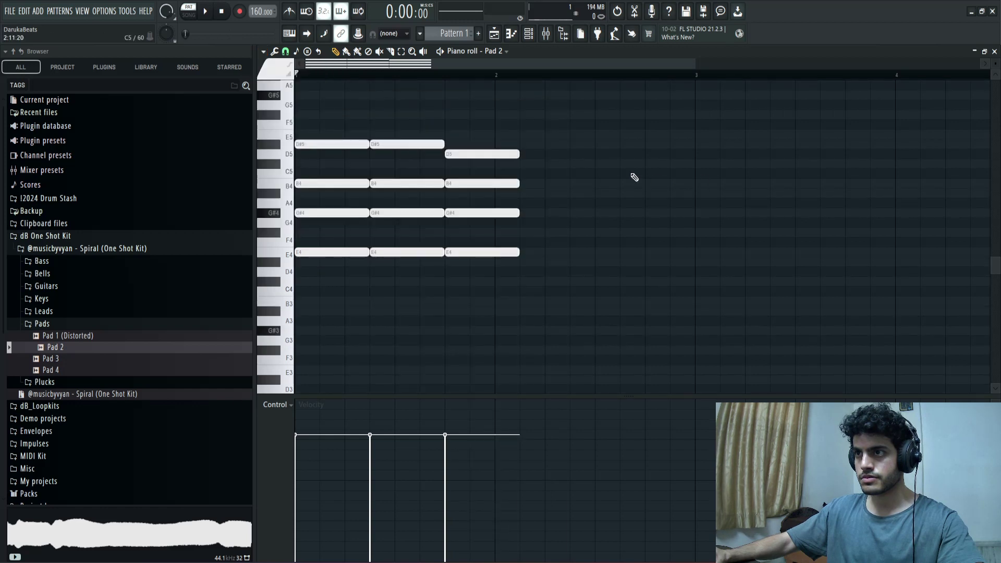
key("space")
key("space")
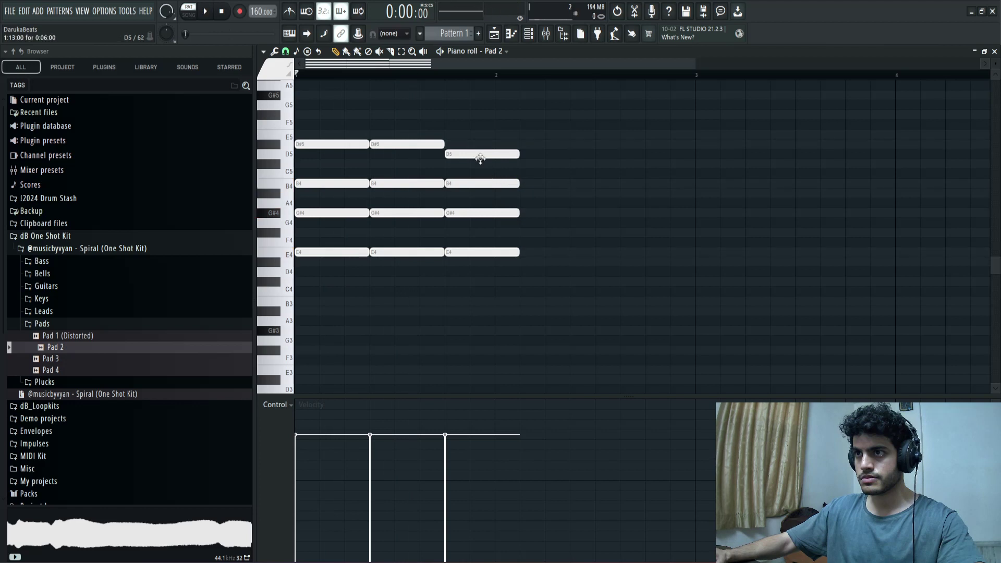
Step: Change the third chord's notes to D#4, F#4, A#4 and C#5, and audition the progression
left_click_drag(480, 168, 465, 264)
key("space")
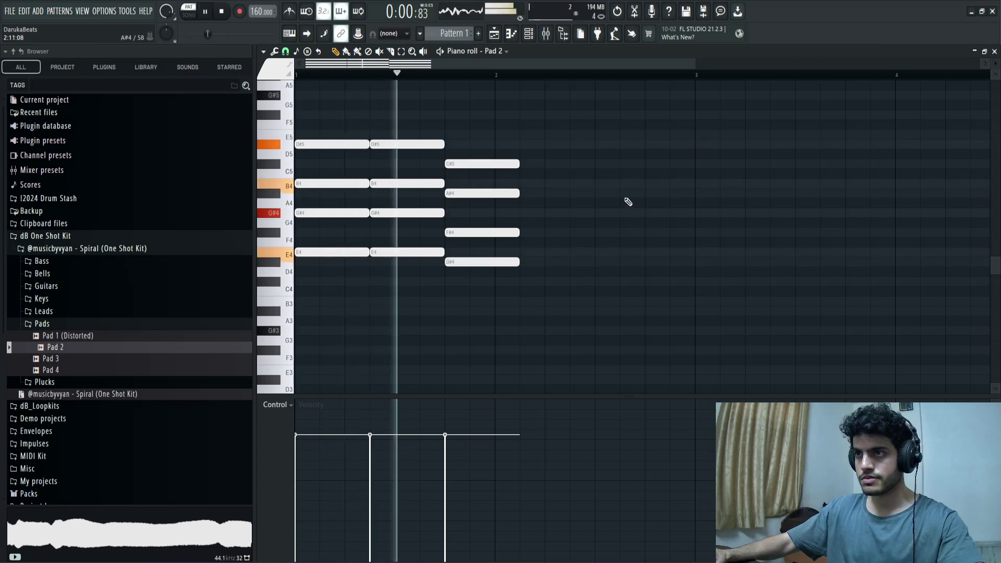
key("space")
Step: Rework the third chord into E4, G#4 and B4, removing its D#4 and top note
left_click_drag(488, 162, 464, 243)
right_click(467, 248)
key("space")
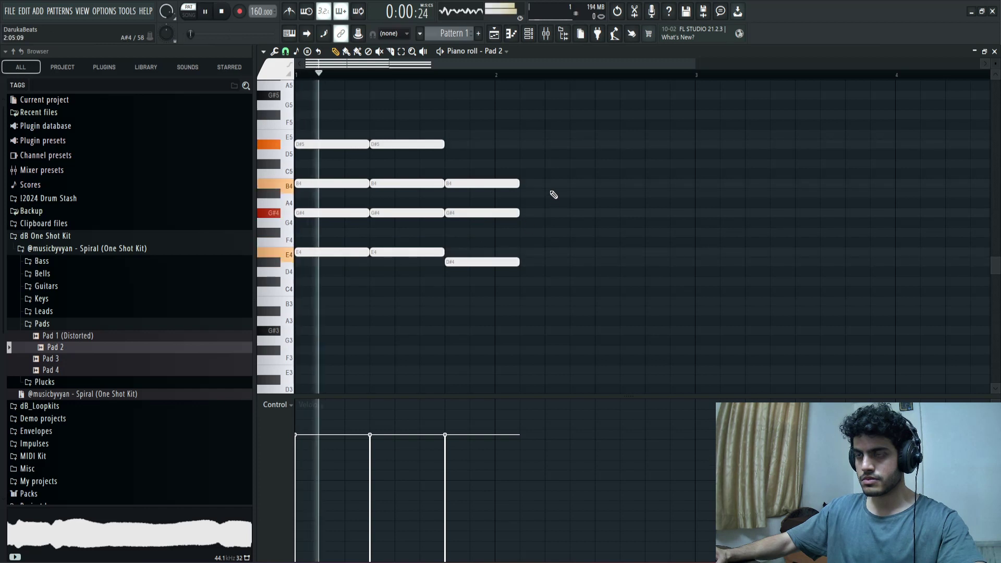
key("space")
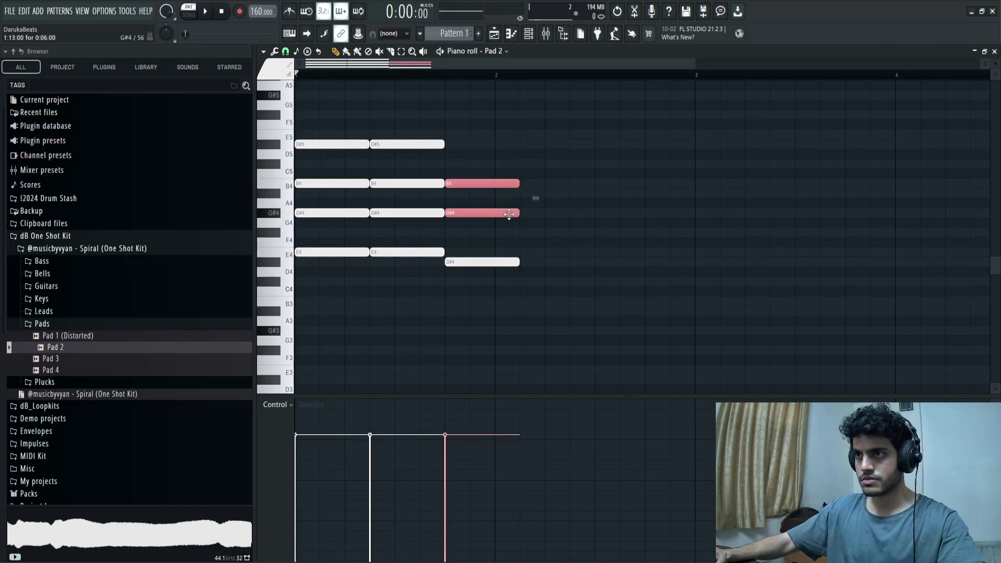
left_click(448, 254)
right_click(460, 260)
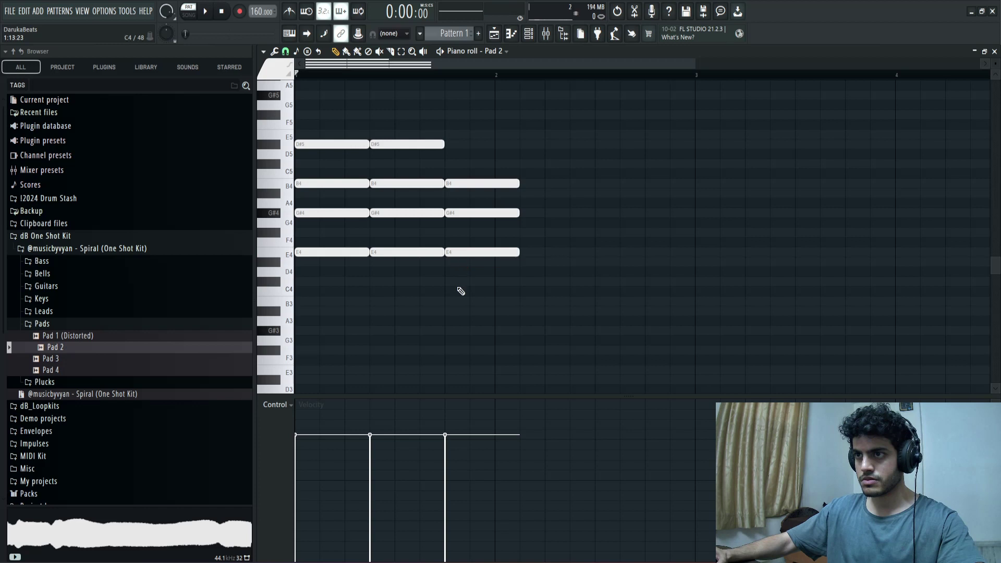
Step: Add a C#4 note beneath the third chord, lengthen the whole chord to 8 steps, and audition the progression
left_click(459, 283)
key("space")
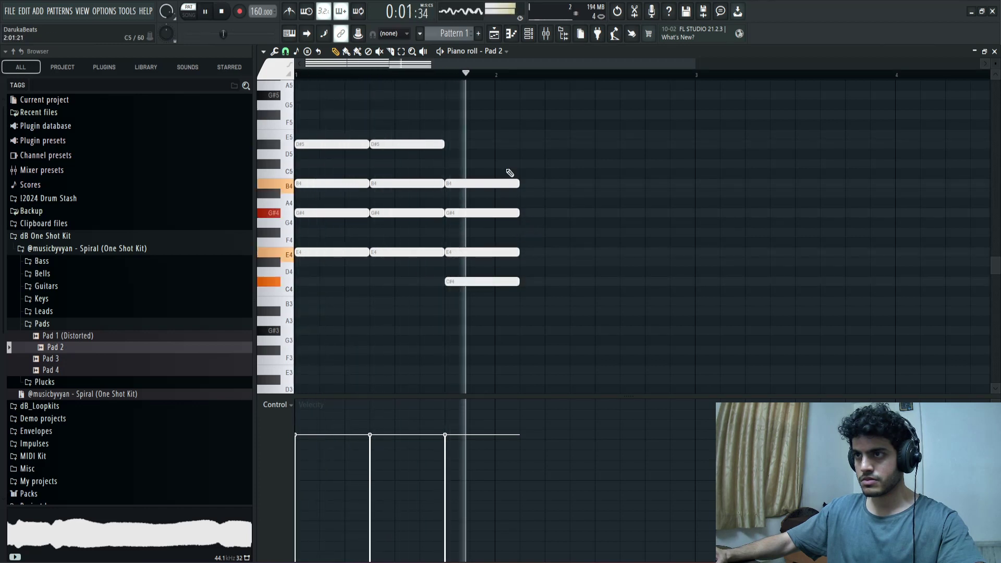
left_click_drag(510, 173, 521, 281)
key("space")
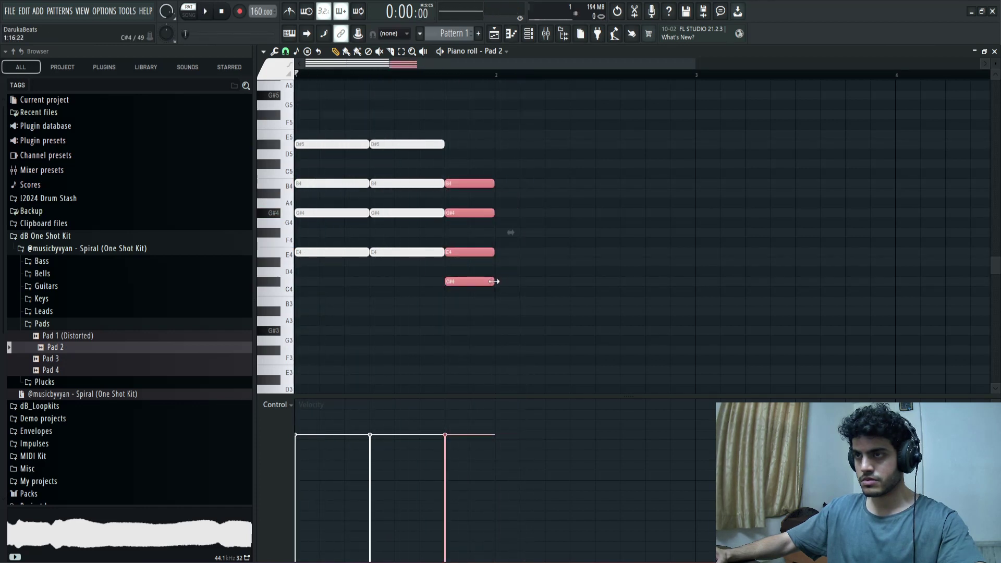
key("space")
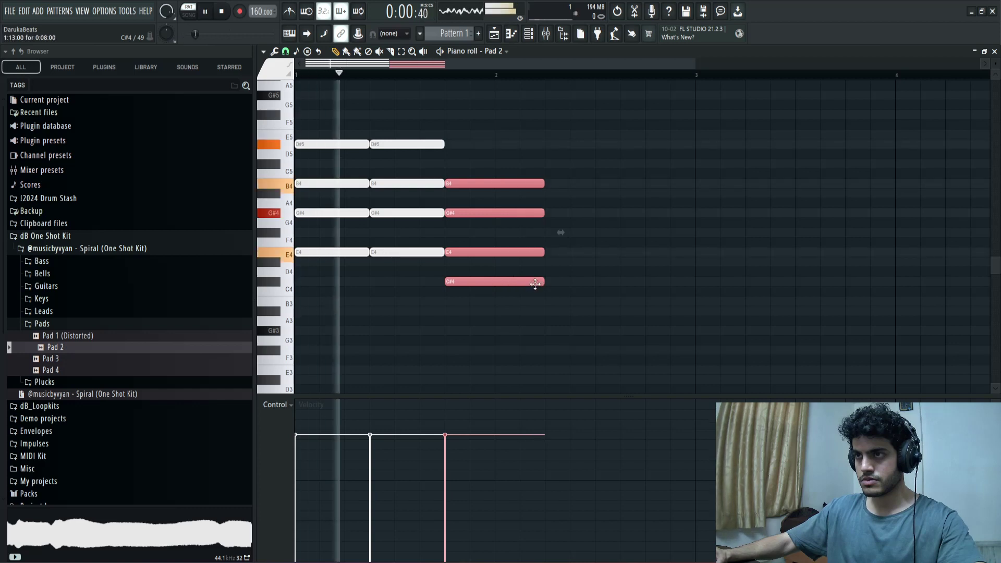
key("space")
Step: Change the third chord's notes to A#3, D#4, F#4 and A#4, and audition the progression
left_click_drag(483, 253, 483, 264)
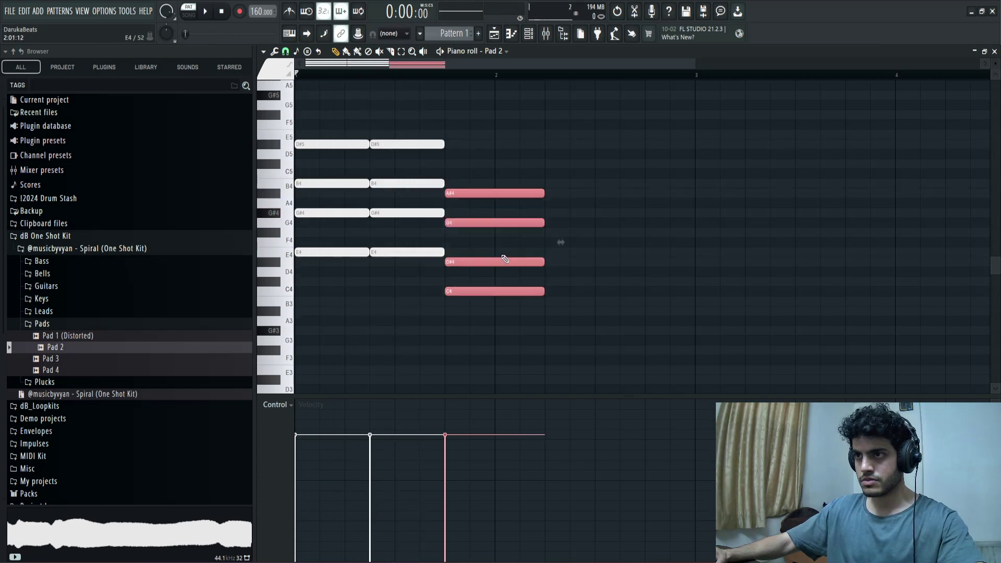
left_click(509, 241)
left_click_drag(479, 218, 468, 294)
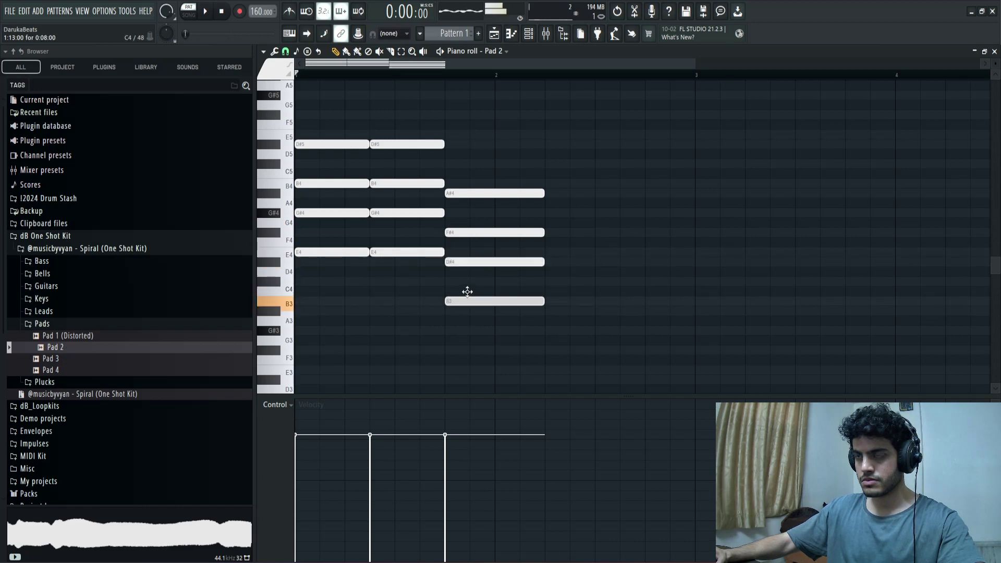
right_click(469, 300)
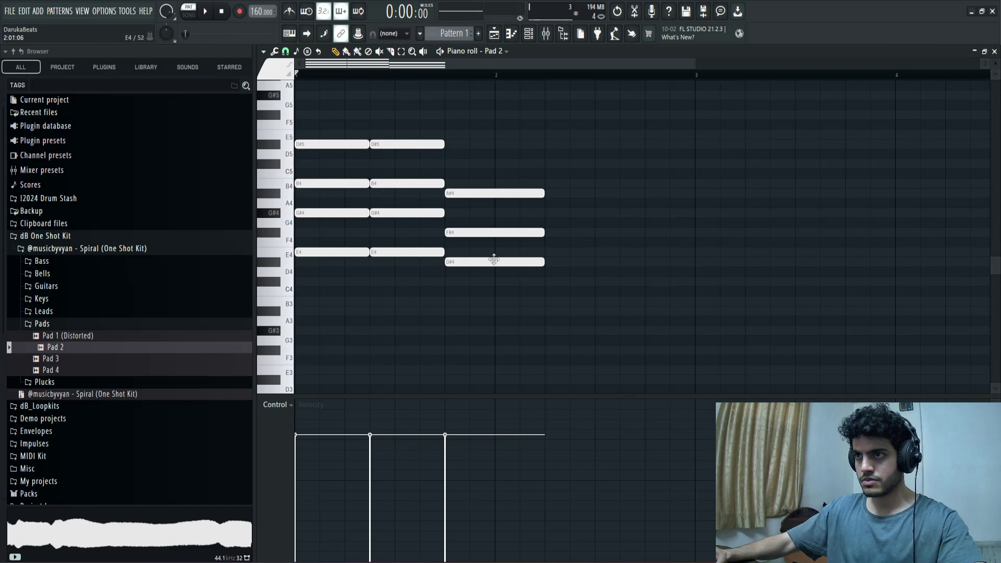
left_click_drag(454, 305, 446, 317)
key("space")
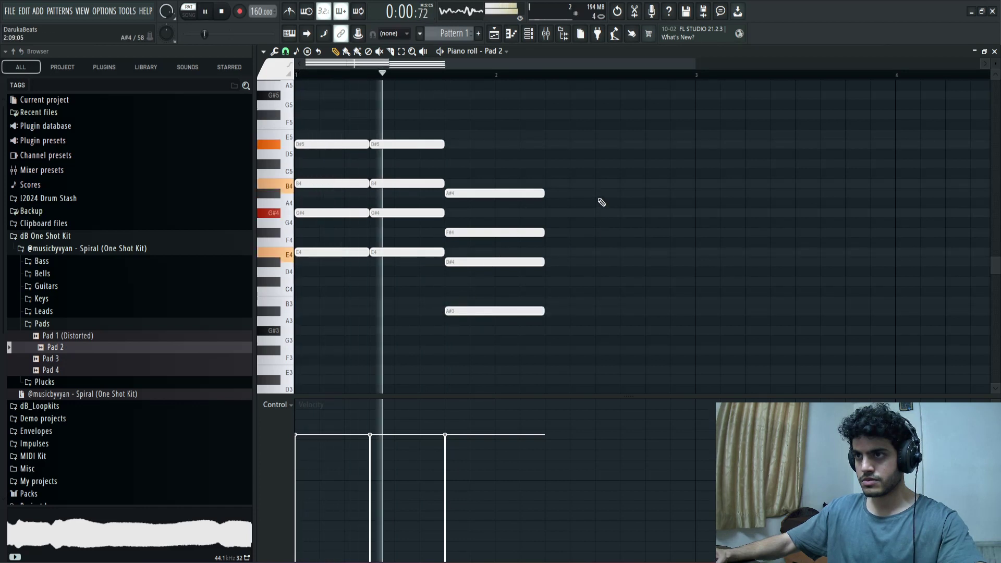
key("space")
left_click_drag(535, 170, 548, 317)
key("space")
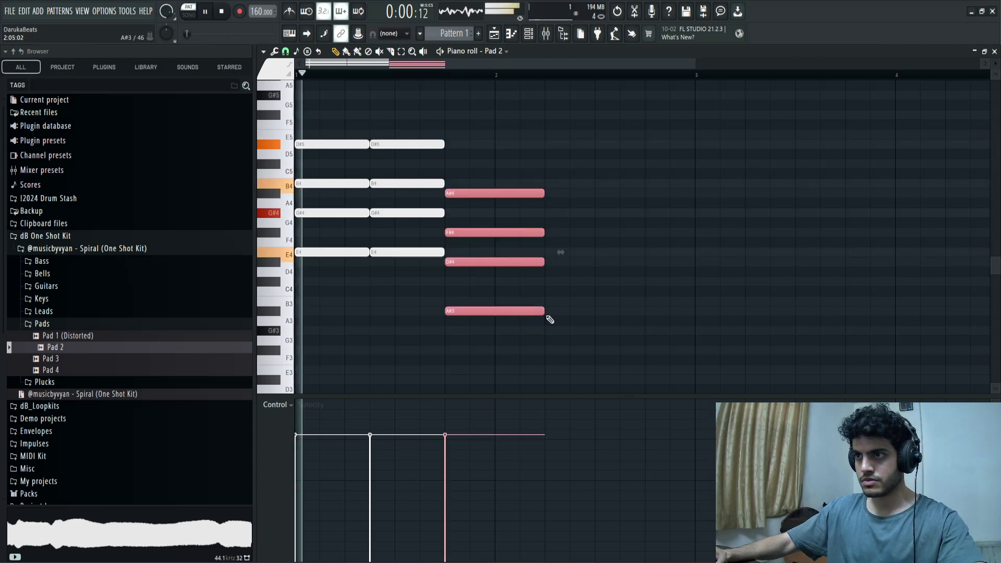
key("space")
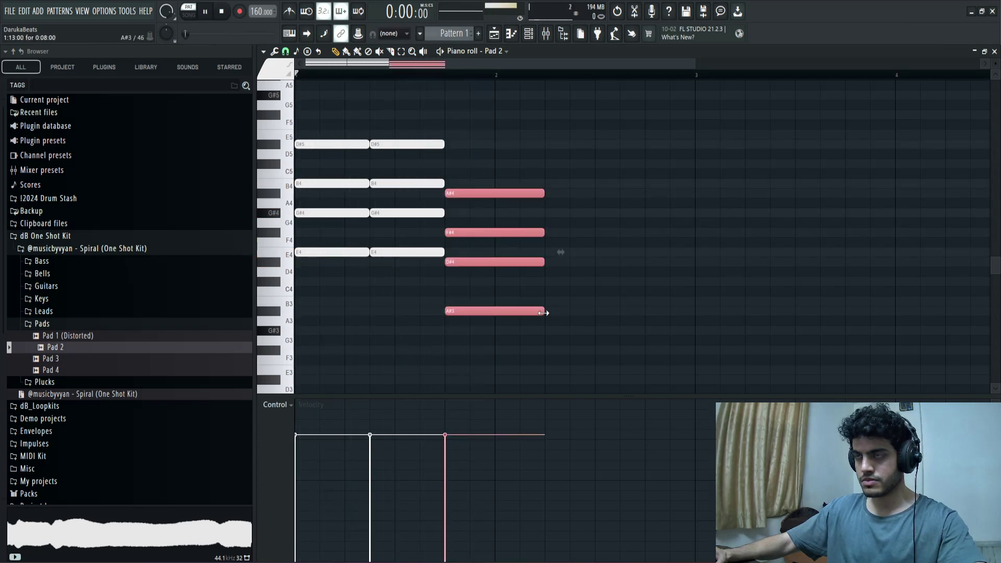
key("space")
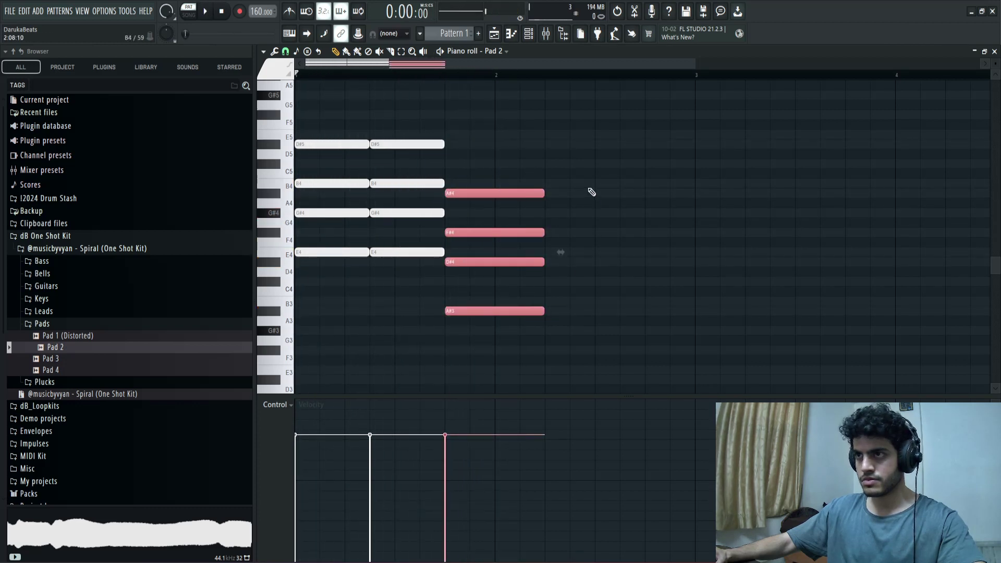
Step: Draw a fourth chord of C#4, E4, G#4 and B4 right after the third chord, and play the pattern
left_click(592, 192)
left_click(546, 183)
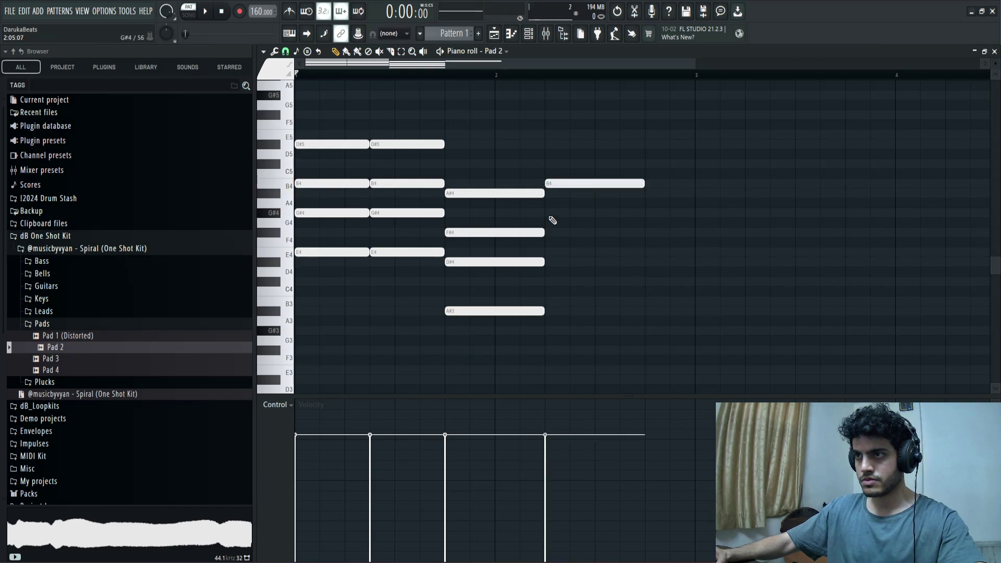
left_click(551, 213)
left_click(546, 252)
left_click(544, 283)
key("space")
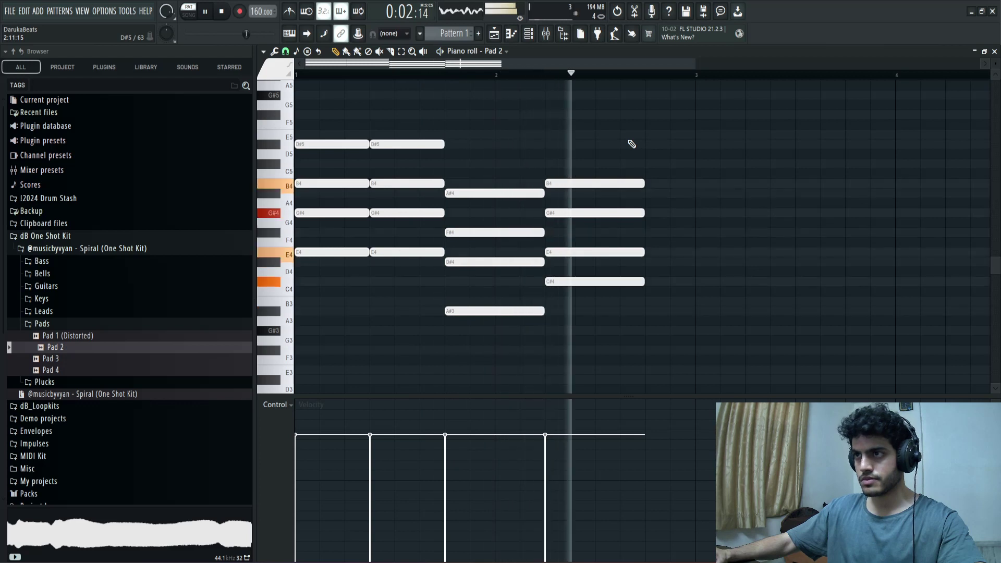
key("space")
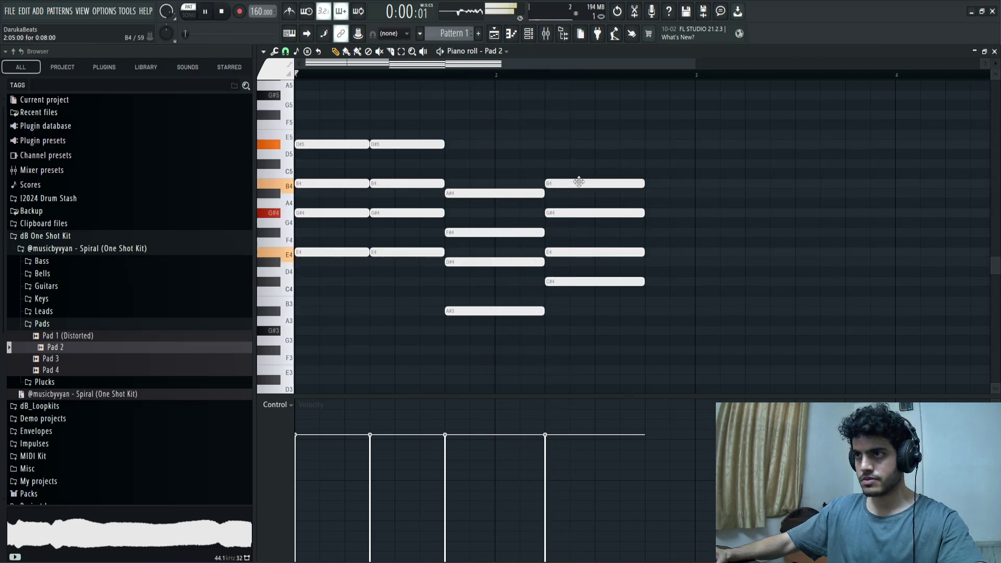
Step: Lower the fourth chord's bottom note to B3 and audition the progression
key("space")
key("space")
left_click_drag(572, 285, 572, 310)
key("space")
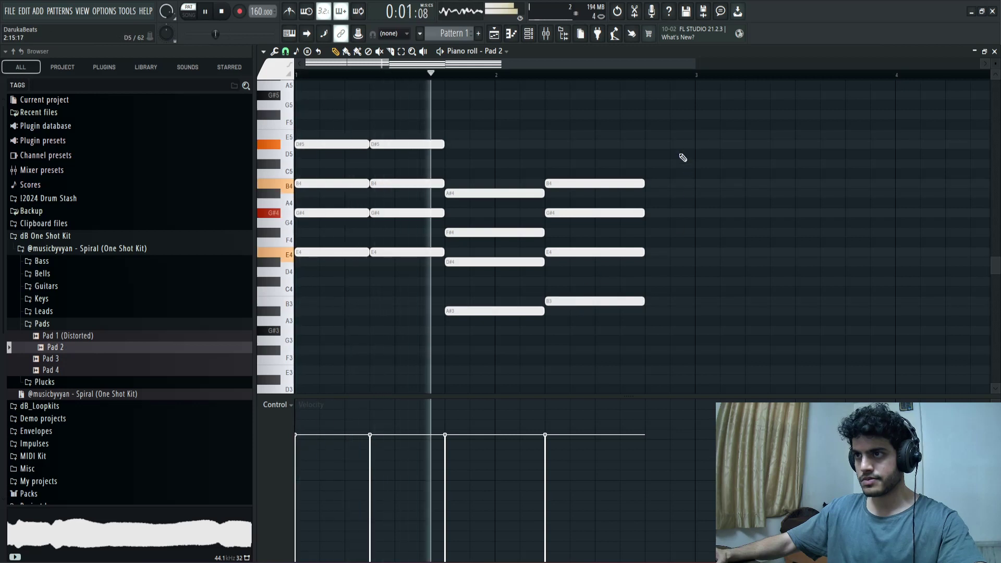
key("space")
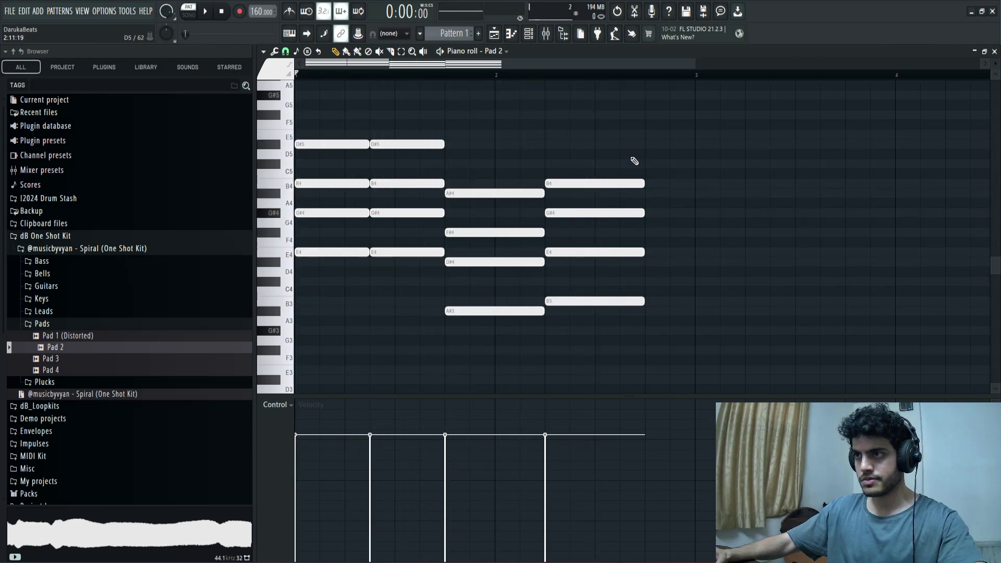
key("space")
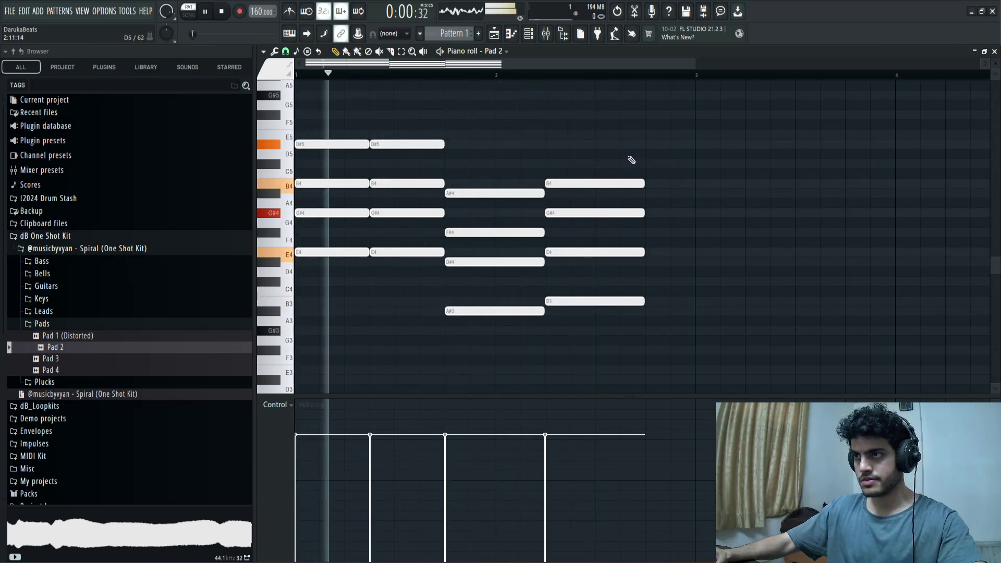
Step: Extend the fourth chord to the end of bar 2 and duplicate the two-bar progression into bars 3 and 4
left_click_drag(631, 157, 683, 306)
left_click(646, 123)
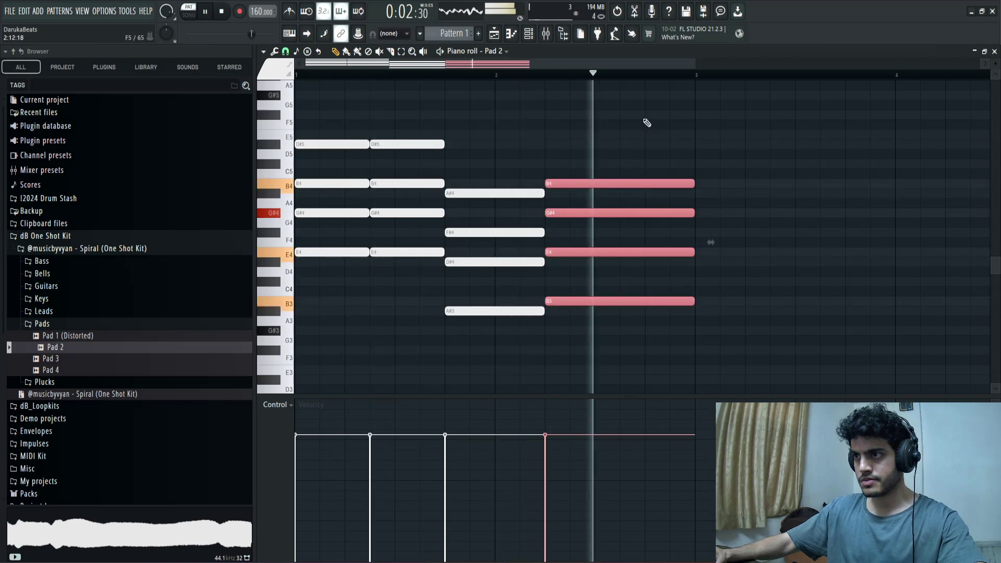
key("ctrl+b")
scroll(603, 127, "down", 3)
left_click(693, 113)
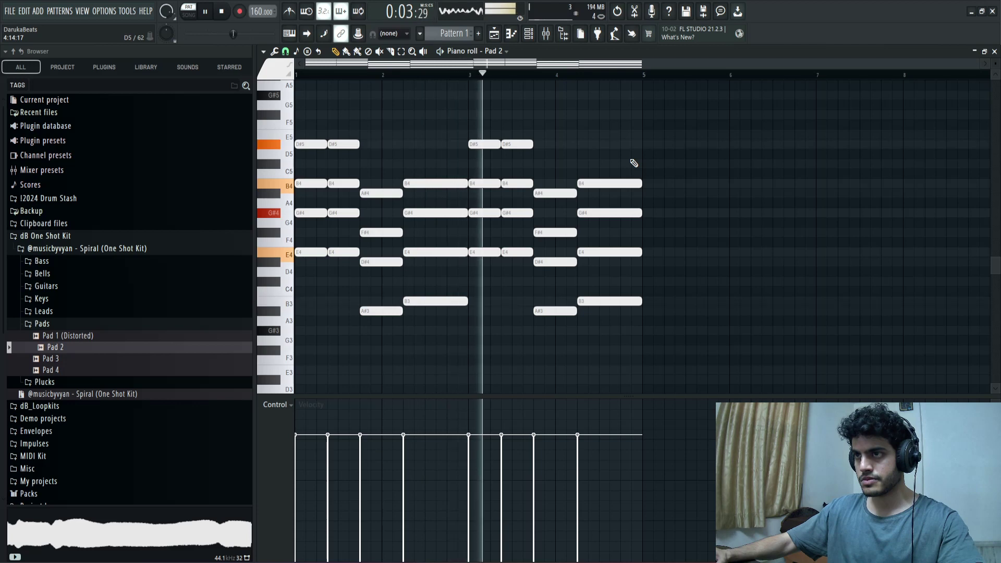
key("space")
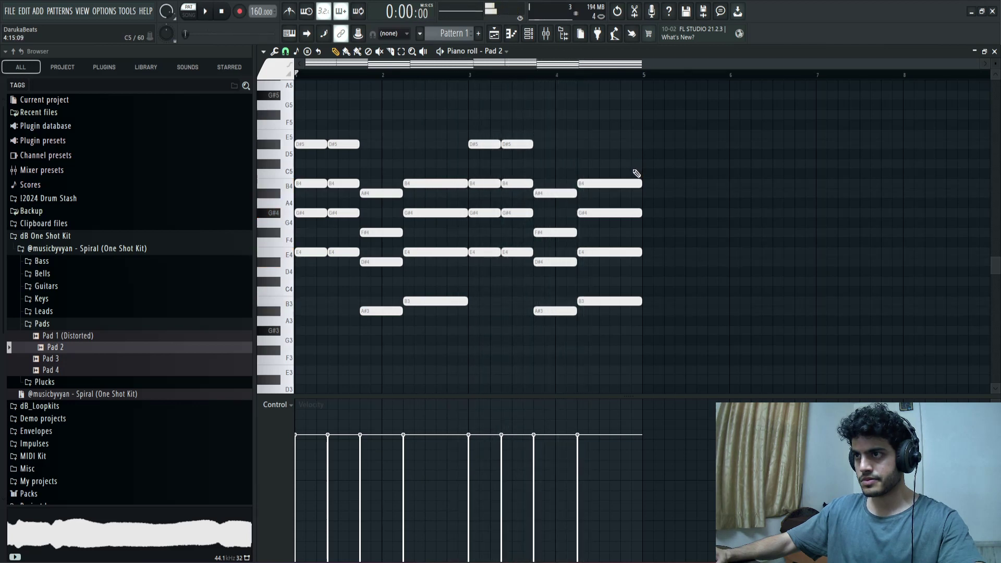
Step: Slice the final chord in bar 4 into two equal halves, and randomize the velocity levels of the pattern's notes
mouse_move(634, 161)
left_mouse_down()
mouse_move(637, 313)
mouse_move(634, 302)
left_mouse_up()
left_click(693, 226, "ctrl")
key("space")
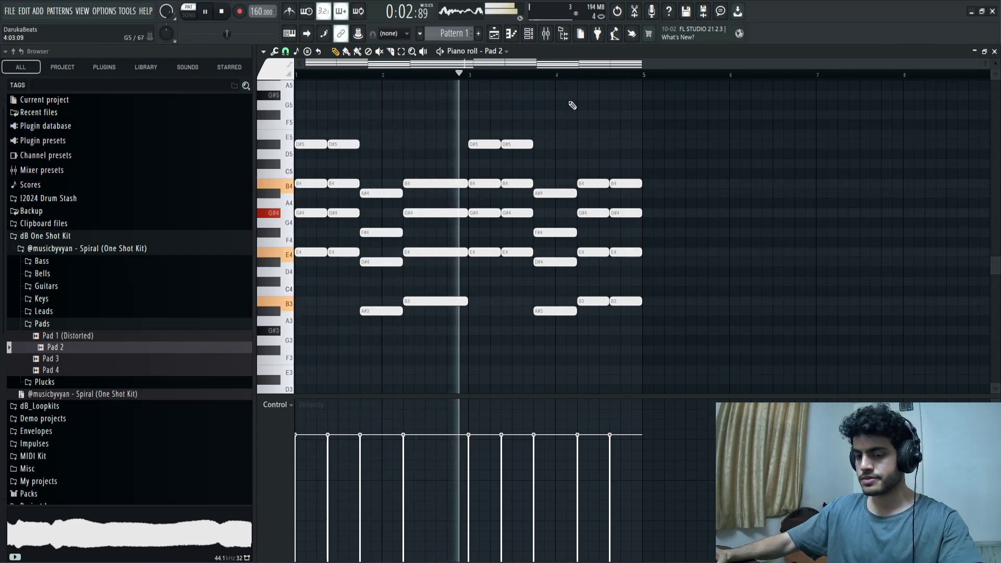
key("alt+r")
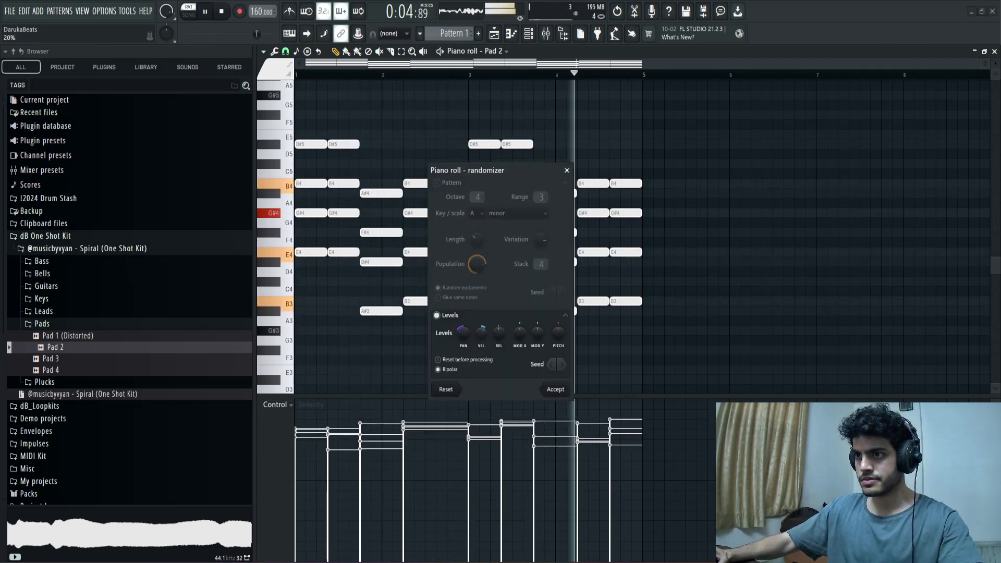
left_click(556, 389)
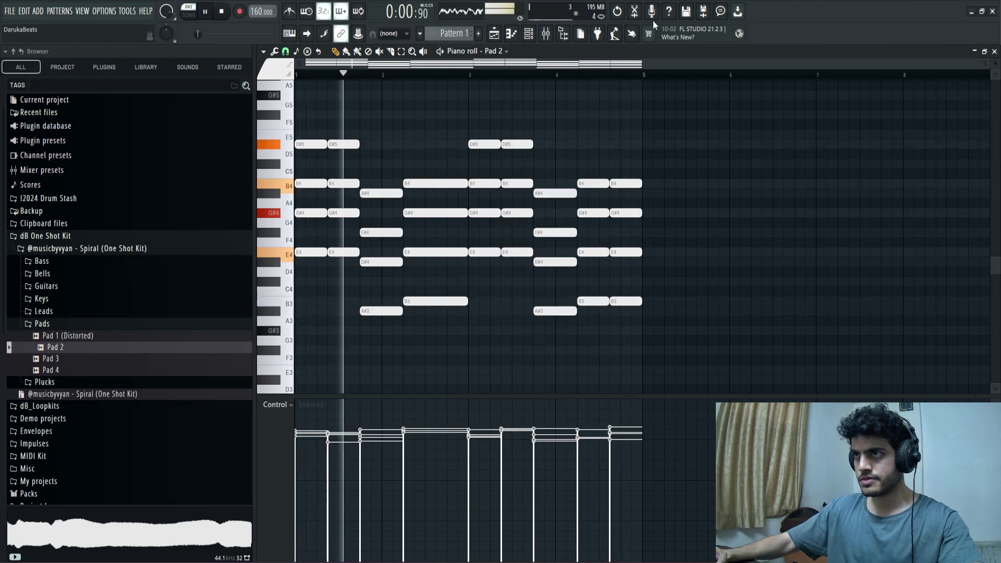
Step: Add the Pad 1 (Distorted) one-shot to the channel rack as a new channel below Pad 2
left_click(530, 35)
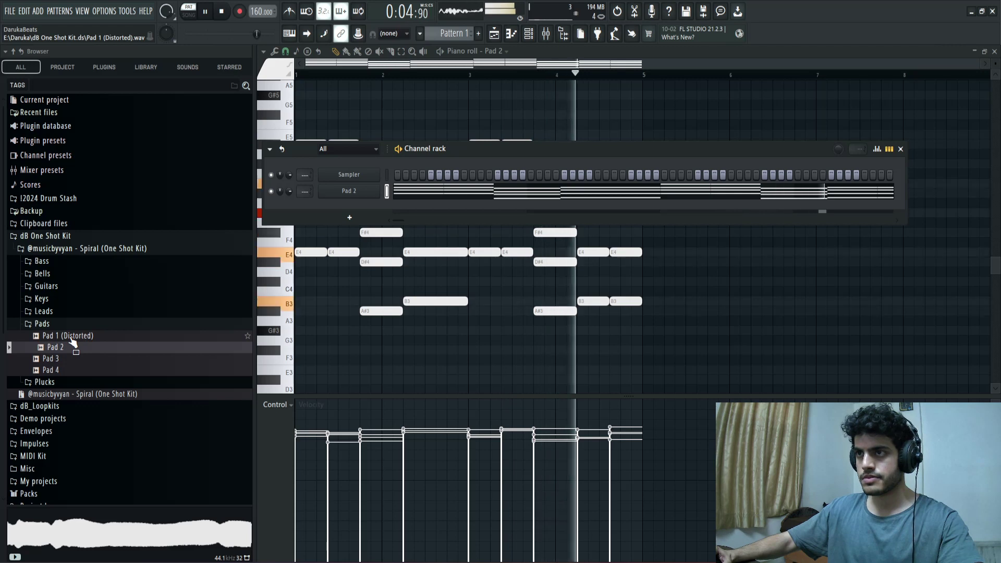
left_click_drag(72, 337, 346, 208)
right_click(348, 208)
left_click(399, 270)
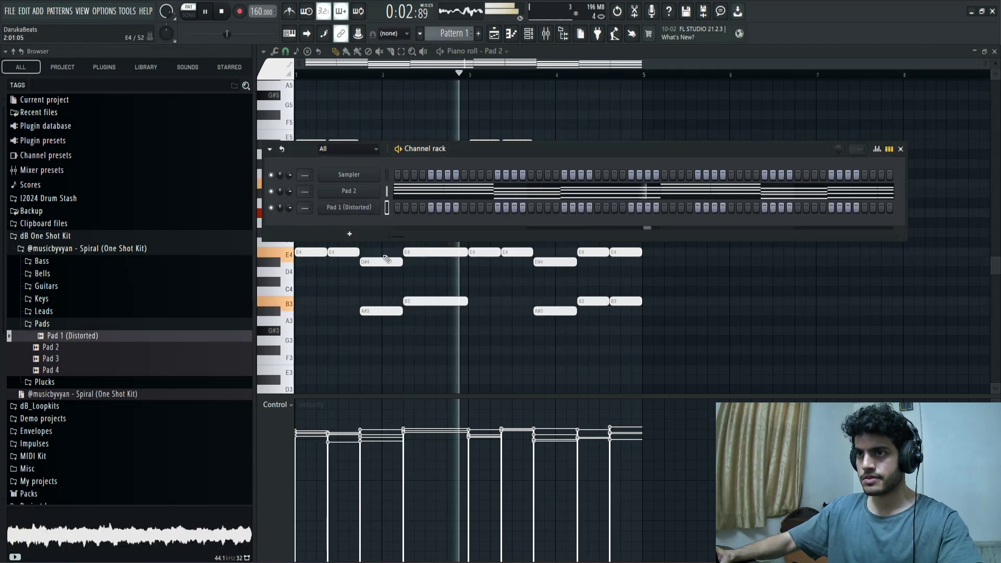
Step: Enable the volume envelope on the Pad 1 (Distorted) channel with the hold time at maximum, and stop playback
left_click(360, 208)
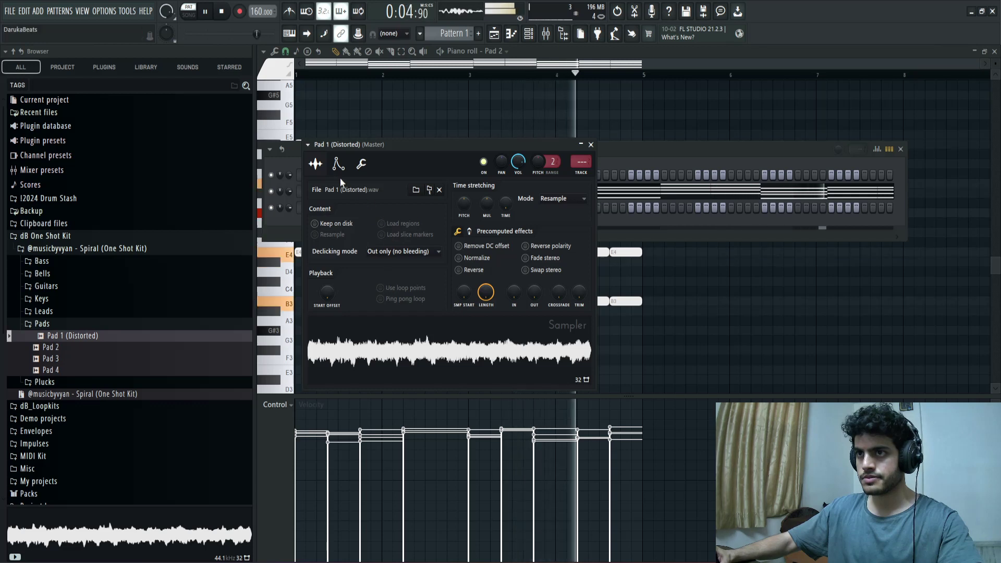
left_click(339, 164)
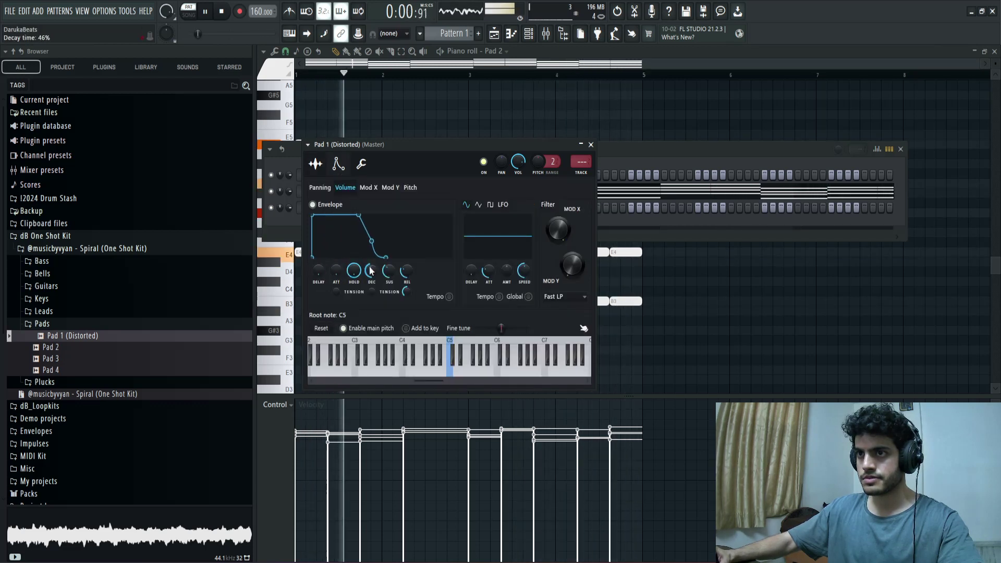
left_click(591, 144)
key("space")
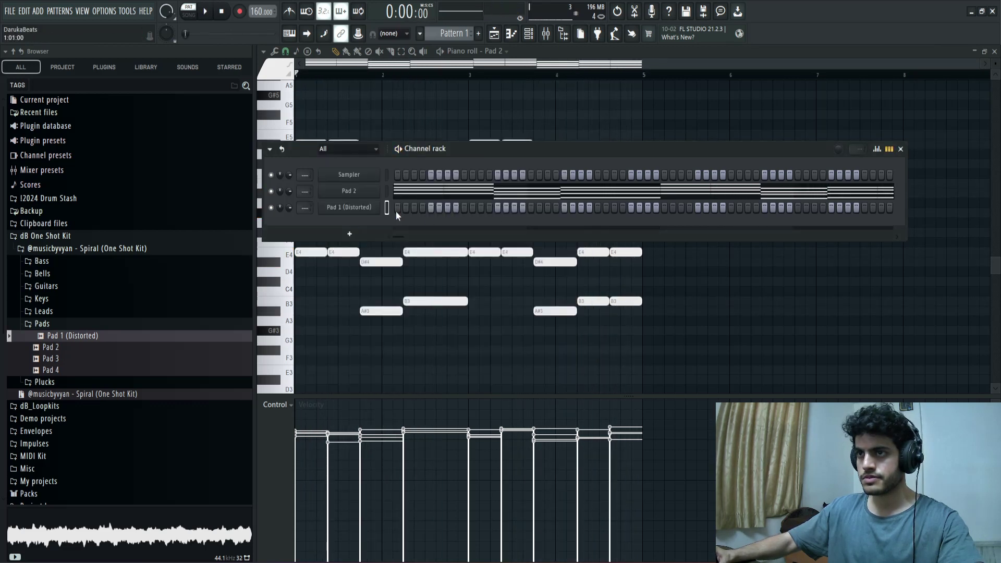
Step: In the Pad 1 (Distorted) piano roll, place two 6-step B4 notes aligned with the first two chords and audition them
right_click(343, 213)
left_click(386, 218)
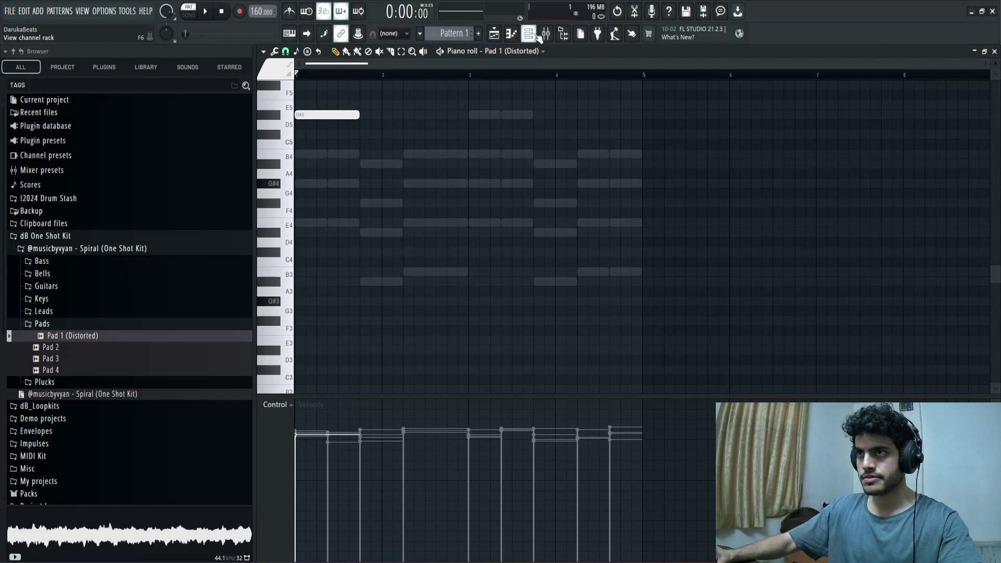
scroll(404, 155, "up", 3)
left_click(357, 174)
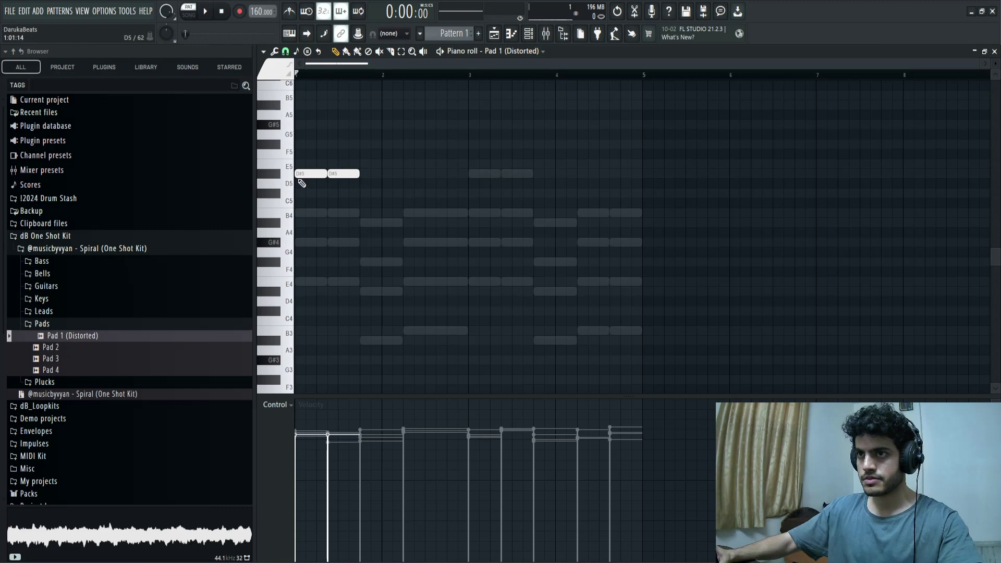
left_click_drag(306, 199, 305, 219)
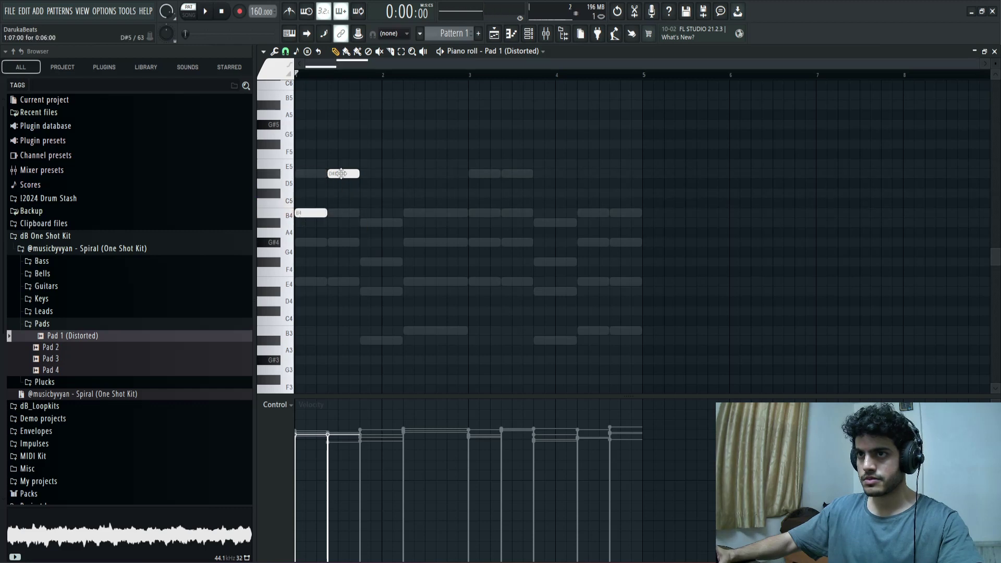
left_click_drag(342, 174, 341, 219)
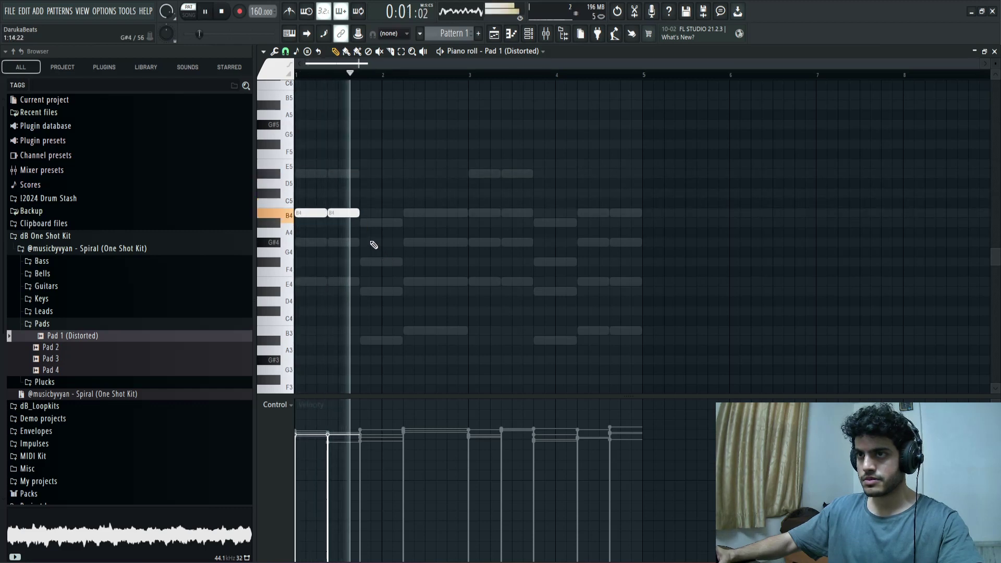
key("space")
Step: Place an F#4 note over the first half of the third chord, and try an A#4 after it before deleting that A#4
left_click(361, 261)
key("space")
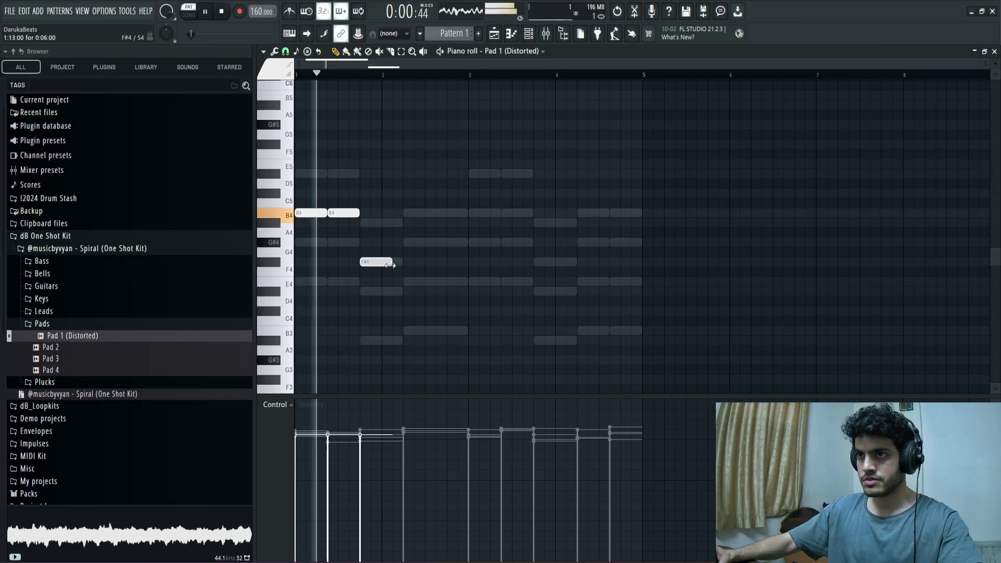
left_click_drag(391, 264, 381, 264)
key("space")
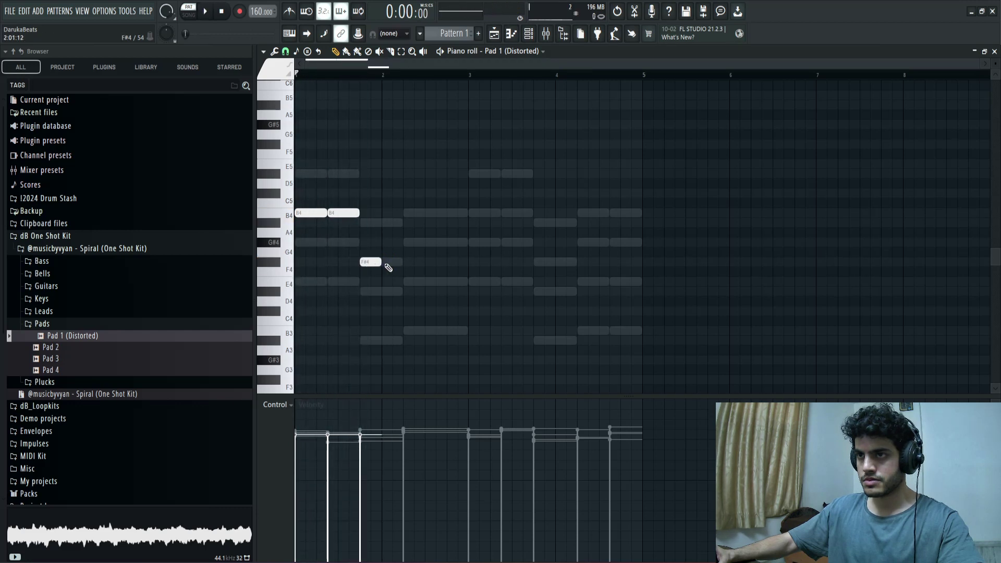
key("space")
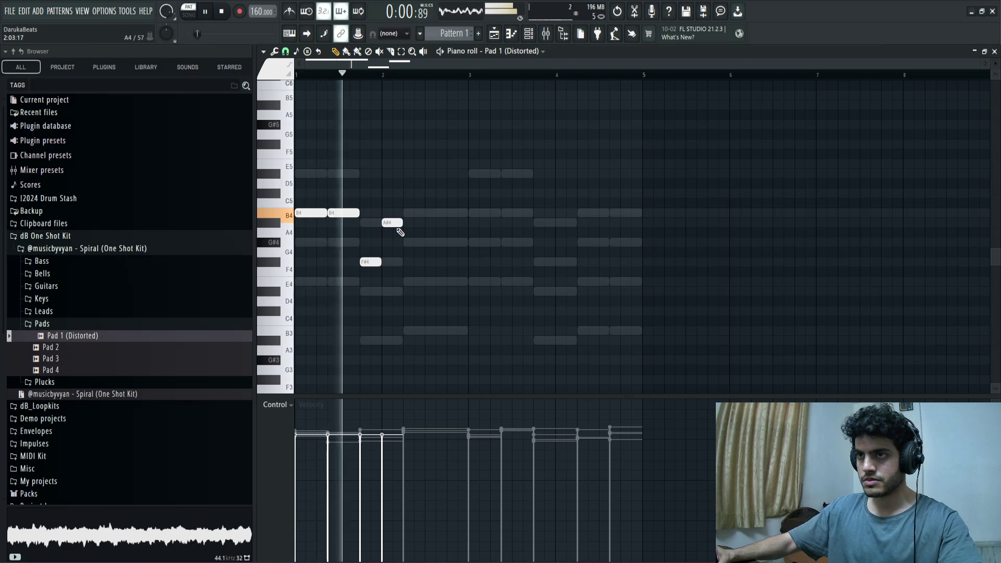
right_click(386, 222)
key("space")
Step: Extend the F#4 note across the full third chord and add an 8-step B4 note at the fourth chord's start
mouse_move(386, 264)
left_mouse_down()
mouse_move(375, 264)
mouse_move(403, 263)
left_mouse_up()
key("space")
left_click(409, 213)
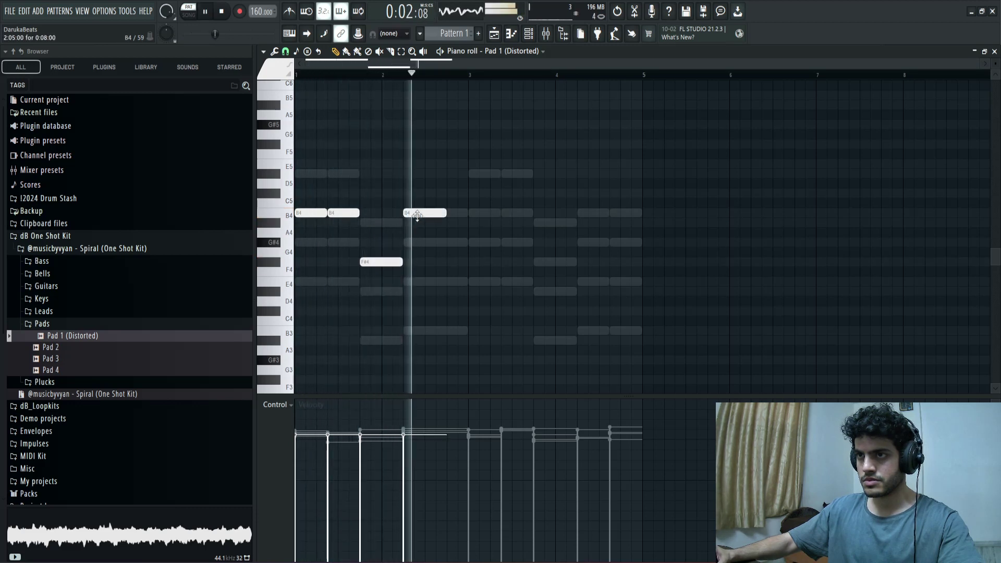
Step: Move the fourth chord's note in the Pad 1 (Distorted) line to G#4 with an 8-step length, auditioning alternatives against the chords
key("space")
key("space")
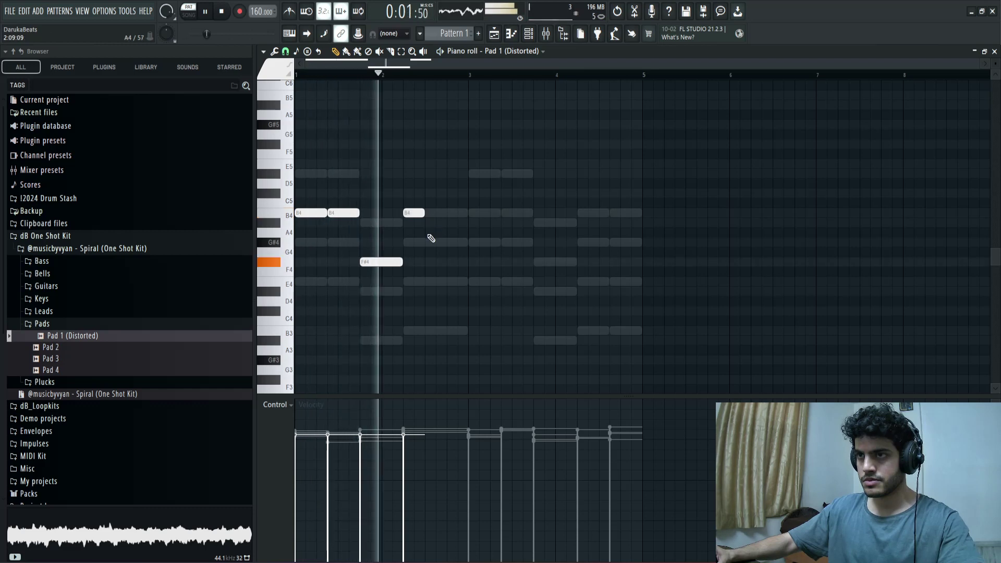
key("space")
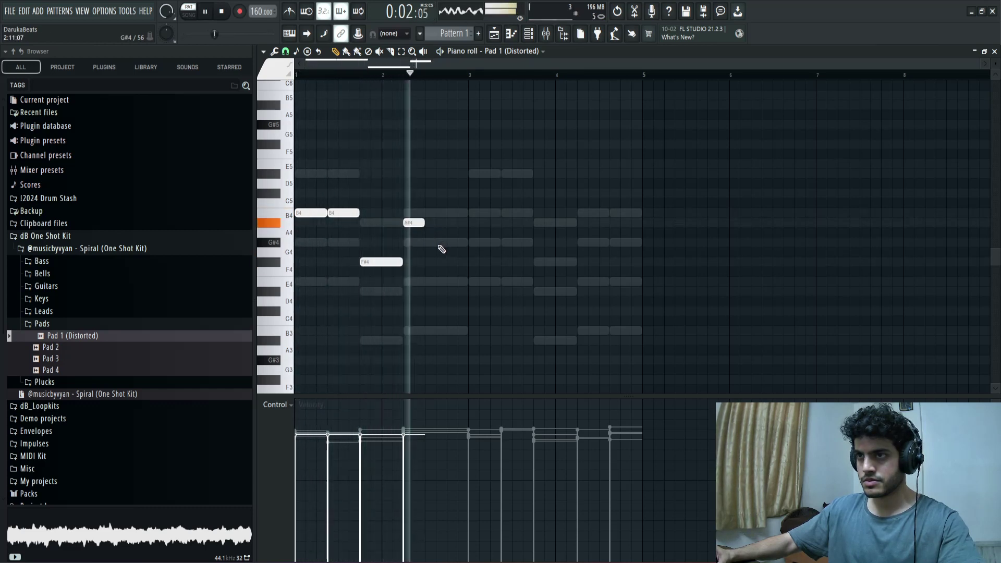
key("space")
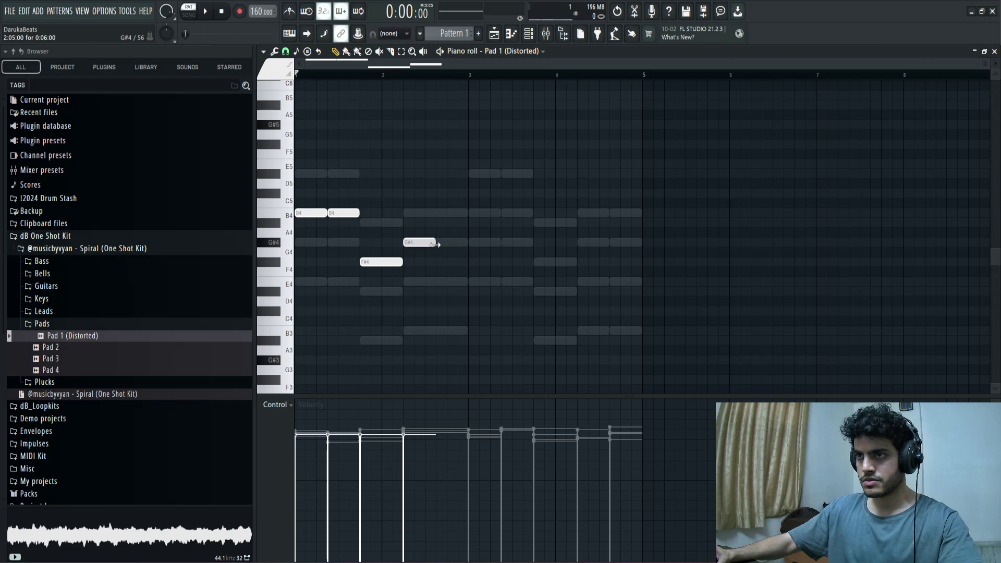
key("space")
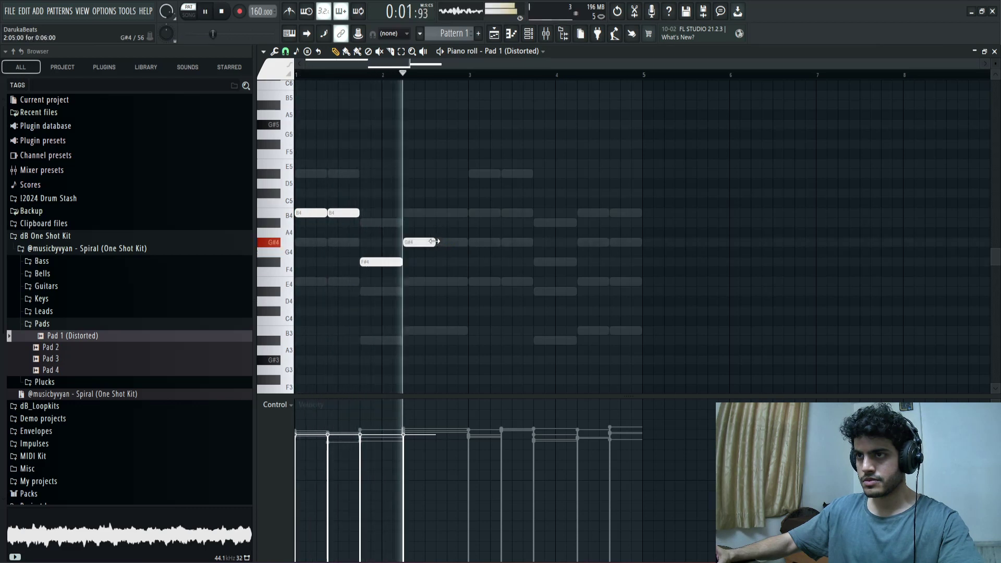
key("space")
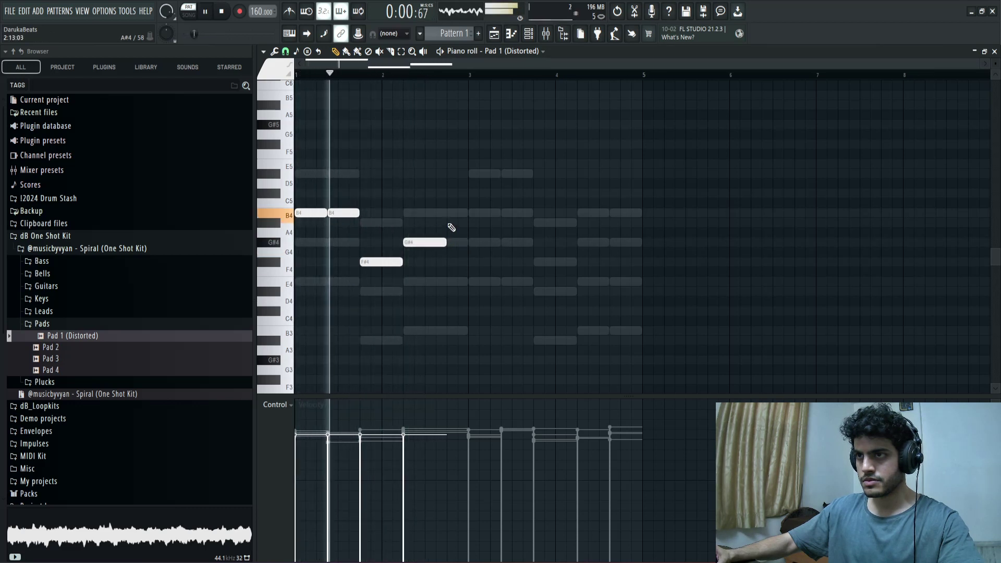
Step: Add a 4-step A#4 note after the G#4, and duplicate the whole two-bar phrase into bars 3 and 4
left_click(449, 224)
left_click_drag(488, 222, 469, 225)
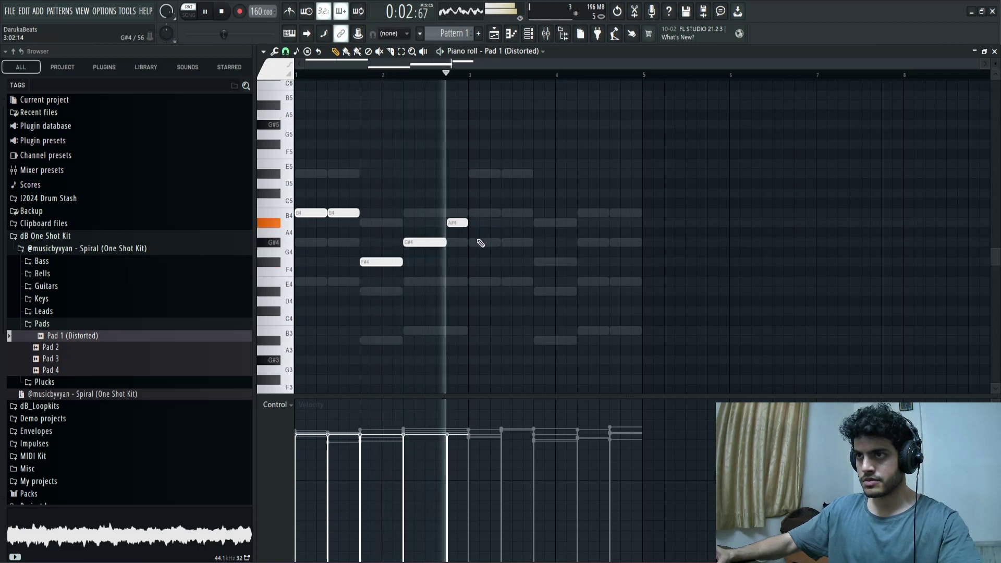
key("space")
key("ctrl+b")
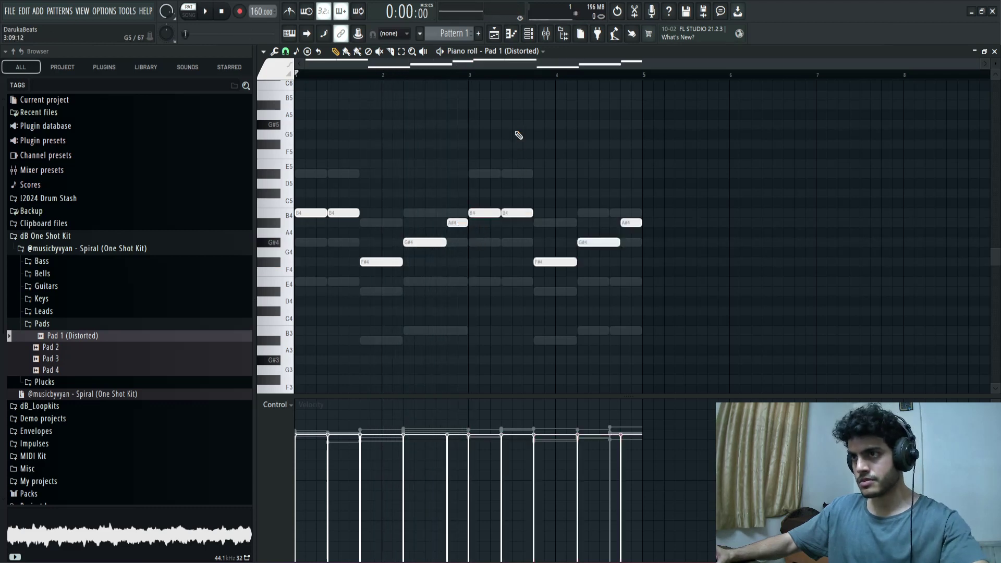
Step: Merge each pair of repeated B4 notes into a single 12-step B4 note in both halves of the melody
key("space")
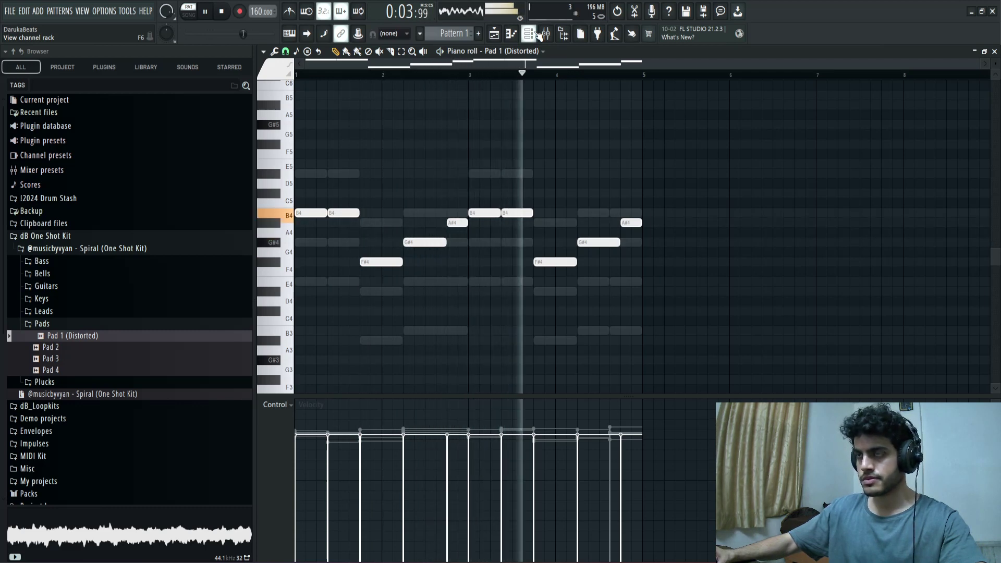
key("space")
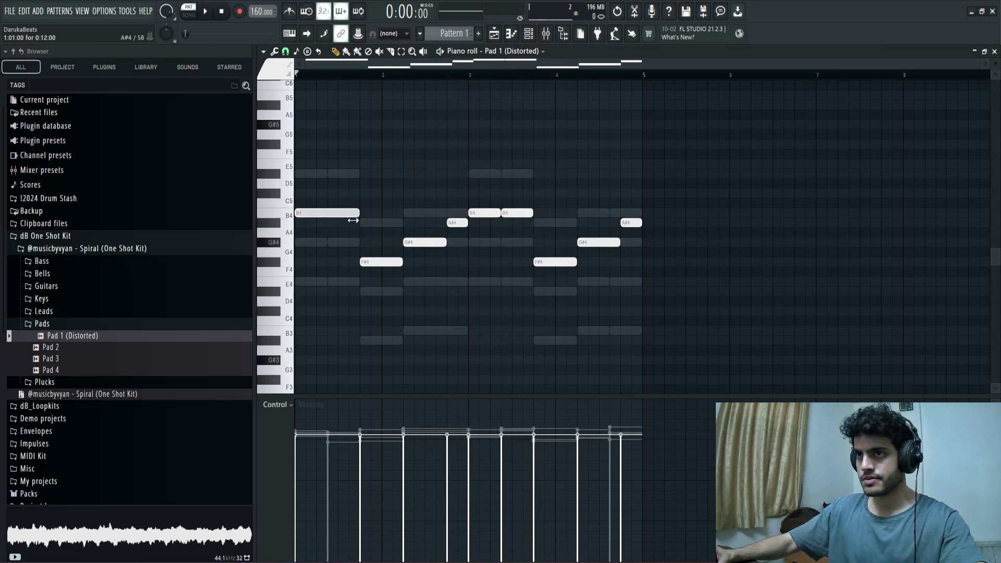
right_click(521, 214)
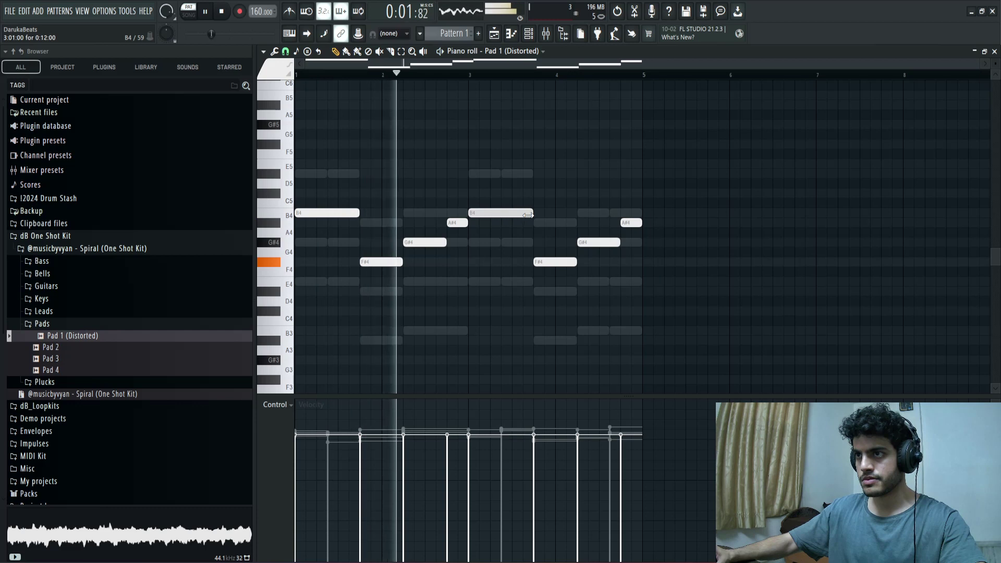
Step: Preview the one-shots in the kit's Leads folder and replace the Pad 1 (Distorted) channel's sample with Lead 1
key("F6")
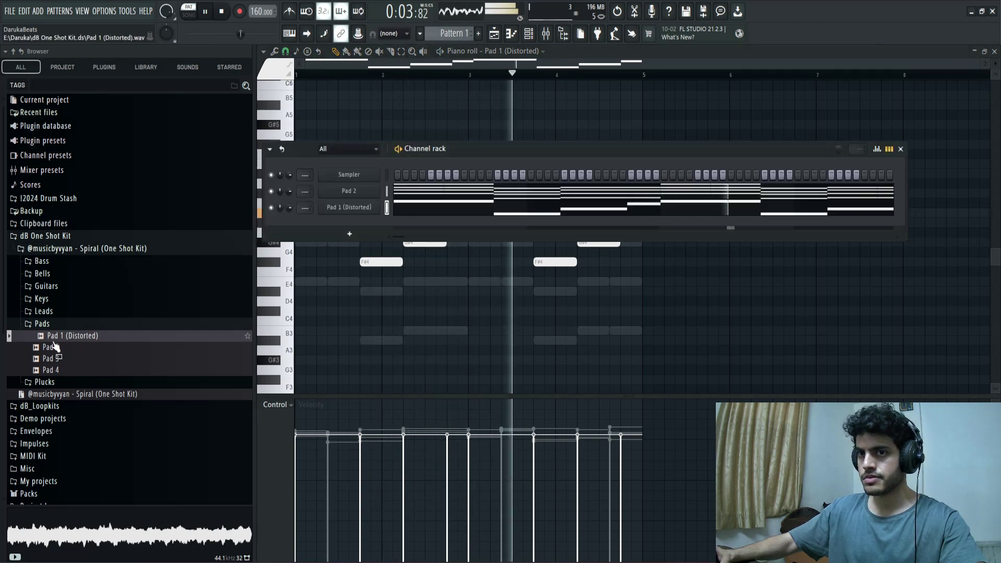
left_click(49, 324)
left_click(44, 312)
key("space")
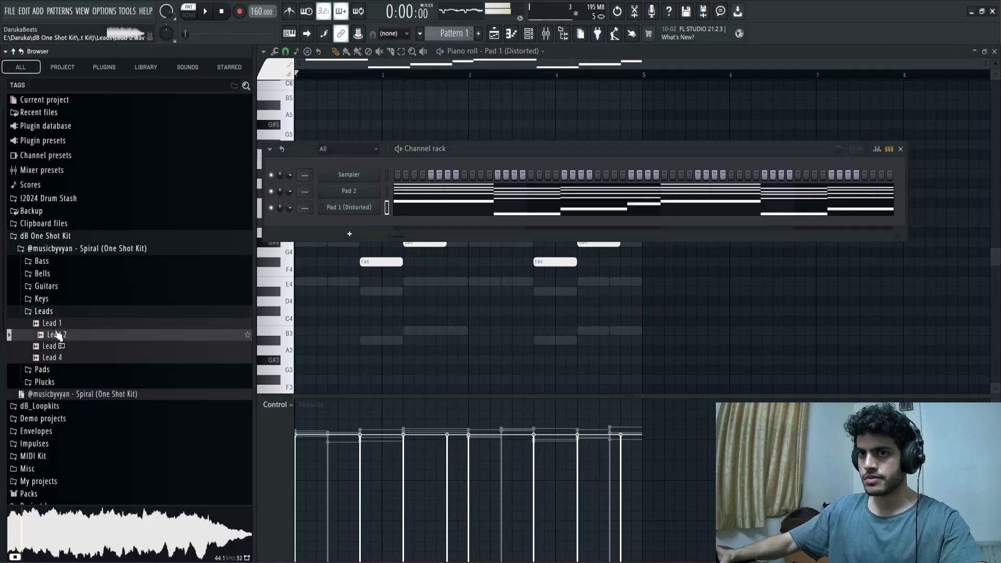
left_click(55, 324)
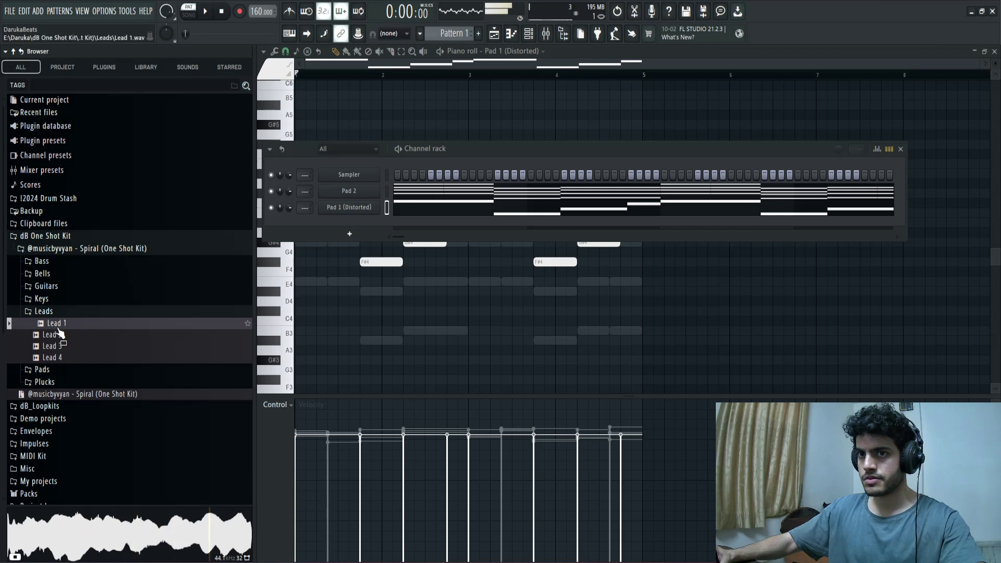
left_click_drag(336, 243, 364, 209)
key("space")
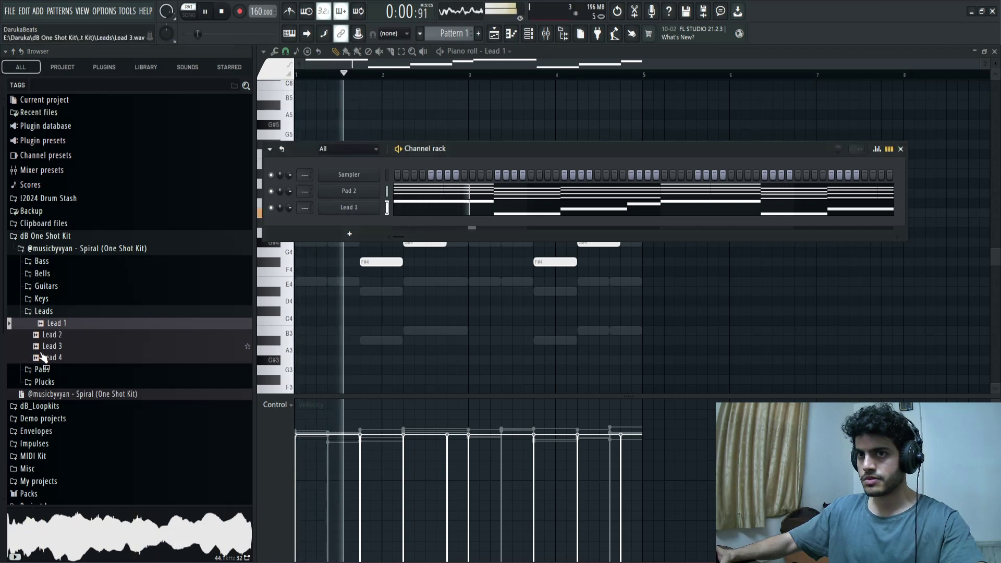
Step: Try Lead 3 on the melody channel, and replace it with the Lead 4 one-shot
key("space")
left_click_drag(55, 350, 68, 351)
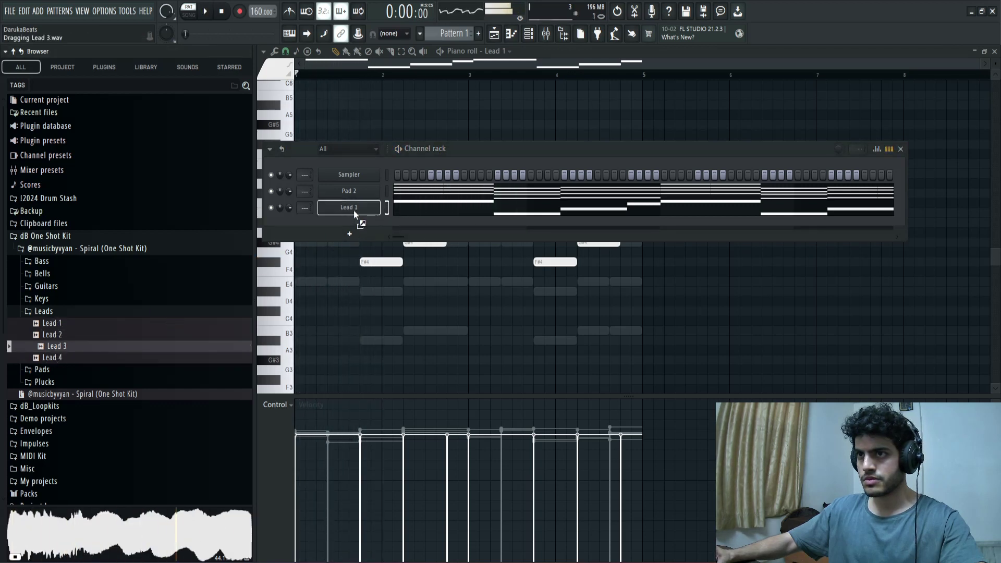
key("space")
left_click_drag(54, 360, 349, 208)
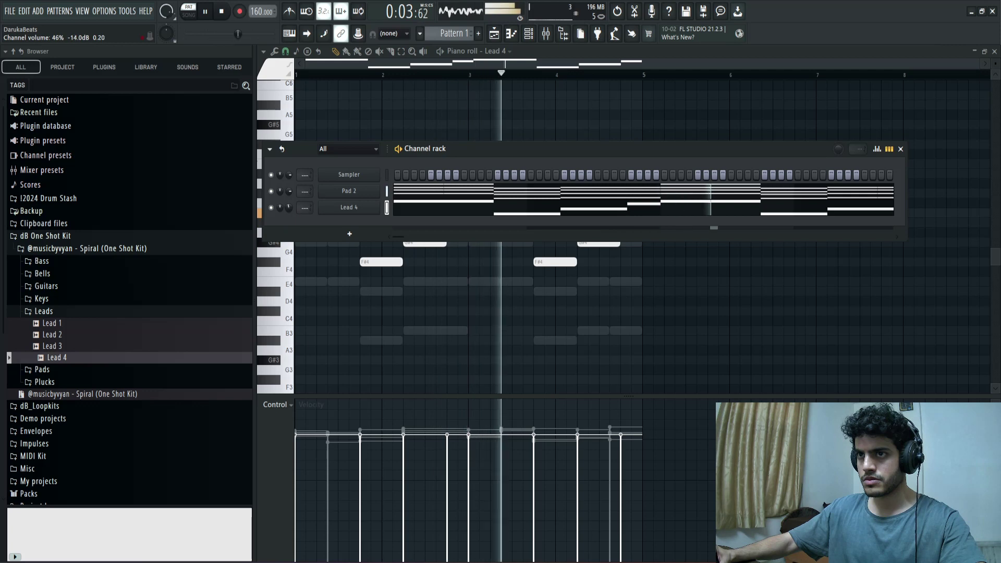
Step: Transpose all Lead 4 melody notes up one octave and audition the result
key("F6")
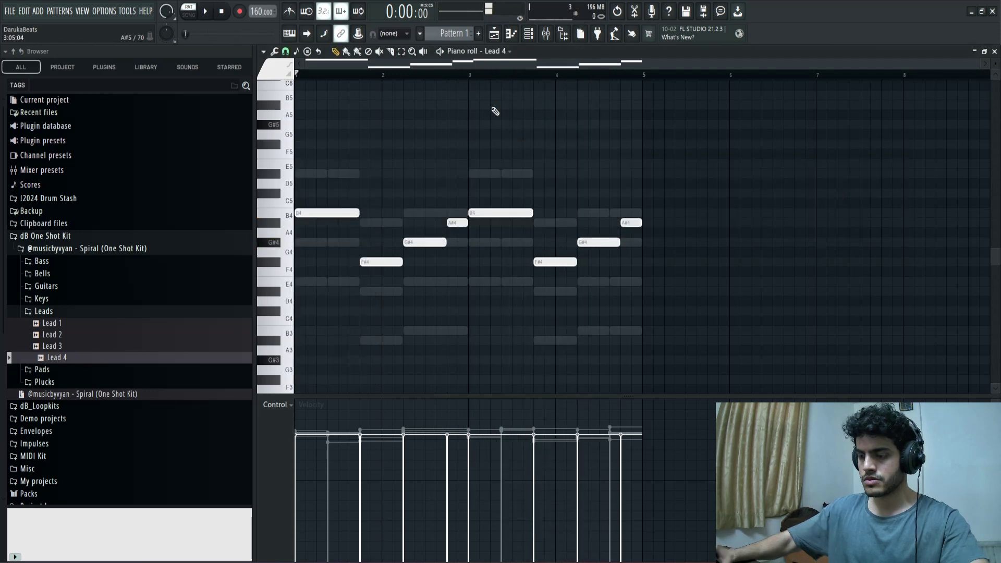
key("ctrl+Up")
key("space")
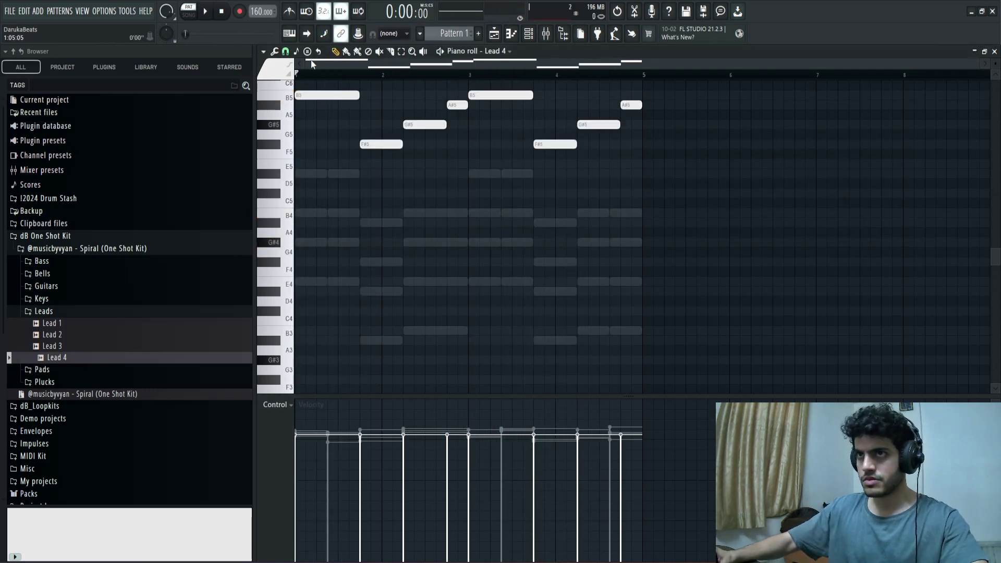
key("space")
scroll(371, 177, "up", 4)
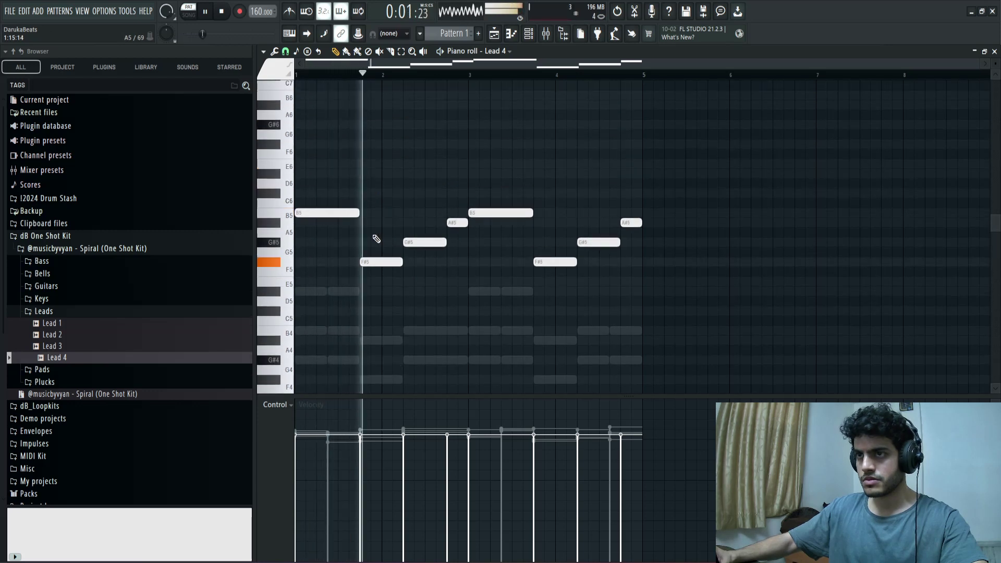
Step: Lower the Lead 4 channel volume to about 34% and check its sample settings
key("F6")
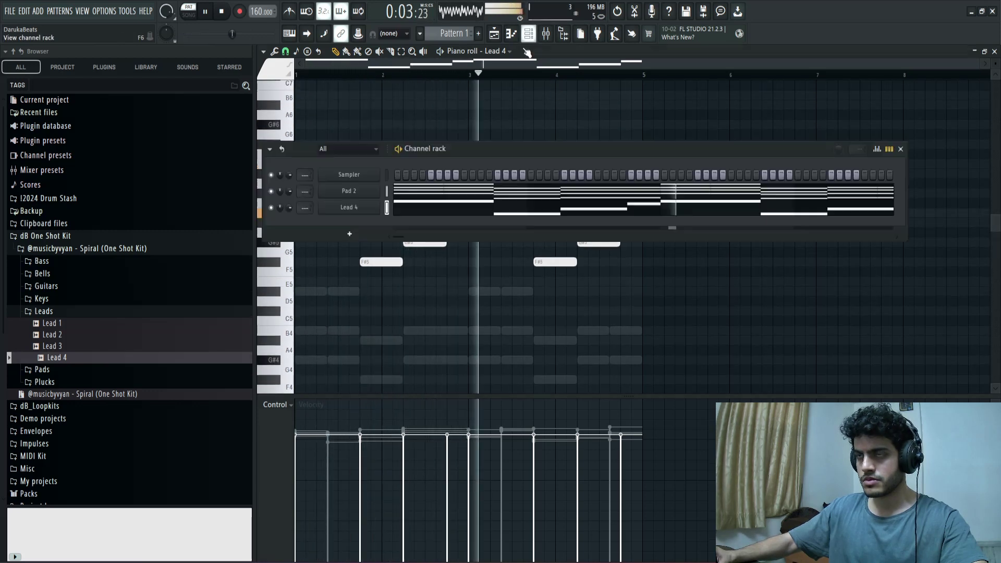
left_click_drag(290, 207, 289, 236)
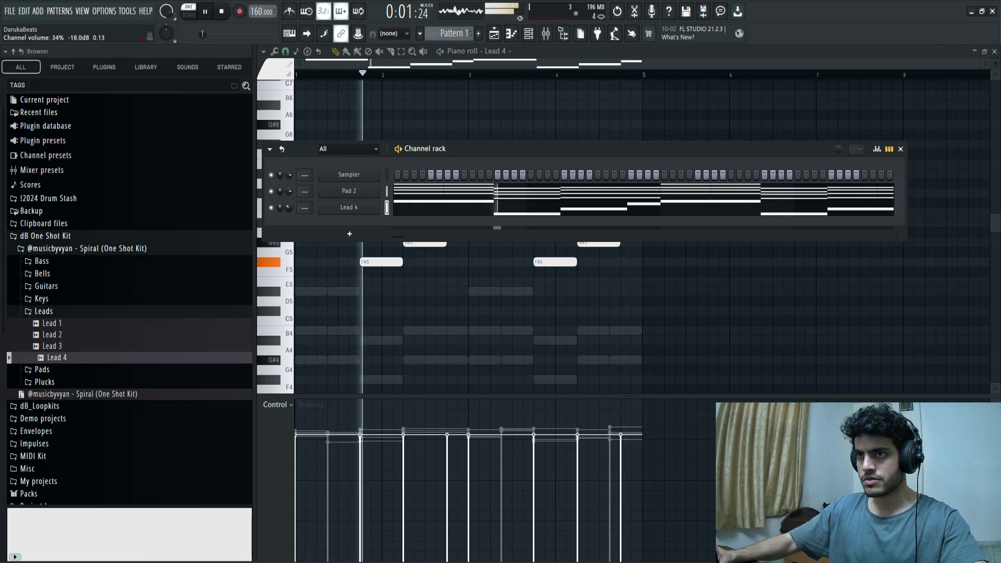
left_click(349, 208)
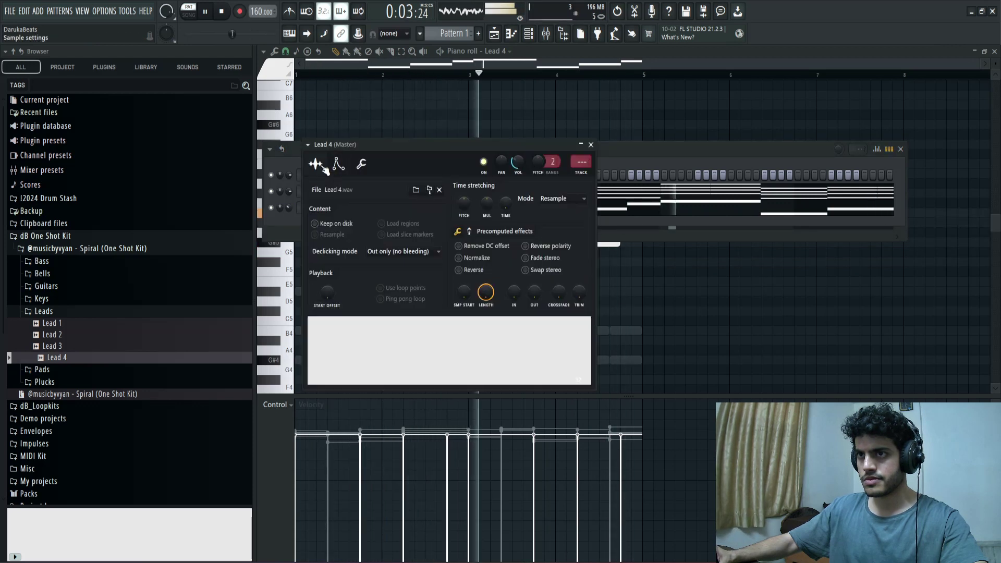
left_click(591, 144)
key("F6")
Step: Preview the one-shots in the kit's Keys folder against the playing pattern, looking for another melodic layer
left_click(47, 312)
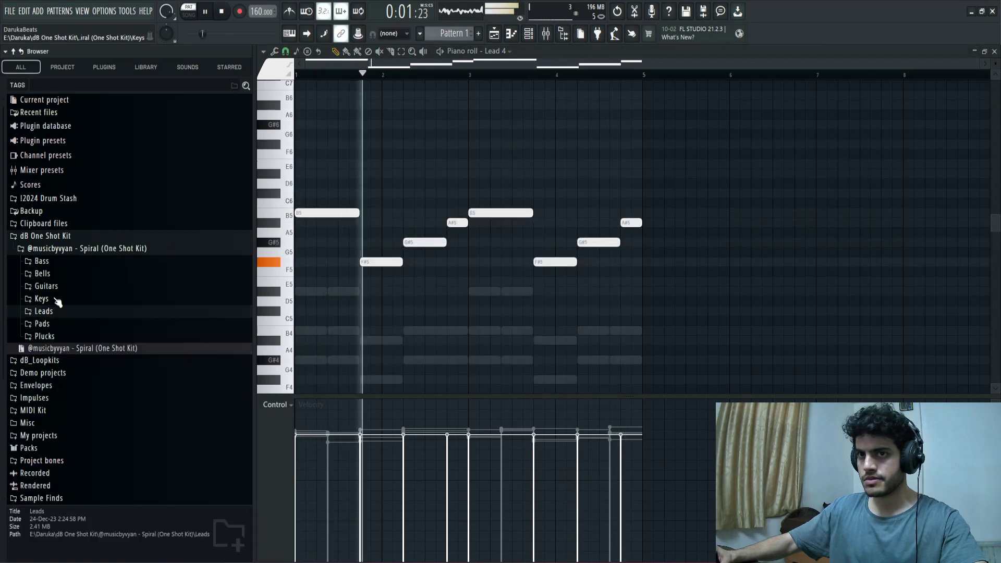
key("F6")
key("space")
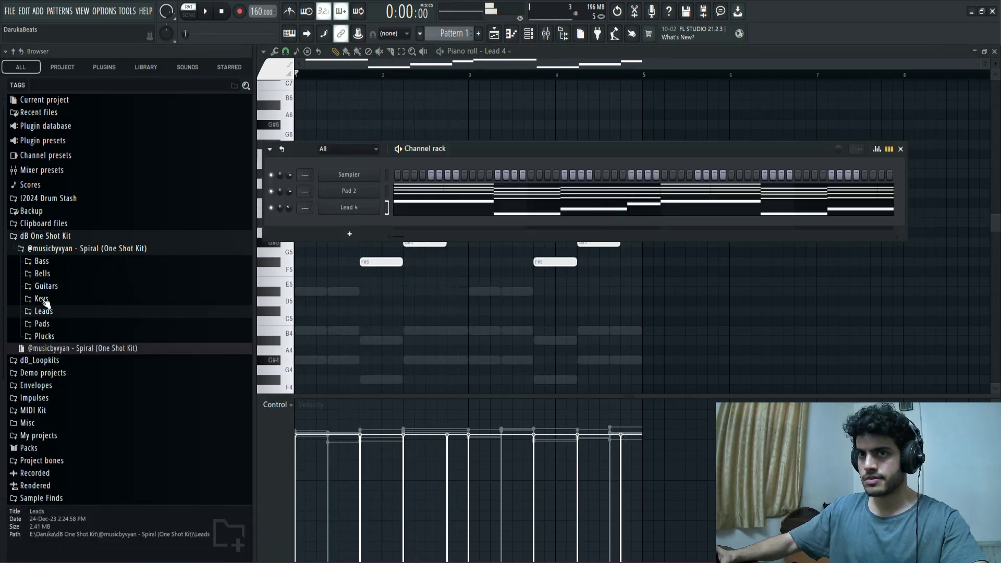
left_click(42, 299)
left_click(54, 322)
scroll(57, 326, "down", 3)
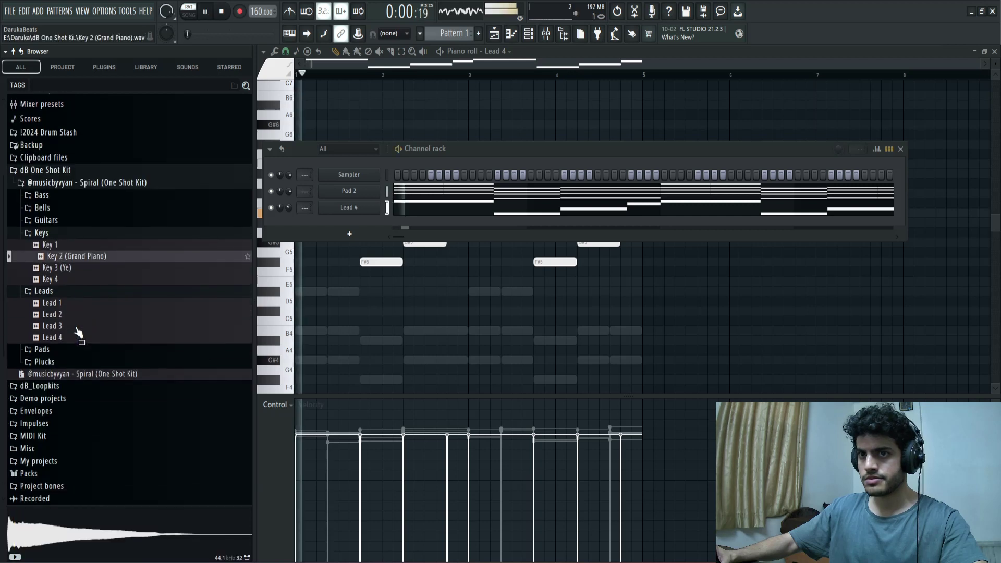
key("space")
left_click(60, 265)
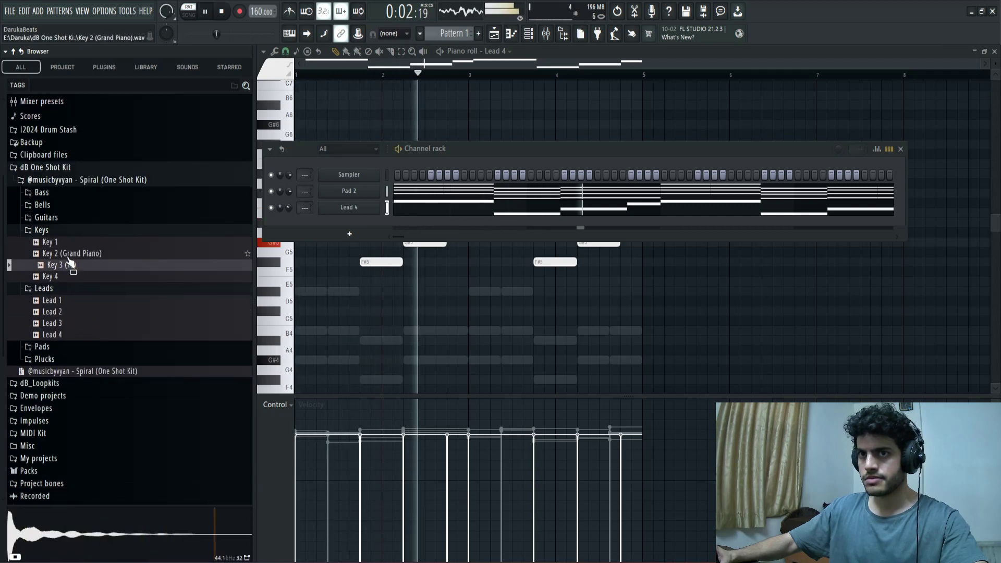
key("Up")
key("Up")
key("space")
left_click(57, 278)
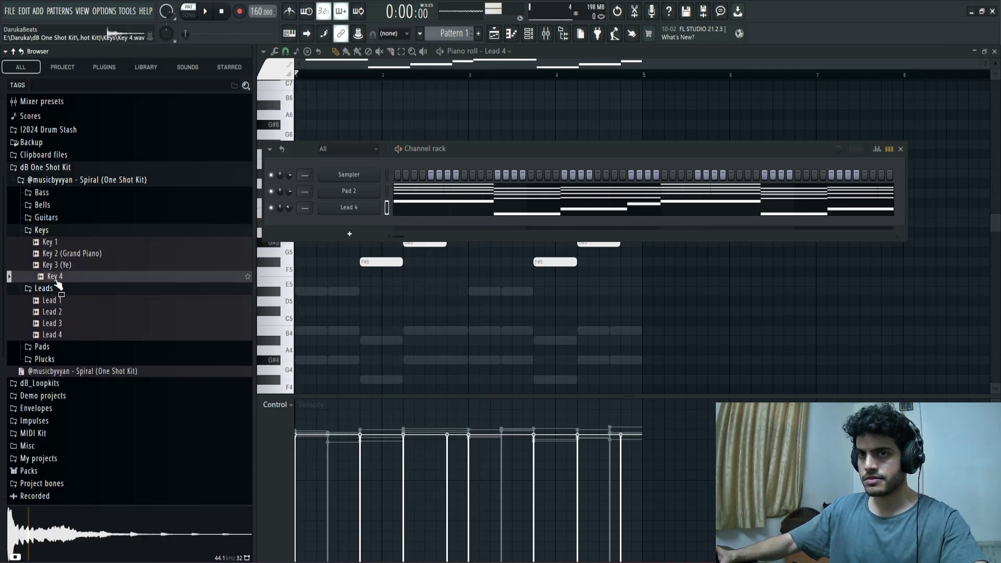
key("space")
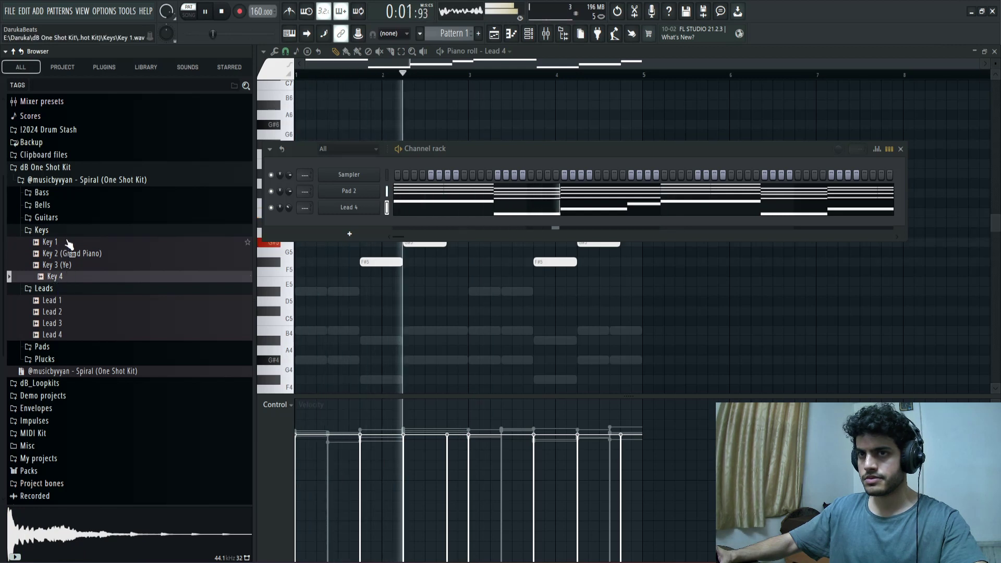
left_click(42, 230)
left_click(67, 245)
Step: Preview the one-shots in the Bells folder and add Bell 3 as a new channel below Lead 4
left_click(42, 205)
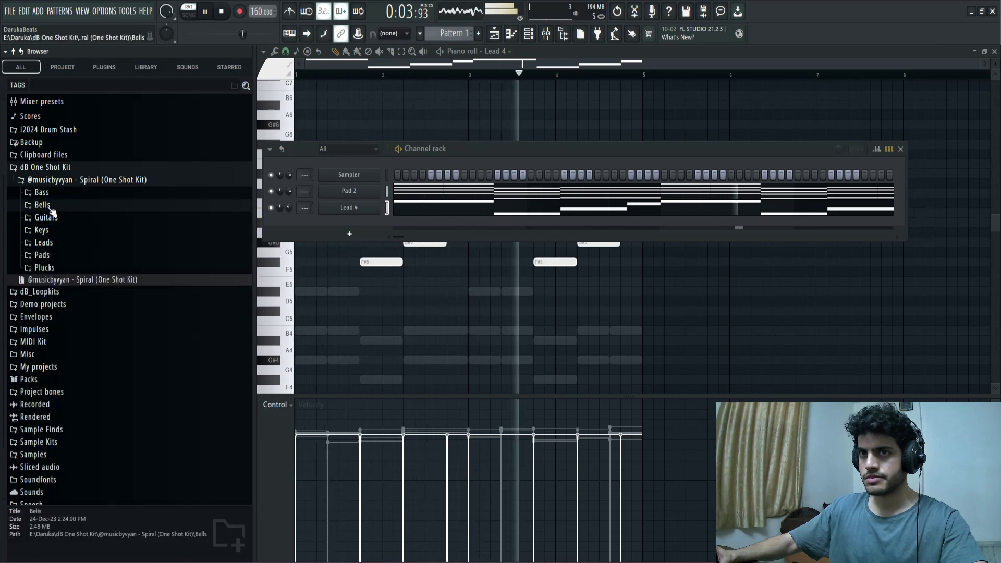
key("space")
left_click(63, 242)
key("space")
left_click_drag(62, 256, 349, 224)
right_click(348, 224)
key("Escape")
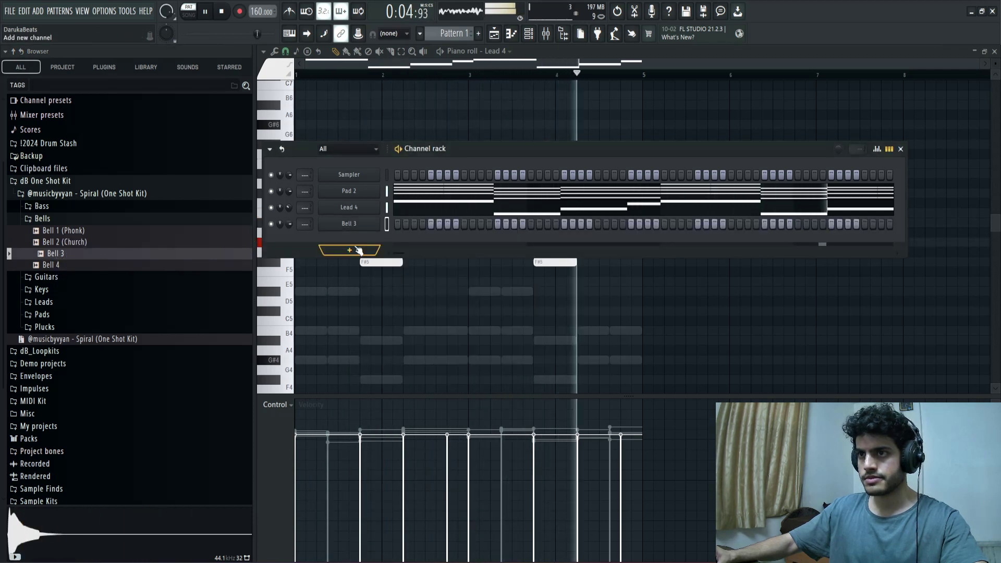
Step: Enable the volume envelope on the Bell 3 channel with hold at maximum and release at about 31%, and stop playback
left_click(349, 224)
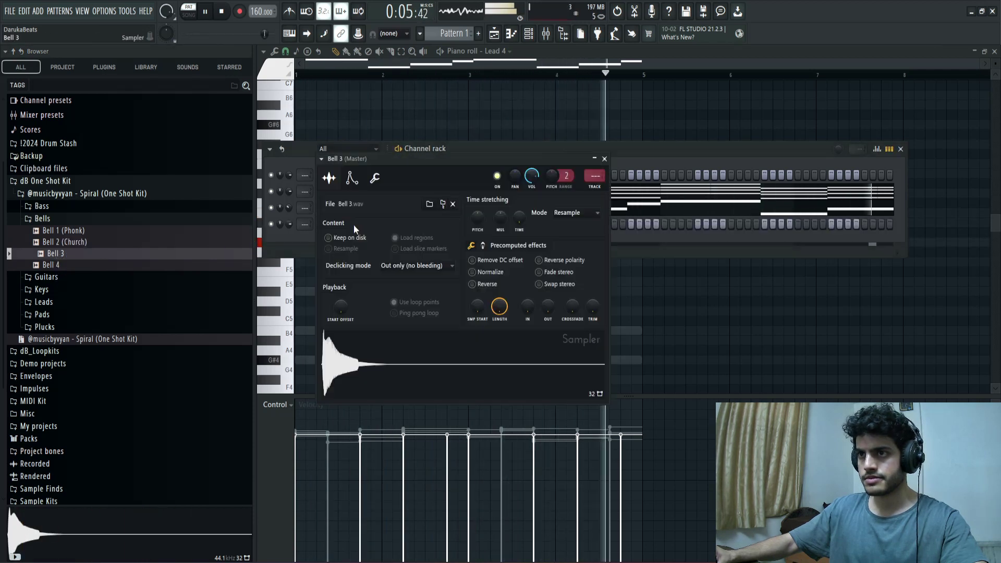
left_click(352, 178)
left_click_drag(367, 284, 367, 279)
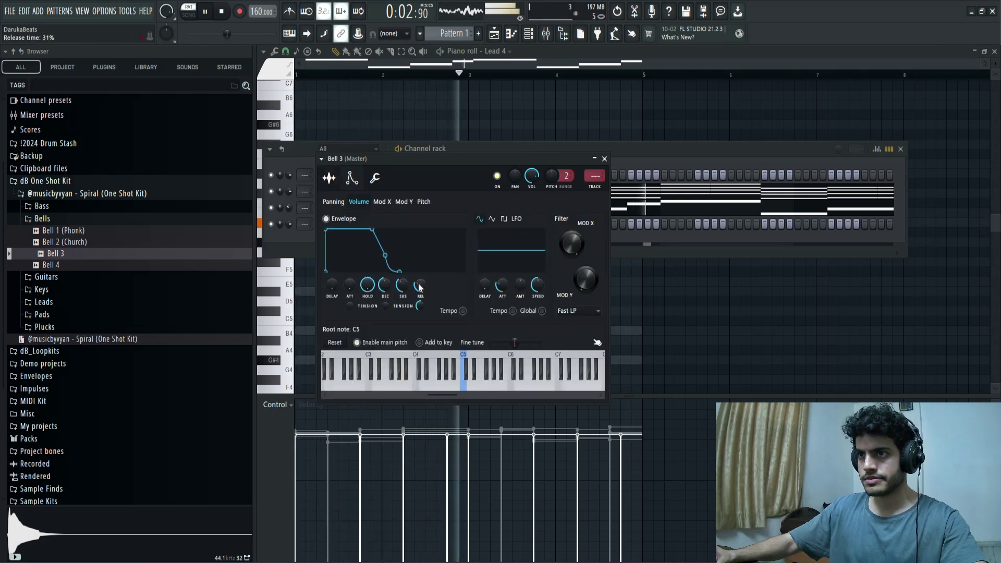
left_click(605, 159)
key("space")
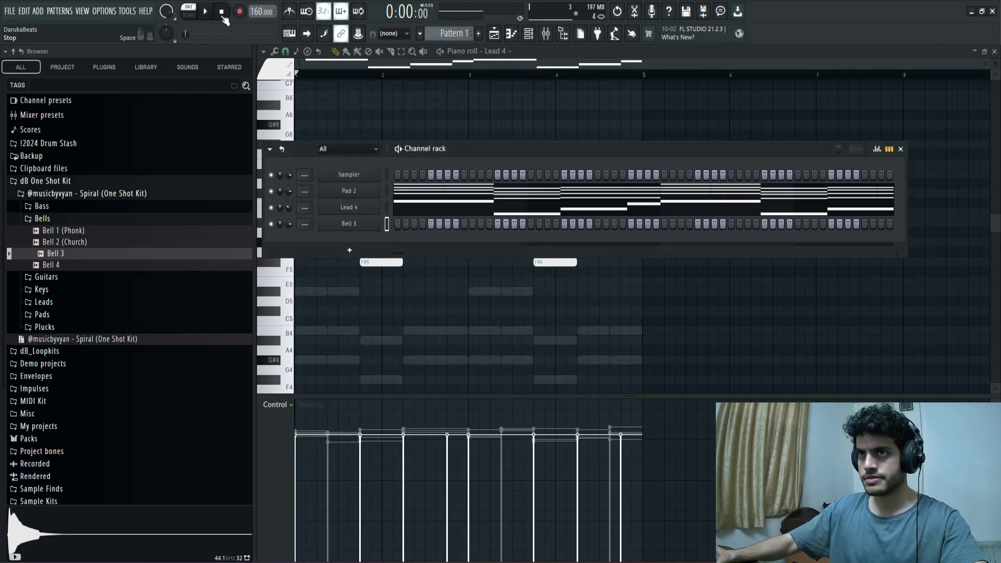
Step: Place a Bell 3 hit on step 17, the start of bar 2, and audition it with the pattern
key("space")
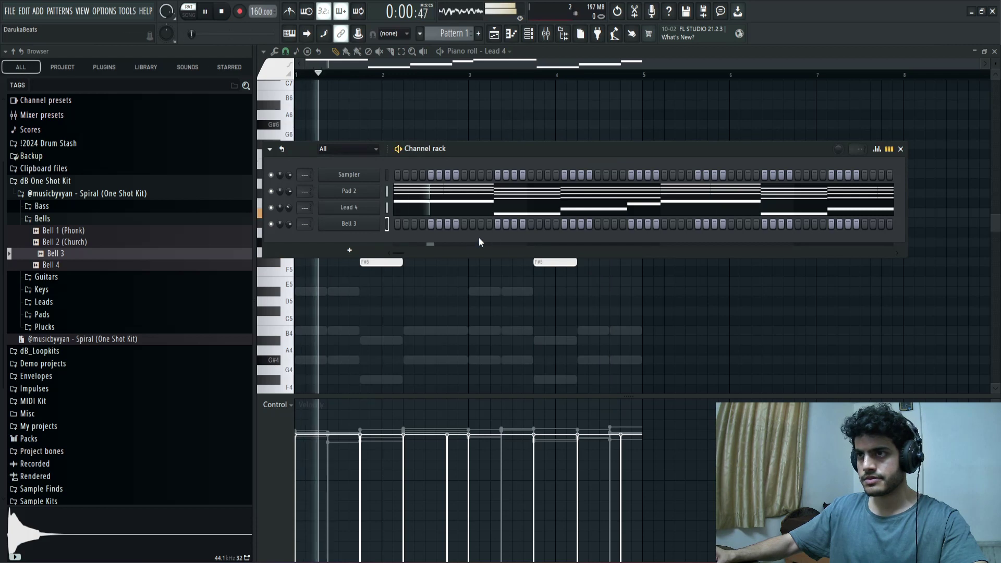
left_click(530, 226)
key("space")
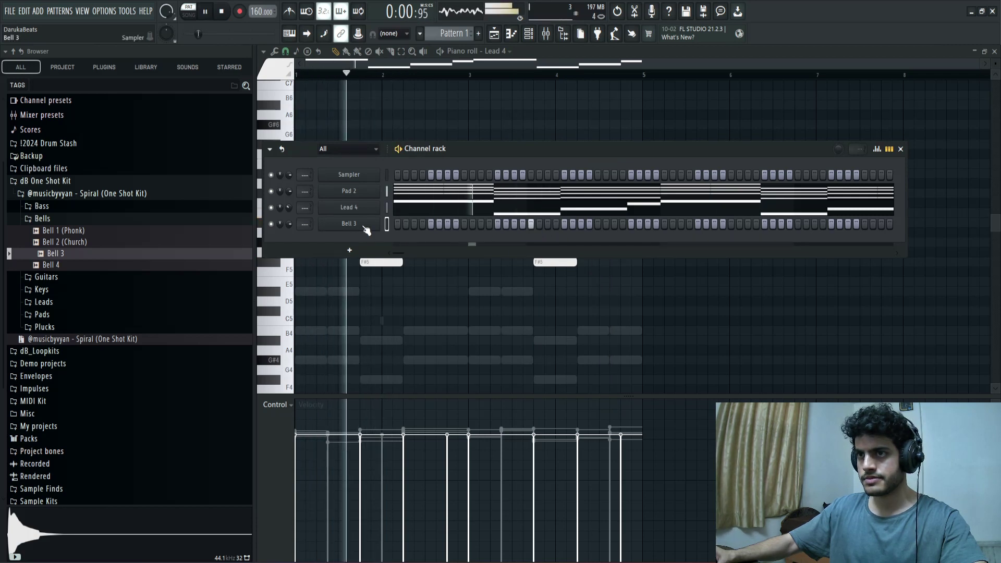
Step: In the Bell 3 piano roll, move the bar 2 hit to D#5 and add a C#5 hit at the start of bar 4
right_click(349, 224)
left_click(352, 232)
key("space")
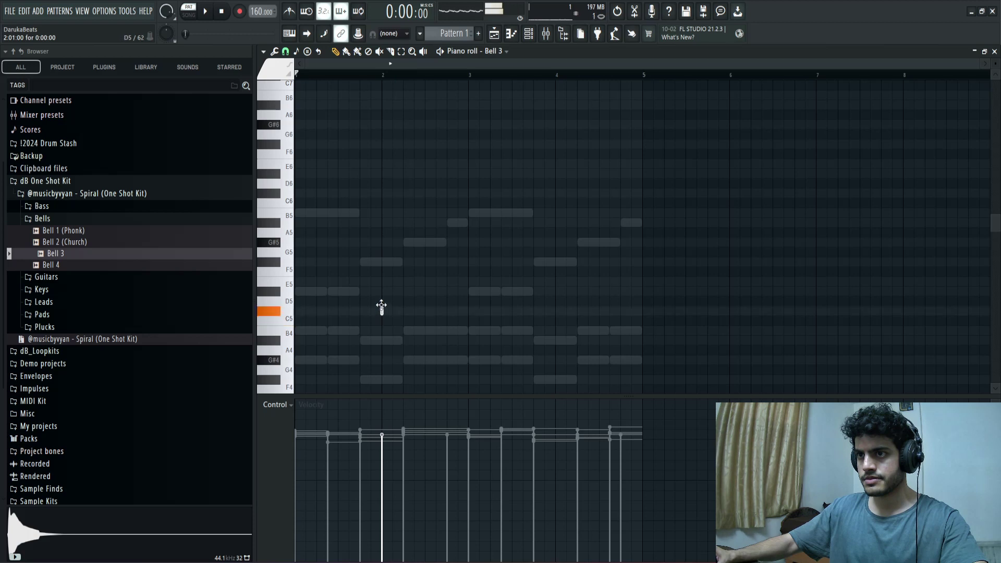
key("space")
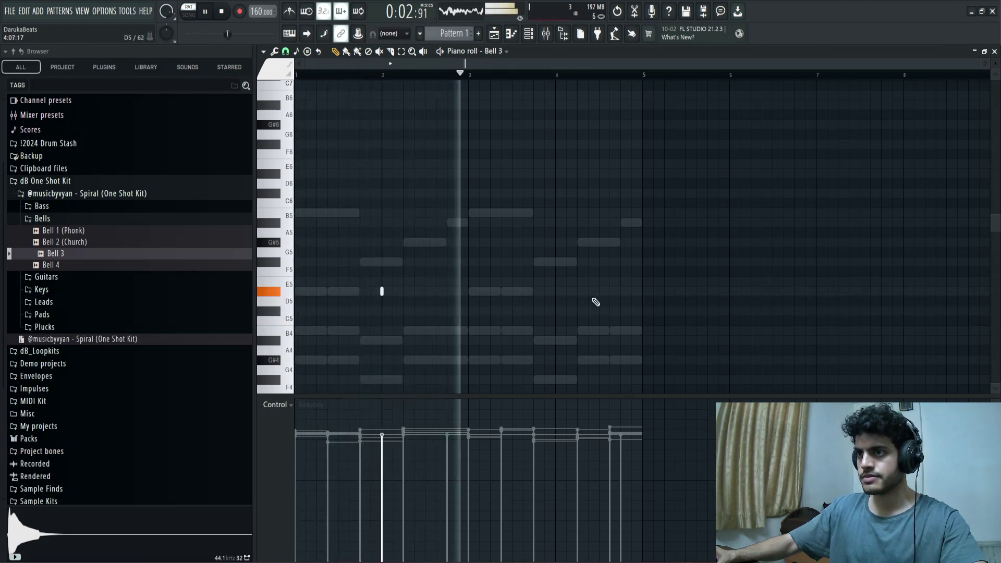
key("space")
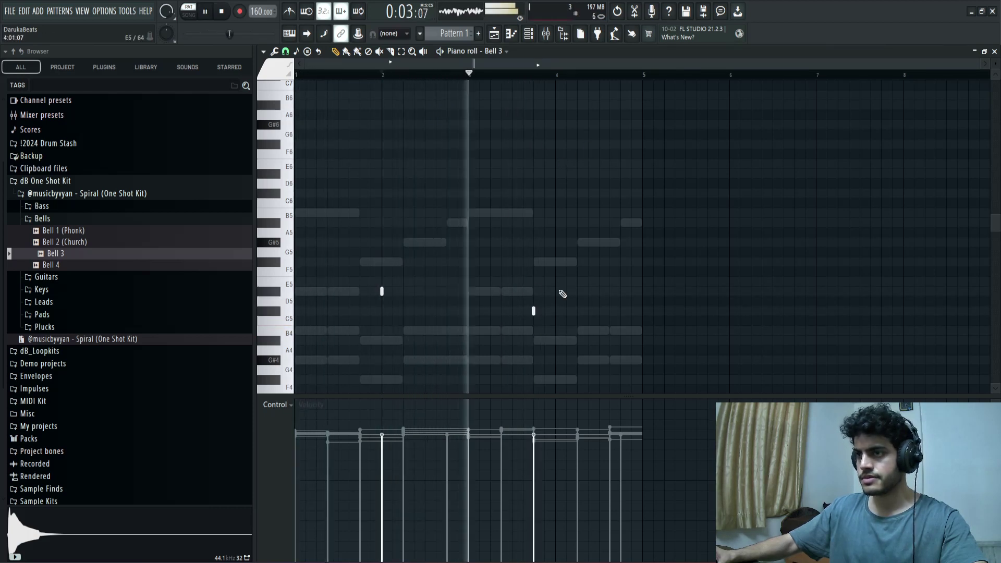
left_click_drag(534, 310, 555, 311)
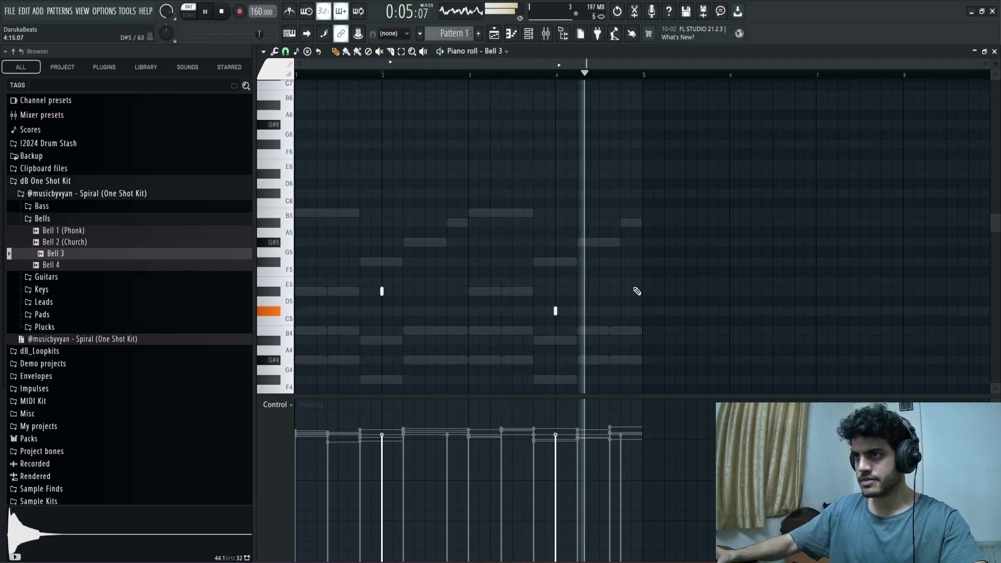
Step: Route the Pad 2, Lead 4 and Bell 3 channels to mixer inserts 1 to 3 and lower Pad 2 to about -6.9 dB
key("F6")
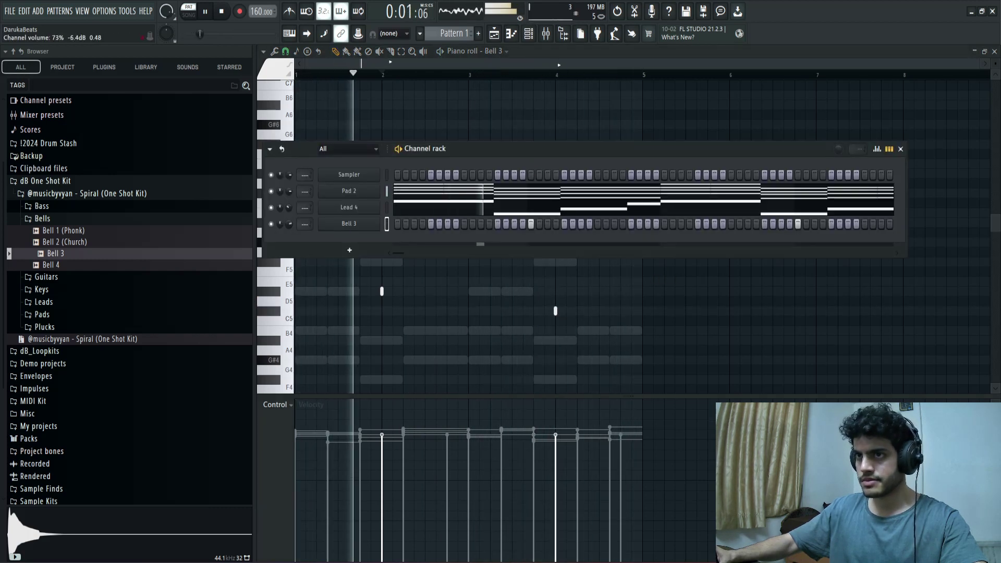
key("F9")
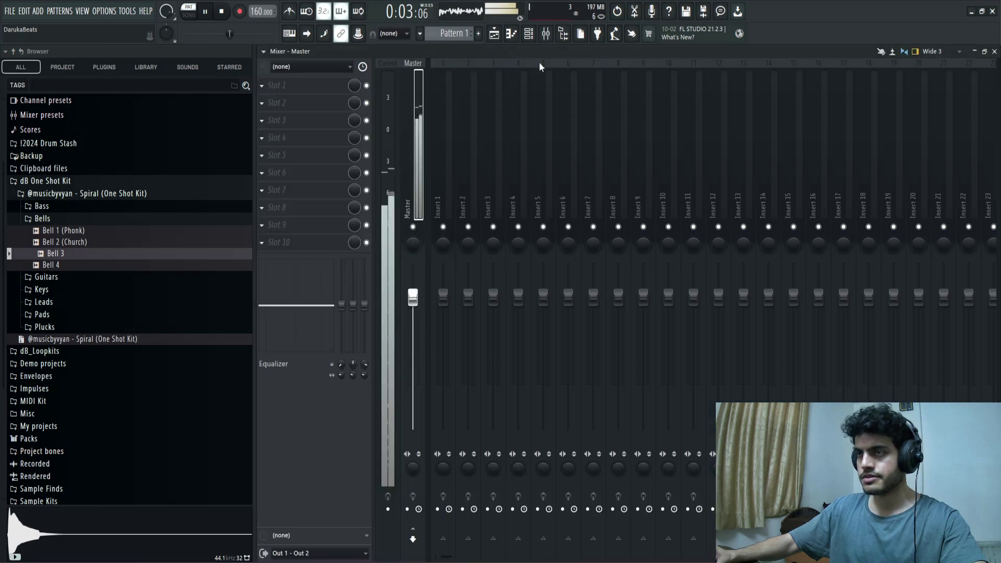
key("ctrl+l")
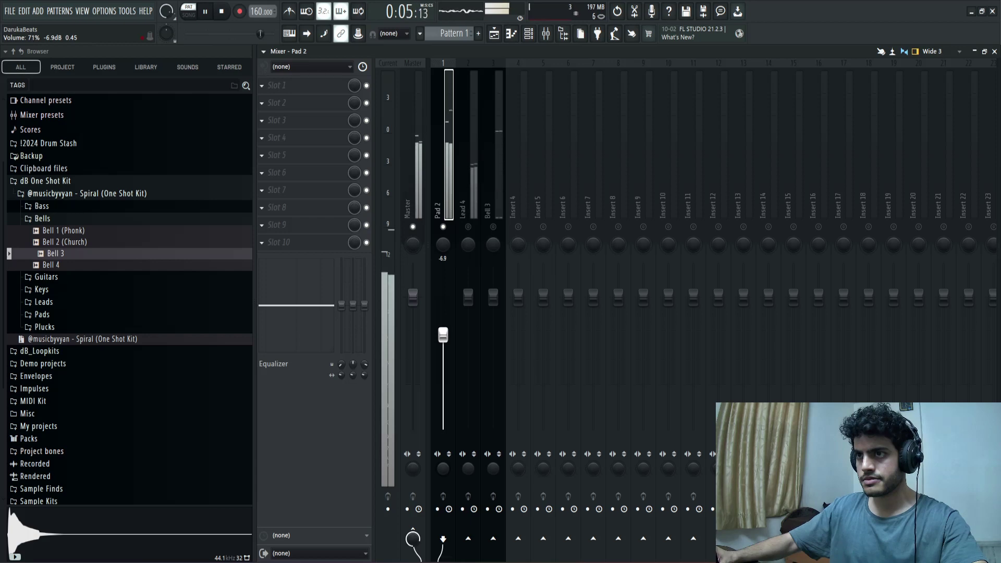
Step: Load Fruity Parametric EQ 2 into effect slot 4 of the Pad 2 insert and close its editor
left_click(282, 142)
left_click(513, 293)
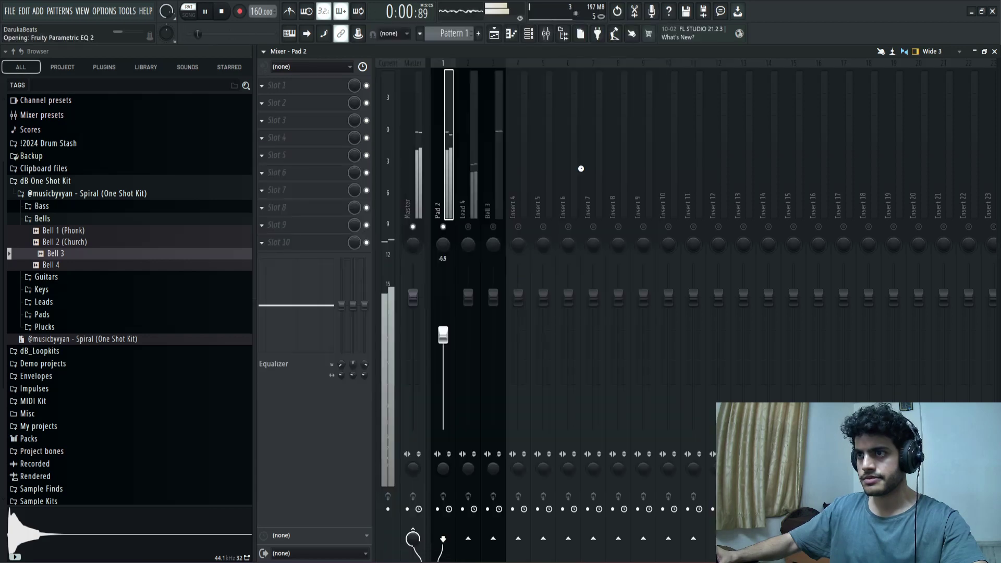
left_click(658, 201)
left_click(723, 276)
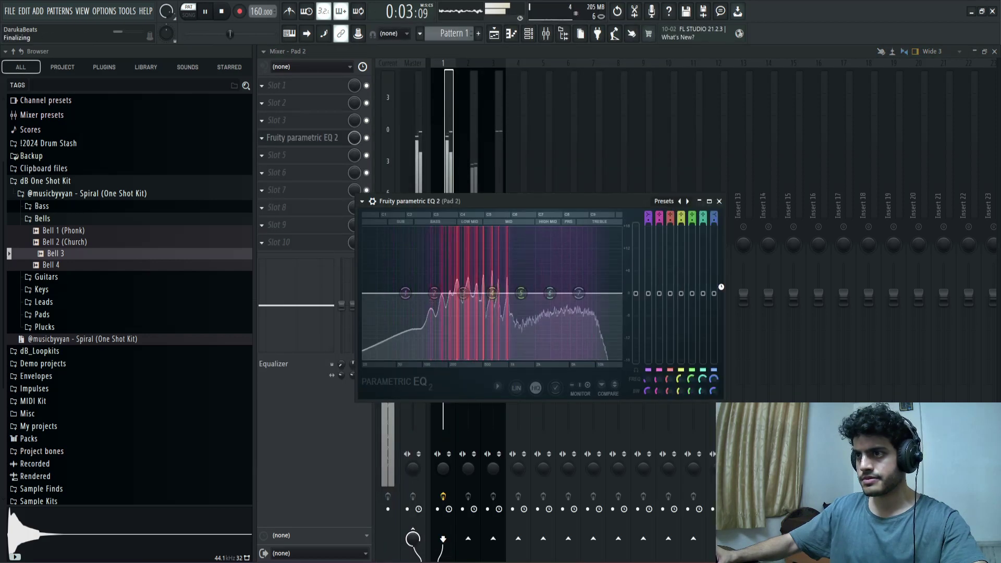
left_click(722, 202)
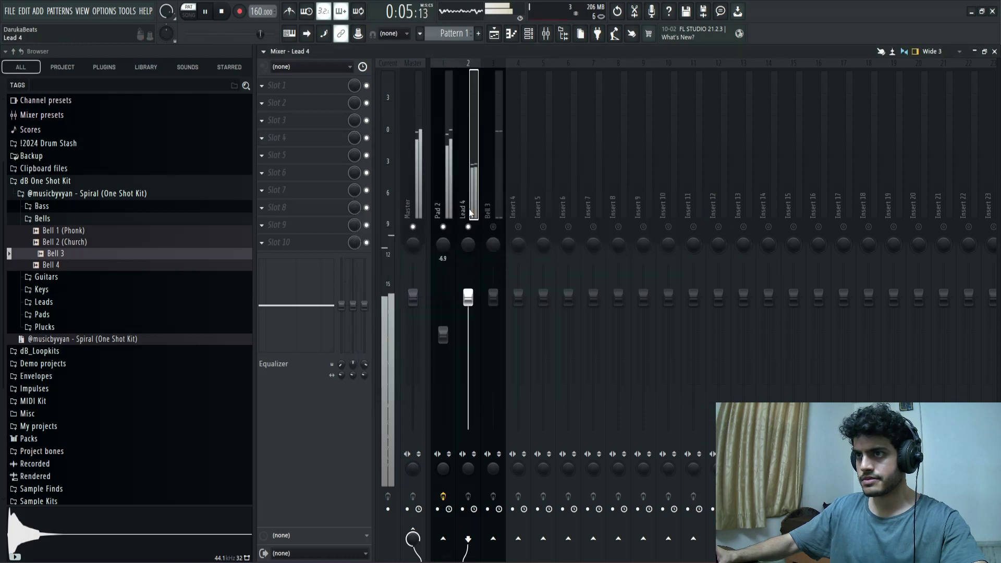
Step: Load Fruity Reeverb 2 into slot 4 of the Lead 4 insert and set its low cut to about 1155 Hz
left_click(280, 153)
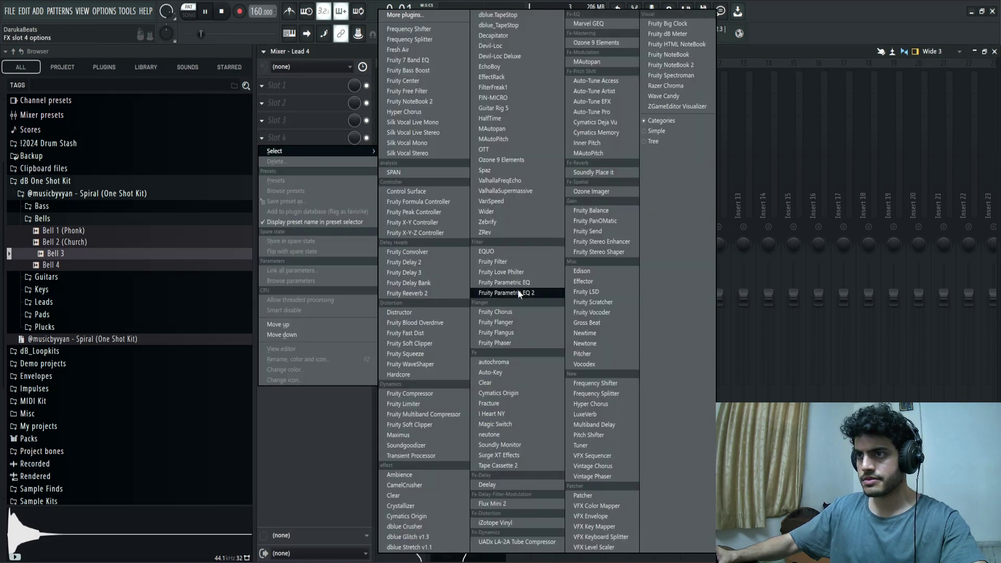
left_click(412, 293)
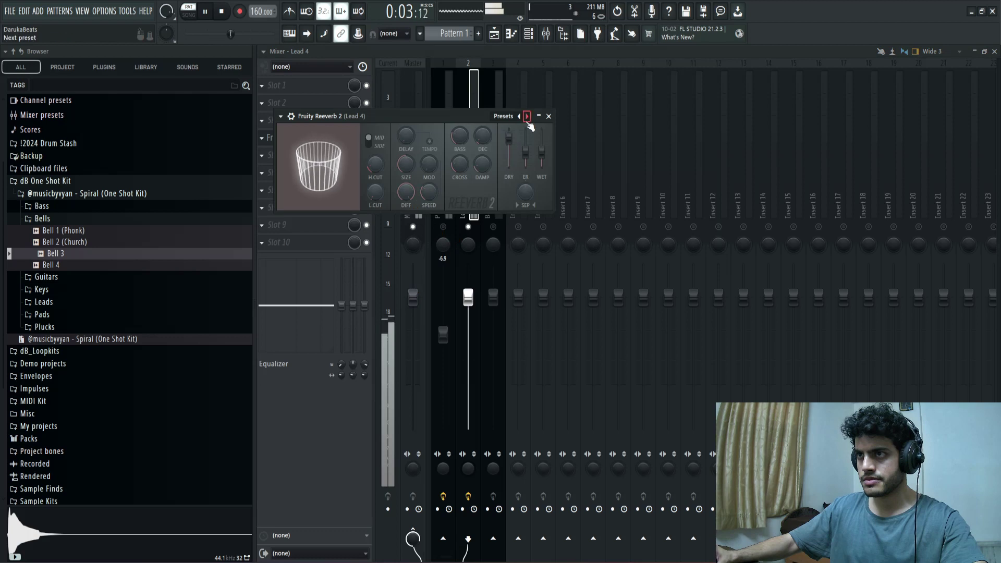
left_click(549, 116)
left_click(337, 143)
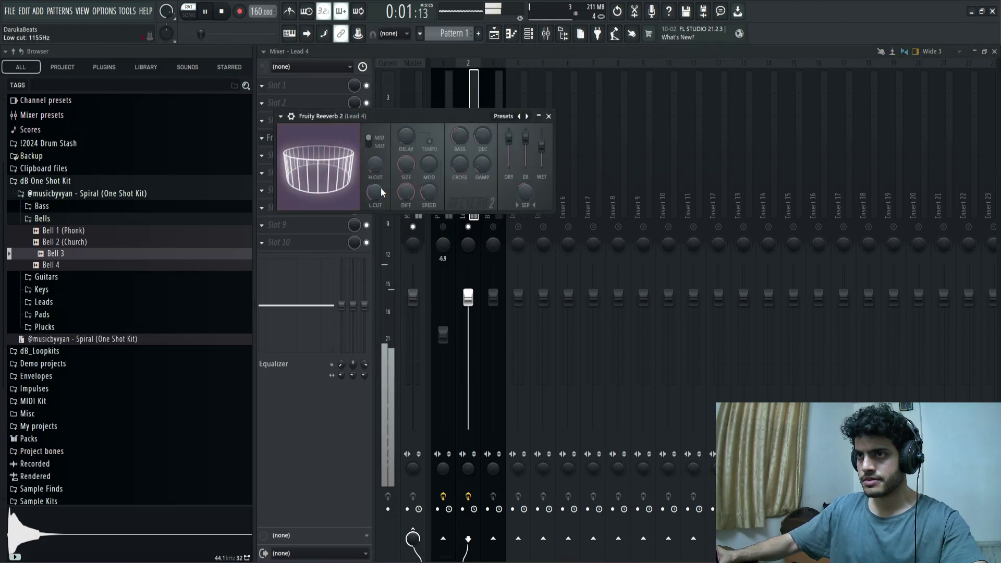
left_click(549, 116)
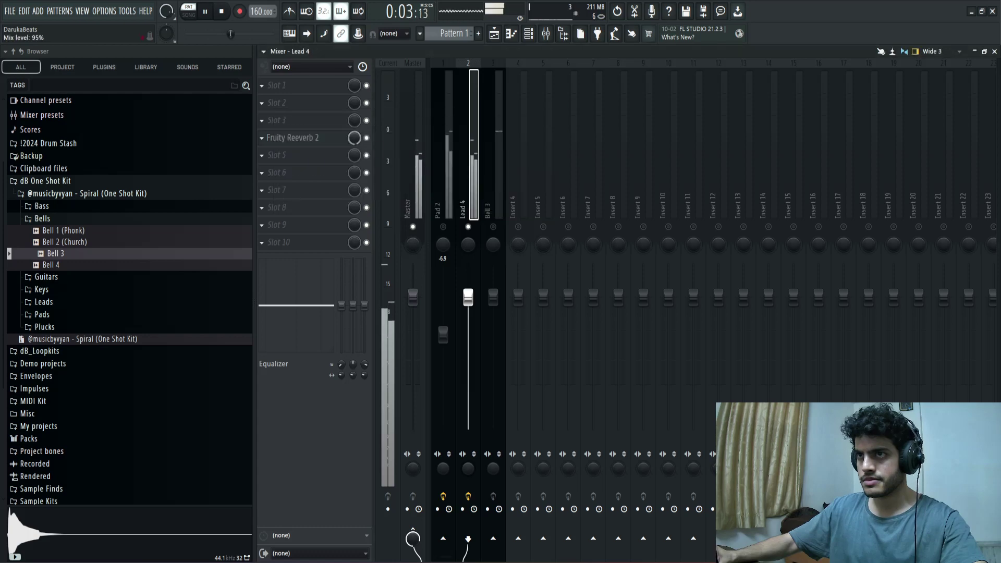
Step: Add the VariSpeed delay to slot 5 of the Lead 4 insert with its mix level at about 26%
left_click(301, 155)
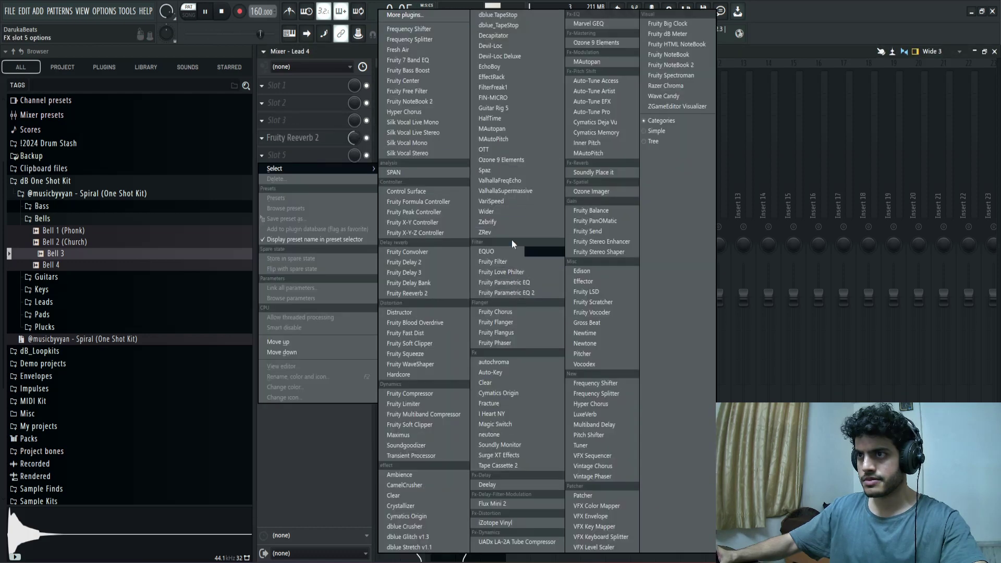
left_click(510, 202)
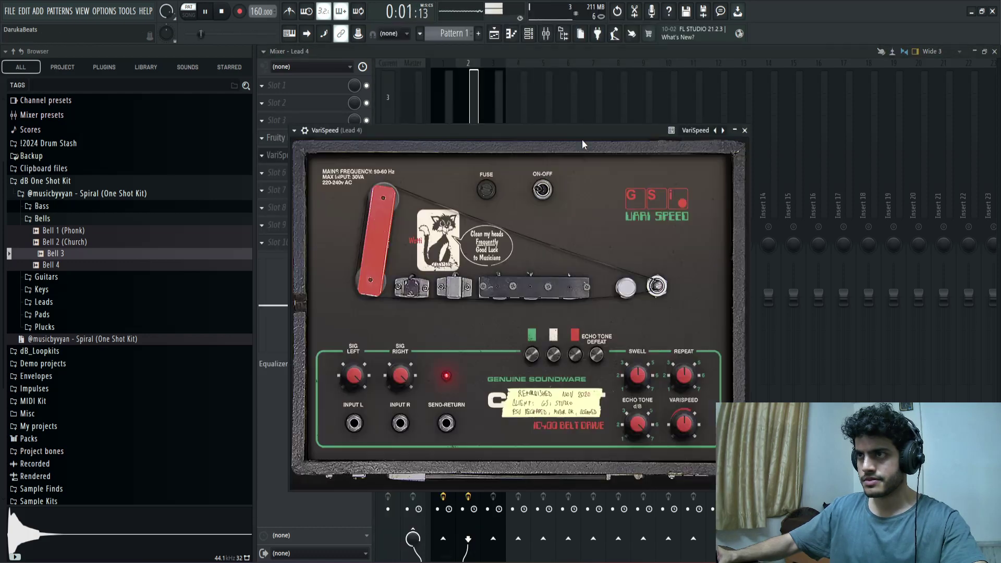
left_click(745, 130)
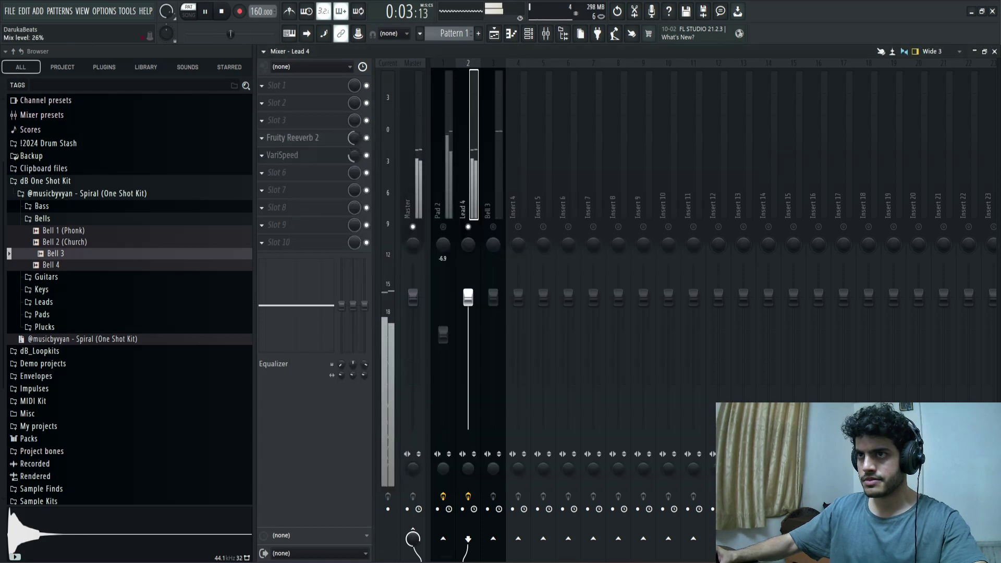
Step: Add Fruity Parametric EQ 2 to slot 6 of the Lead 4 insert and cut the band 1 low shelf about -10.1 dB at 817 Hz
left_click(298, 181)
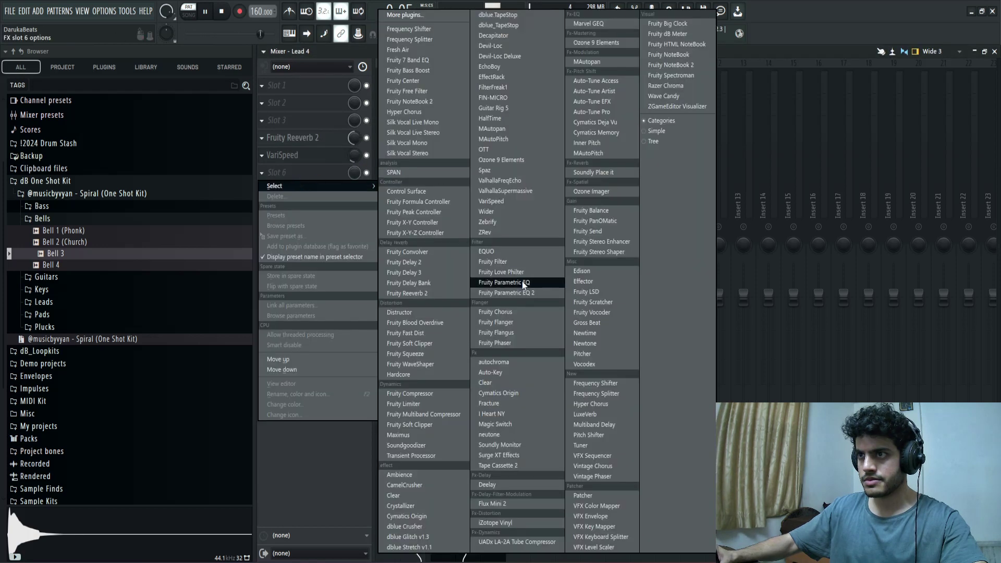
left_click(525, 282)
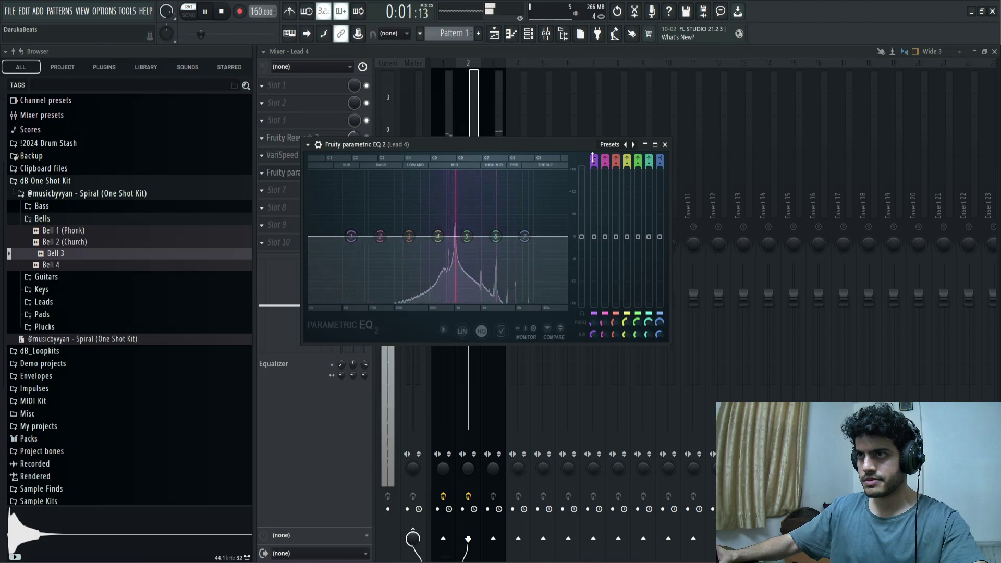
left_click_drag(351, 237, 456, 272)
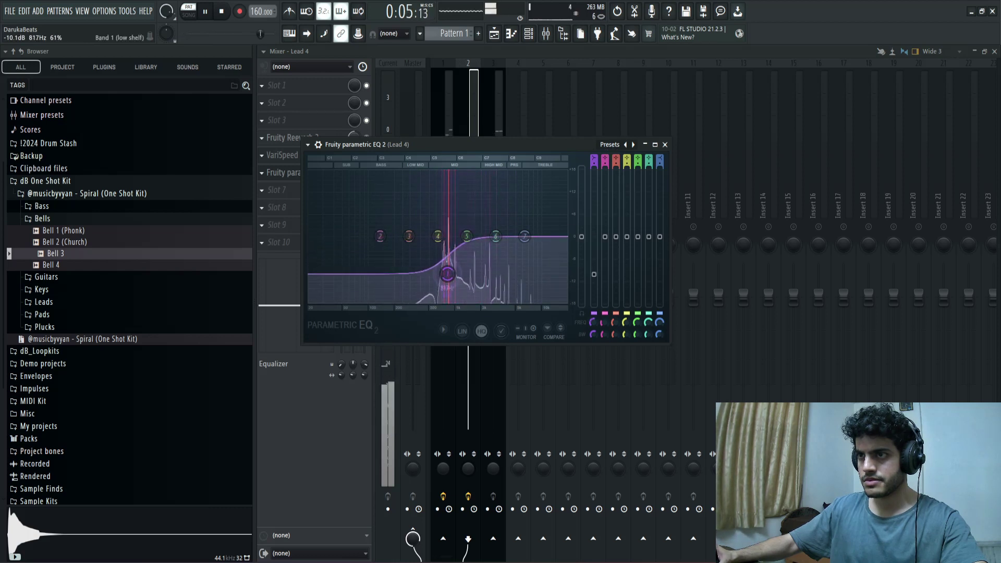
Step: Duplicate the Lead 4 melody into bars 5 to 8 one octave lower and reduce the velocity of the notes in bars 1 to 4
left_click(496, 34)
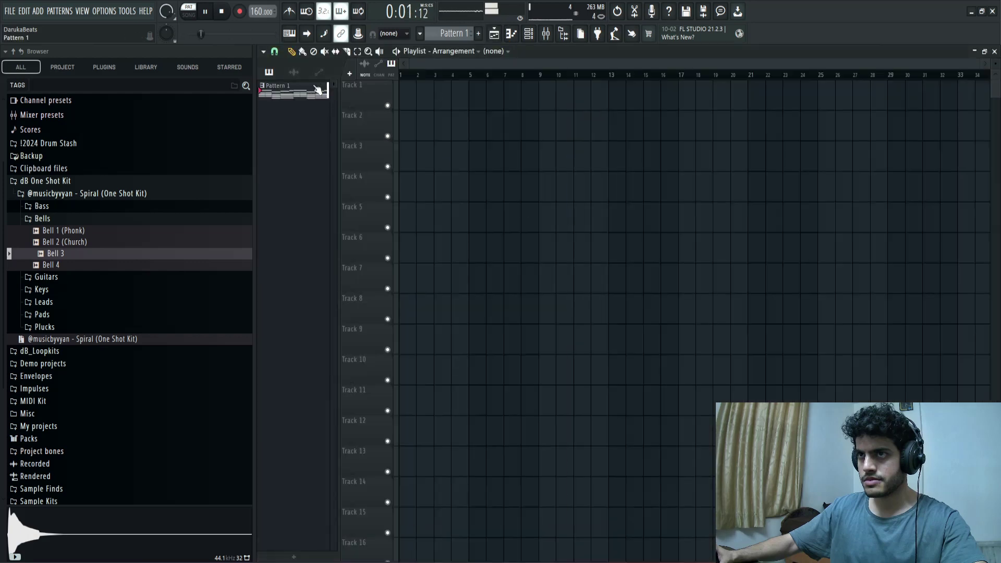
left_click(528, 33)
right_click(359, 208)
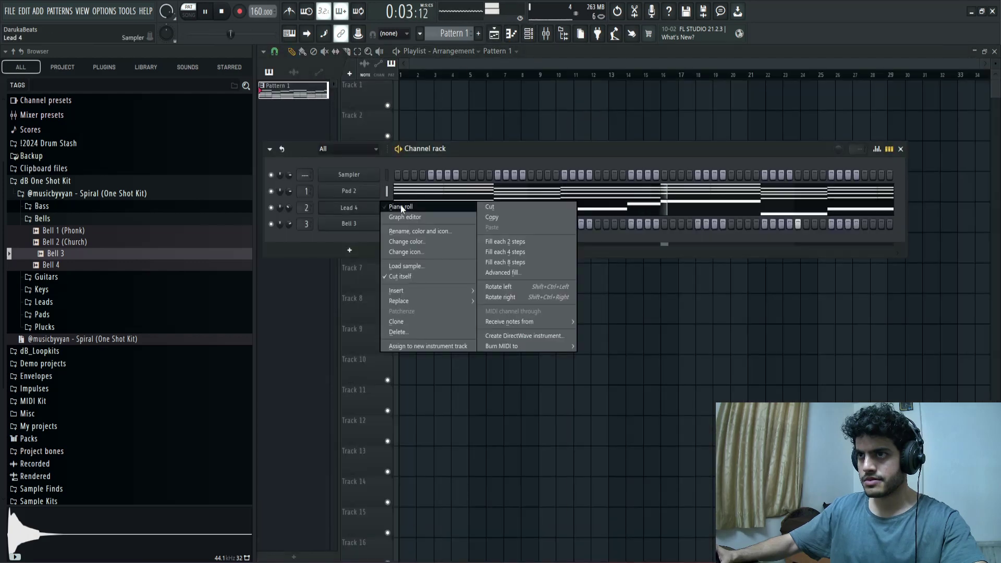
left_click(396, 207)
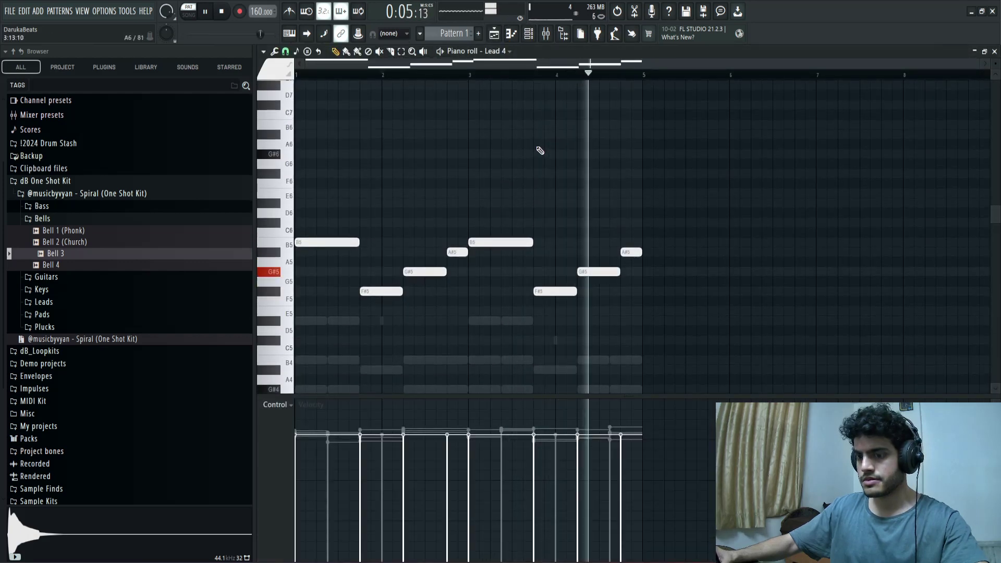
key("ctrl+b")
scroll(538, 152, "down", 2)
key("space")
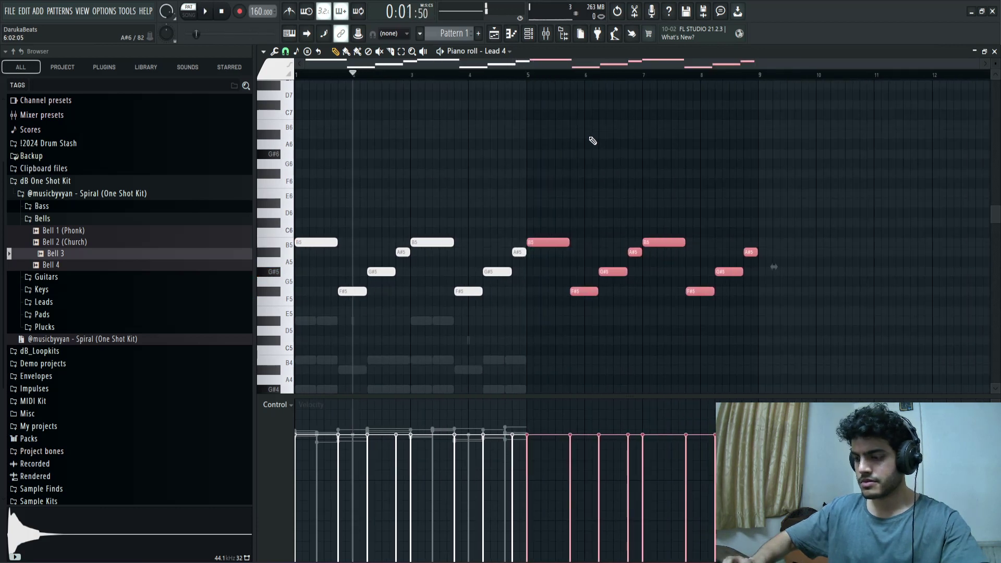
key("ctrl+Down")
key("space")
key("ctrl+d")
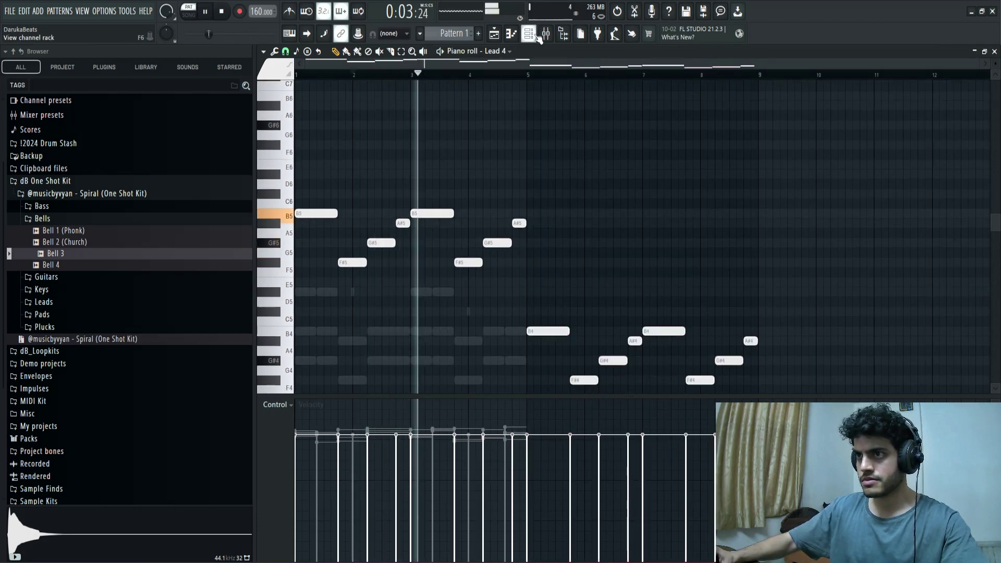
left_click_drag(309, 178, 517, 300)
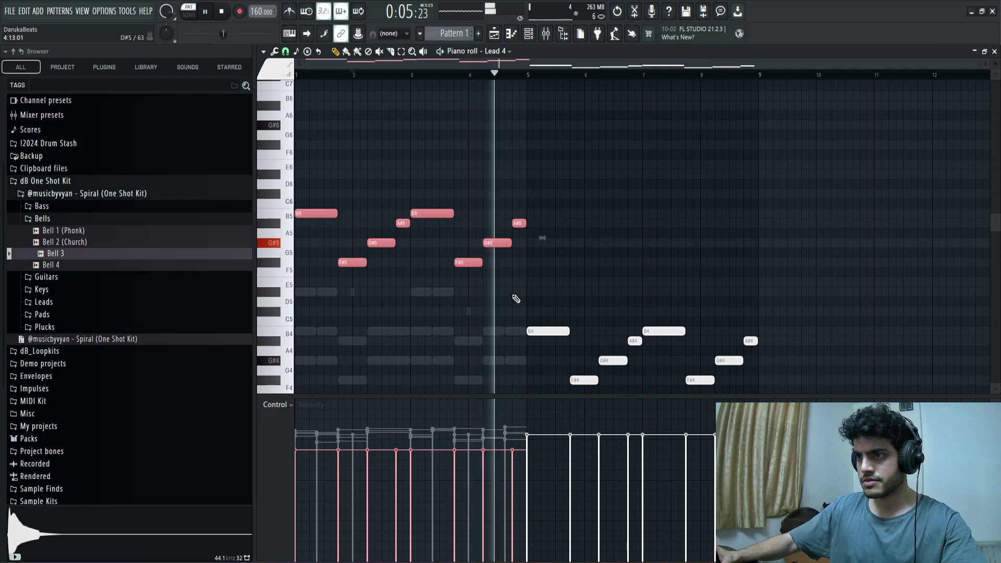
Step: Apply the Sample Maker - Lead 2 preset to Lead 4's EQ and slightly lower band 4 near 600 Hz and band 5 near 1400 Hz
key("F9")
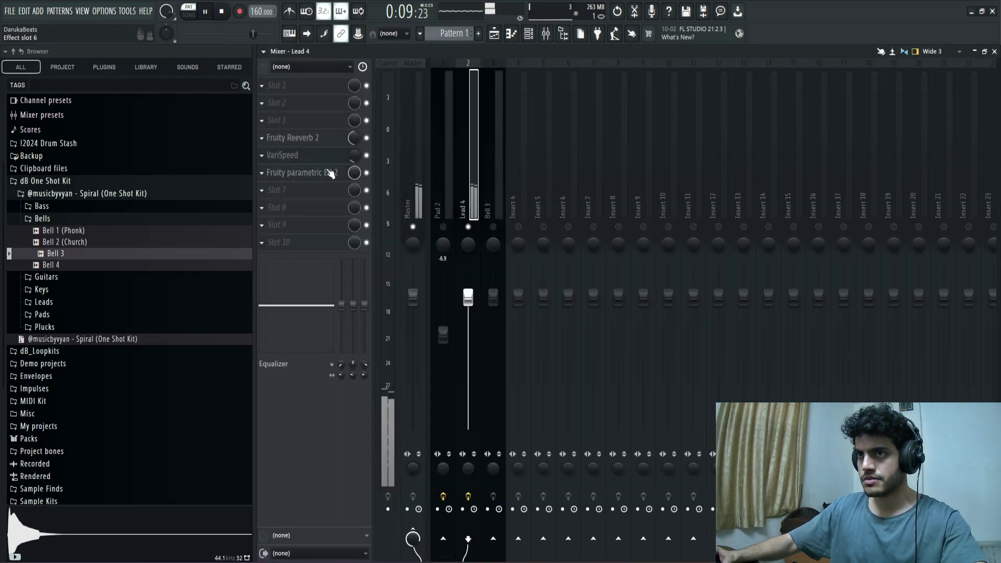
left_click(330, 174)
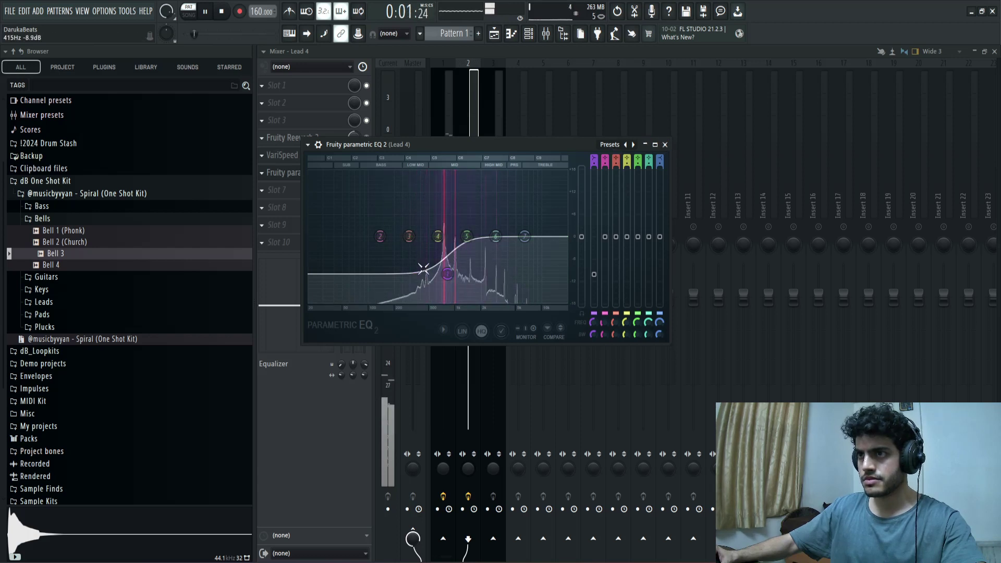
left_click(609, 145)
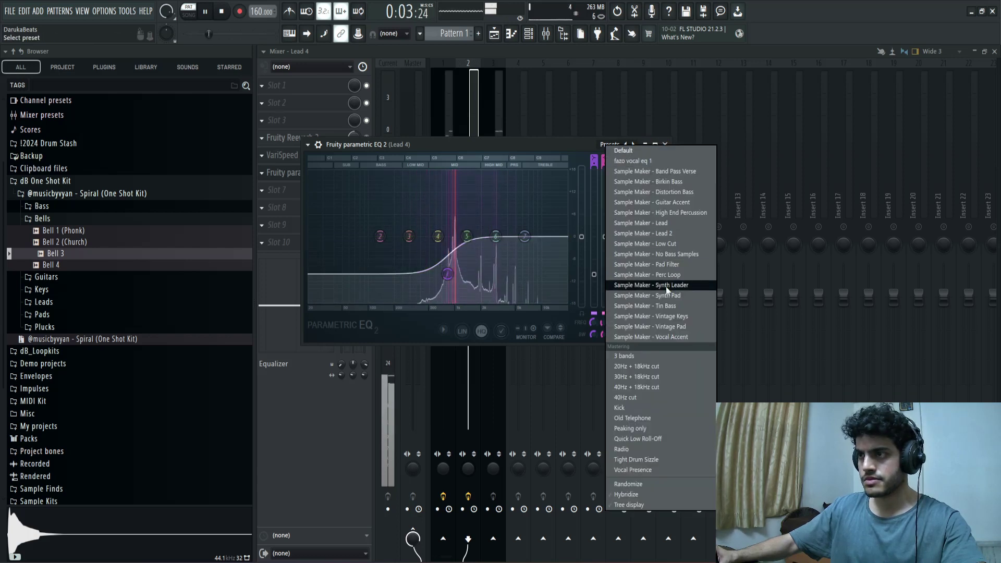
left_click(673, 233)
left_click_drag(439, 241, 437, 251)
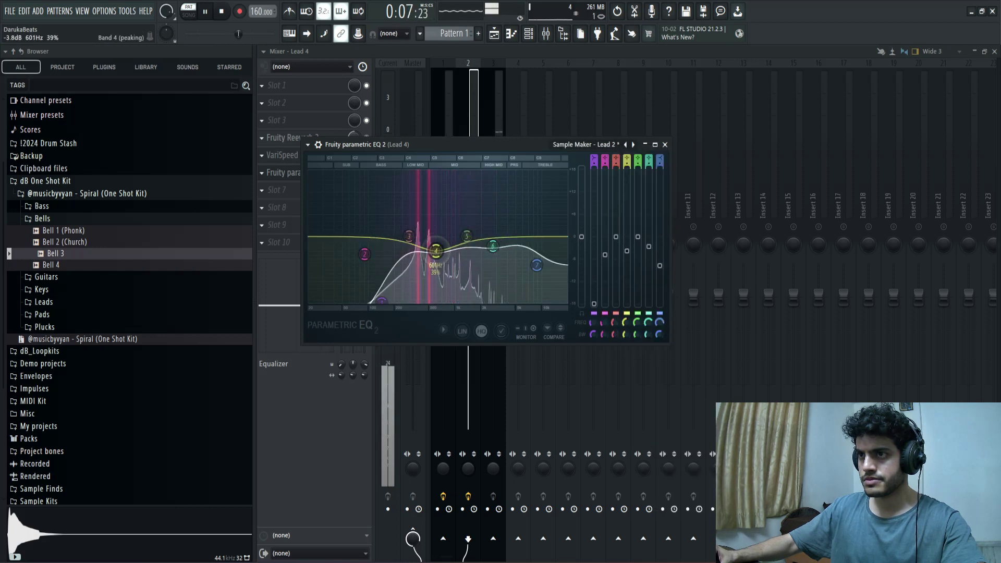
left_click(497, 155)
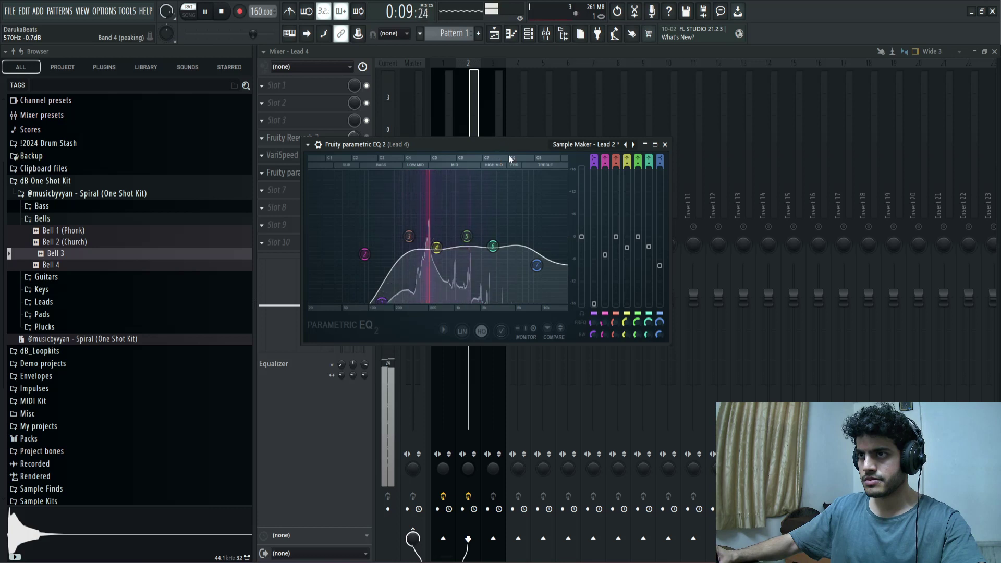
left_click_drag(469, 237, 469, 241)
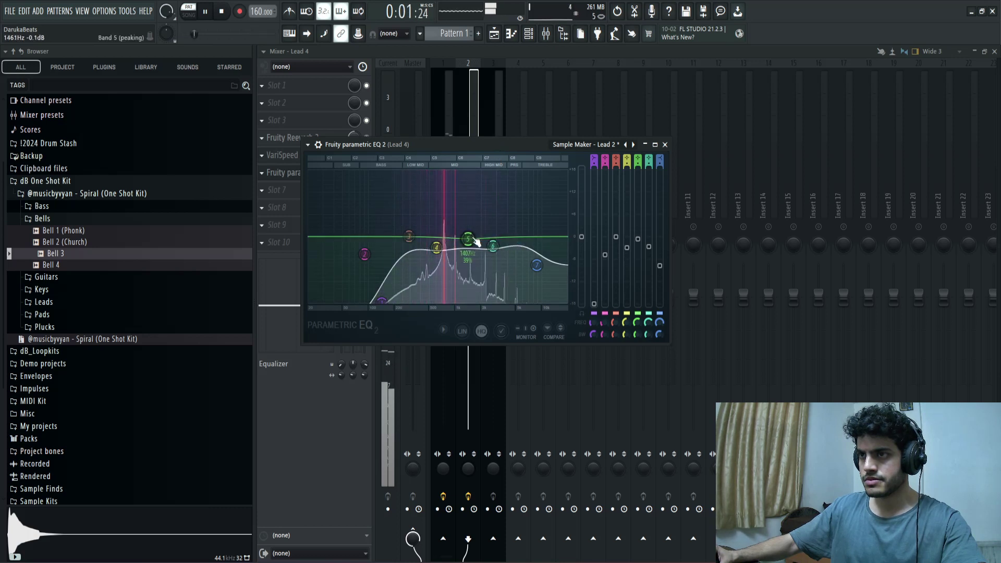
left_click(665, 144)
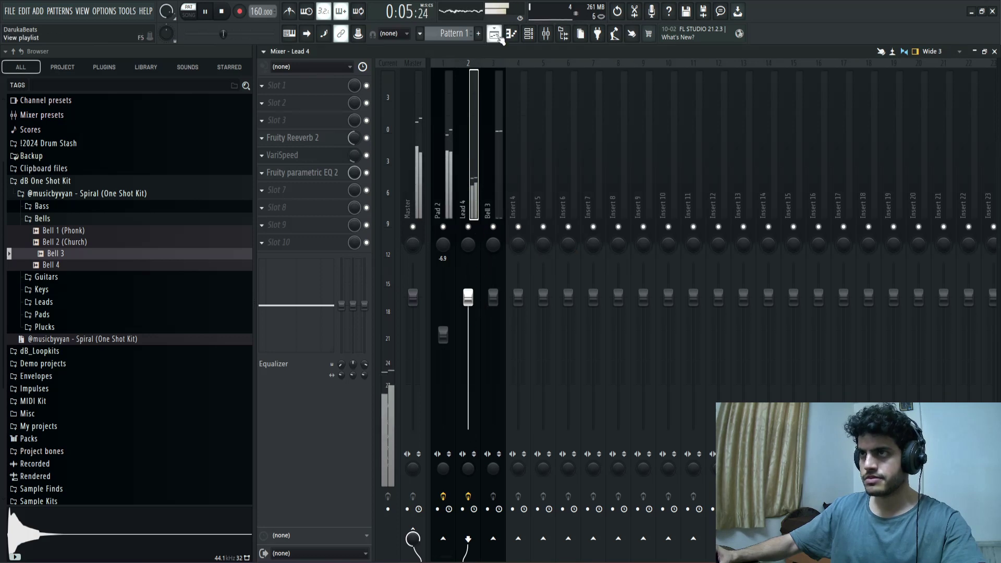
Step: Duplicate the Pad 2 chords from bars 1 to 4 into bars 5 to 8 of Pattern 1
left_click(495, 34)
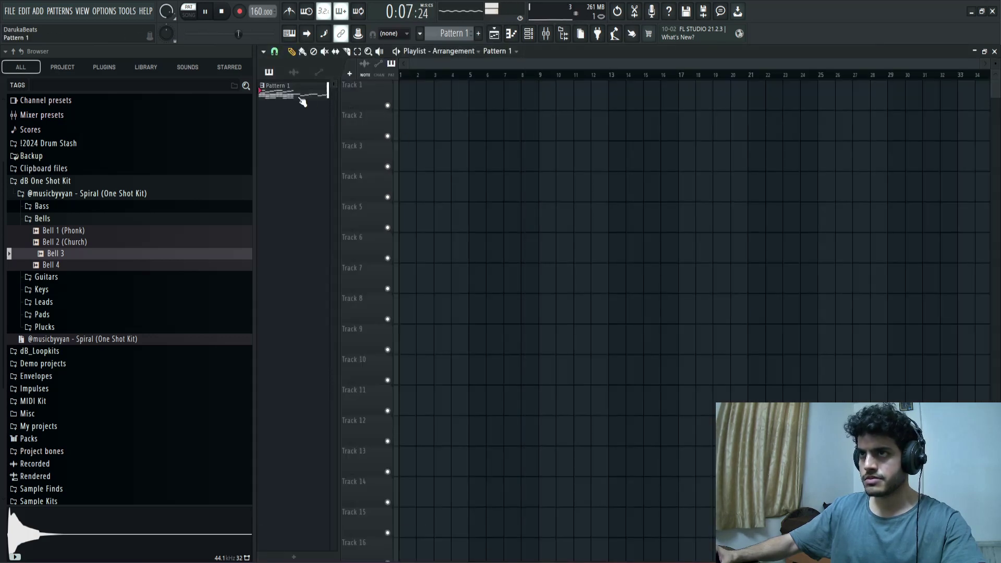
left_click(528, 34)
right_click(378, 185)
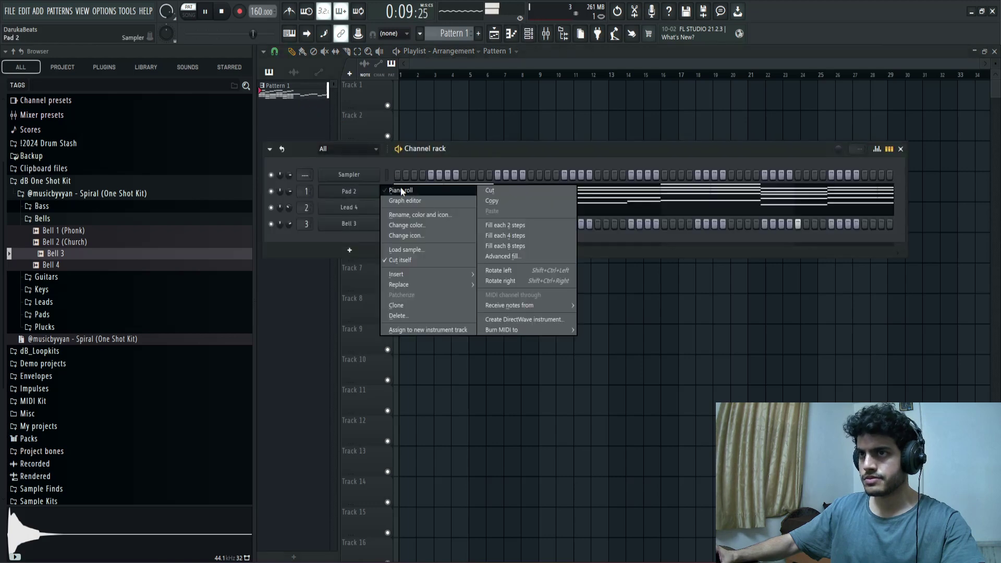
left_click(402, 193)
key("ctrl+b")
left_click(564, 118, "ctrl")
scroll(565, 119, "down", 2)
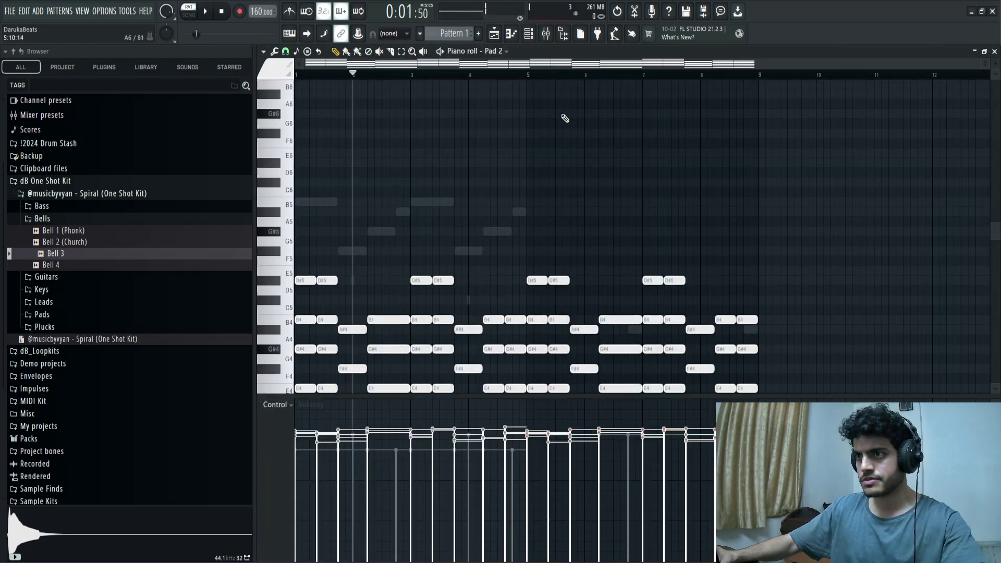
key("space")
Step: Duplicate the Bell 3 notes from bars 1 to 4 into bars 5 to 8
left_click(497, 54)
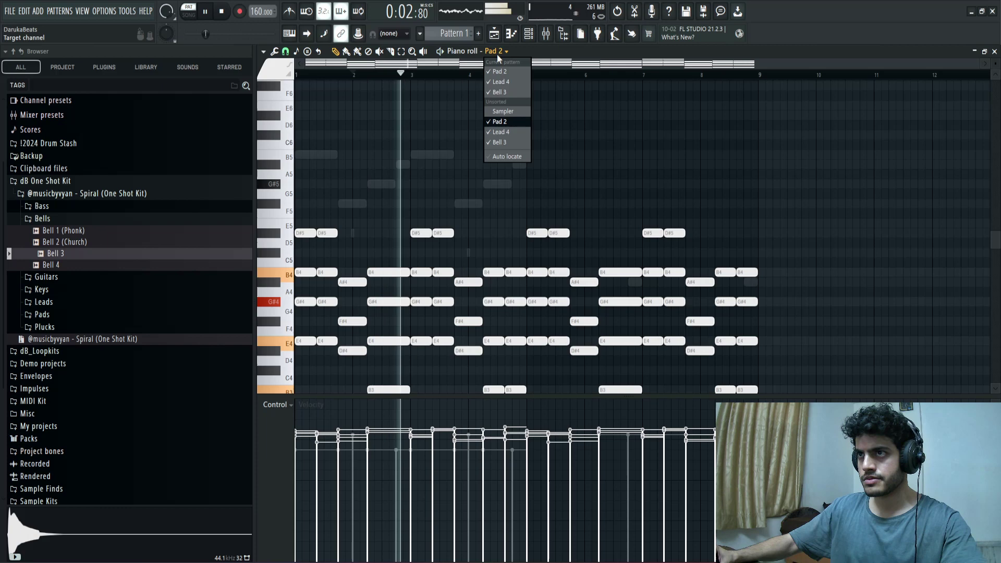
left_click(505, 149)
left_click_drag(526, 79, 298, 78)
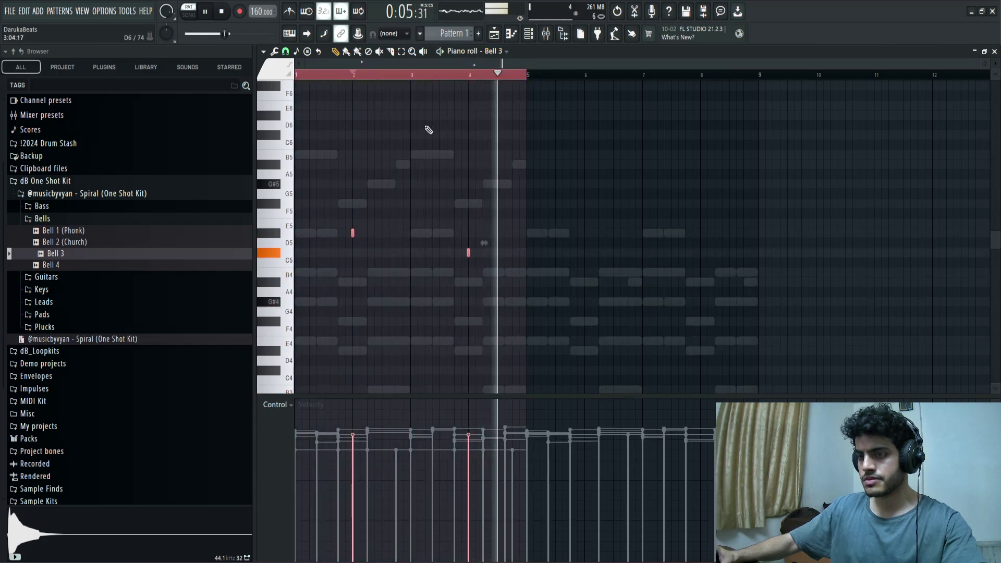
key("ctrl+b")
left_click(579, 95, "ctrl")
Step: Lower Bell 3's mixer volume to -4.4 dB, solo it, and add Fruity Delay 3 to slot 4 with the Sample Maker - Galaxy preset
key("F9")
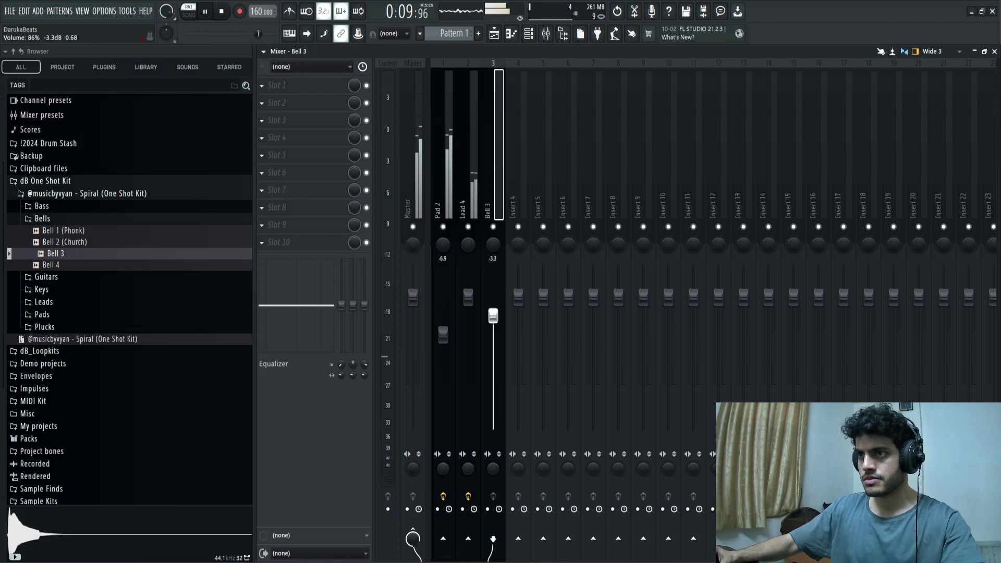
left_click(493, 227, "ctrl")
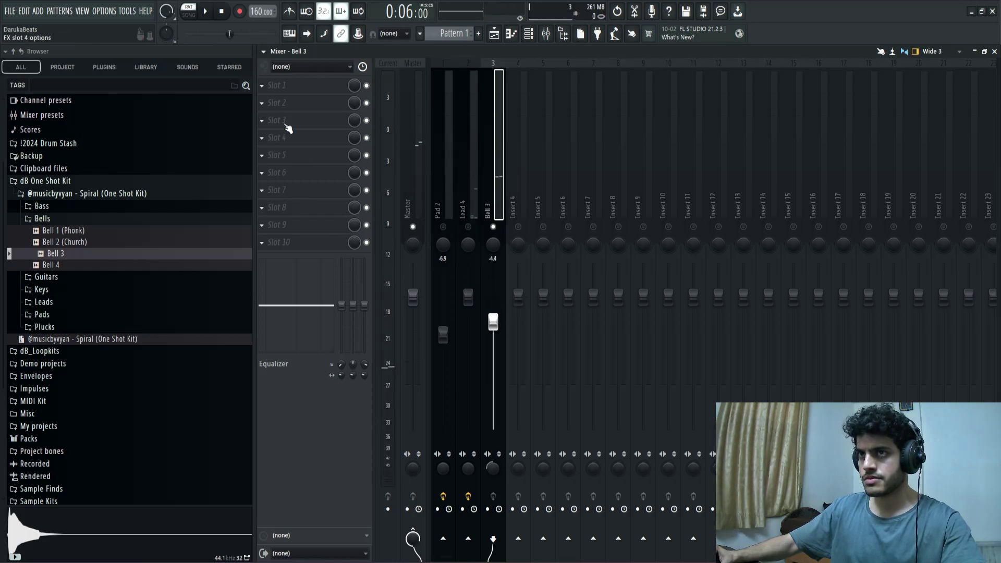
left_click(279, 139)
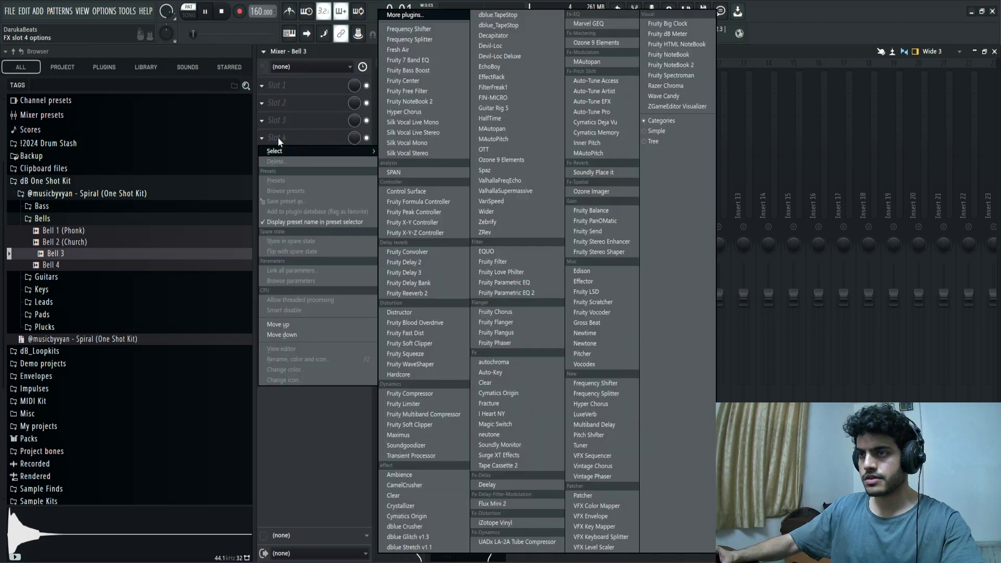
left_click(420, 271)
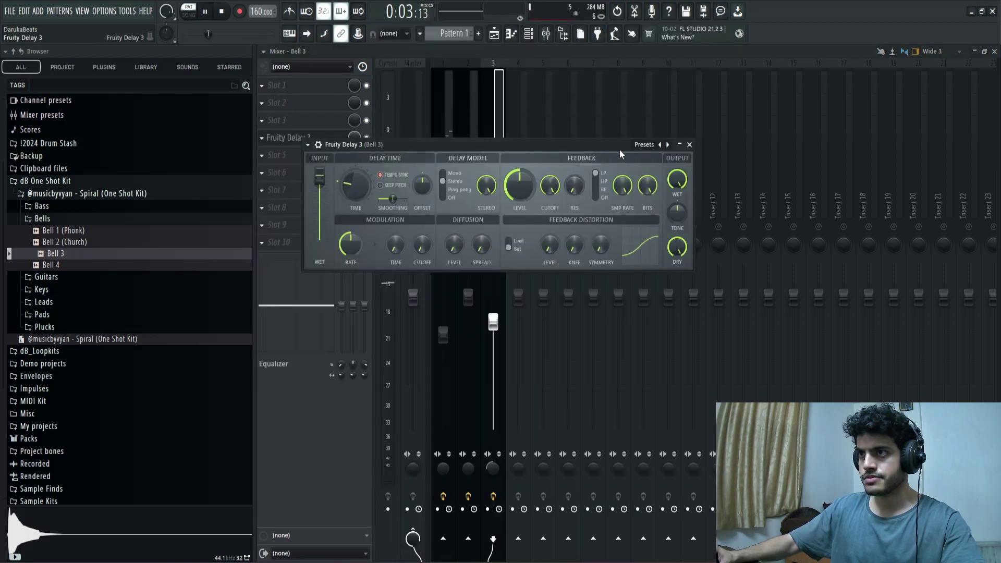
left_click(638, 145)
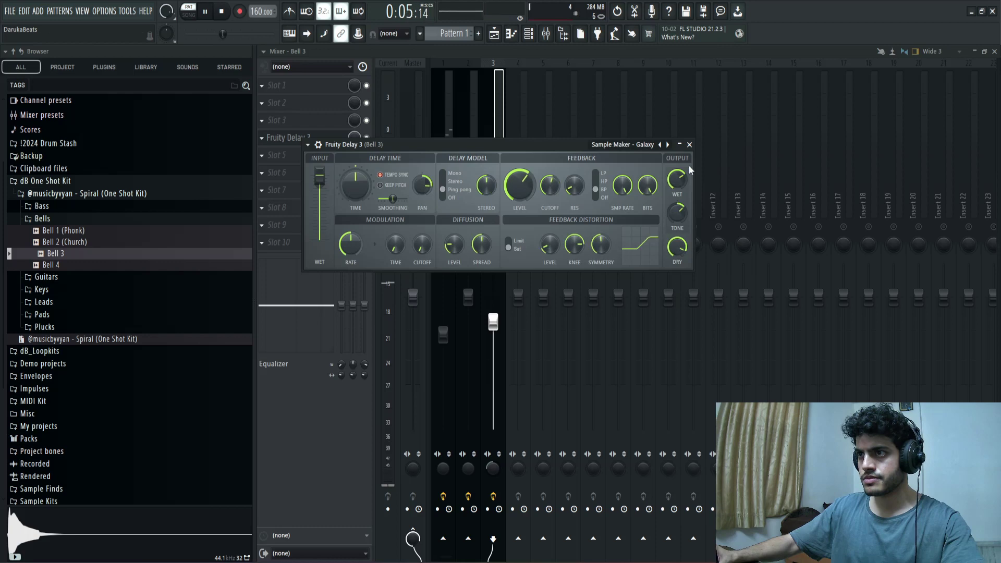
left_click(689, 145)
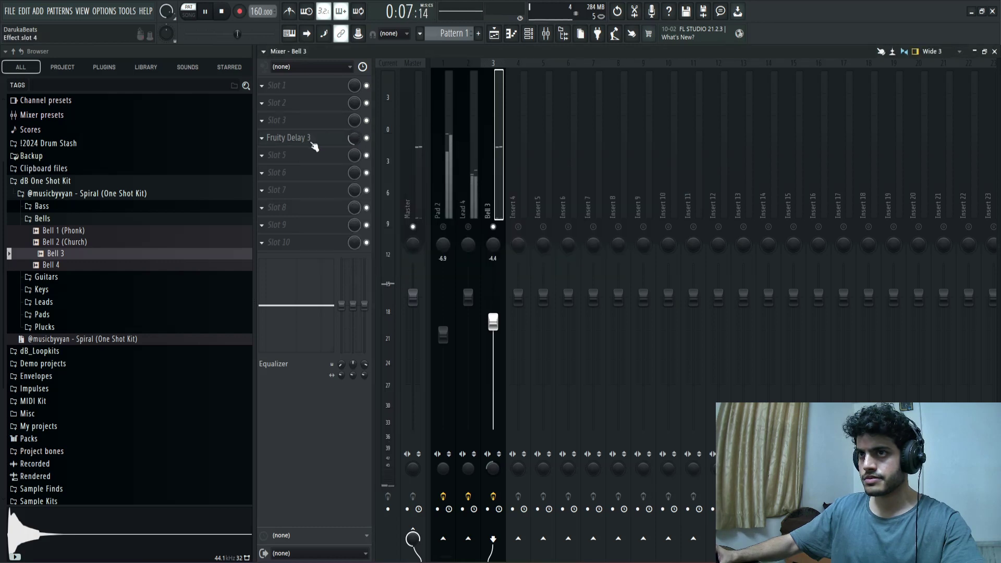
Step: Add Fruity Parametric EQ 2 to Bell 3's slot 5 with the Sample Maker - Guitar Accent preset and set the delay's mix level to 18%
left_click(310, 156)
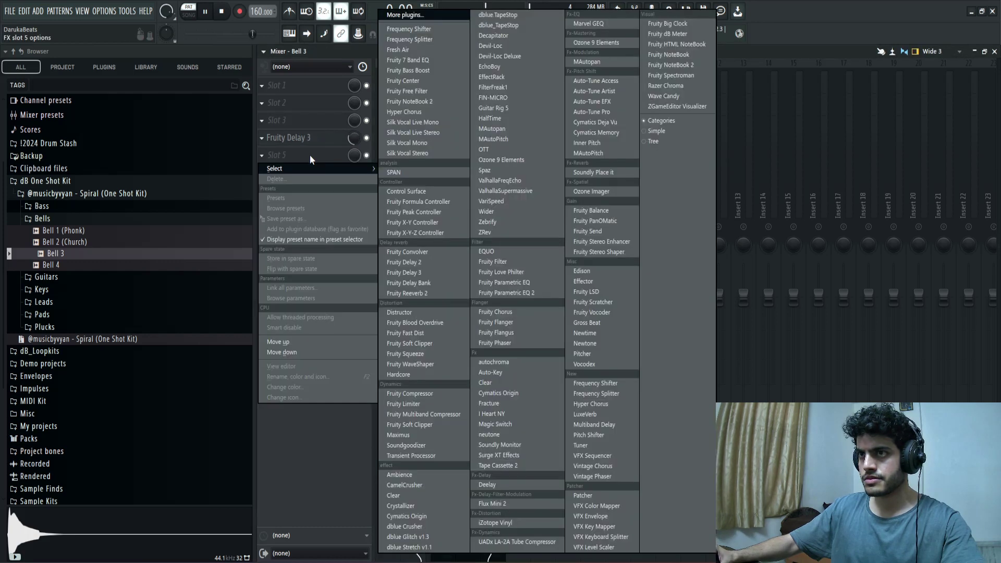
left_click(500, 283)
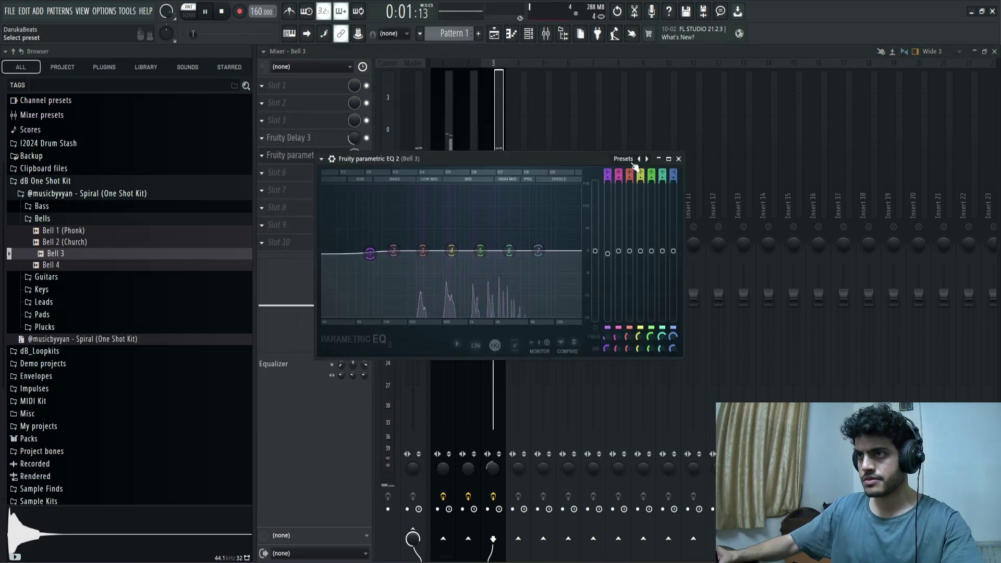
left_click(633, 161)
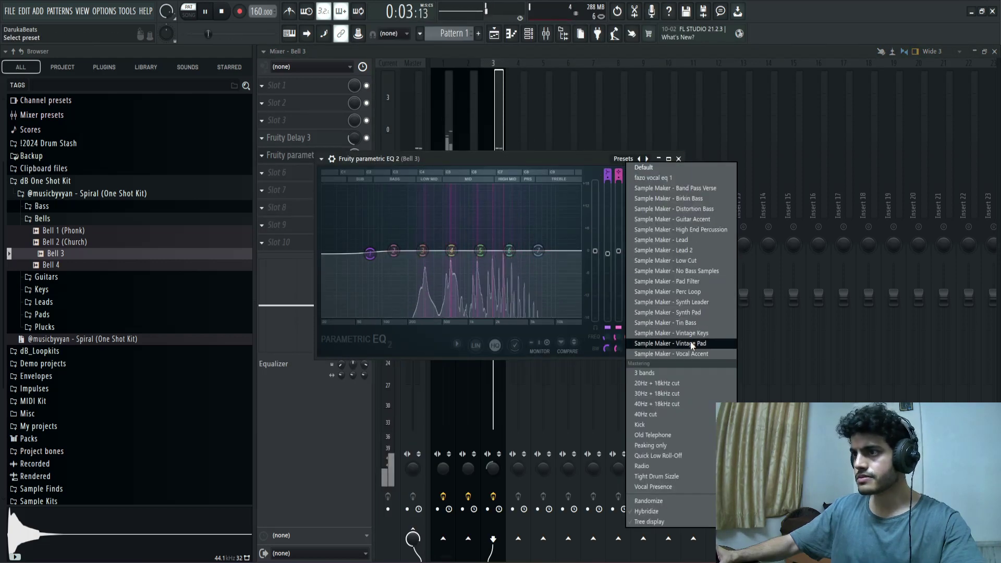
left_click(695, 222)
left_click(679, 159)
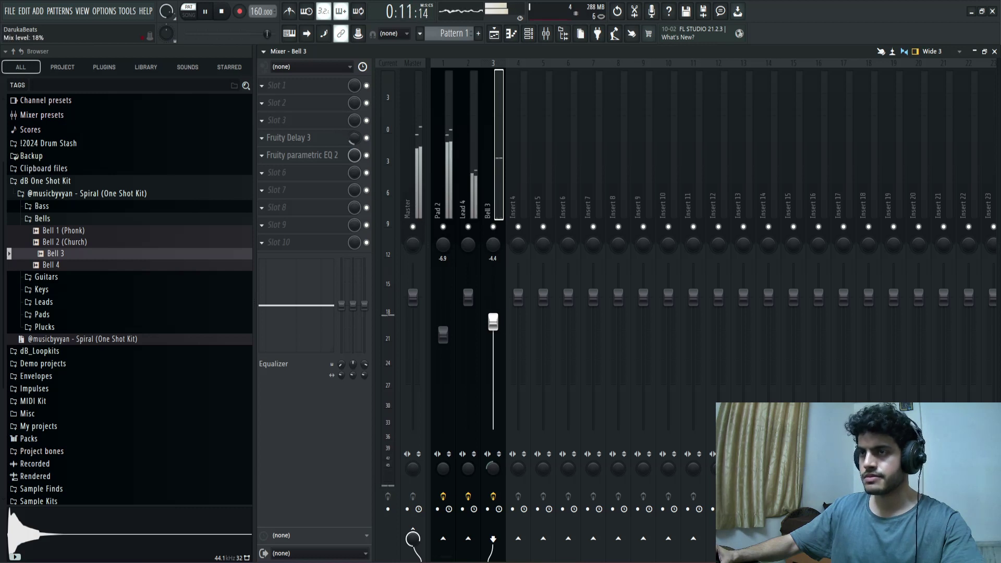
Step: Lower the mix level of Fruity Reeverb 2 on the Lead 4 insert
left_click(494, 33)
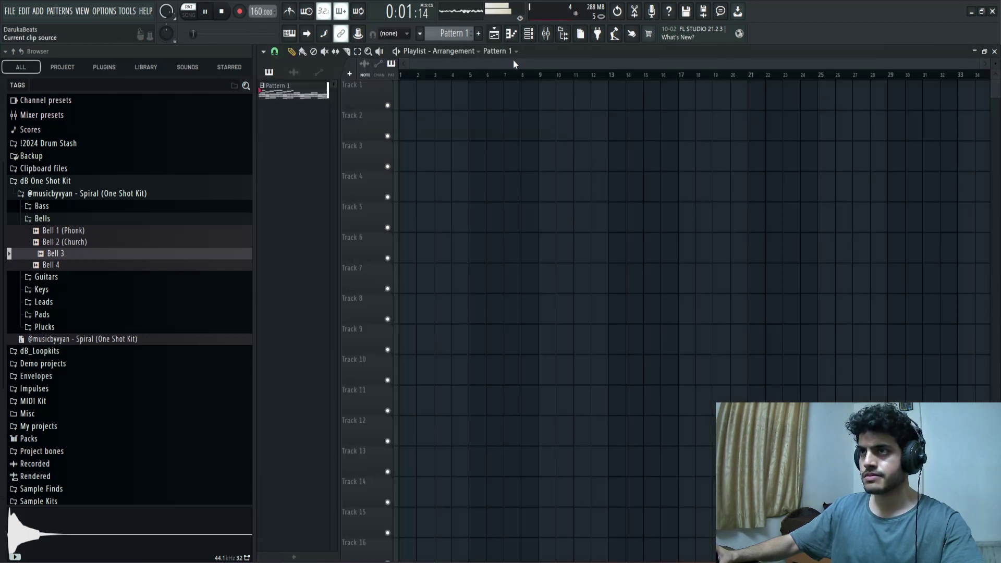
left_click(546, 34)
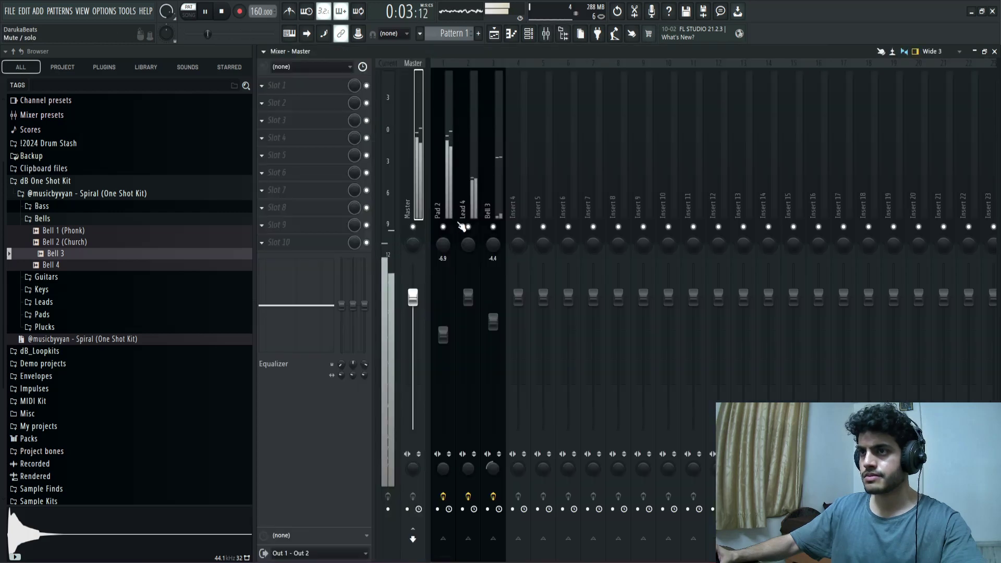
left_click(474, 175)
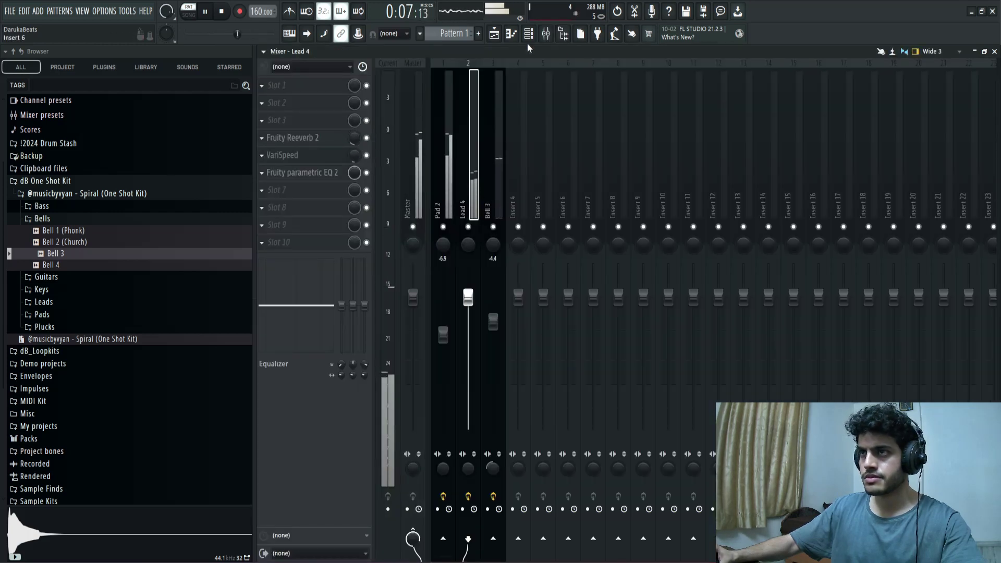
Step: Place the Pattern 1 clip at bar 1 of Track 1 in the playlist and stop playback
left_click(495, 35)
left_click(546, 34)
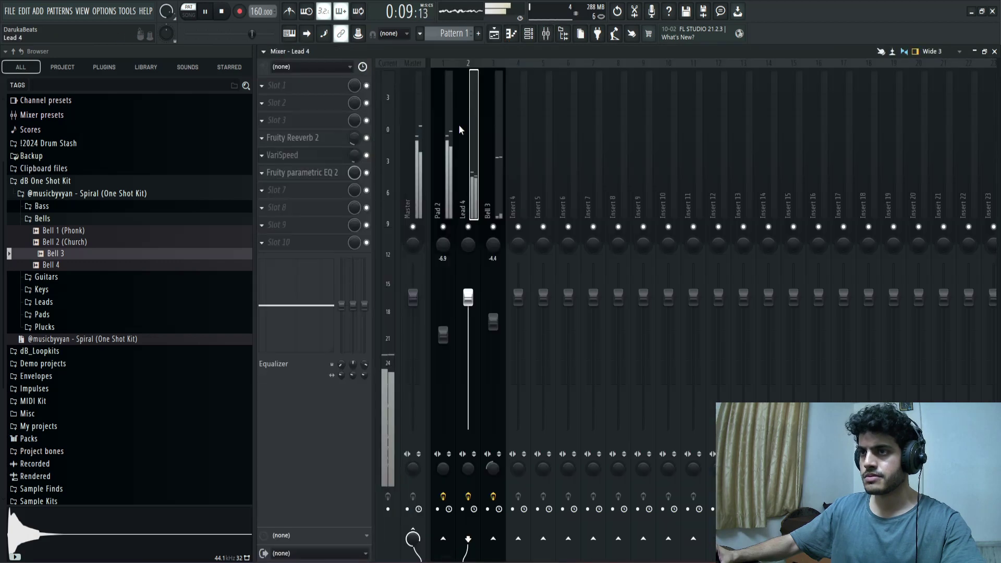
right_click(468, 298)
left_click(515, 156)
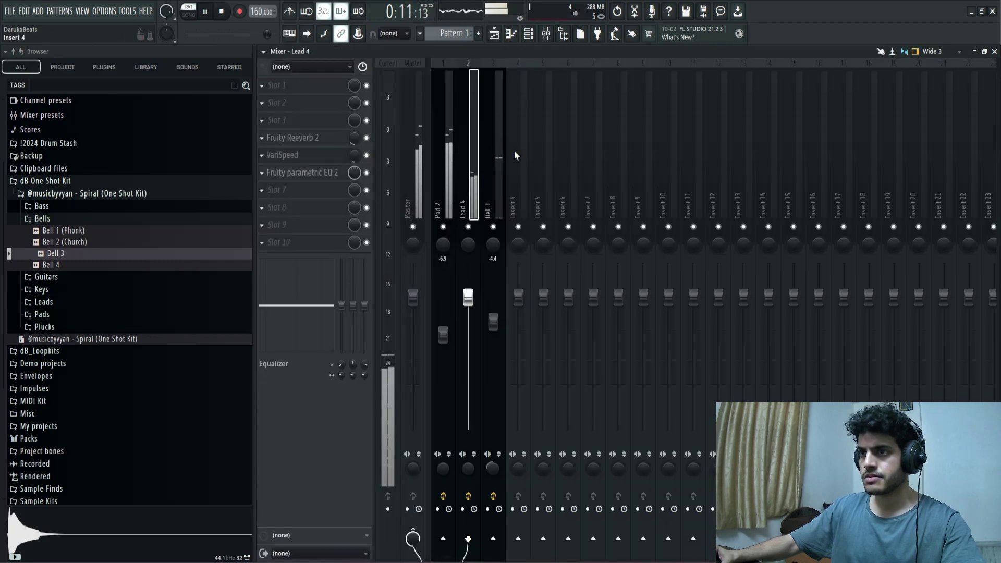
left_click(494, 35)
key("space")
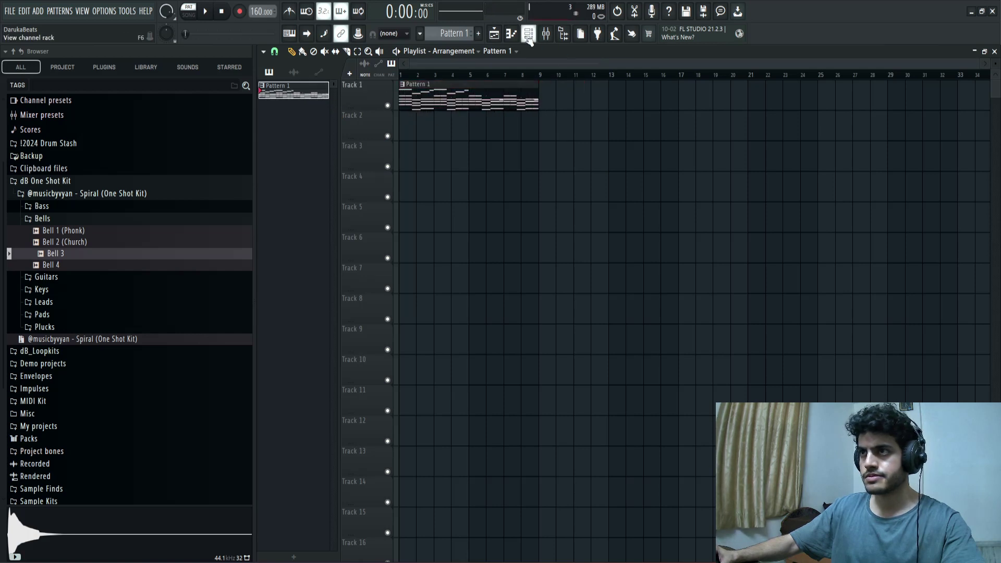
Step: Browse the 808s folder of !2024 Drum Stash and audition the Bit and Infamous Zay samples
left_click(42, 218)
left_click(67, 194)
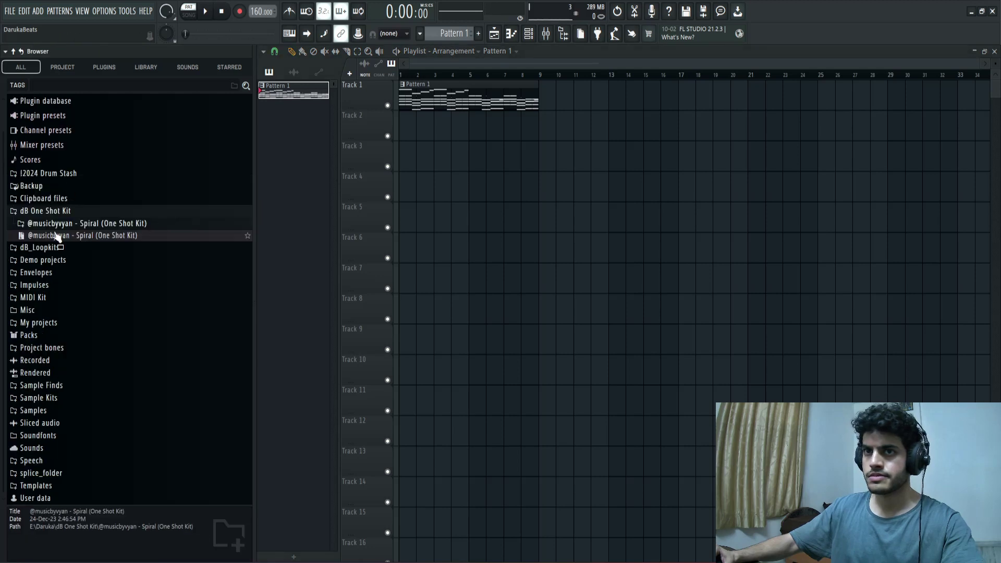
left_click(68, 218)
left_click(73, 199)
left_click(46, 212)
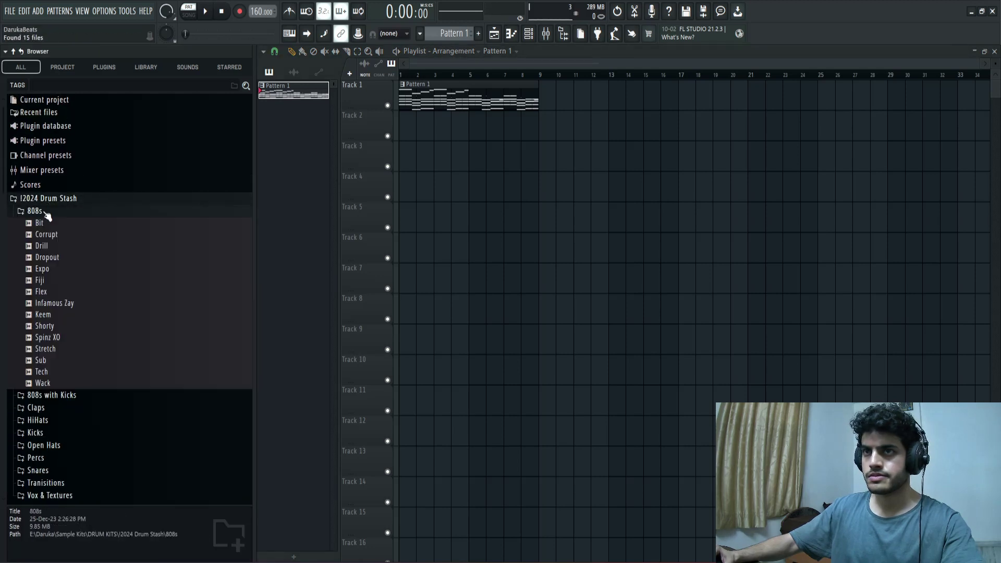
left_click(530, 34)
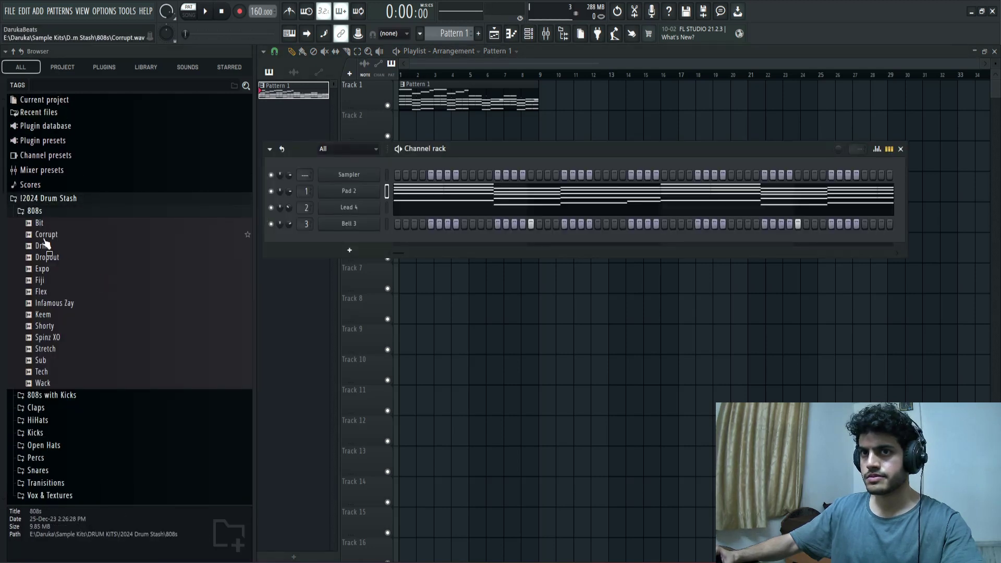
key("Down")
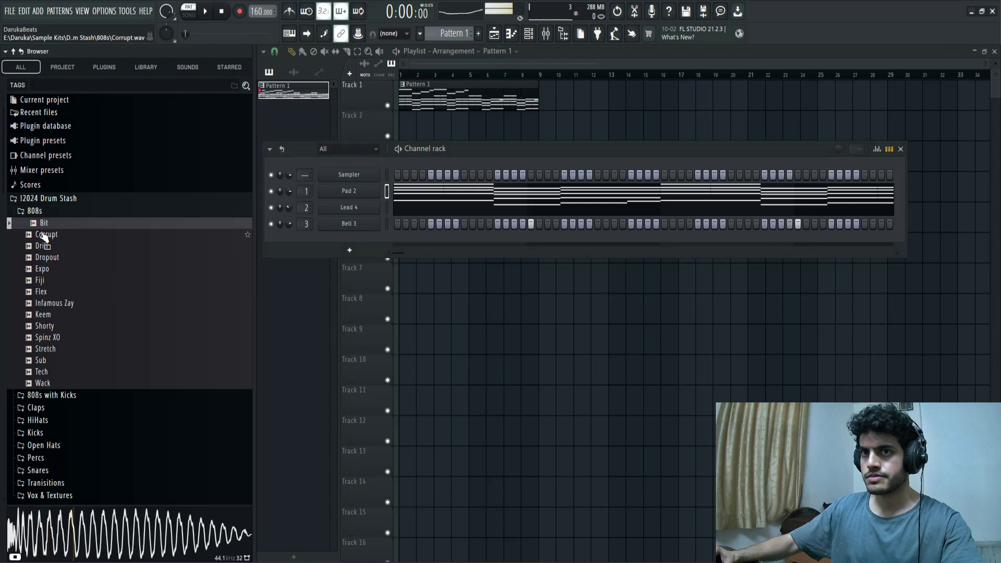
left_click(55, 308)
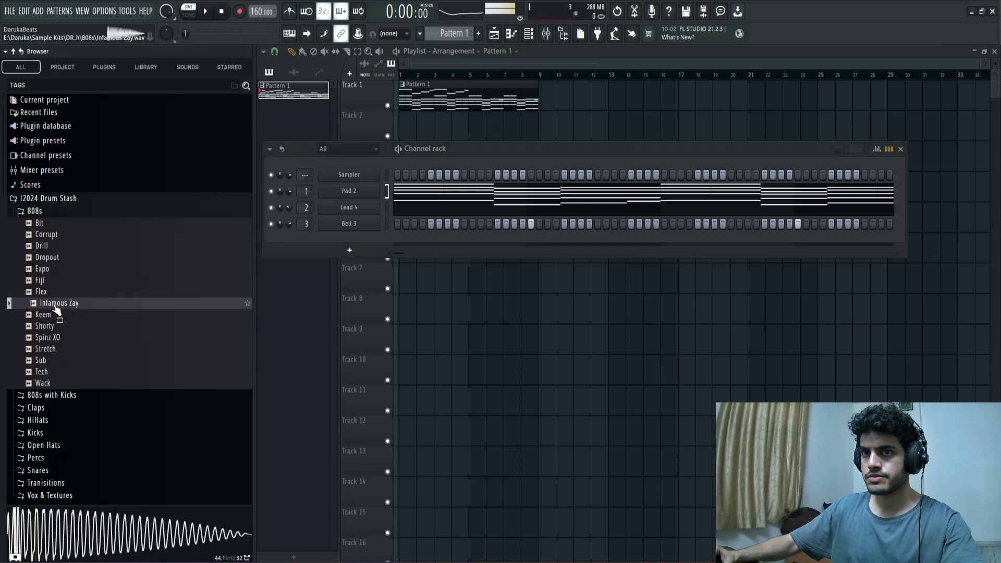
Step: Add the Infamous Zay 808 as a new channel, enable Cut itself and view its volume envelope settings
left_click_drag(352, 243, 352, 245)
right_click(353, 243)
left_click(412, 309)
left_click(364, 247)
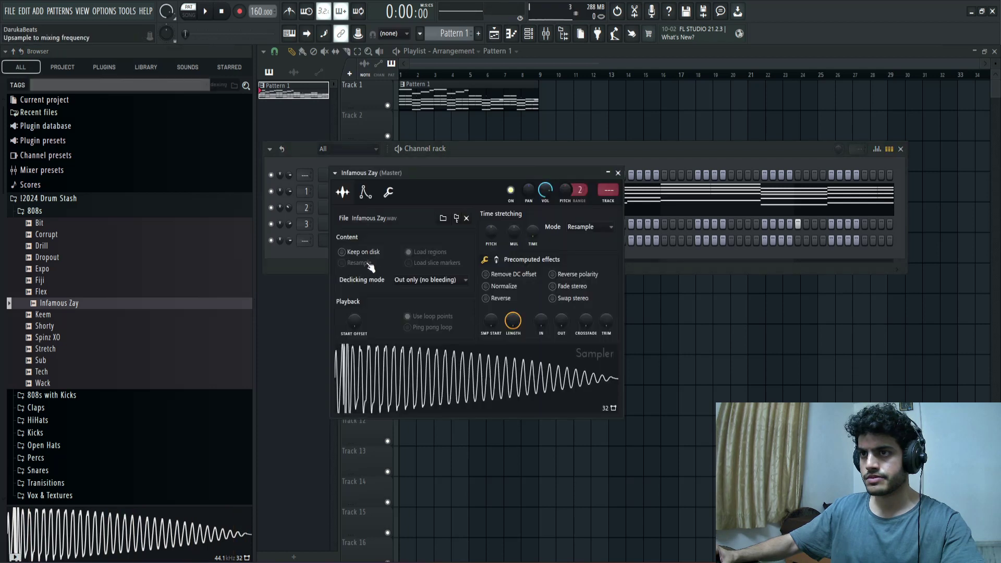
left_click(364, 194)
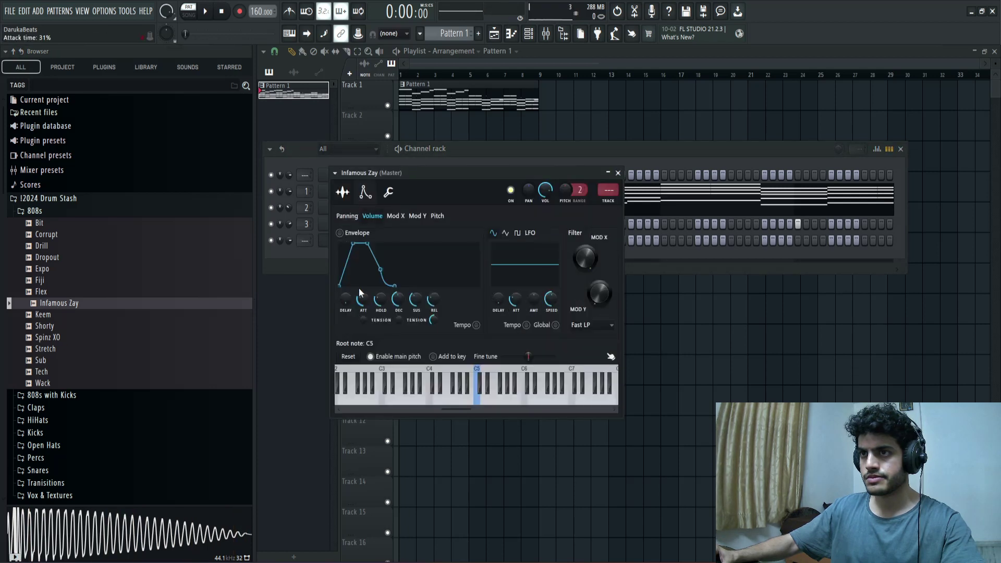
left_click(618, 173)
Step: Show the Infamous Zay channel's notes in the piano roll and place short B5 notes on beats 1 and 4 of bar 1
right_click(370, 243)
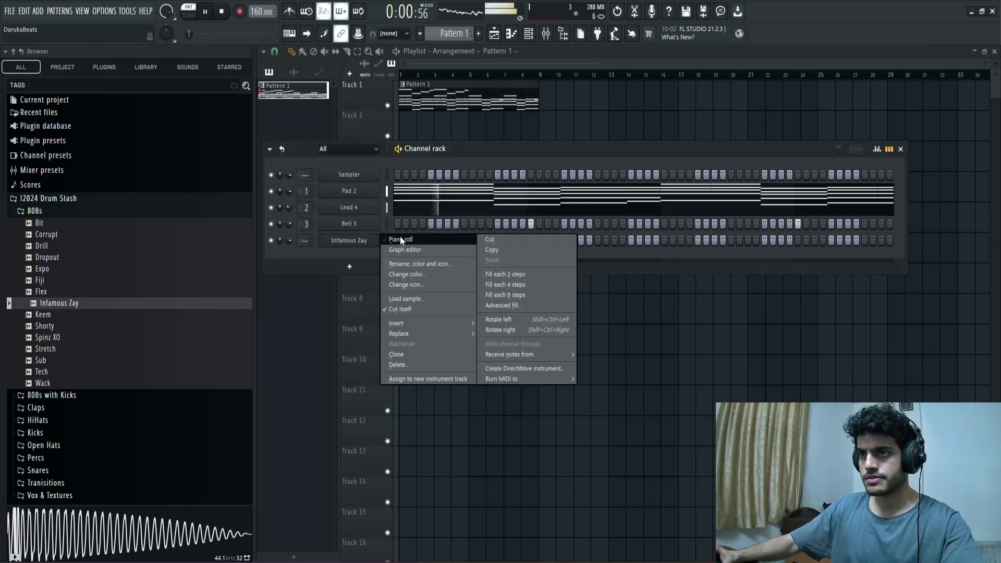
left_click(402, 240)
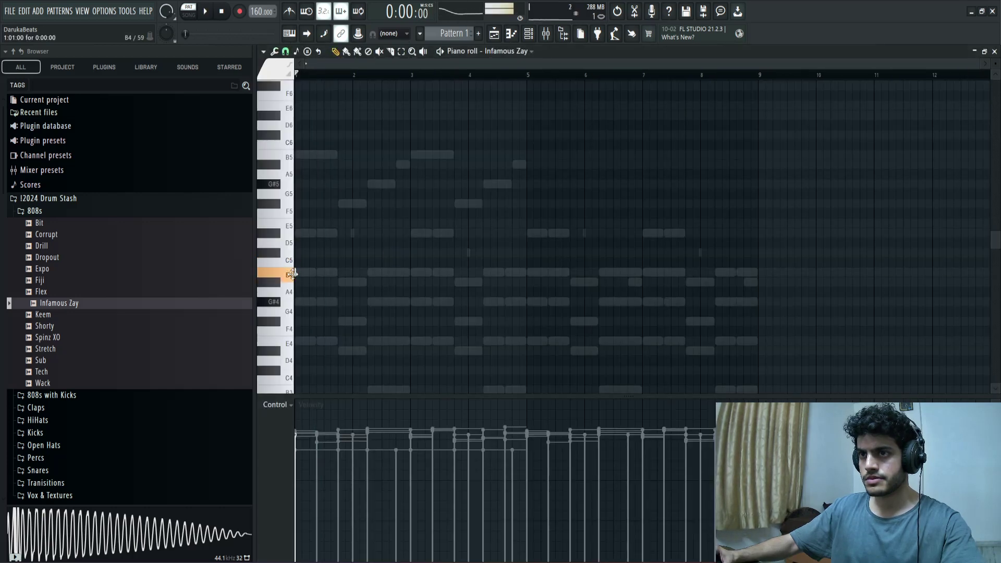
key("space")
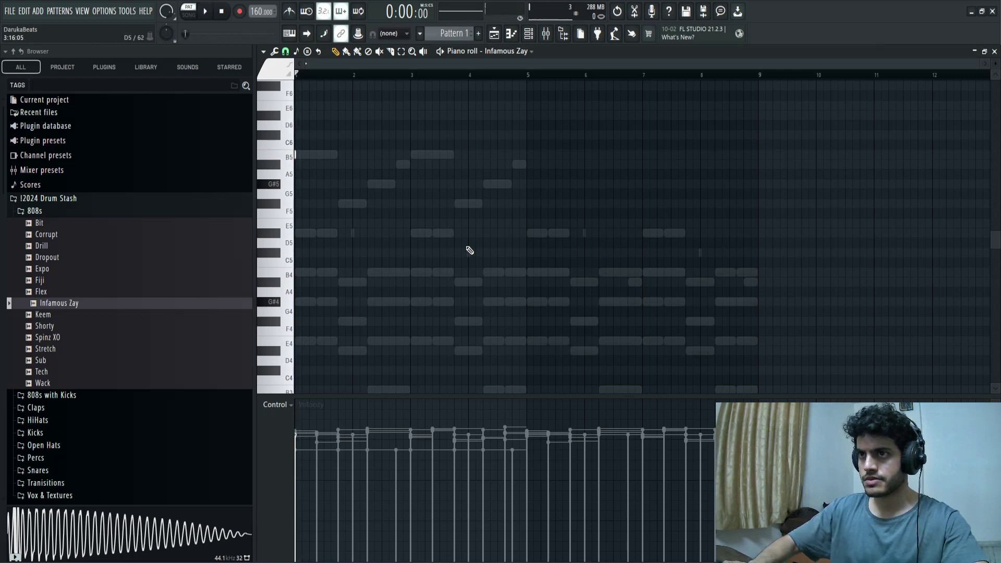
scroll(470, 250, "up", 2)
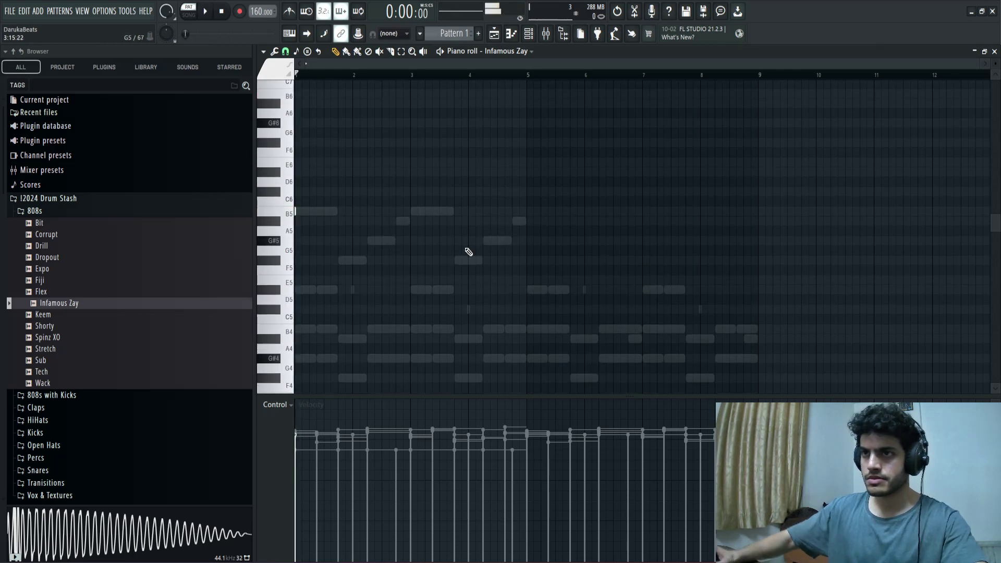
key("space")
left_click(285, 52)
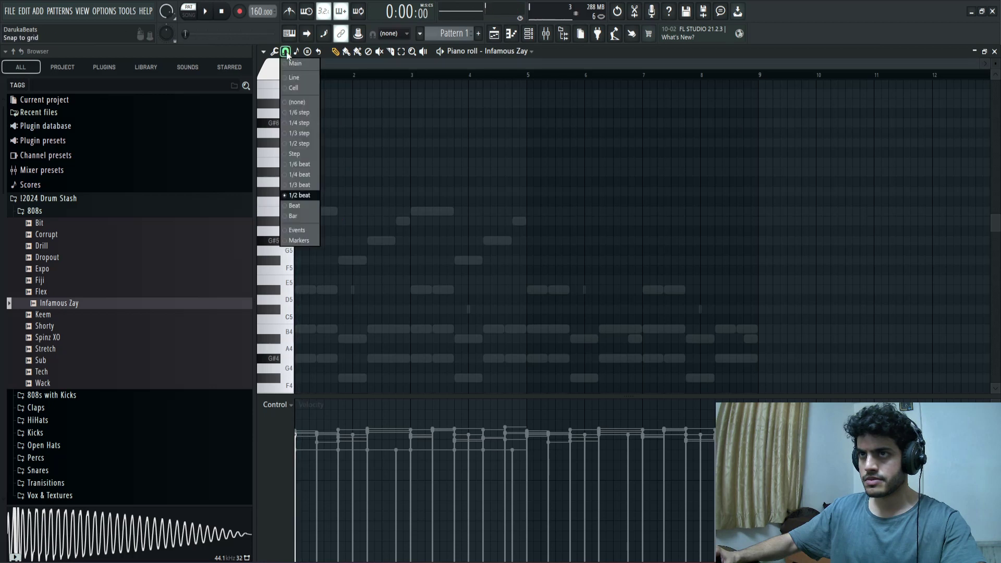
left_click(334, 202)
Step: Add two short G#5 notes in bar 2 and three short B5 notes in bar 3 of the 808 line, auditioning during playback
key("space")
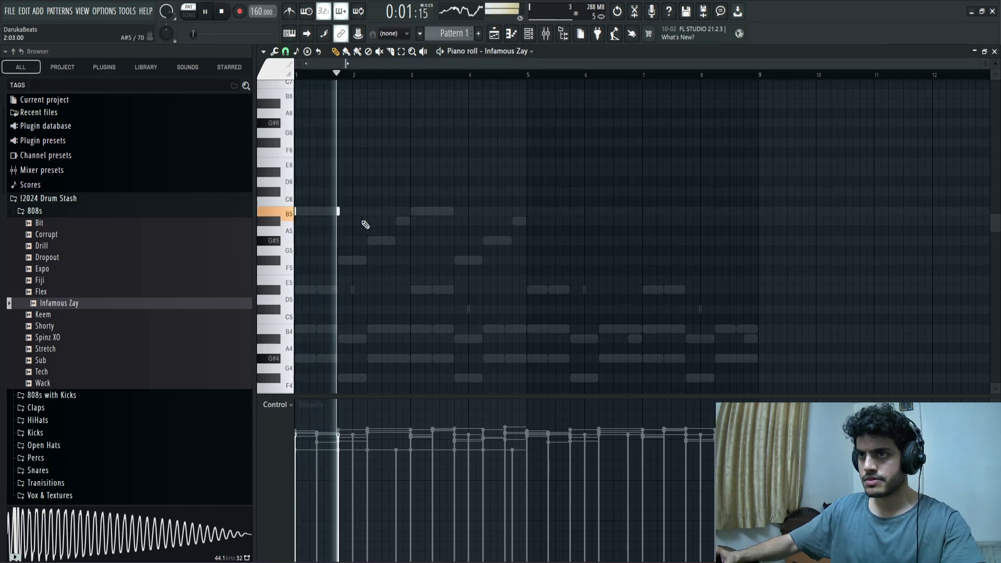
key("space")
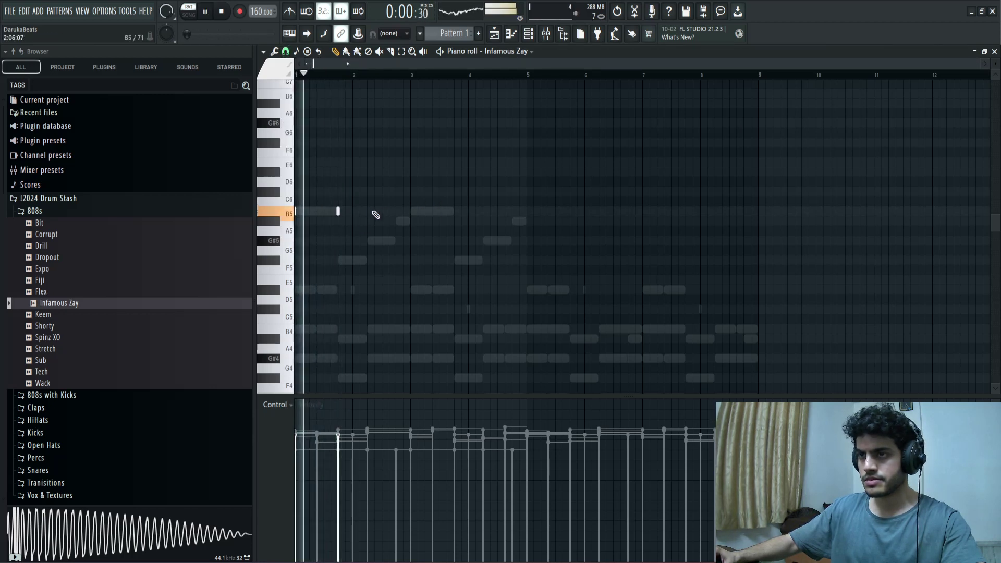
left_click(372, 242)
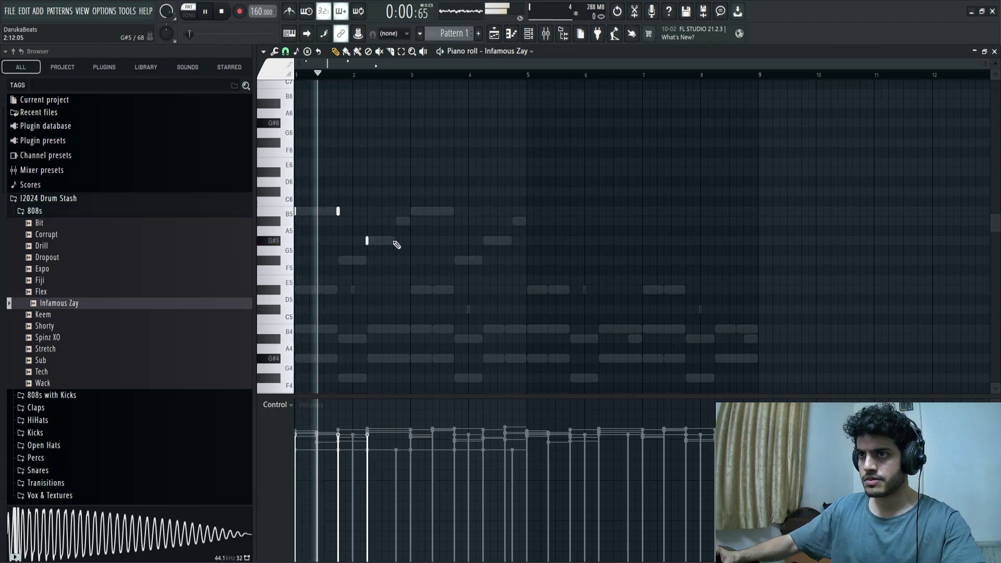
left_click(389, 241)
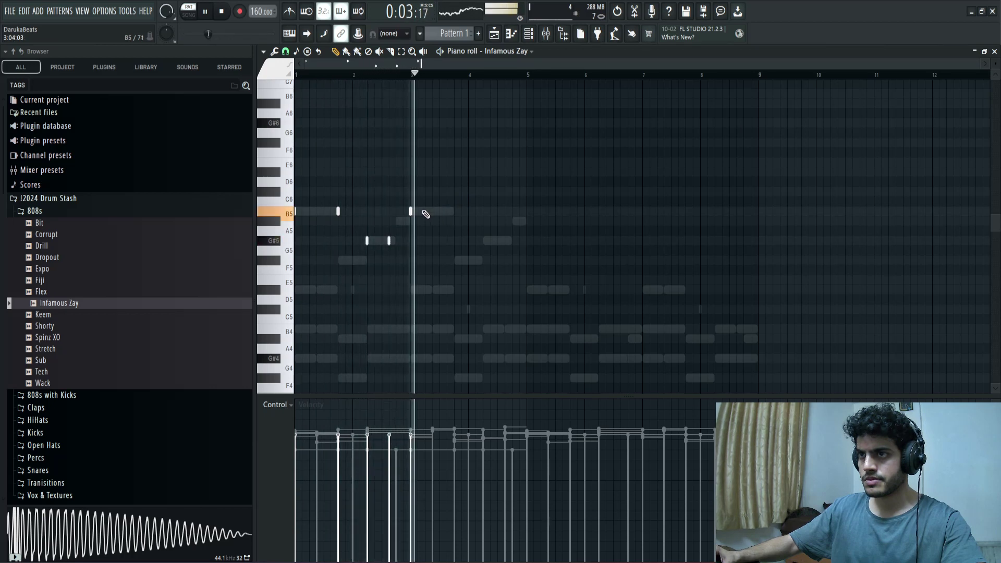
left_click(426, 212)
left_click(433, 212)
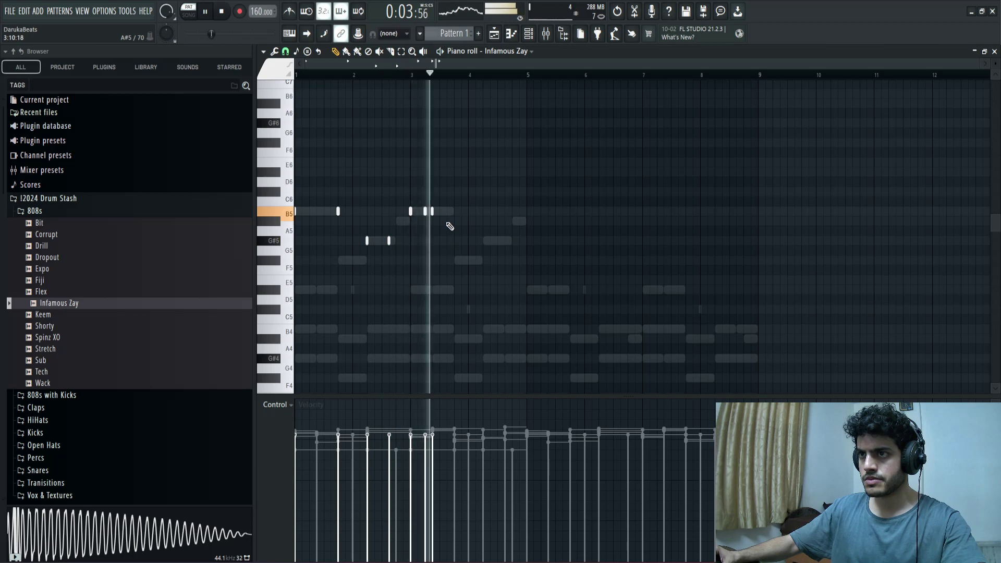
Step: Complete bar 4 of the 808 line with two short G#5 notes and an A#5 note on beat 4
key("space")
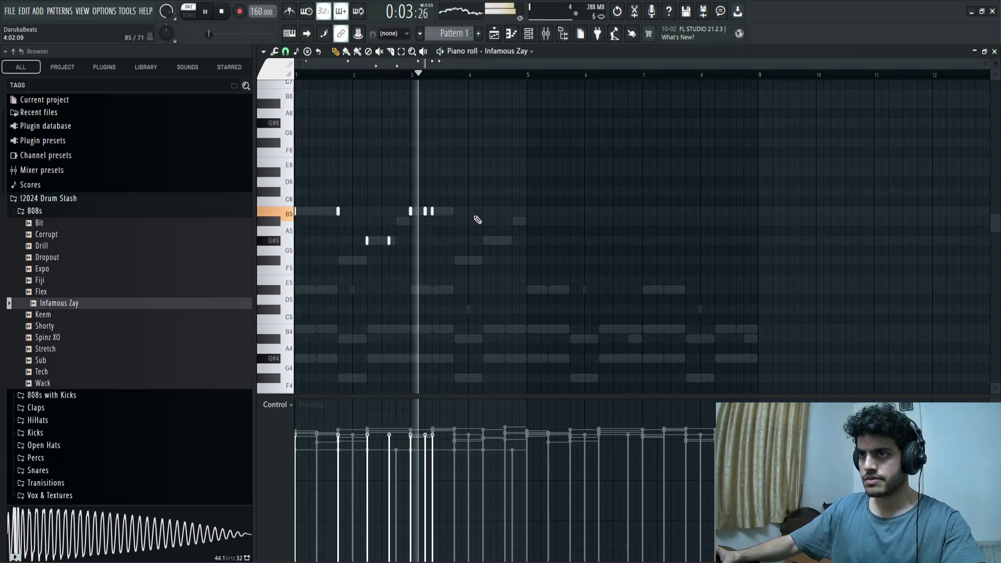
left_click(484, 241)
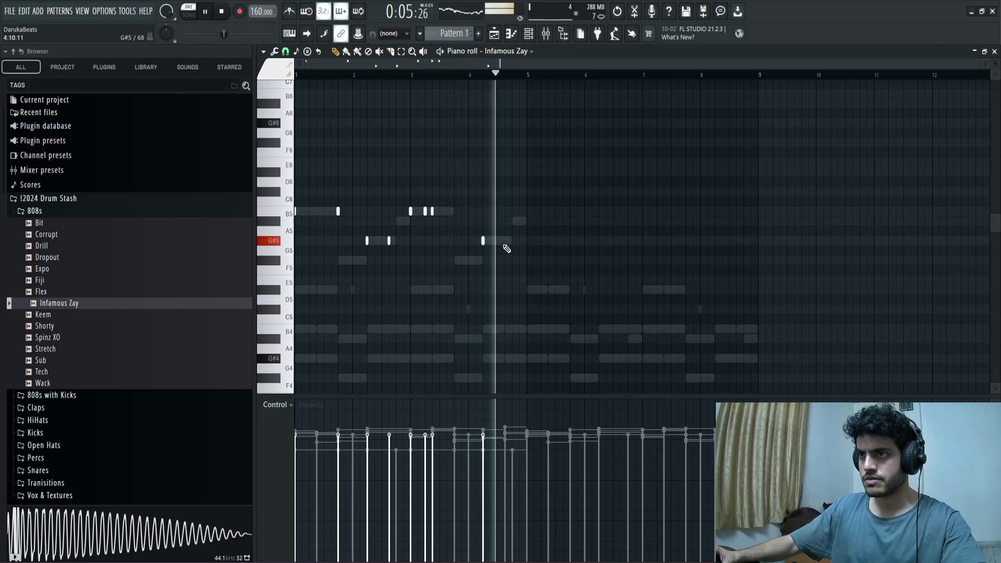
left_click(513, 222)
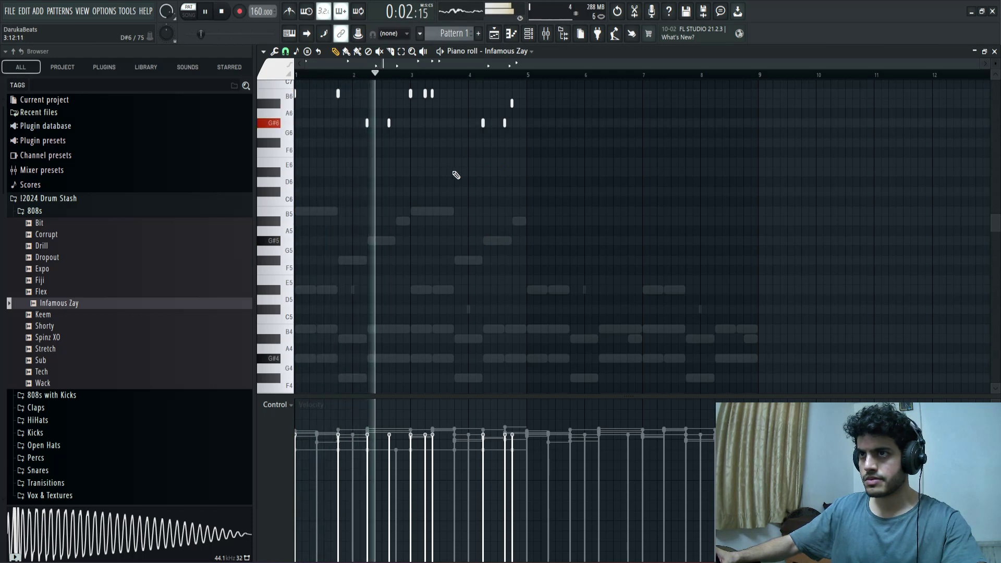
Step: Transpose the 808 line up to octave 8 and lower the second note of bar 1 to A#8
scroll(456, 175, "up", 4)
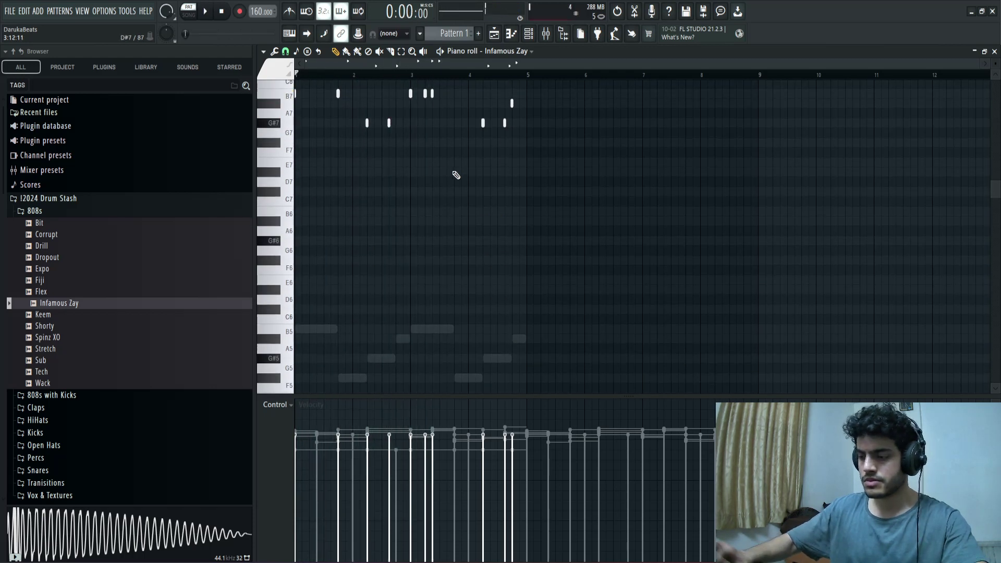
key("space")
scroll(457, 176, "up", 7)
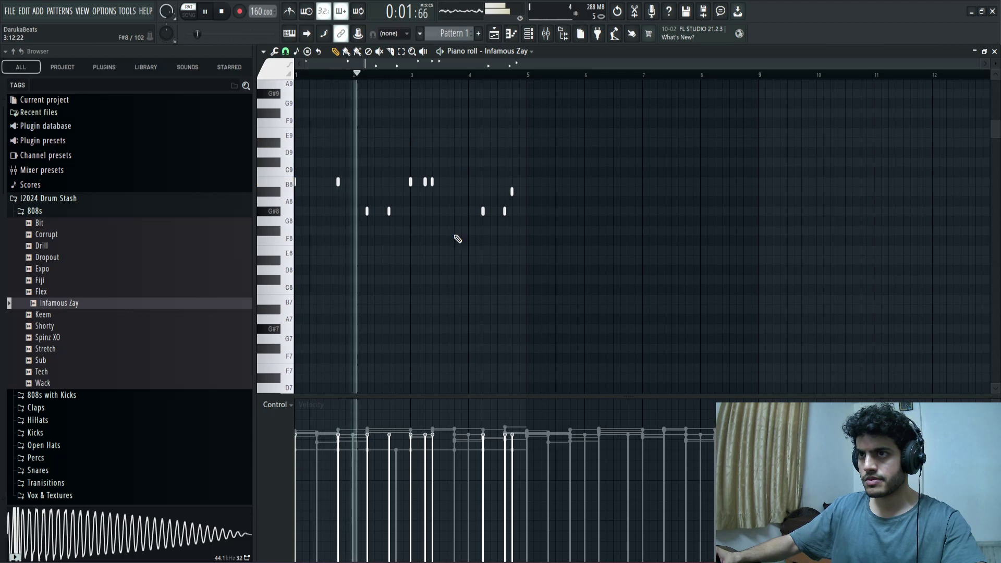
left_click_drag(338, 182, 338, 191)
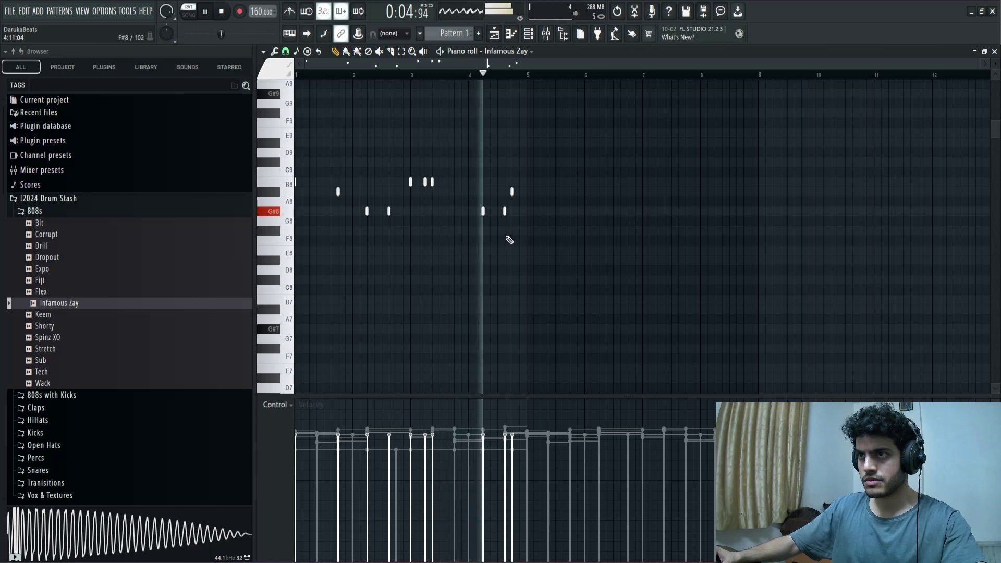
Step: Transpose the whole 808 line down octave by octave until its first note sits on B5, comparing the sound during playback
key("space")
key("ctrl+Down")
key("ctrl+Down")
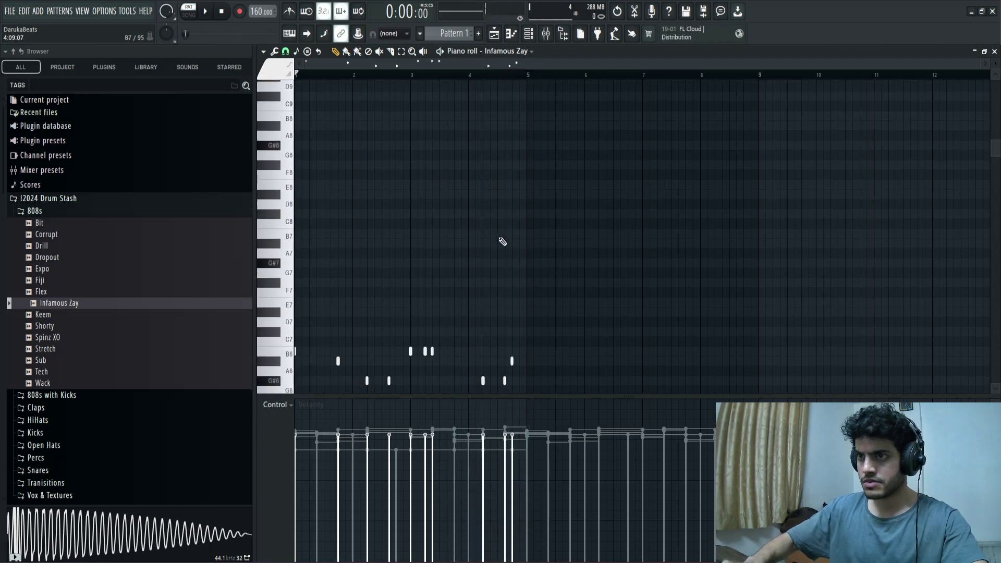
key("space")
key("ctrl+Up")
key("ctrl+Down")
key("ctrl+Down")
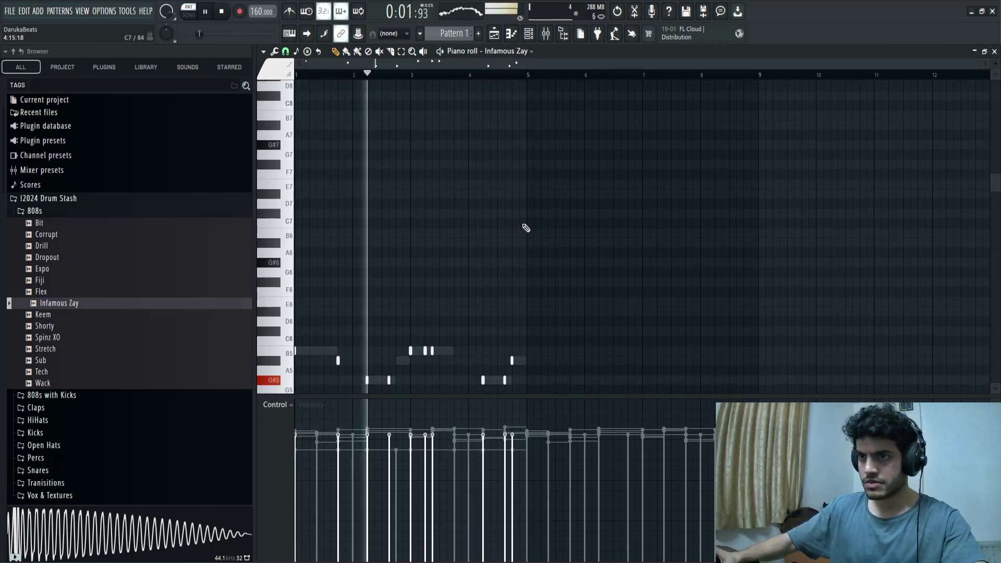
Step: Try the 808 line one octave lower during playback and return it to octave 5
scroll(526, 228, "down", 3)
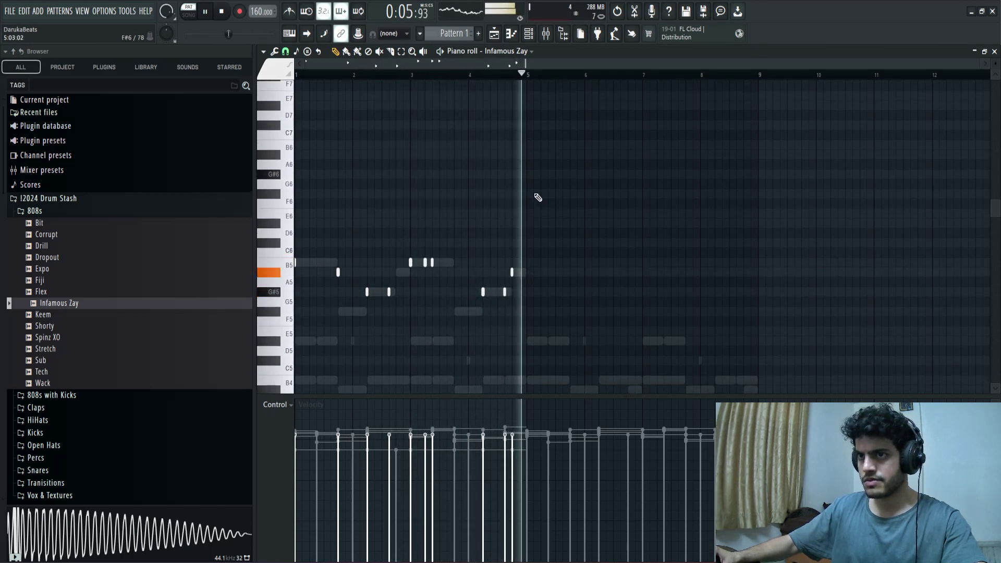
scroll(536, 208, "down", 2)
key("space")
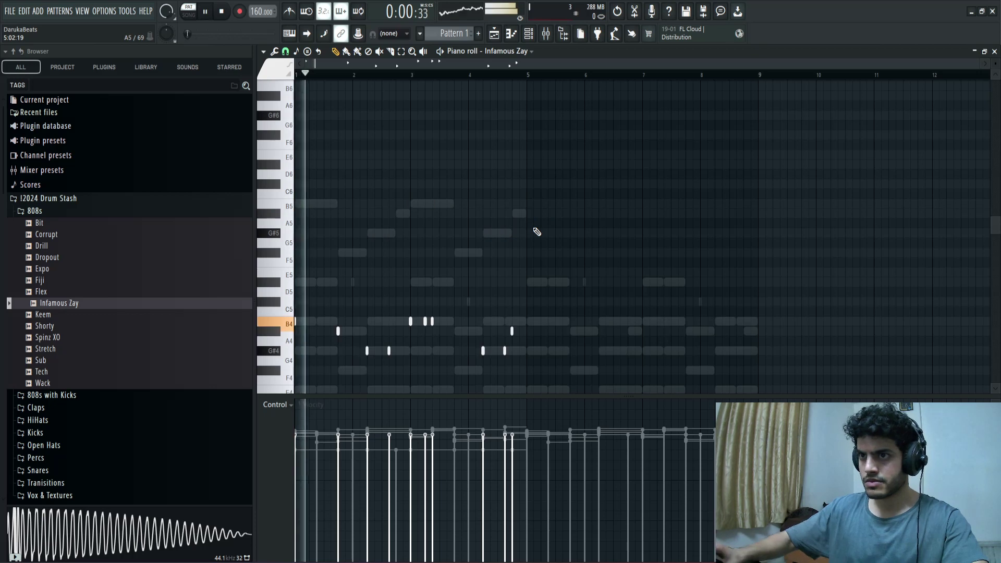
scroll(521, 237, "down", 3)
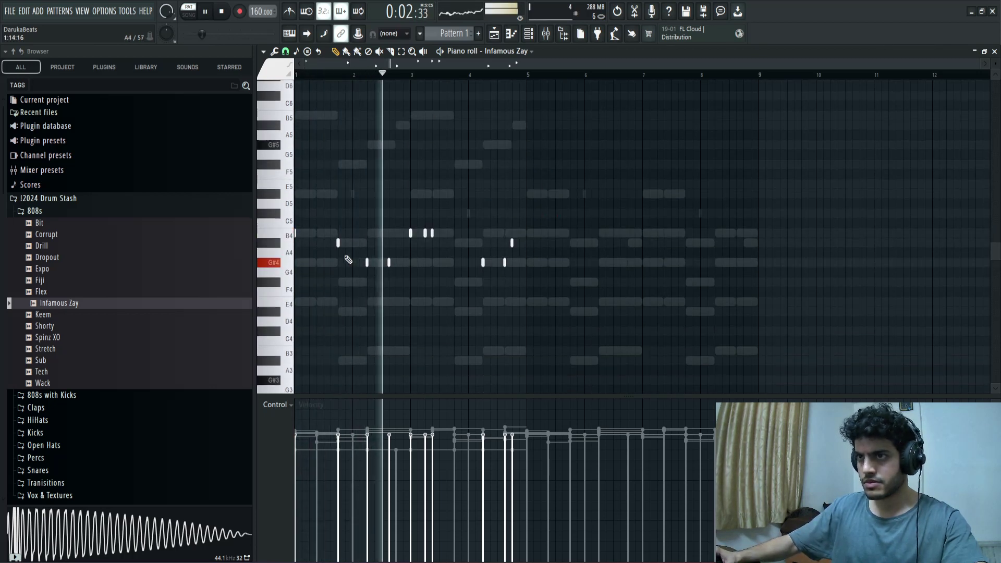
left_click_drag(320, 230, 392, 287)
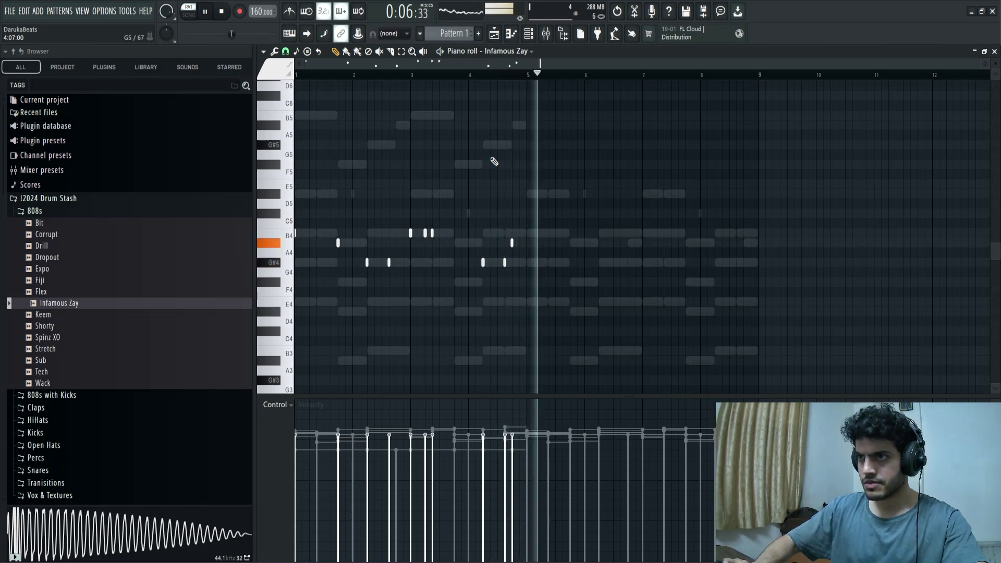
scroll(496, 161, "down", 4)
scroll(571, 111, "up", 6)
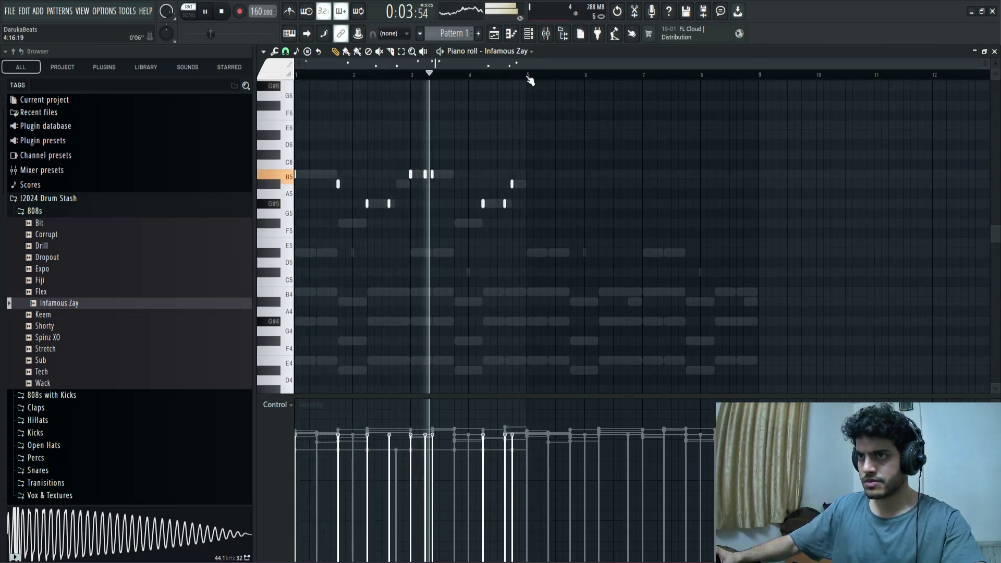
Step: Lengthen the 808 notes with quick legato, duplicate the four-bar line into bars 5 to 8 and play it back
key("ctrl+l")
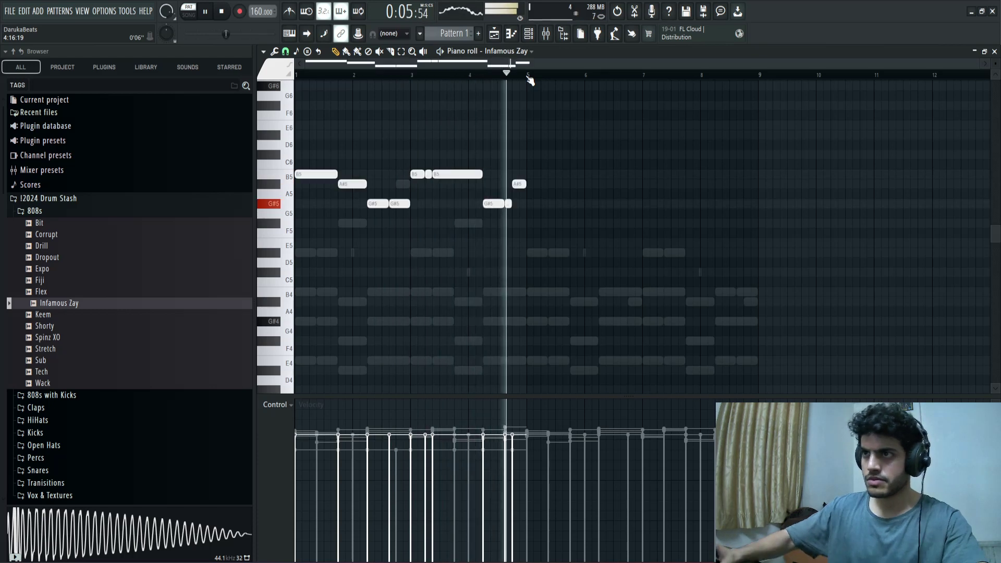
key("ctrl+b")
left_click(613, 148)
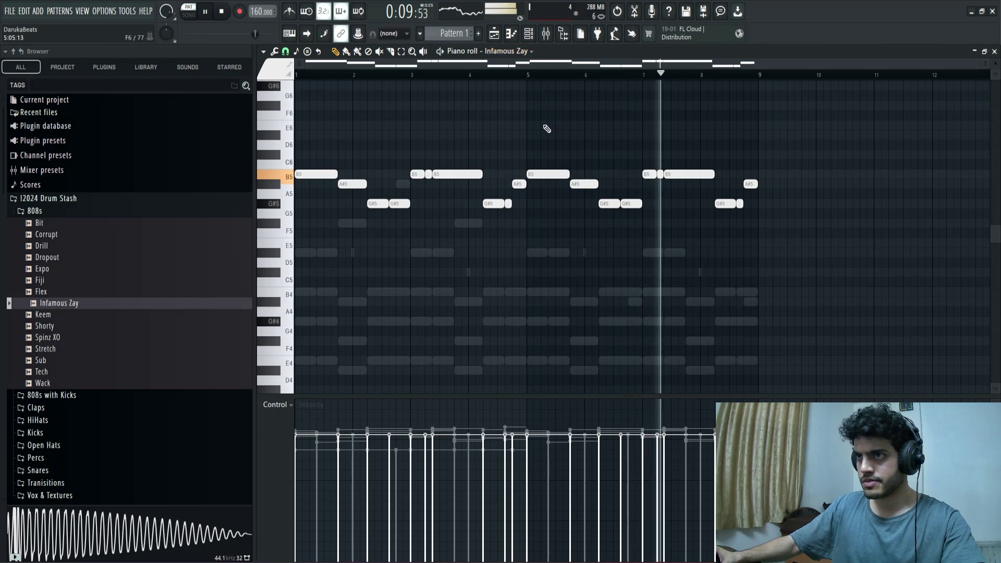
key("space")
key("space")
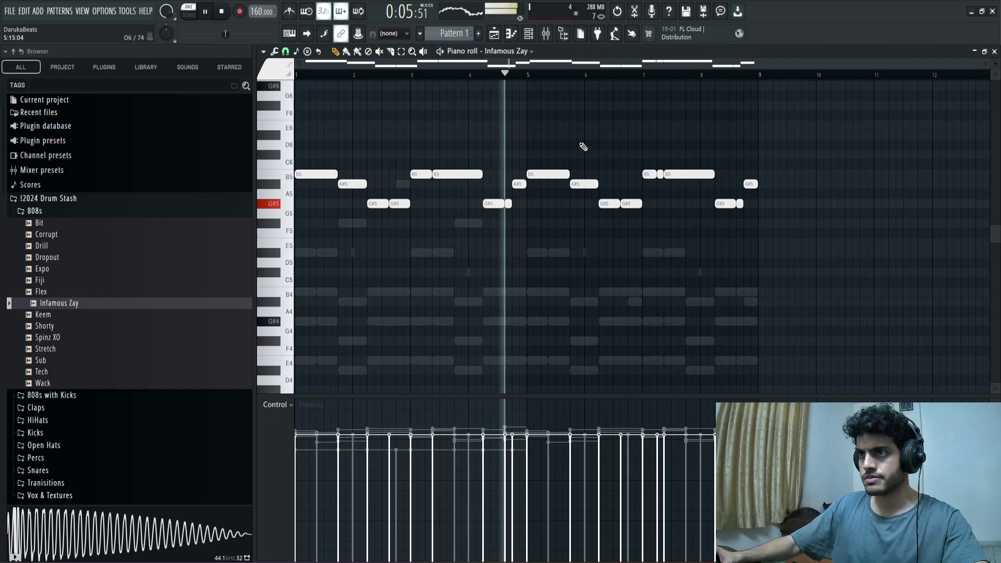
Step: Save the project in the March folder as "Pierre Zay 160bpm G#m 25-03-24"
key("ctrl+s")
type("P")
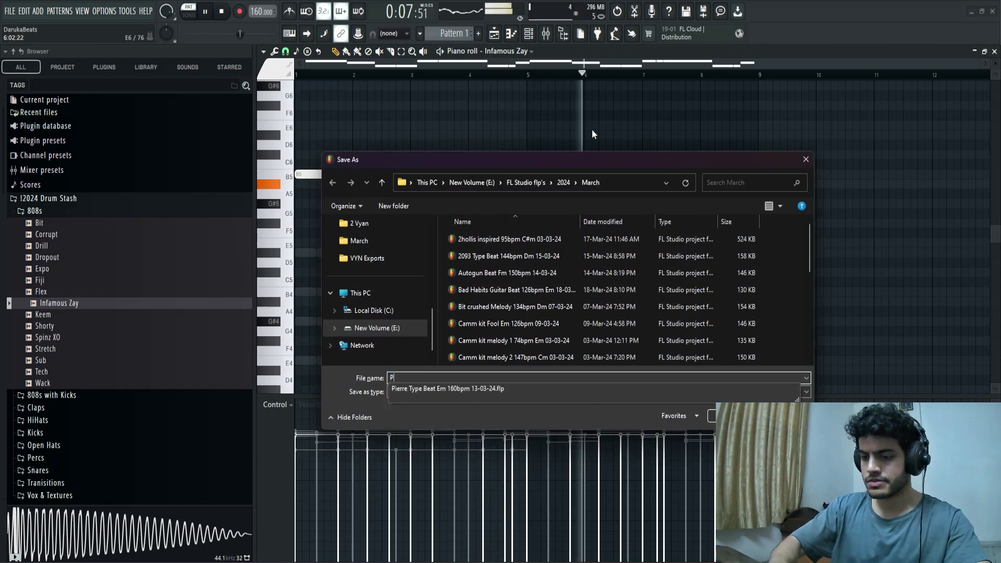
type("ierre Zay 160bpm")
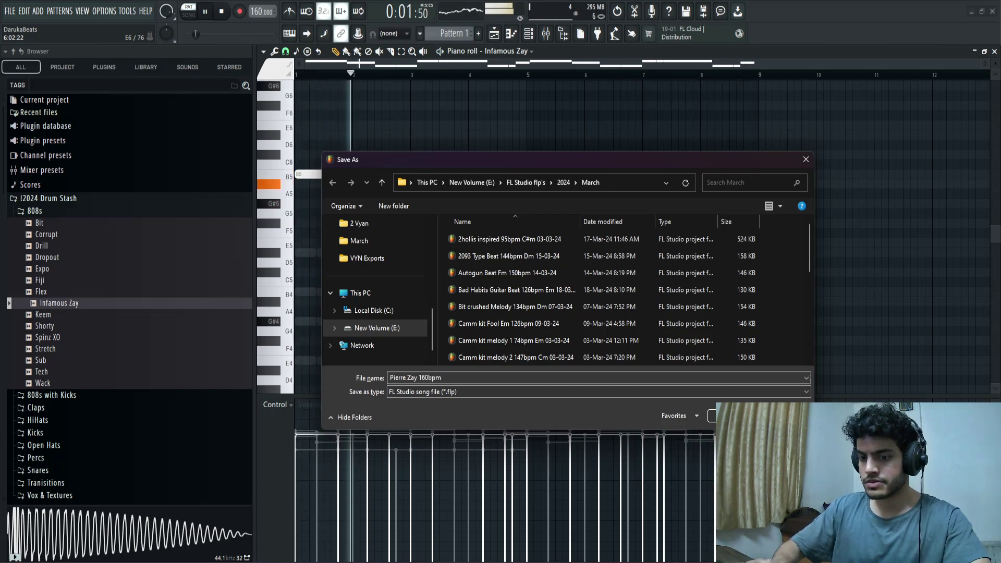
type(" G#m 25-03-24")
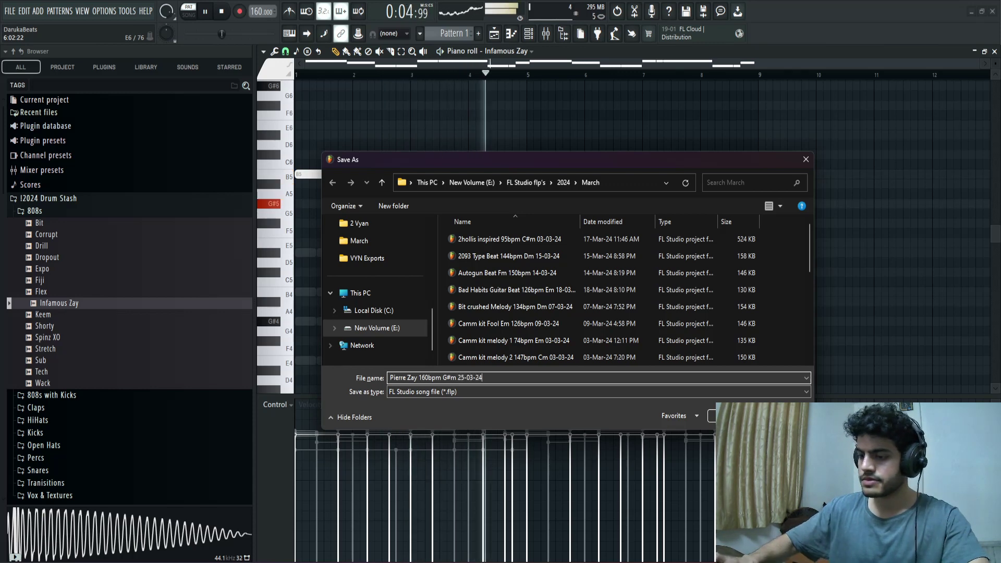
key("Return")
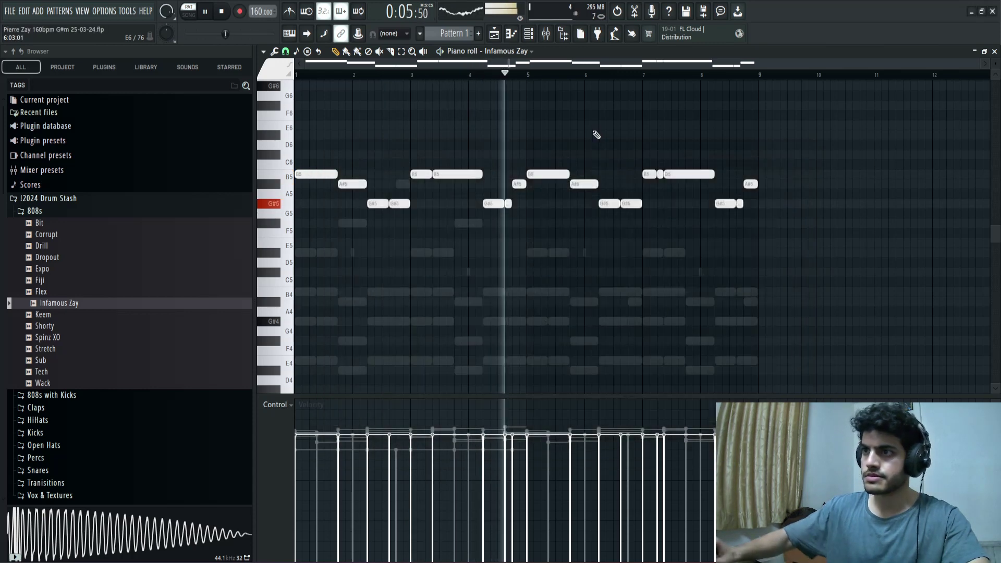
Step: Add the Pierre sample from the Claps folder of !2024 Drum Stash as a new channel and enable Cut itself
key("F6")
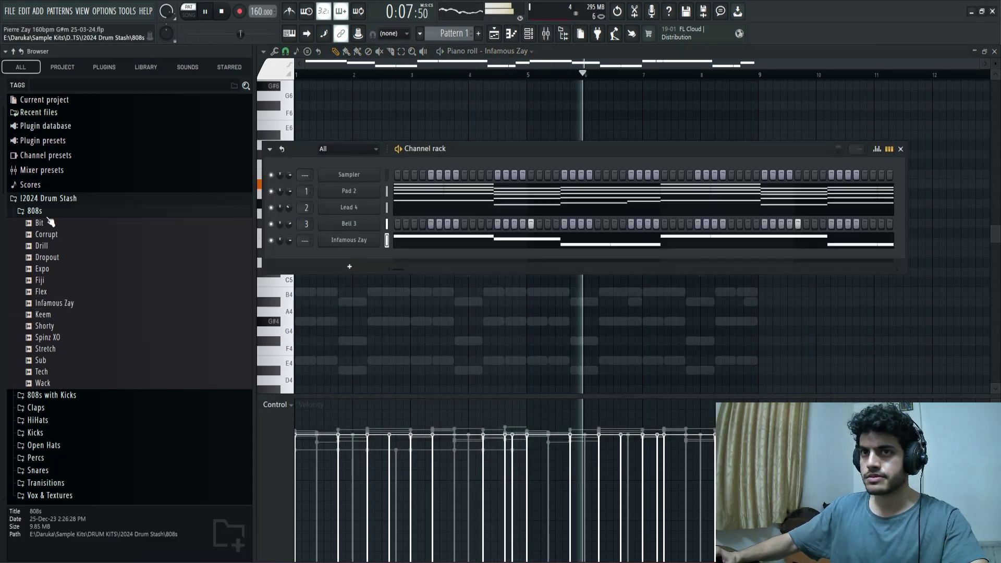
left_click(35, 211)
left_click(63, 236)
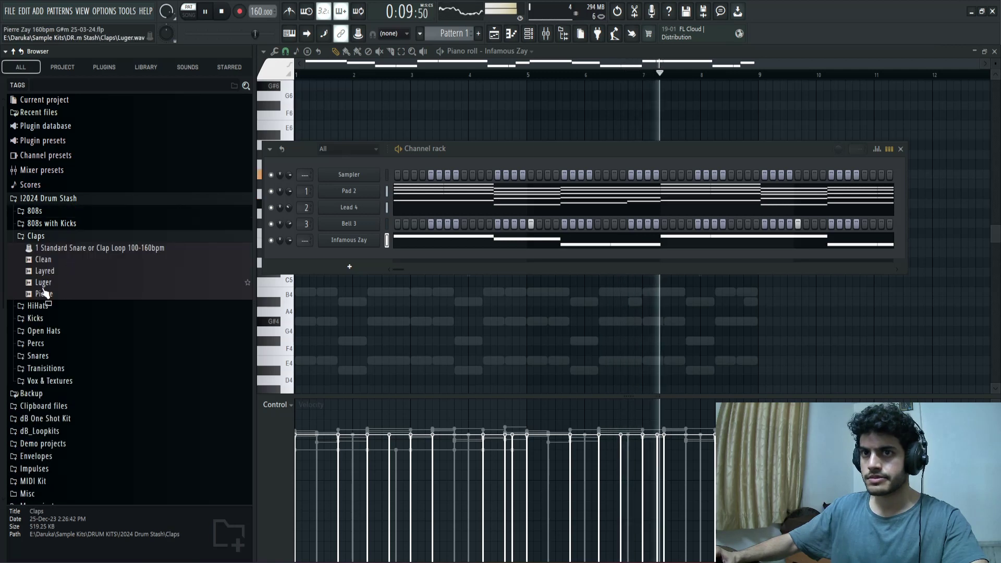
left_click_drag(44, 294, 353, 254)
right_click(353, 255)
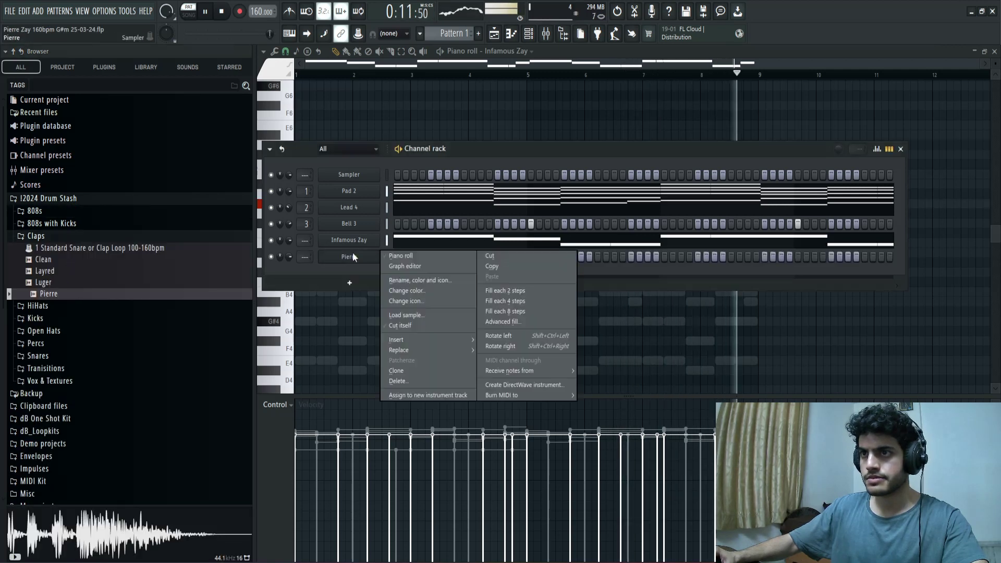
left_click(389, 327)
Step: Import the "1 Standard Snare or Clap Loop 100-160bpm" pattern into the Pierre channel and collapse the Claps and !2024 Drum Stash folders
left_click_drag(207, 248, 349, 256)
left_click(580, 347)
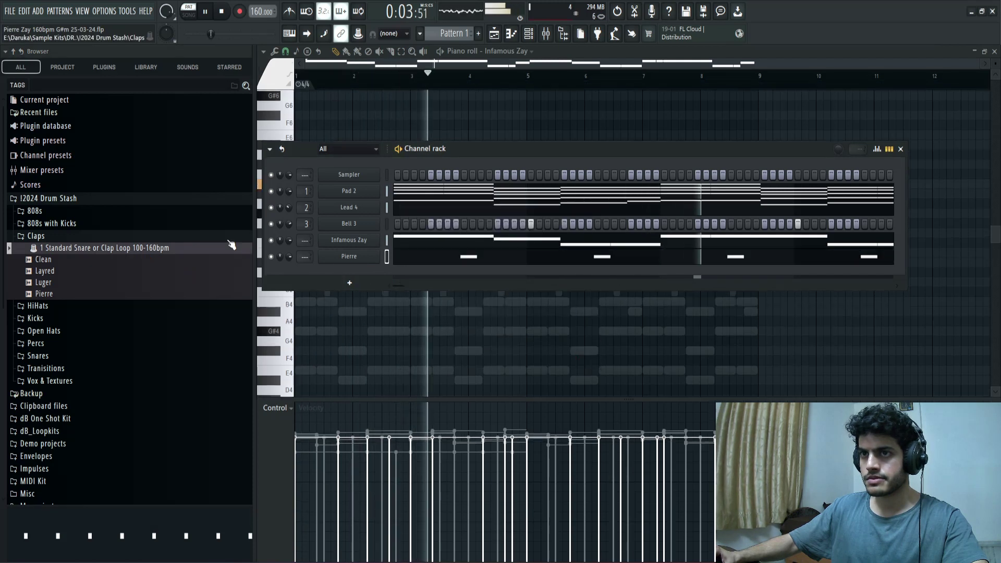
left_click(135, 236)
left_click(128, 198)
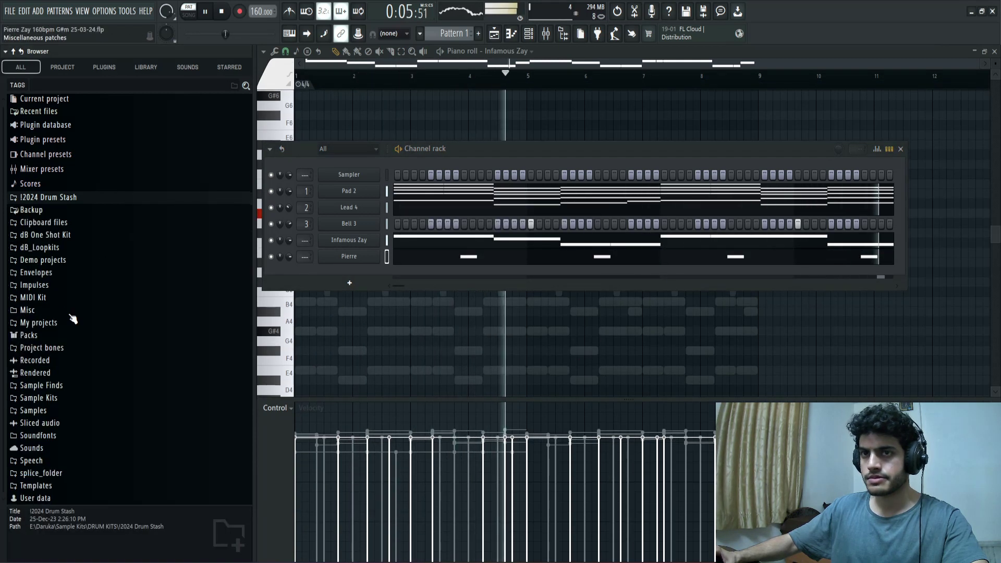
Step: Add the 1 (HiHat) sample from the Closed Hats folder of ! dB Drum Stash ! as a new channel and enable Cut itself
left_click(51, 399)
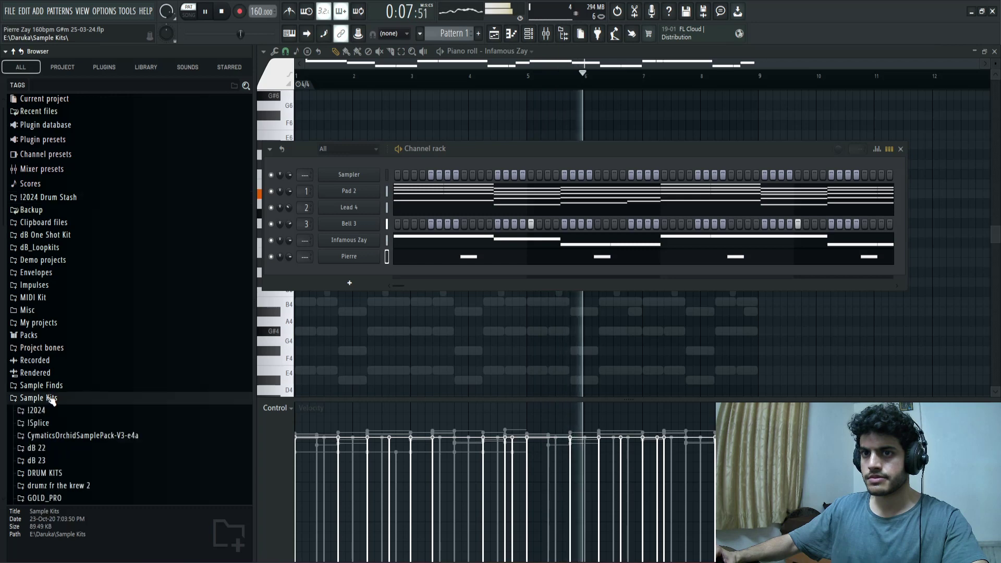
left_click(52, 267)
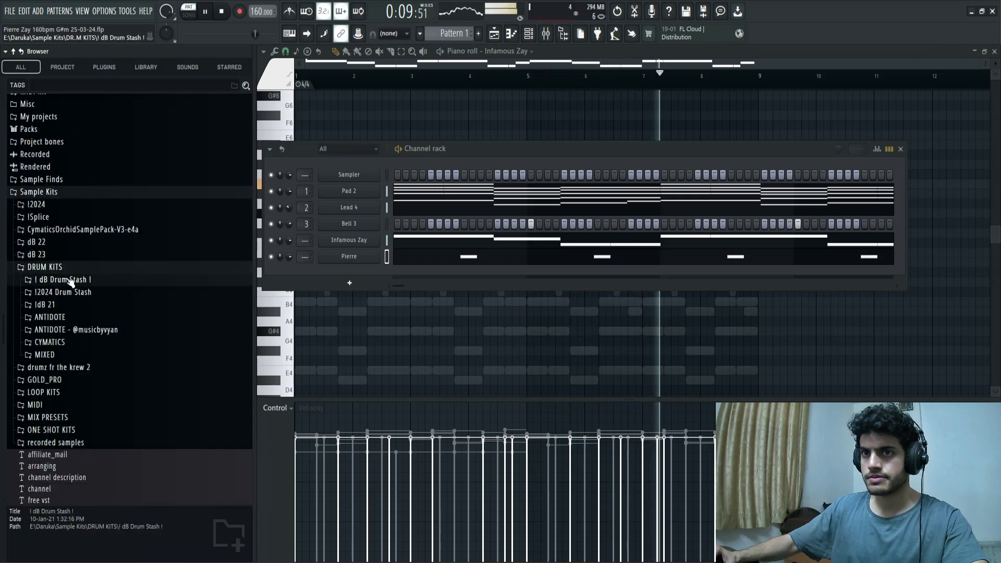
left_click(57, 281)
left_click(59, 181)
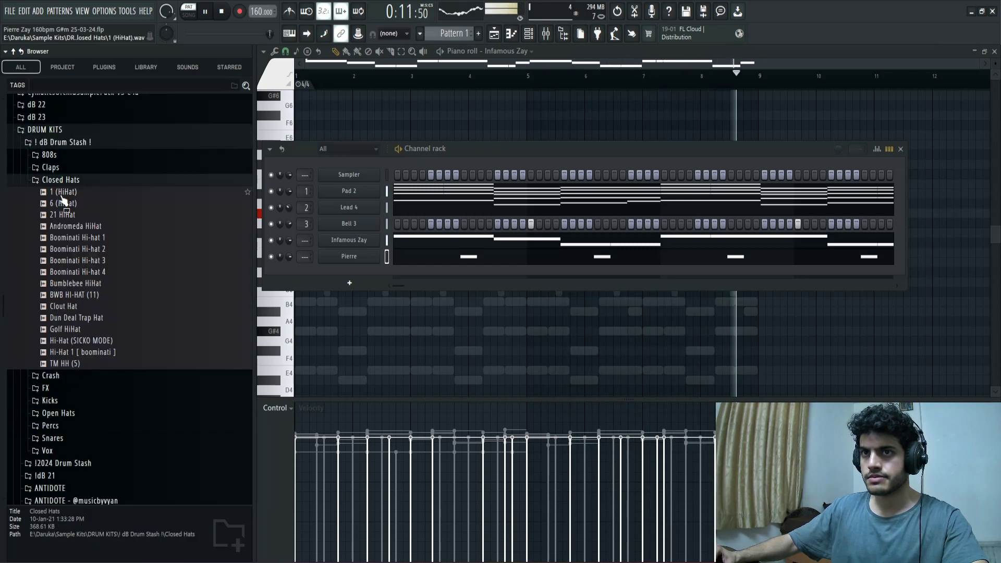
left_click_drag(67, 205, 116, 222)
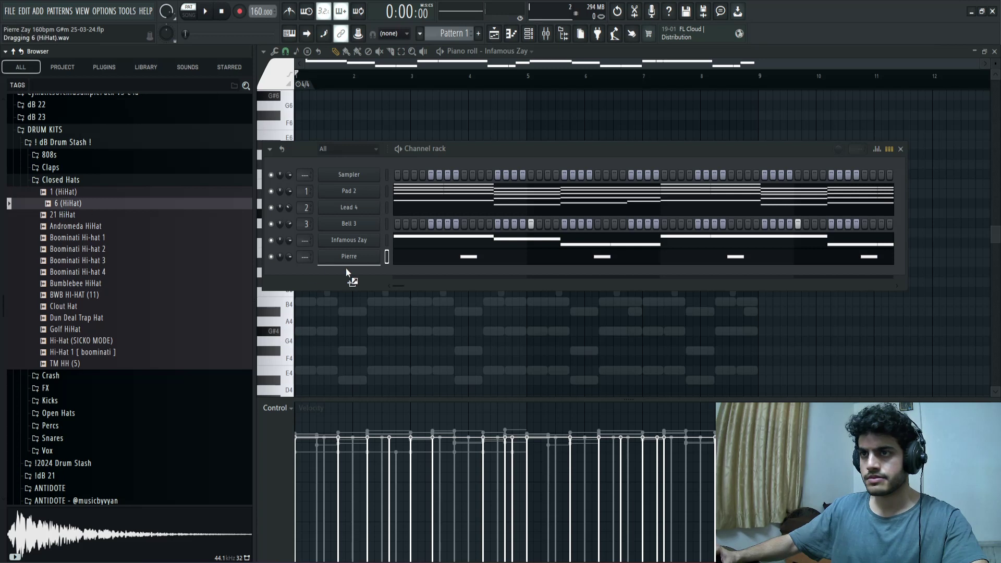
mouse_move(347, 269)
left_mouse_down()
mouse_move(230, 264)
mouse_move(78, 201)
mouse_move(284, 271)
mouse_move(356, 277)
left_mouse_up()
right_click(349, 274)
left_click(411, 342)
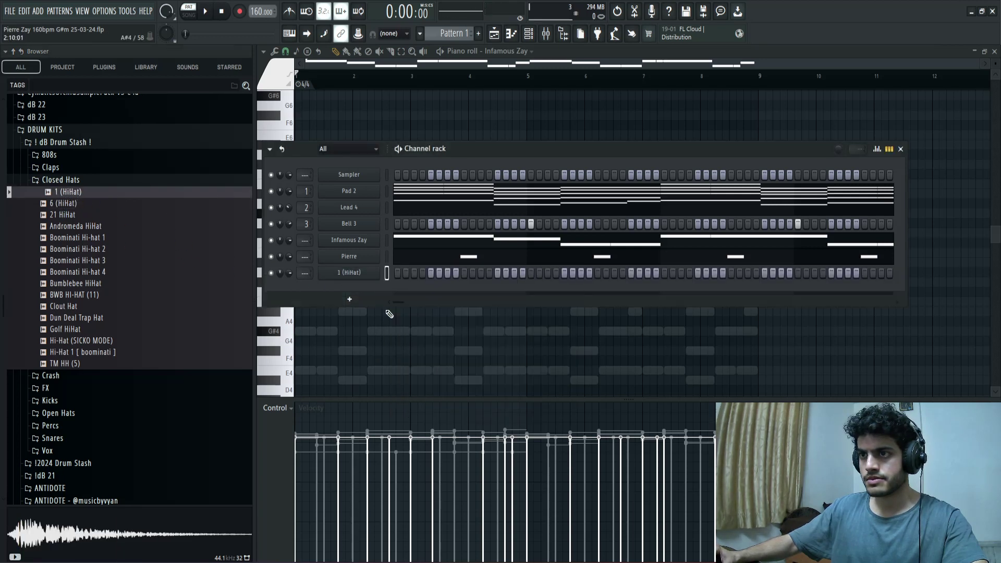
Step: Fill the 1 (HiHat) channel every 2 steps and add an extra hit near the end of bar 2 while playing back
right_click(377, 273)
left_click(505, 308)
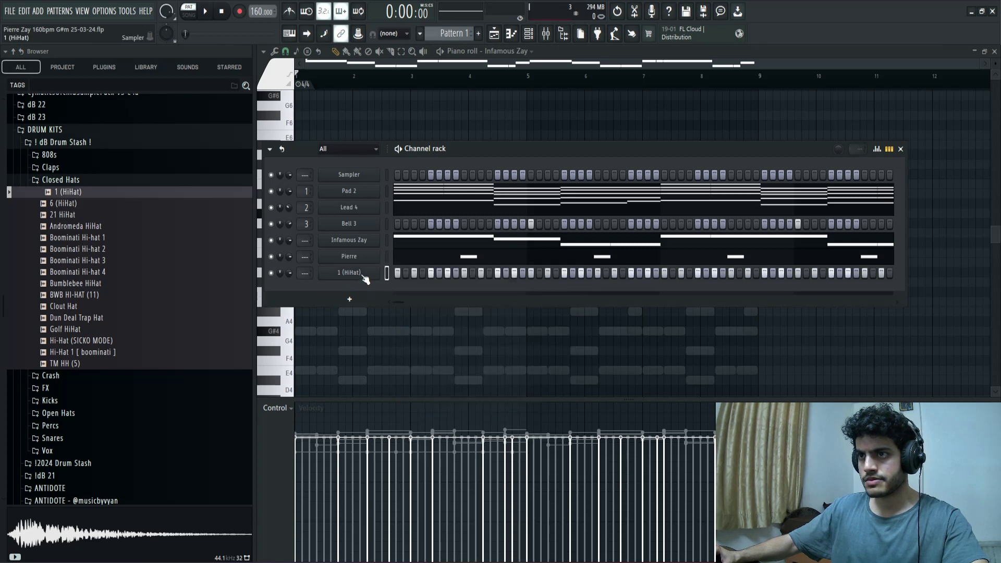
right_click(380, 271)
left_click(401, 272)
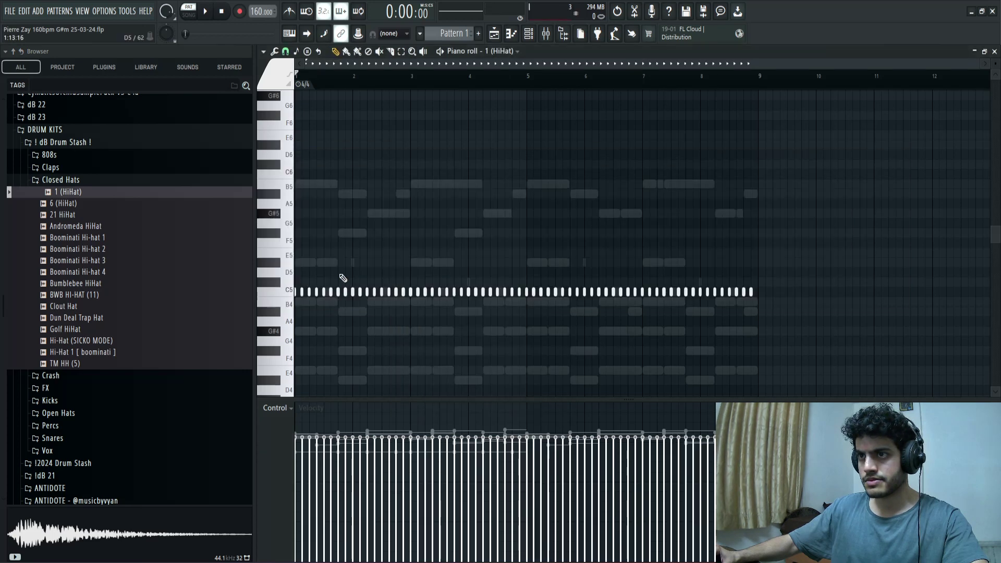
left_click(531, 34)
key("space")
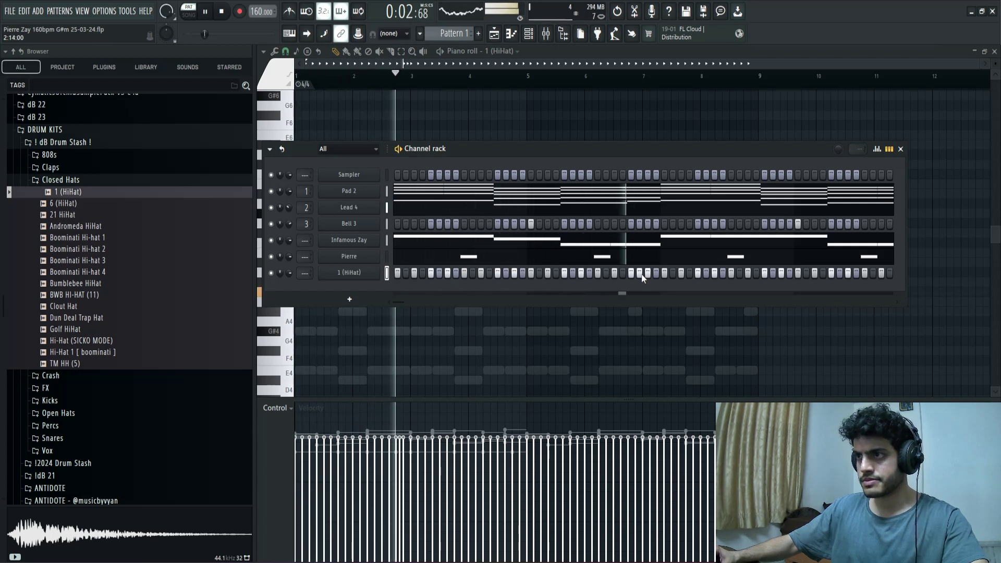
Step: Open the 1 (HiHat) notes in the piano roll and choose a different snap resolution
right_click(362, 276)
left_click(415, 273)
right_click(366, 272)
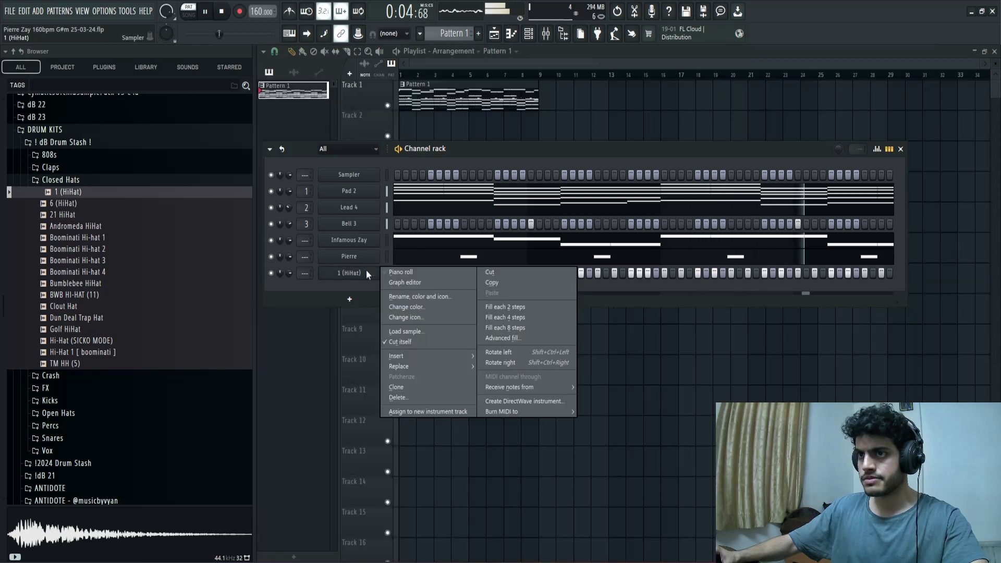
left_click(401, 272)
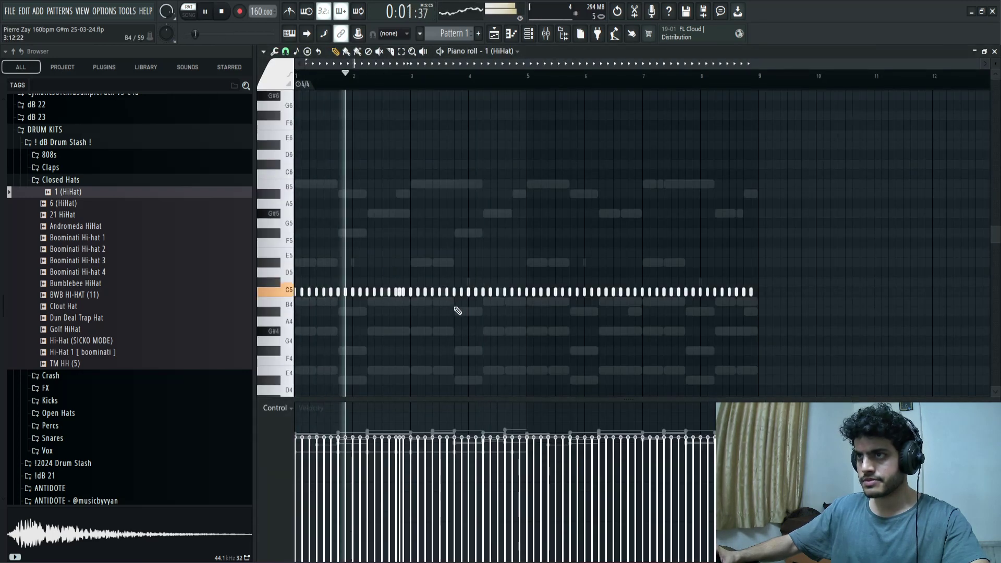
scroll(458, 311, "up", 4)
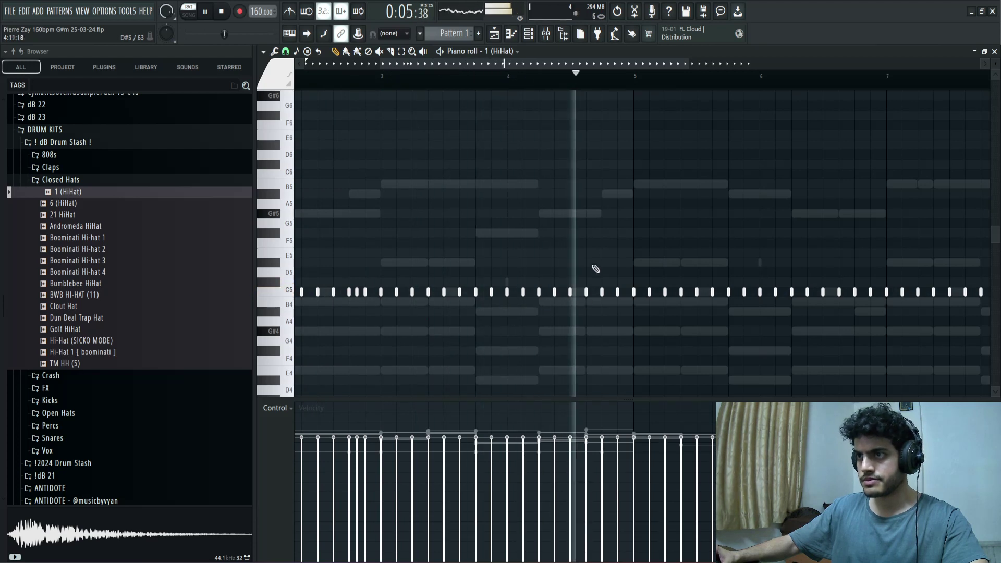
left_click(529, 33)
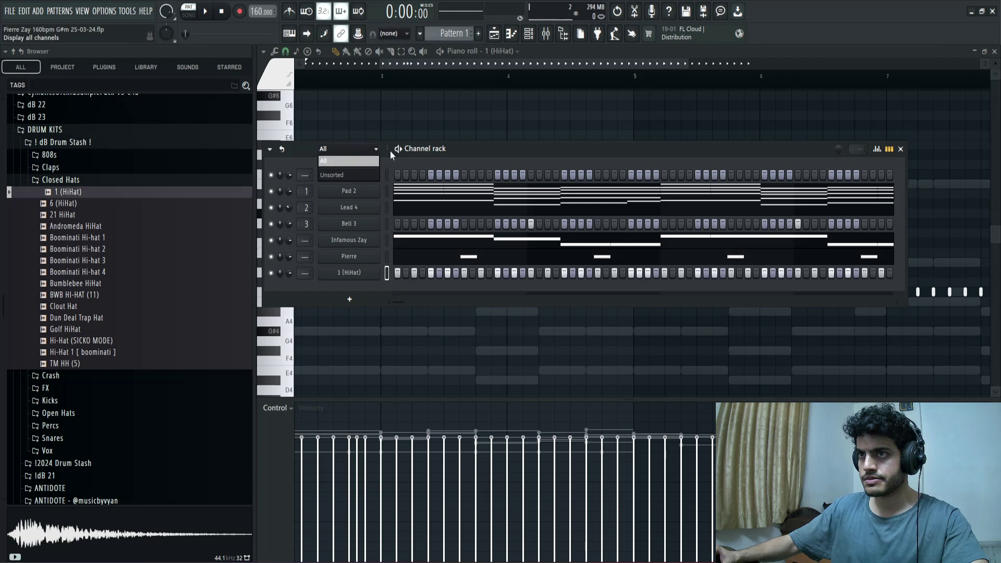
key("F6")
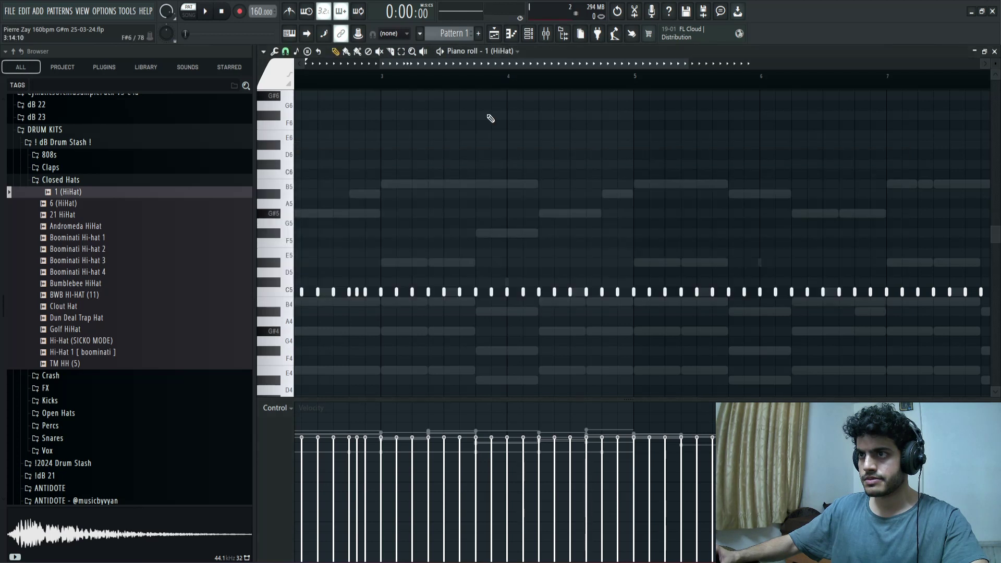
left_click(286, 52)
left_click(300, 185)
Step: Add short, fast hi-hat hits on C5 near the end of bar 4 during playback
key("space")
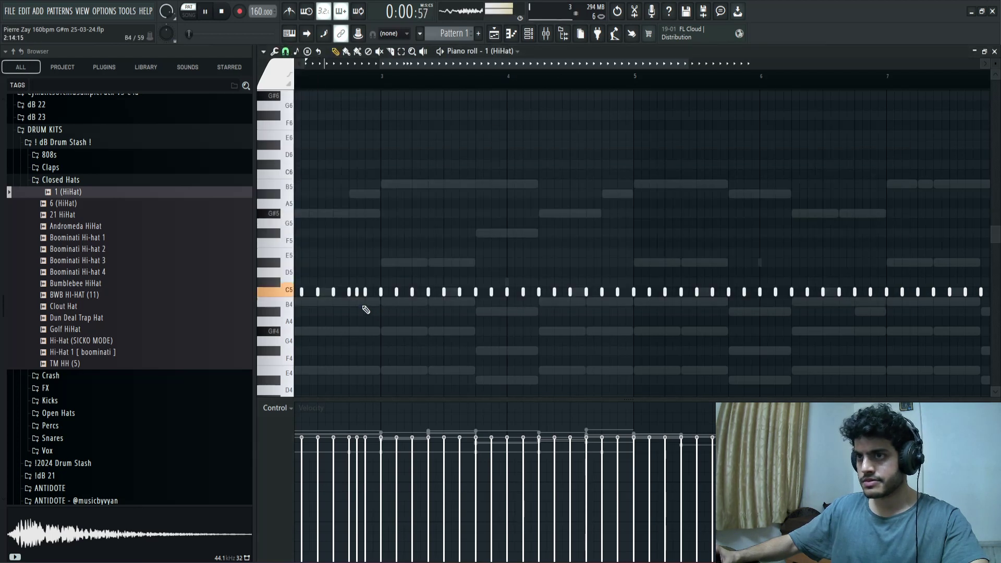
scroll(447, 324, "down", 3)
scroll(447, 324, "up", 2)
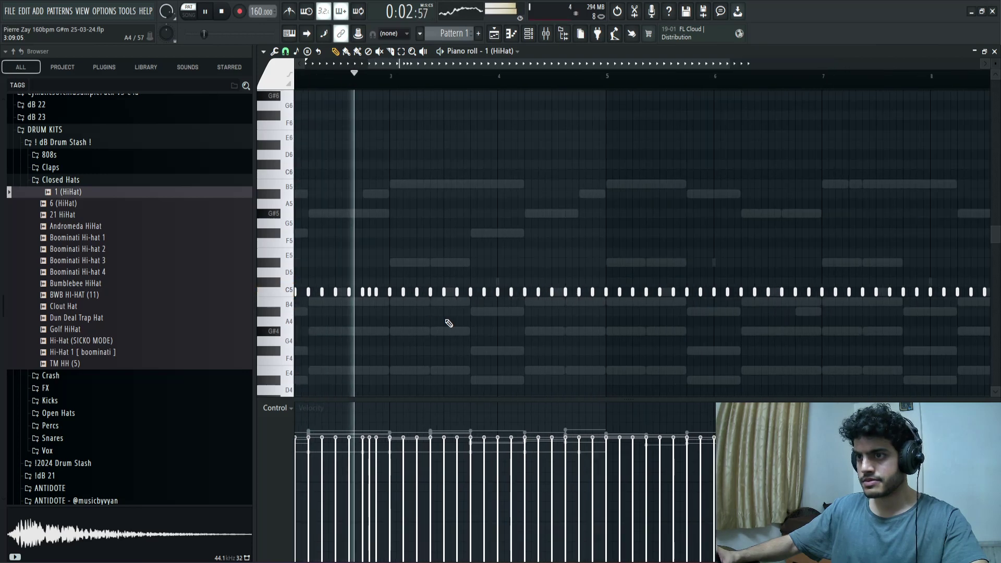
left_click(589, 293)
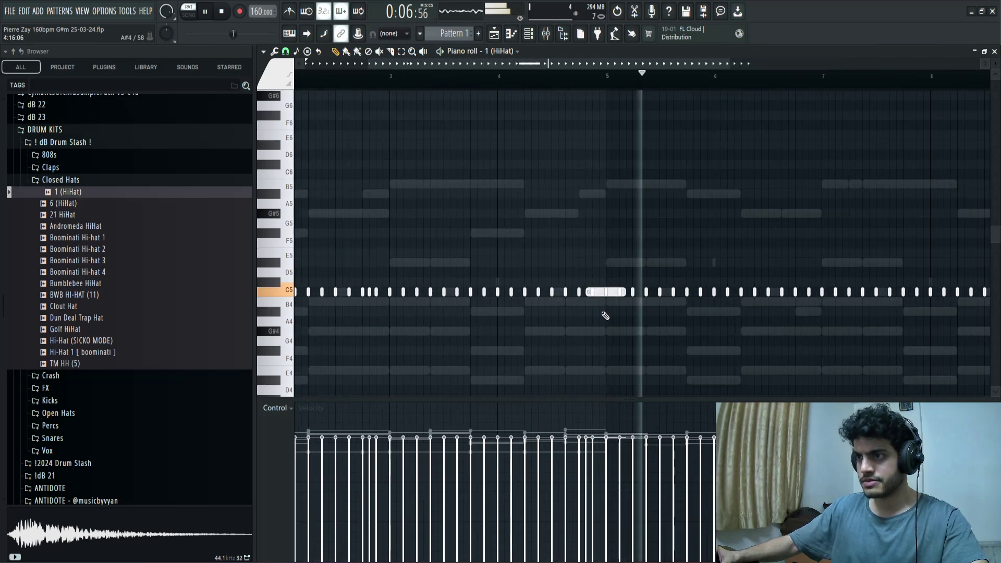
left_click_drag(625, 293, 592, 301)
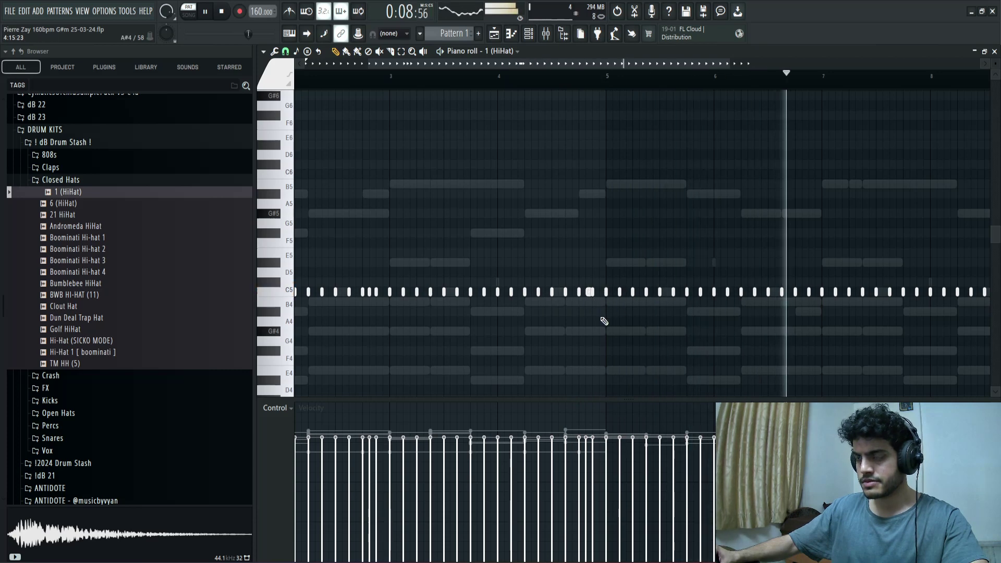
Step: Delete the hi-hat notes in bars 5 to 8 and replace them with a duplicate of bars 1 to 4
scroll(579, 344, "down", 2)
scroll(721, 311, "up", 2)
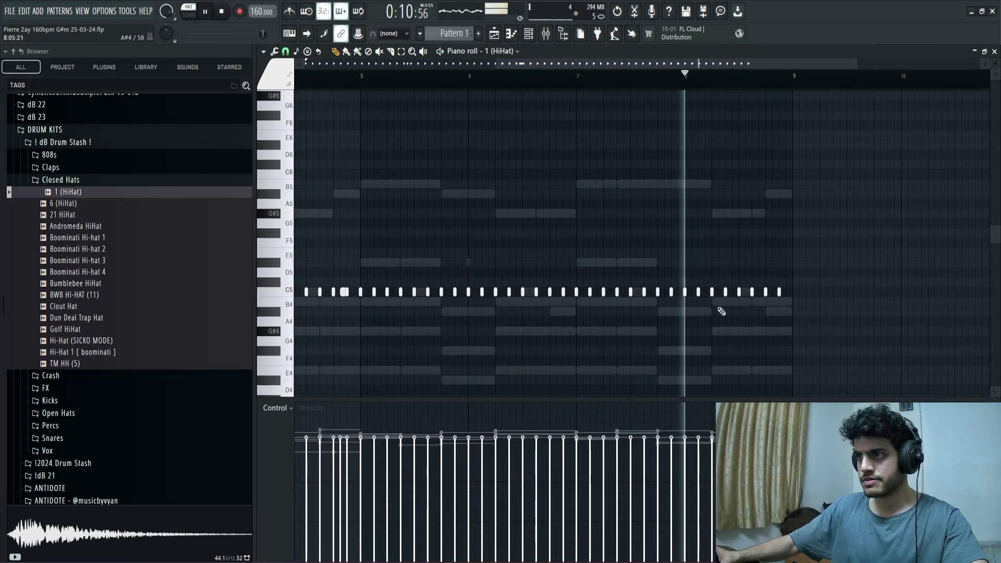
scroll(722, 312, "down", 2)
key("space")
left_click_drag(756, 293, 528, 294)
key("space")
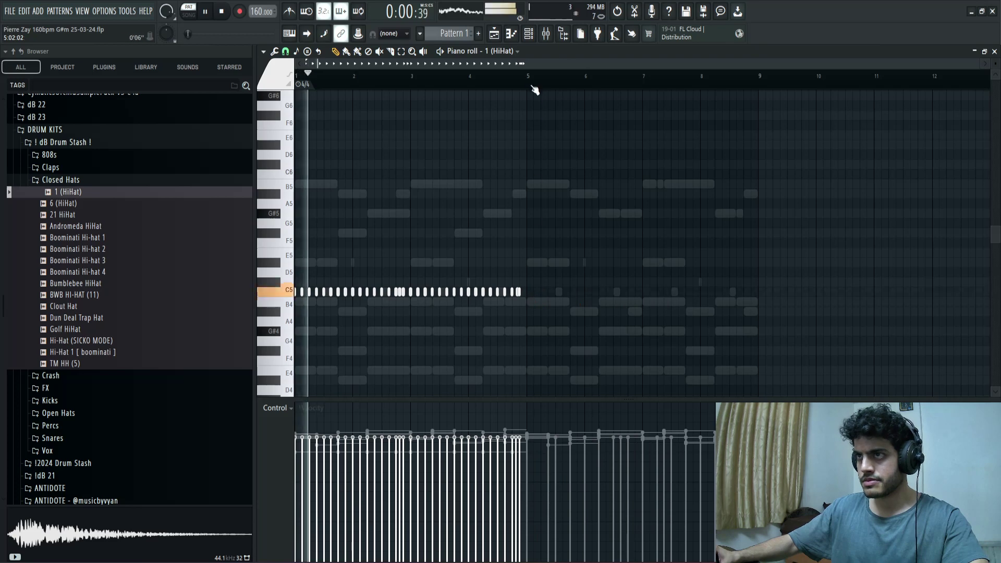
left_click_drag(528, 84, 296, 84)
key("ctrl+b")
key("space")
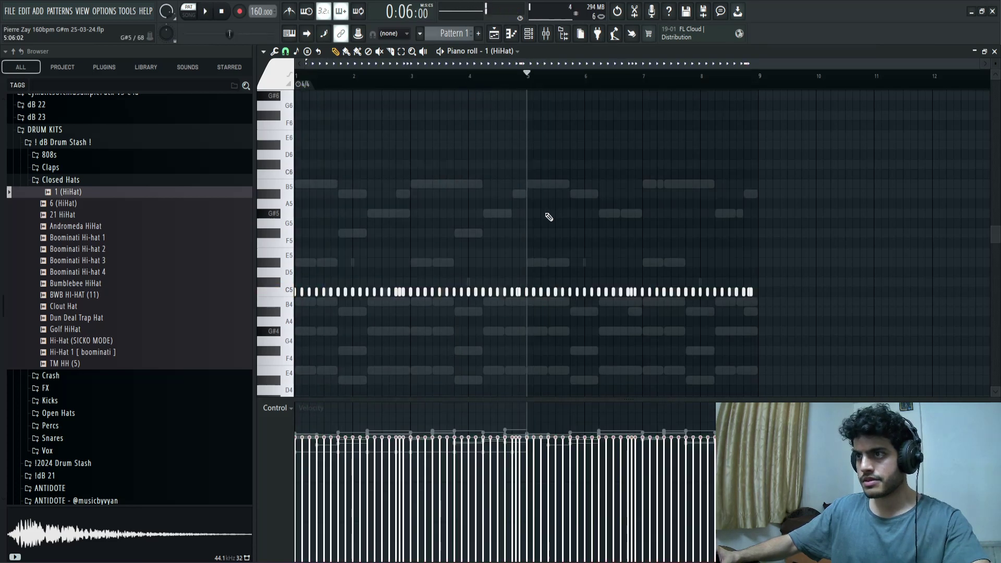
Step: Randomize the levels of the hi-hat notes with the piano roll randomizer and play the pattern
scroll(547, 216, "up", 4)
scroll(548, 214, "down", 2)
key("alt+r")
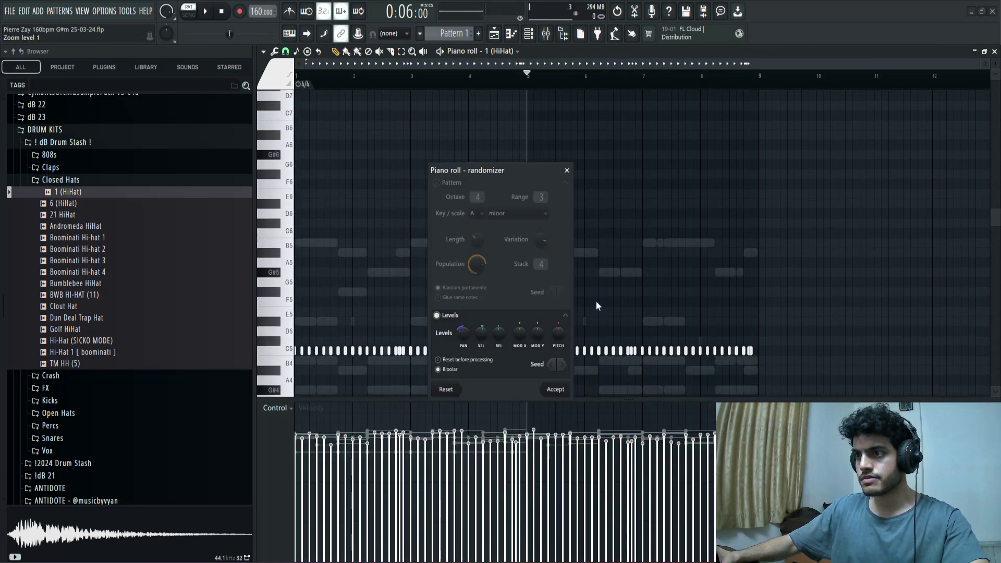
left_click(556, 390)
key("space")
Step: Set the fine time shift of the 1 (HiHat) channel to 0:01 in its miscellaneous settings and close the channel window
key("F6")
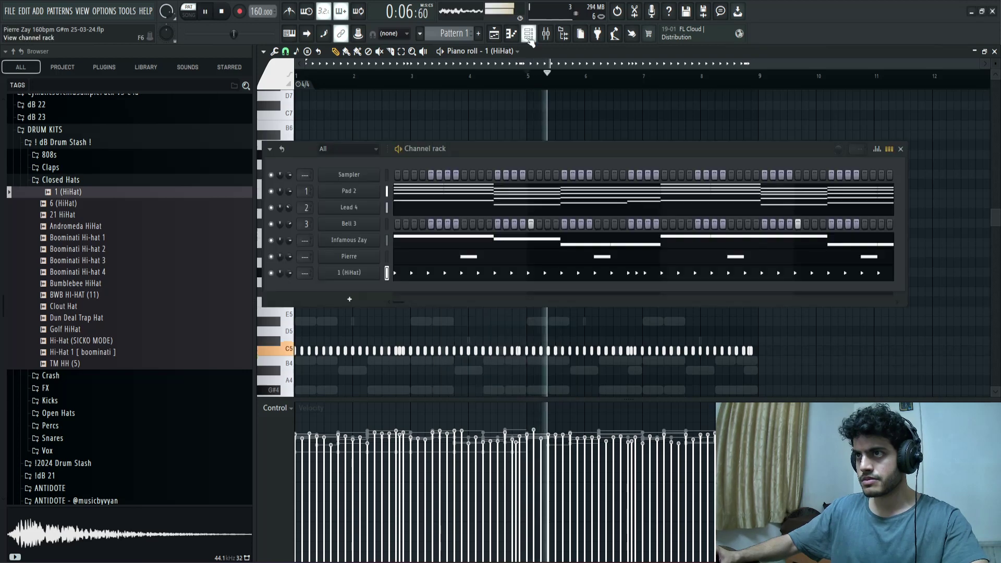
left_click(345, 273)
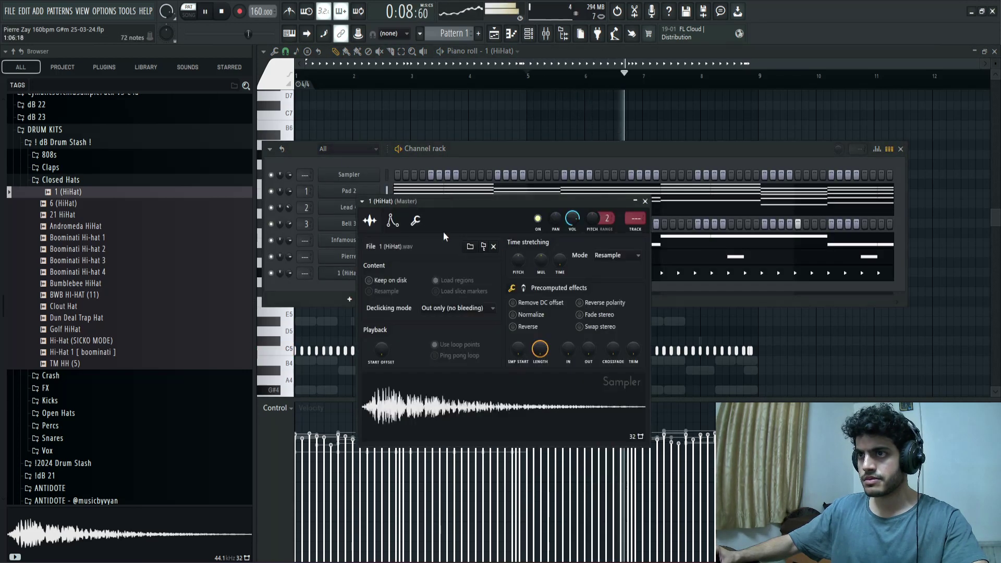
left_click(416, 221)
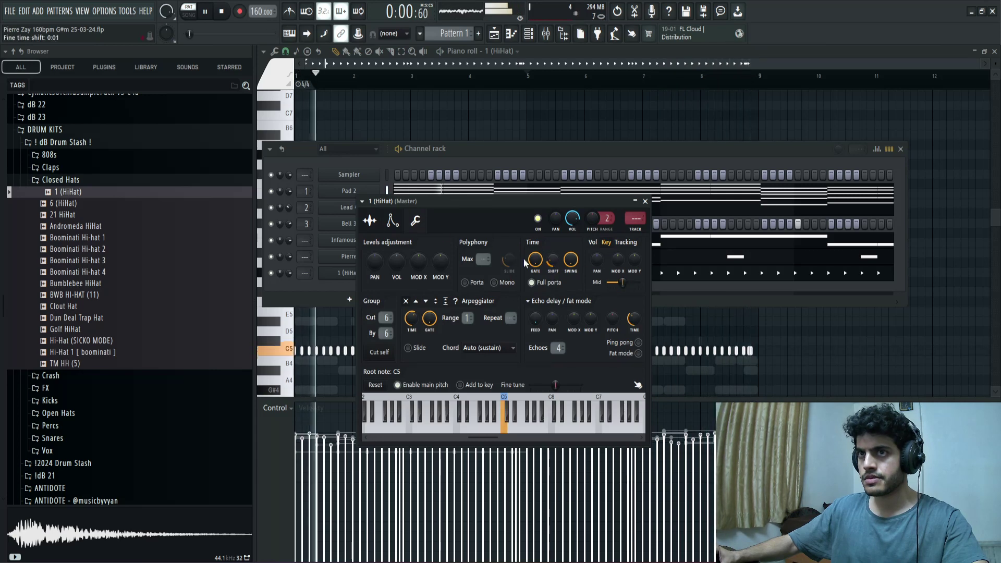
left_click(370, 221)
left_click(645, 202)
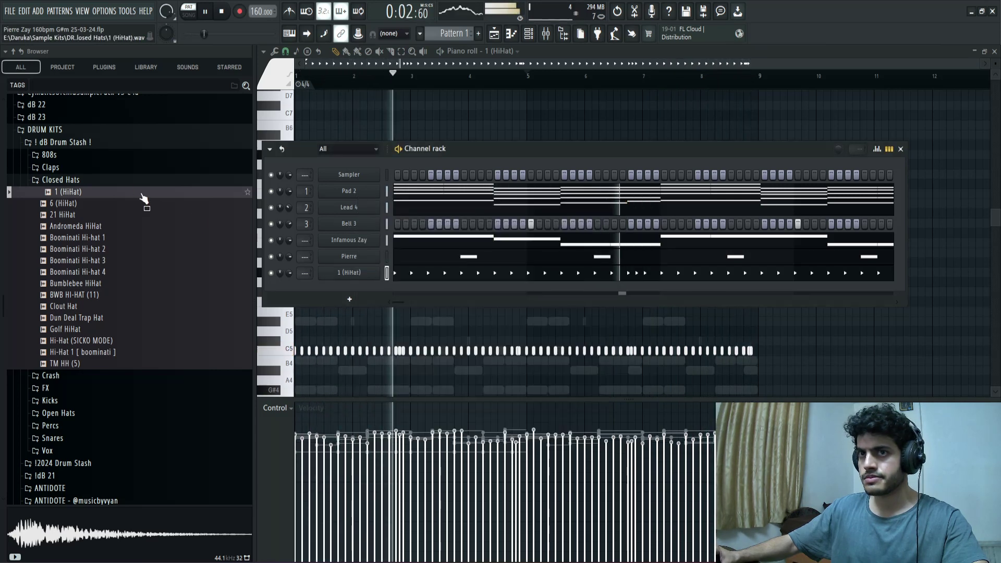
Step: Collapse the Closed Hats folder and transpose all hi-hat notes up one semitone
left_click(60, 179)
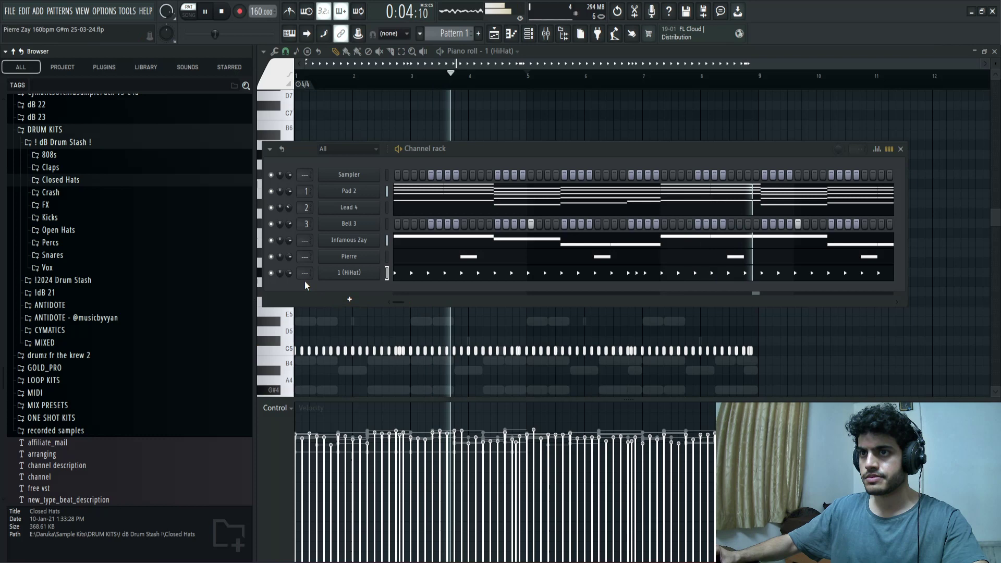
left_click(349, 272)
left_click(544, 121)
key("shift+Up")
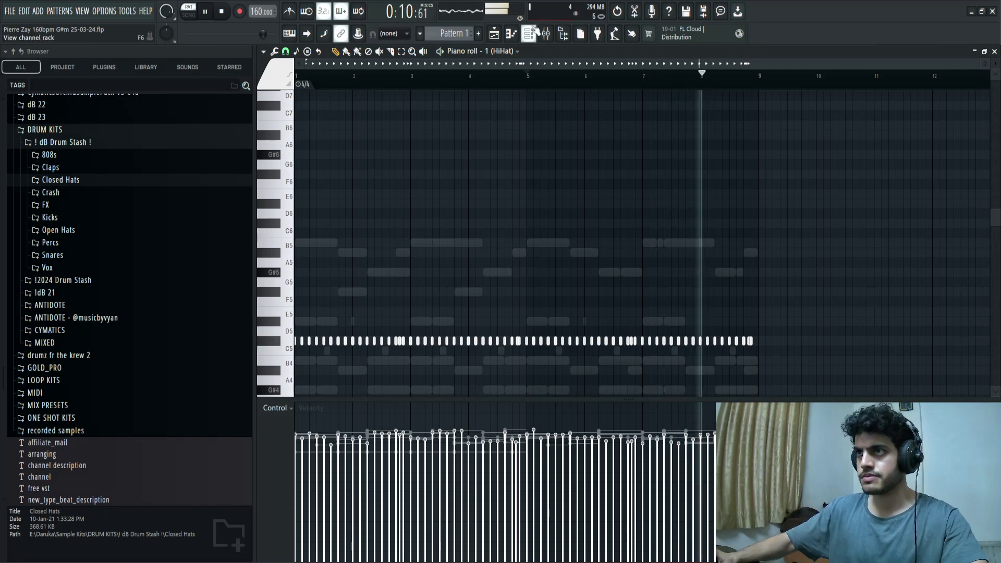
key("F6")
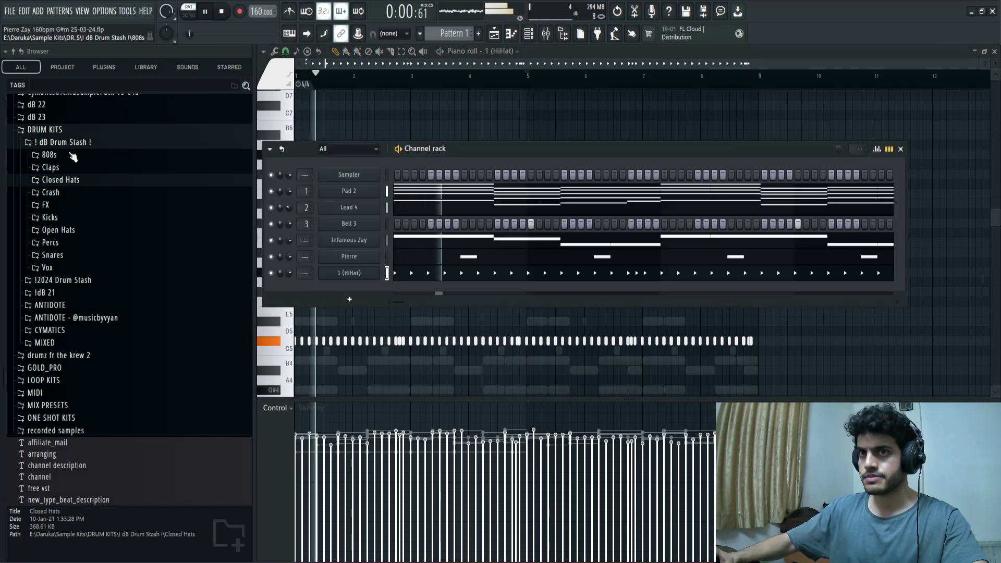
Step: Collapse the drum kit folders and select the Infamous Zay, Pierre and 1 (HiHat) channels, checking the mixer for free tracks
key("Left")
key("Left")
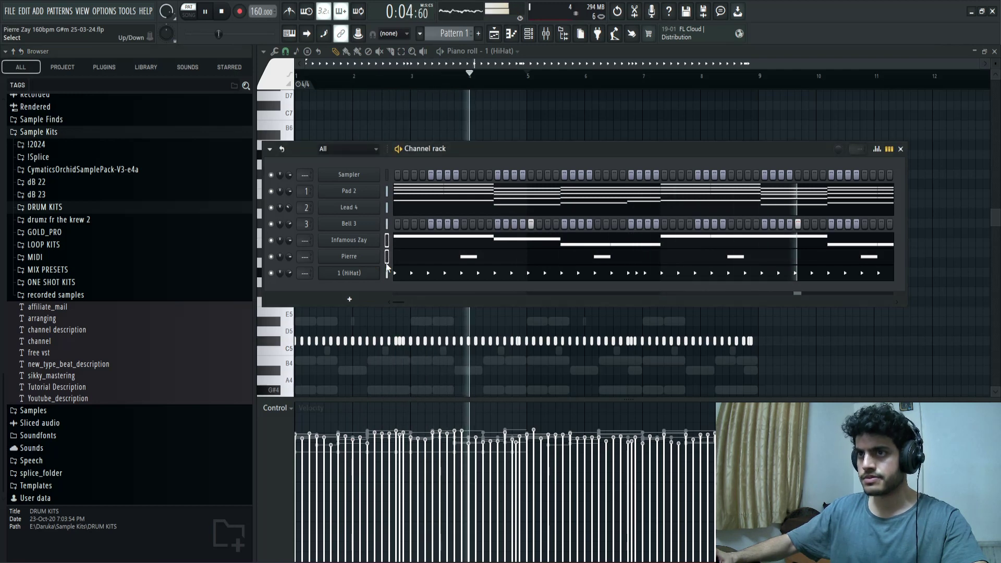
key("F9")
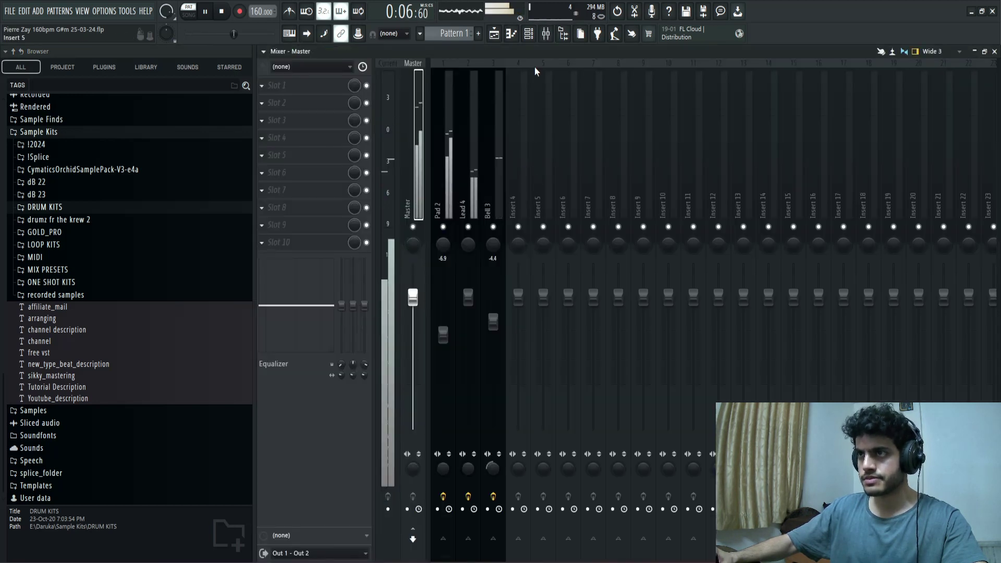
left_click(529, 37)
Step: Stop playback and open the Vox folder inside the ! dB Drum Stash ! drum kit
left_click(65, 212)
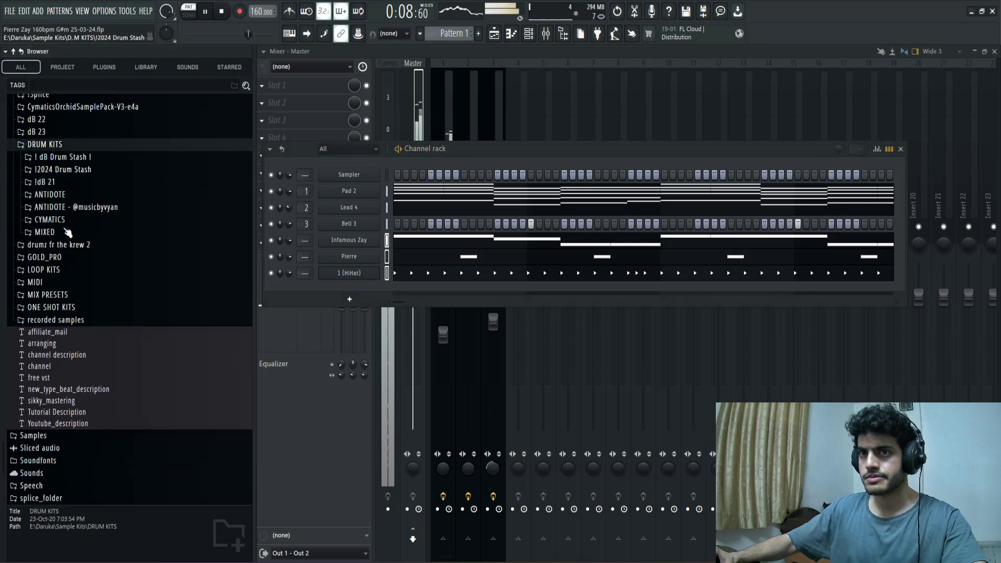
left_click(63, 219)
key("space")
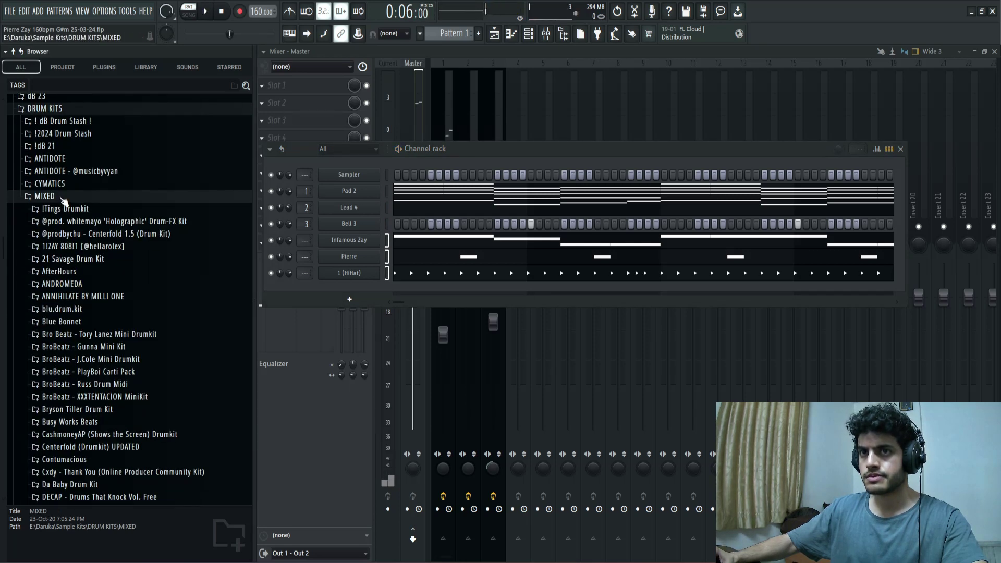
left_click(62, 200)
left_click(61, 197)
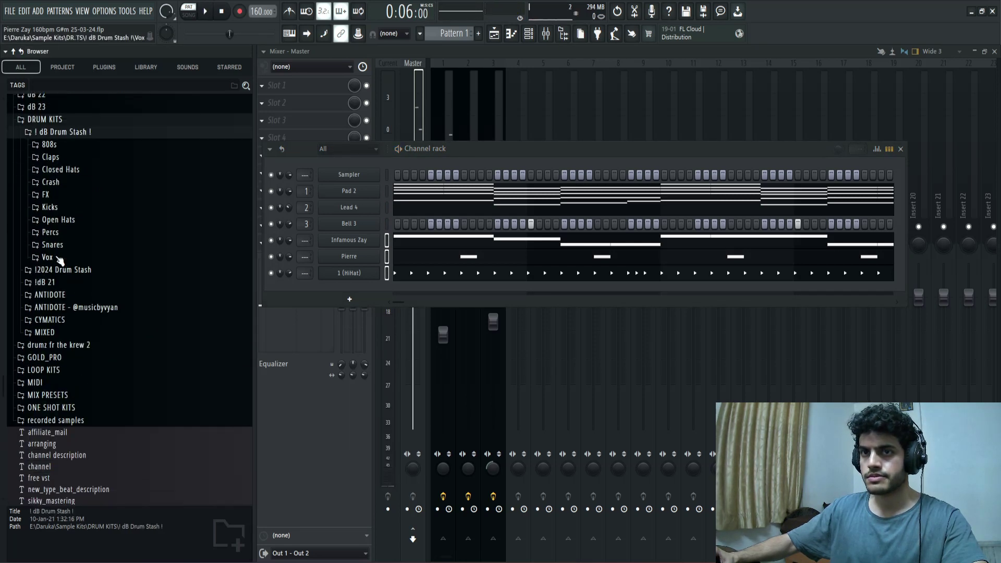
left_click(47, 257)
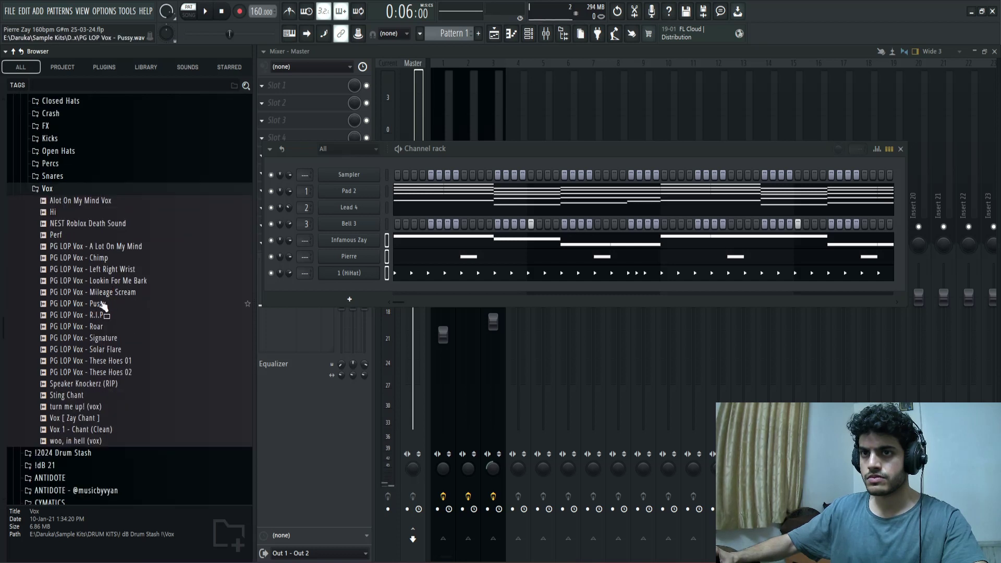
Step: Audition the vocal samples in the Vox folder, comparing the PG LOP Vox sounds with the other chants and vocals
left_click(111, 295)
left_click(99, 315)
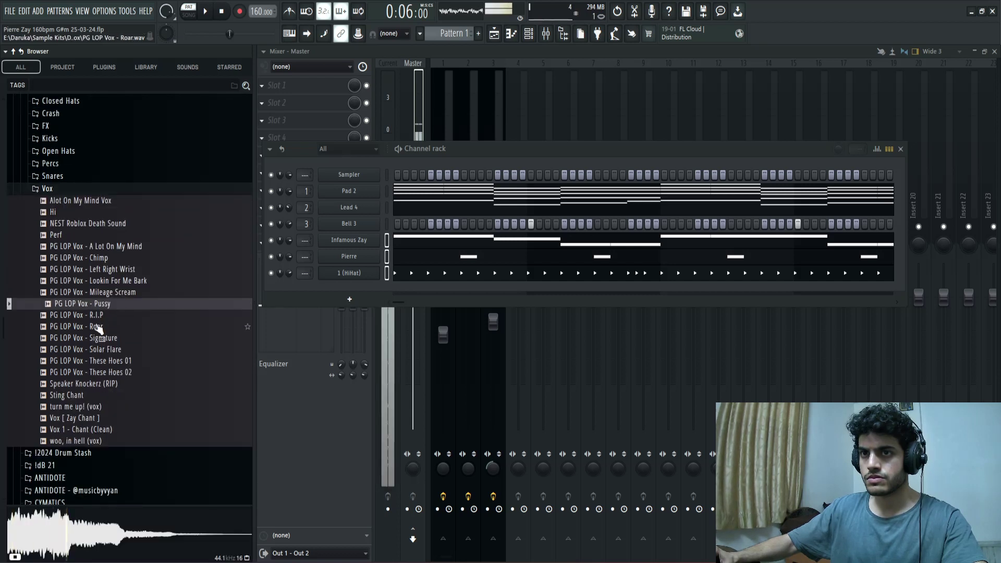
left_click(99, 326)
left_click(99, 338)
left_click(99, 350)
left_click(99, 362)
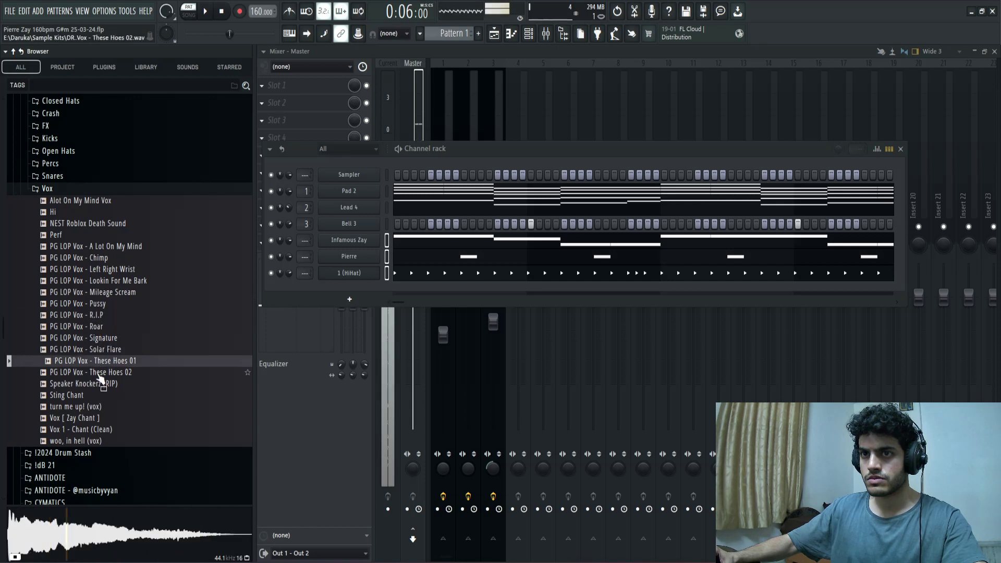
mouse_move(91, 384)
left_mouse_down()
mouse_move(95, 407)
mouse_move(95, 383)
left_mouse_up()
left_click(97, 385)
left_click(107, 296)
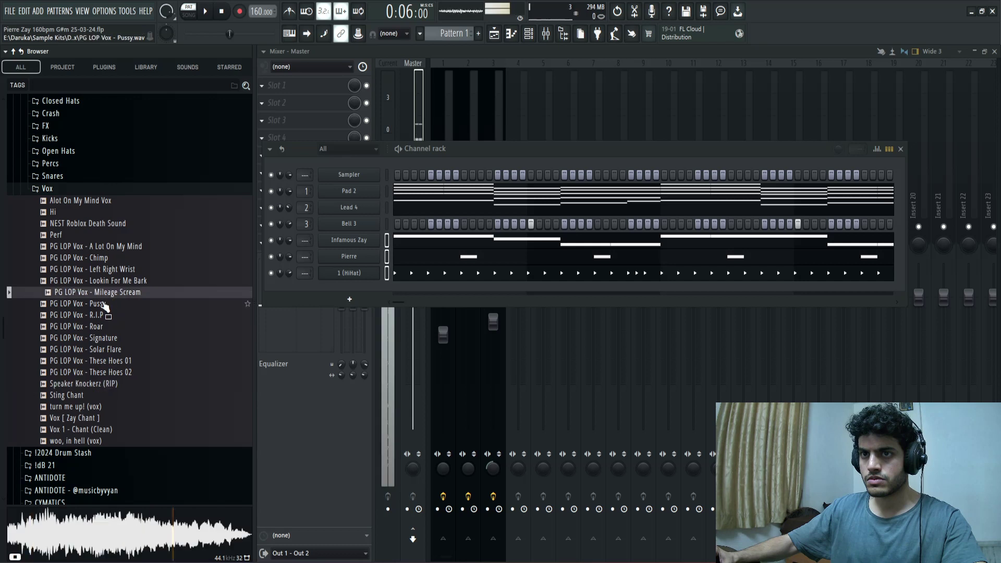
left_click(107, 305)
left_click(103, 328)
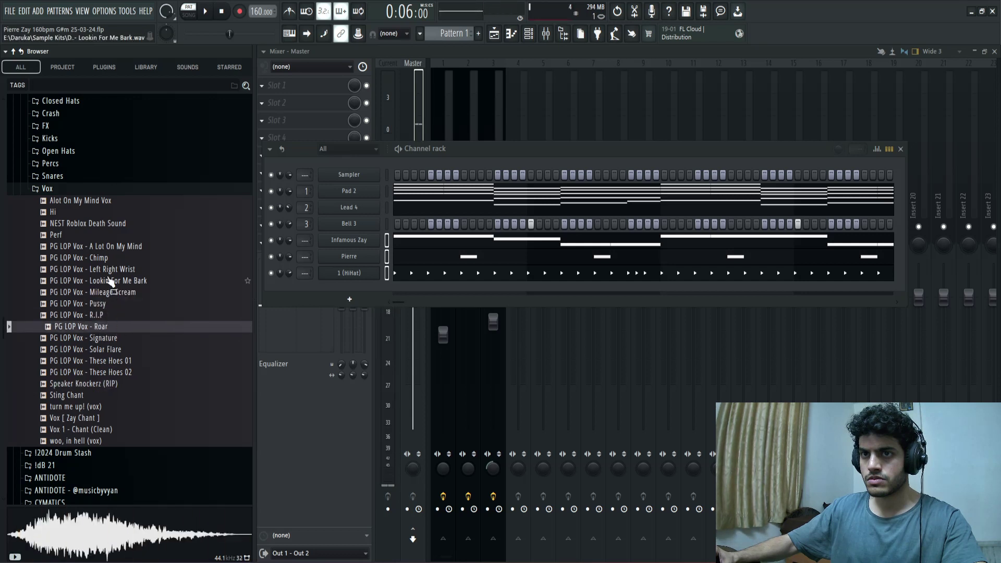
left_click(109, 282)
left_click(108, 270)
left_click(106, 258)
left_click(93, 247)
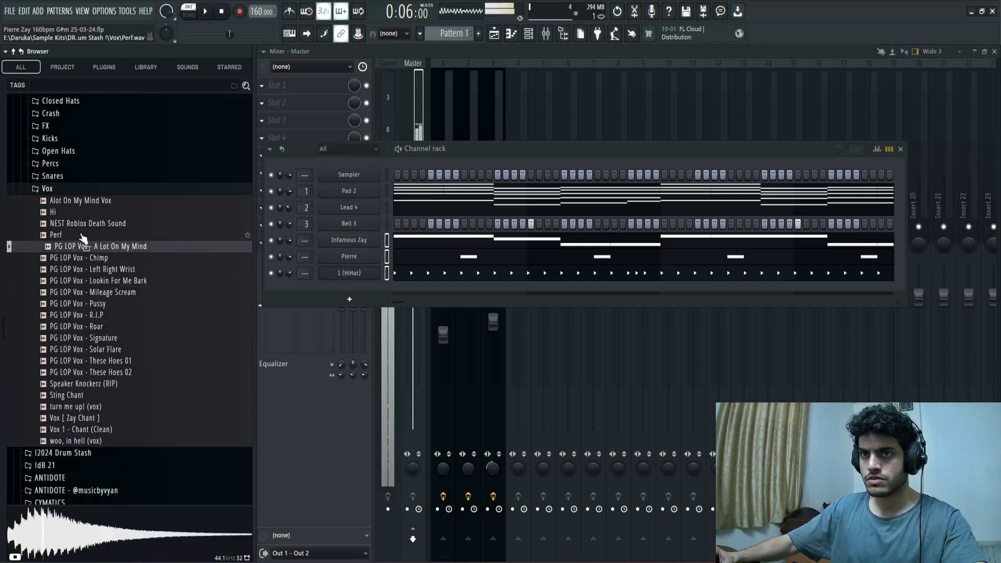
key("Up")
key("Up")
key("Up")
key("Up")
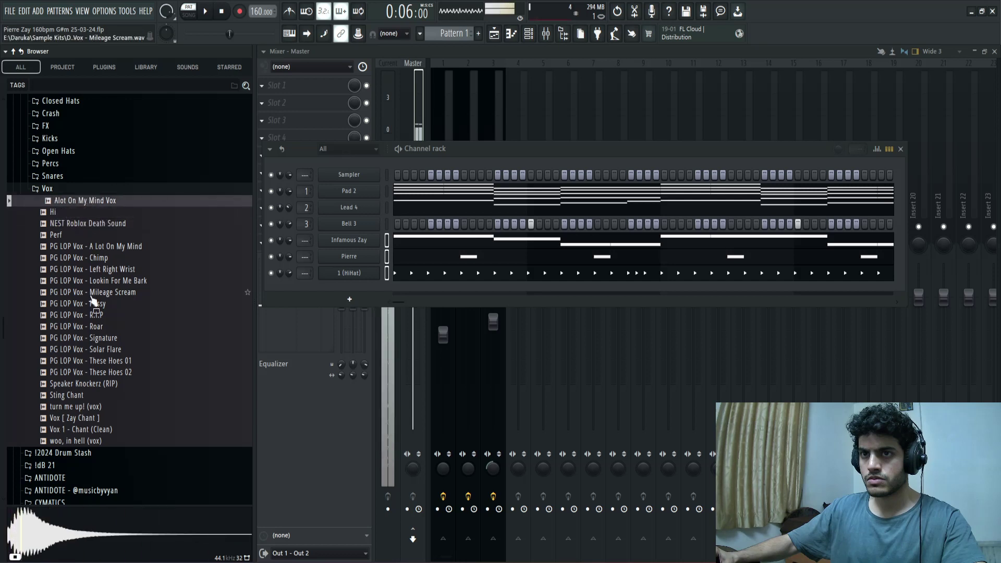
left_click(91, 295)
left_click(97, 305)
left_click(99, 317)
left_click(102, 328)
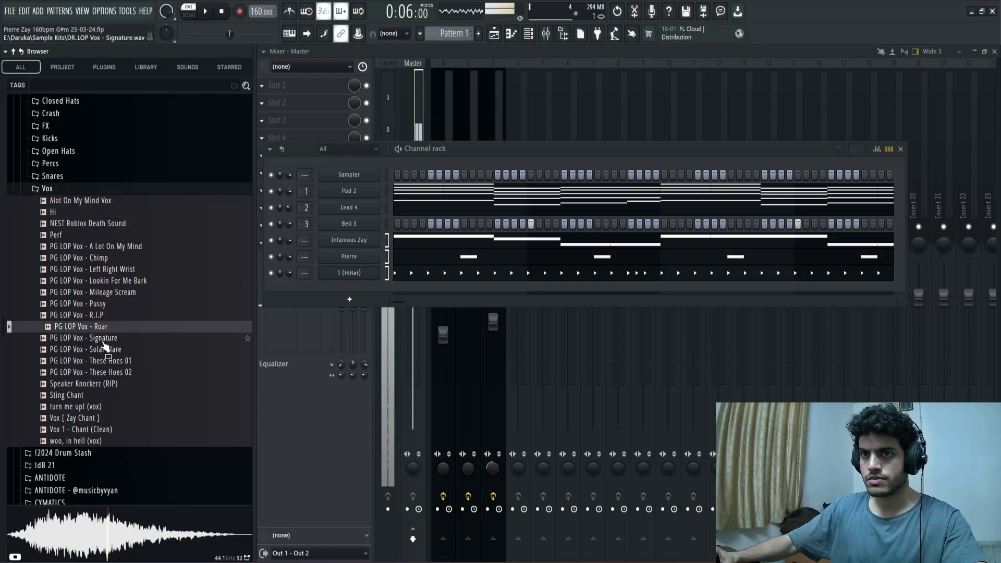
Step: Preview the PG LOP Vox - Signature sample and add it as a new channel below 1 (HiHat)
left_click(104, 342)
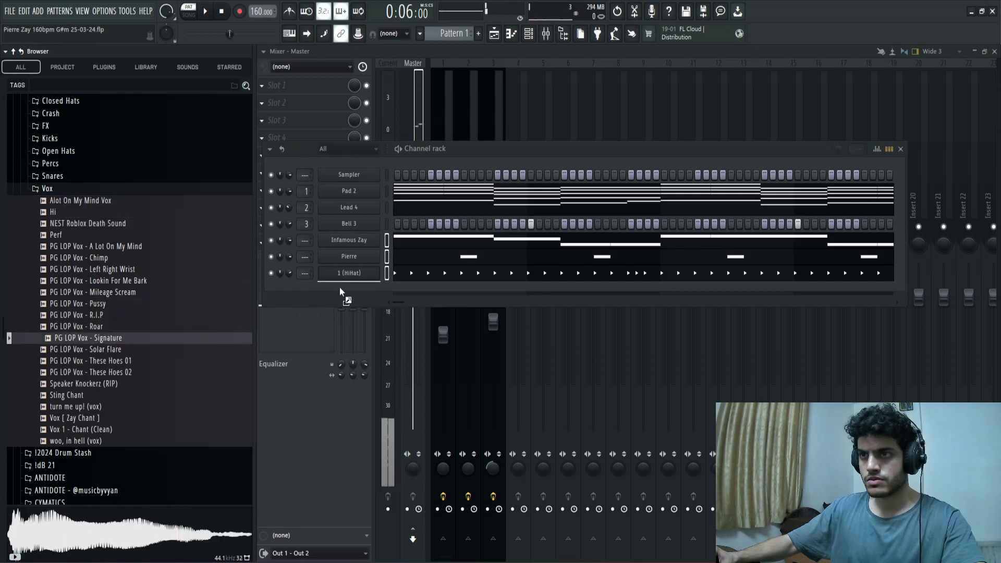
left_click_drag(340, 292, 342, 291)
right_click(344, 288)
key("Escape")
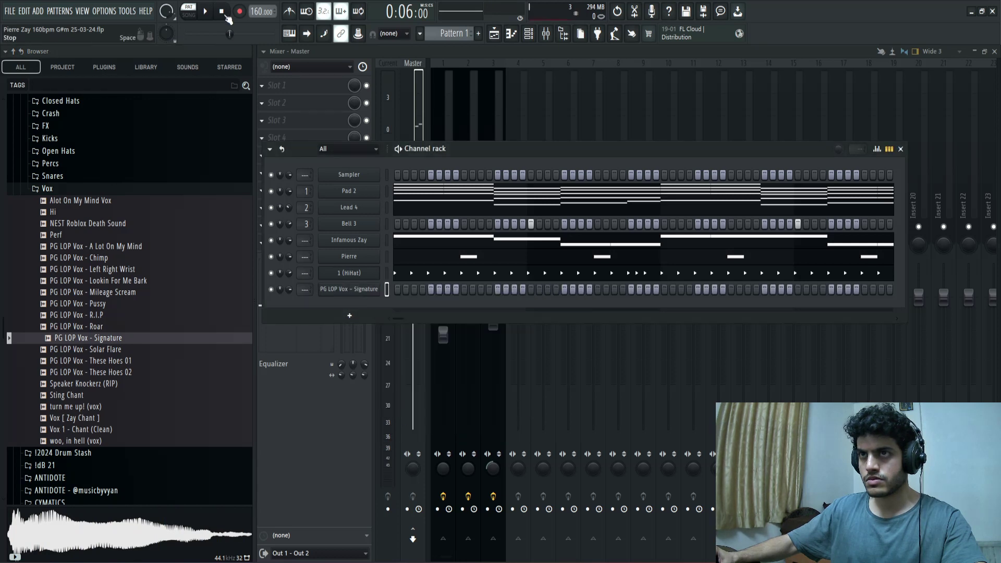
Step: Play the pattern, place a PG LOP Vox - Signature hit on the first step, and duplicate its first four bars to bar 5
key("space")
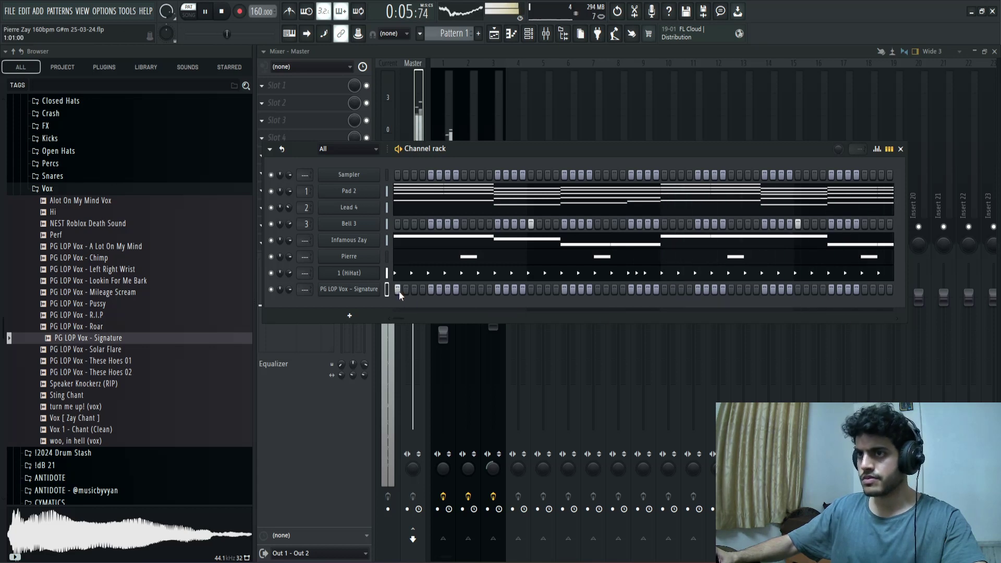
right_click(361, 291)
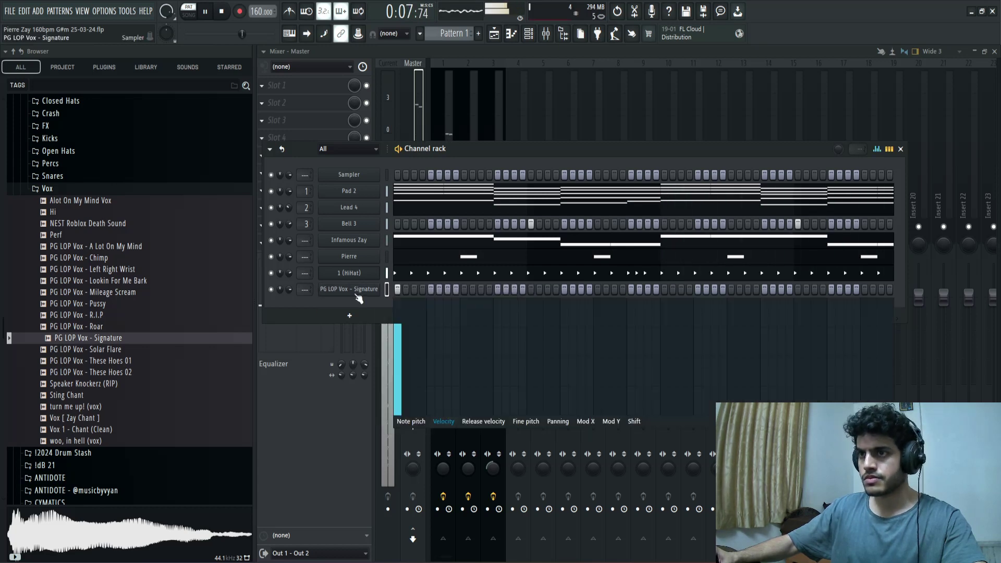
right_click(365, 292)
left_click(389, 290)
left_click_drag(531, 81, 298, 79)
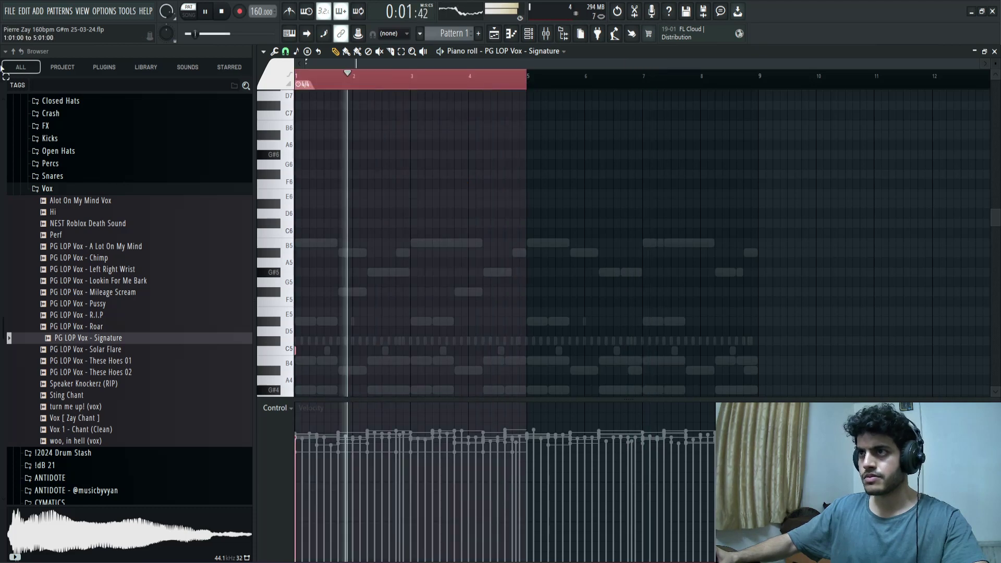
key("ctrl+b")
key("ctrl+d")
key("F6")
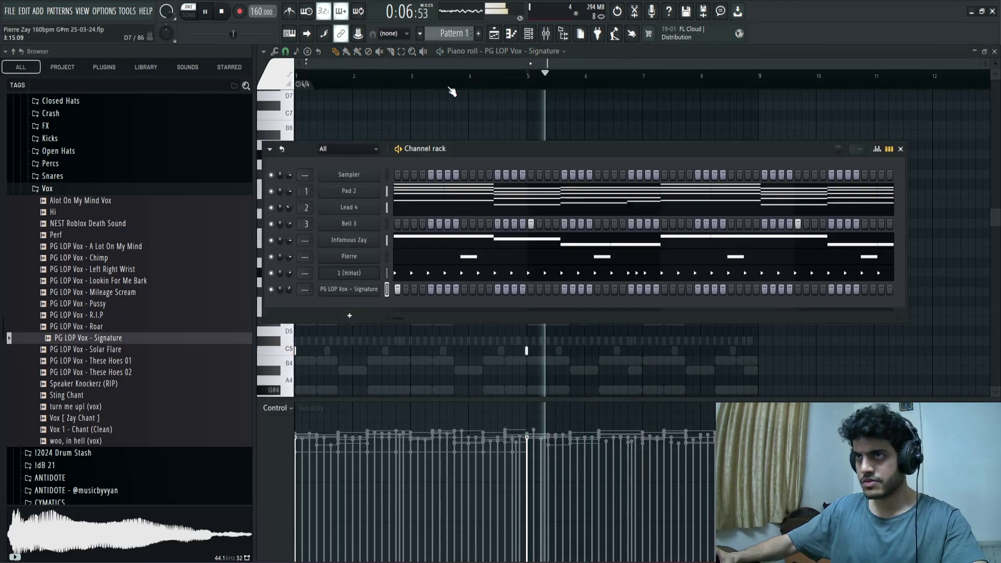
Step: Collapse the Vox, ! dB Drum Stash ! and DRUM KITS folders in the browser
left_click(148, 189)
scroll(139, 191, "up", 4)
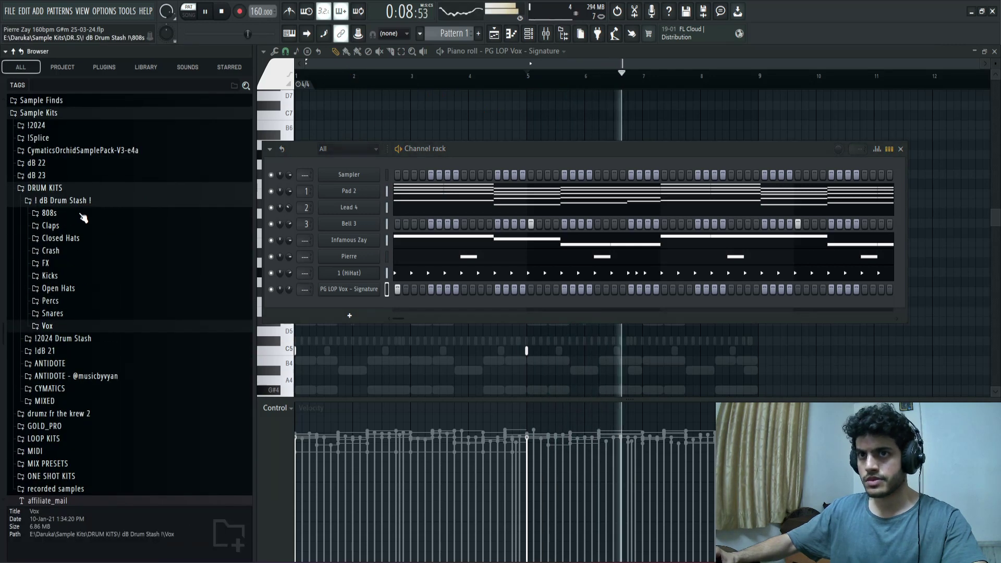
left_click(84, 201)
left_click(91, 189)
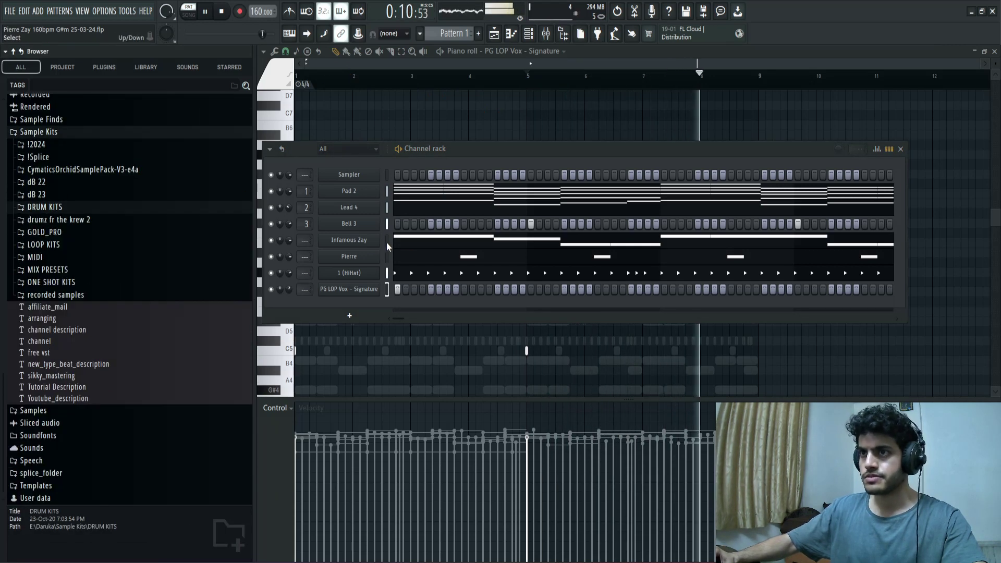
Step: Route the 808, clap, hi-hat and vox channels to mixer tracks 4 to 7, setting the hi-hat to -2.5 dB and vox to 0.6 dB
left_click(545, 35)
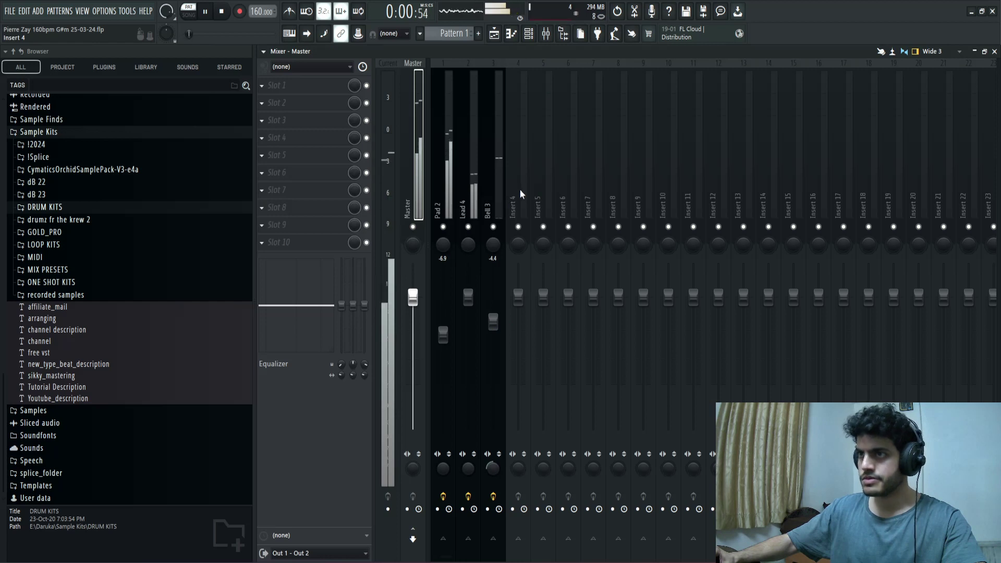
left_click(521, 191)
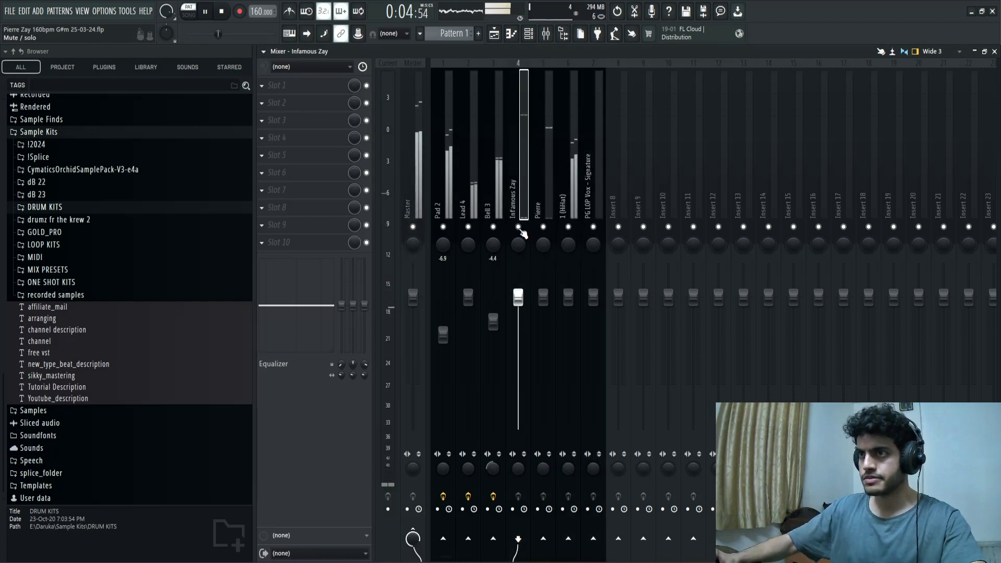
left_click(551, 246)
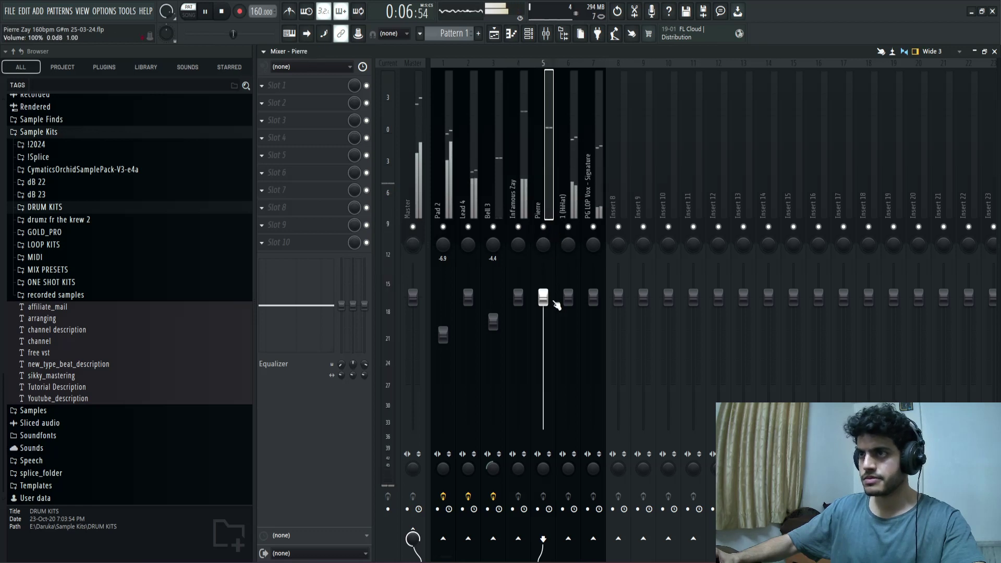
left_click(572, 201)
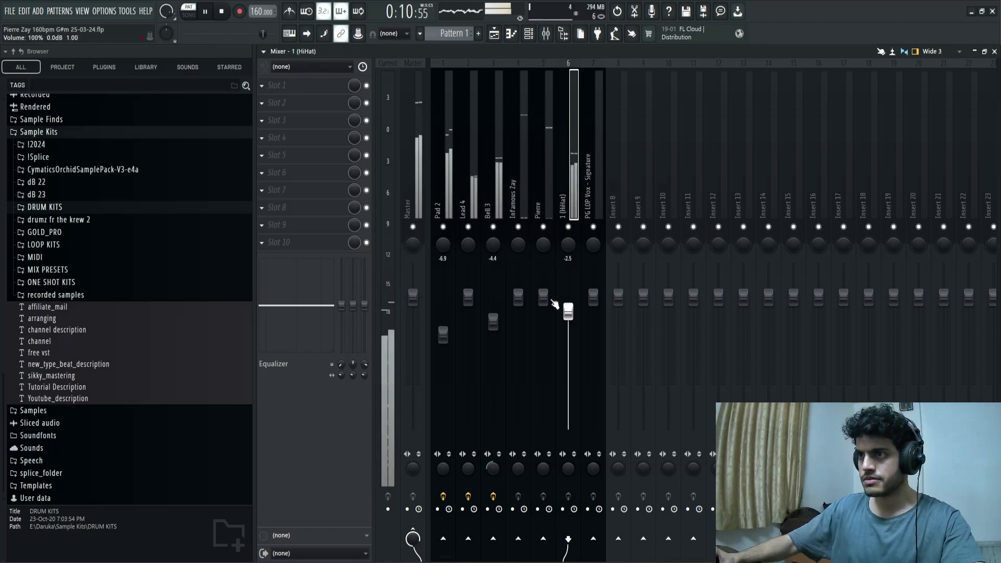
left_click(595, 300)
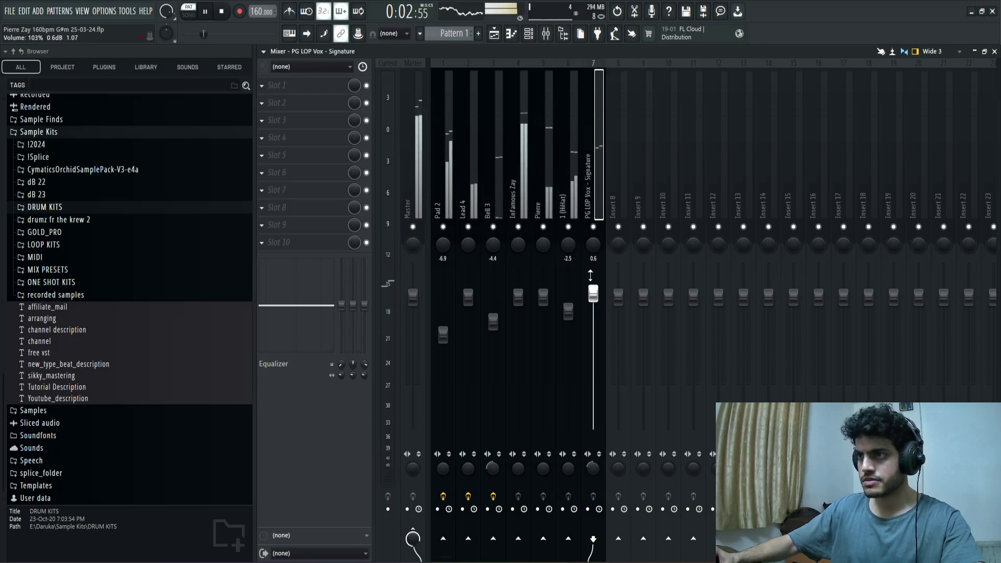
Step: Load Fruity Limiter in slot 4 of the Master track, raise its ceiling and gain, and lower its saturation threshold
left_click(419, 150)
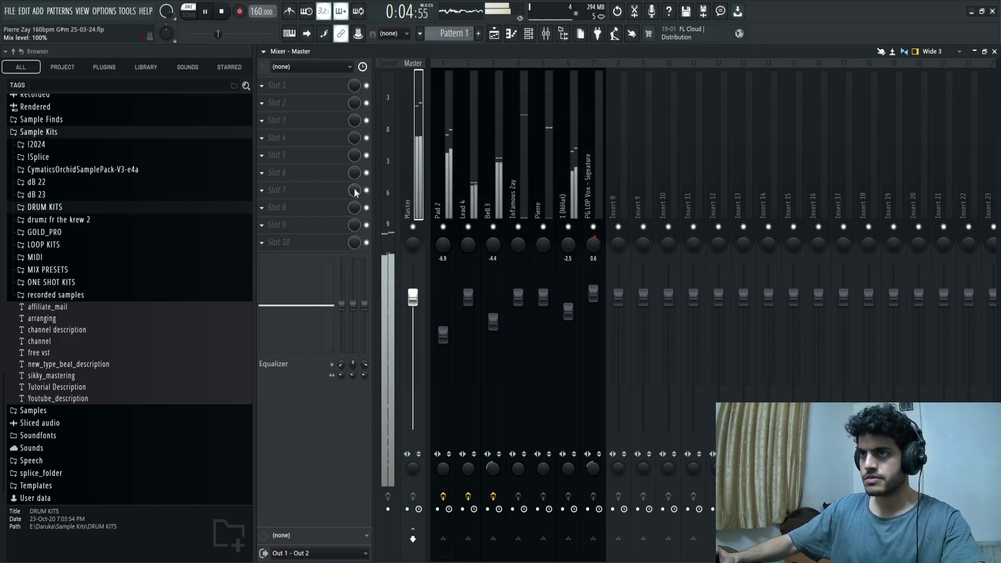
left_click(278, 138)
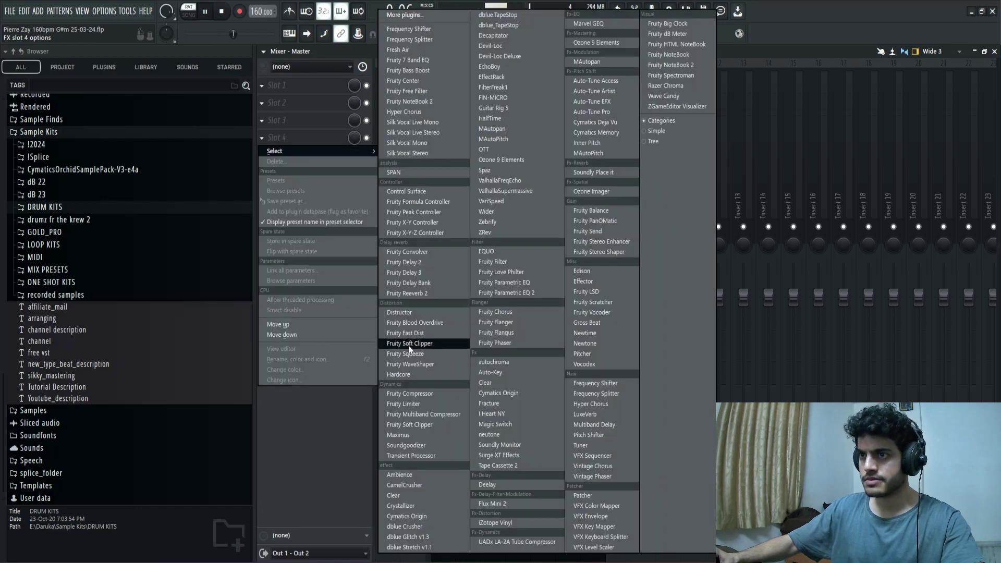
left_click(403, 404)
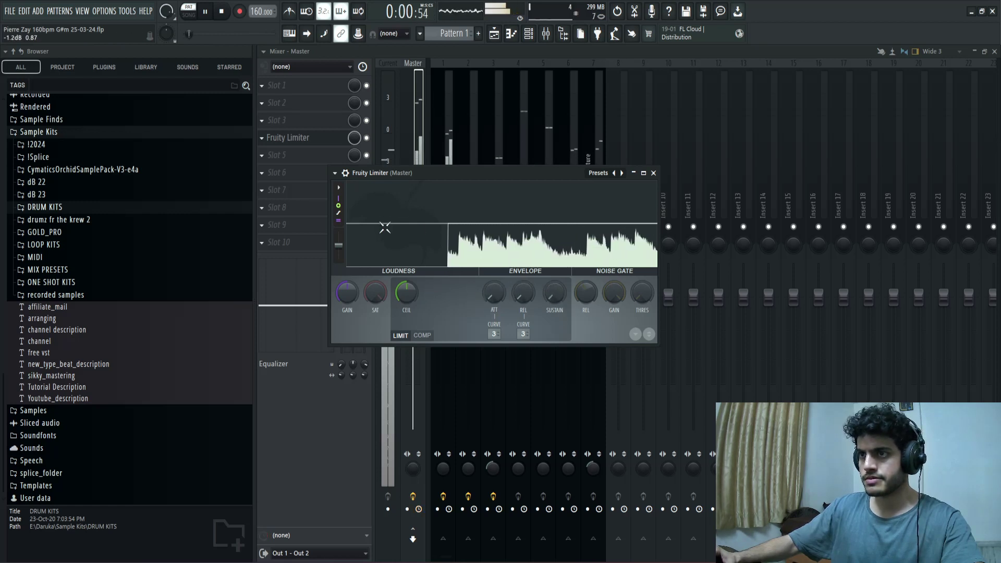
left_click_drag(445, 173, 546, 171)
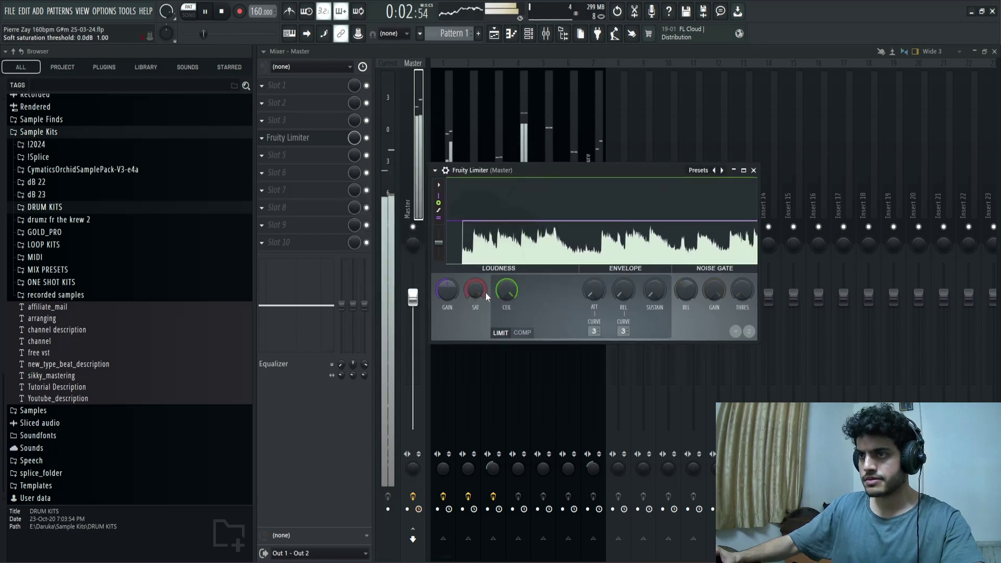
left_click_drag(447, 290, 447, 276)
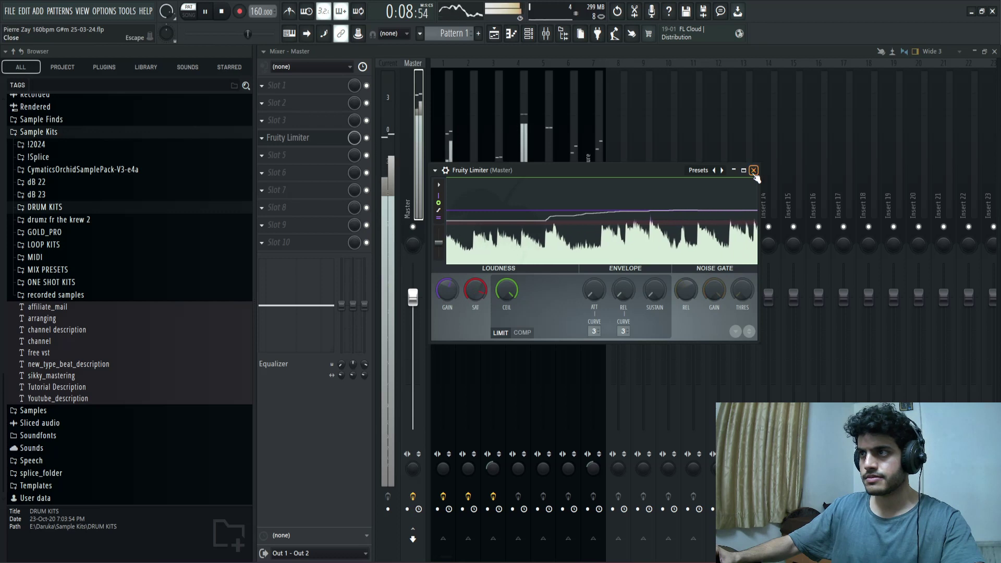
left_click(754, 170)
Step: Lower the mixer level of Pad 2 to -9.2 dB and of Infamous Zay to -0.9 dB
left_click(444, 332)
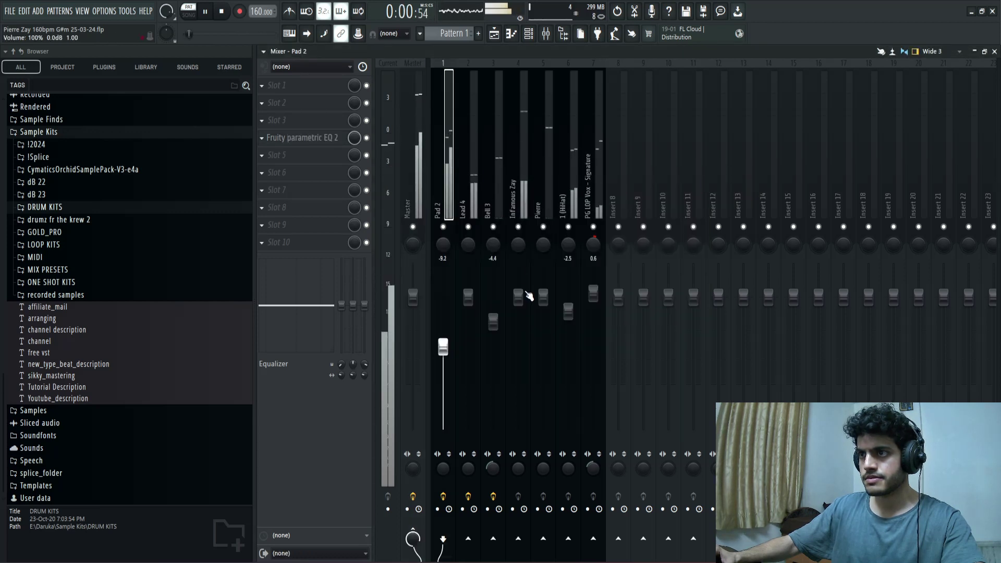
left_click_drag(527, 295, 526, 303)
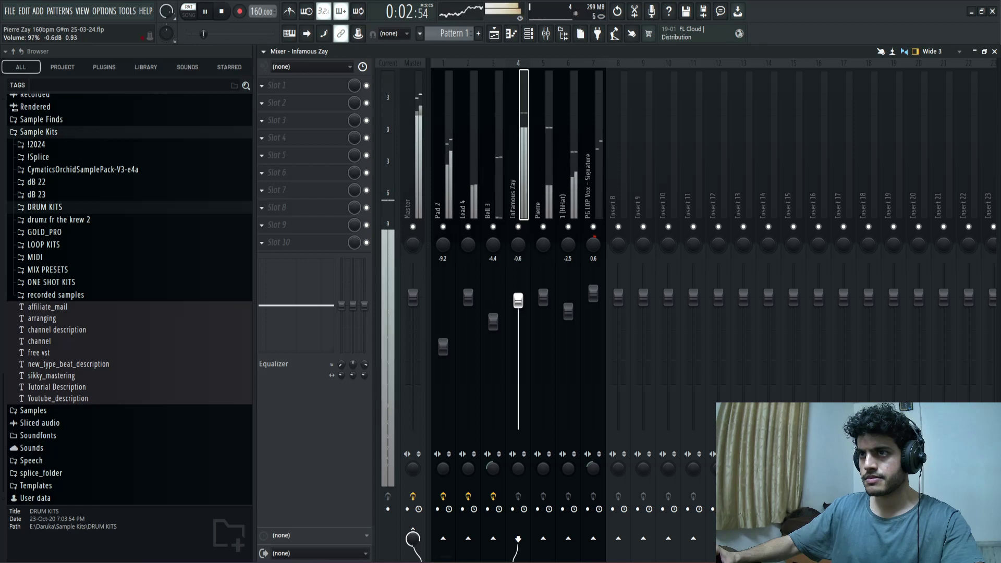
Step: Readjust the saturation threshold of the Master track's Fruity Limiter, close the limiter and show the playlist
left_click(416, 140)
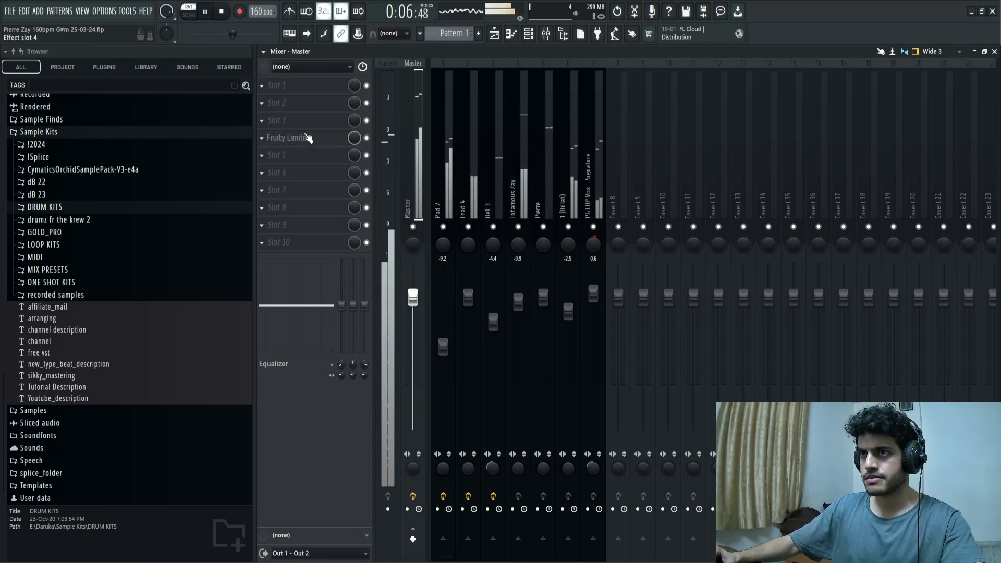
left_click(307, 139)
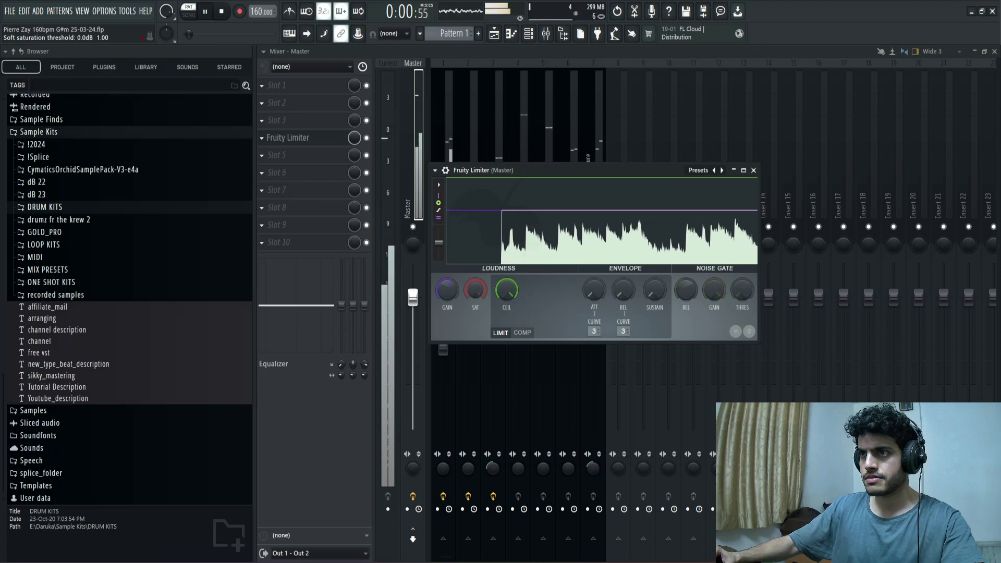
left_click_drag(475, 290, 475, 292)
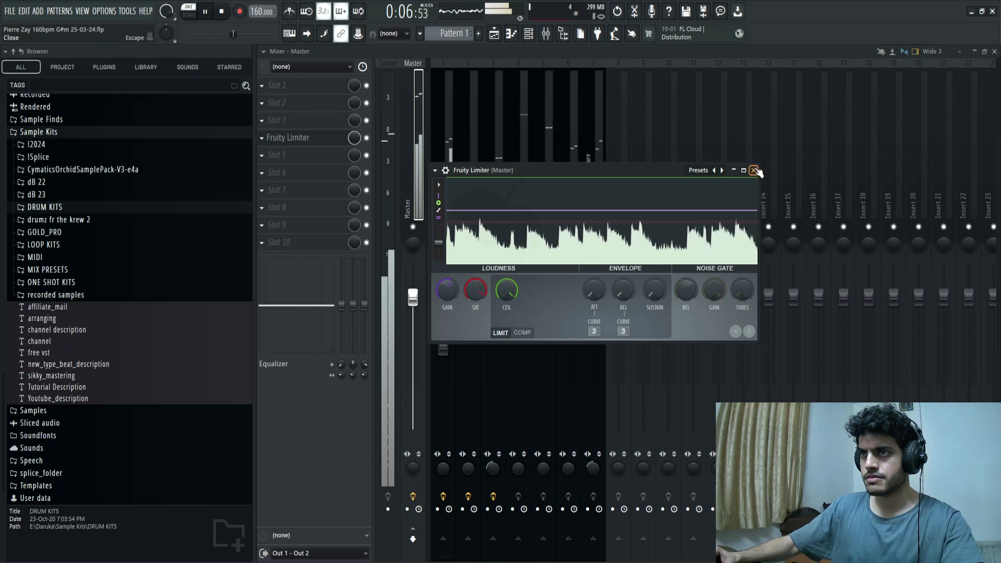
left_click(753, 170)
left_click(494, 33)
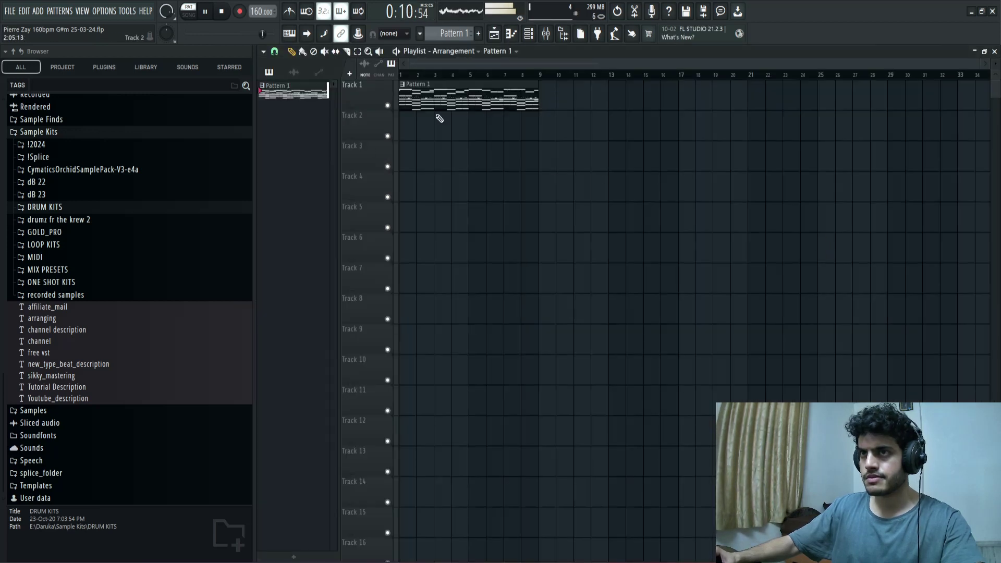
Step: Remove the Pattern 1 clip from Track 1 and split Pattern 1 into separate patterns by channel
key("space")
right_click(440, 102)
right_click(302, 97)
left_click(327, 275)
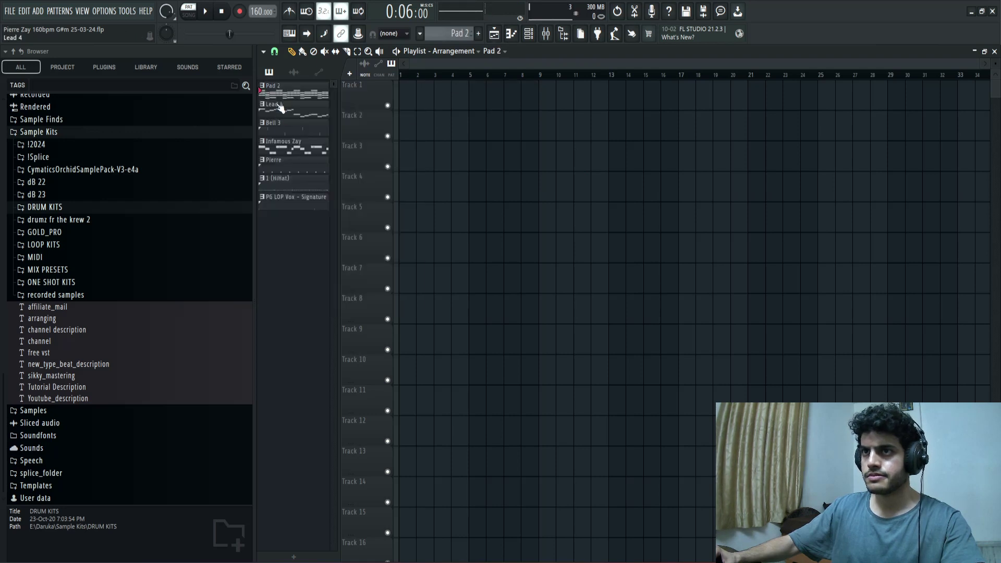
Step: Place the seven channel patterns on Tracks 1 to 7 from bar 1 and duplicate the block three times
left_click_drag(301, 93, 485, 90)
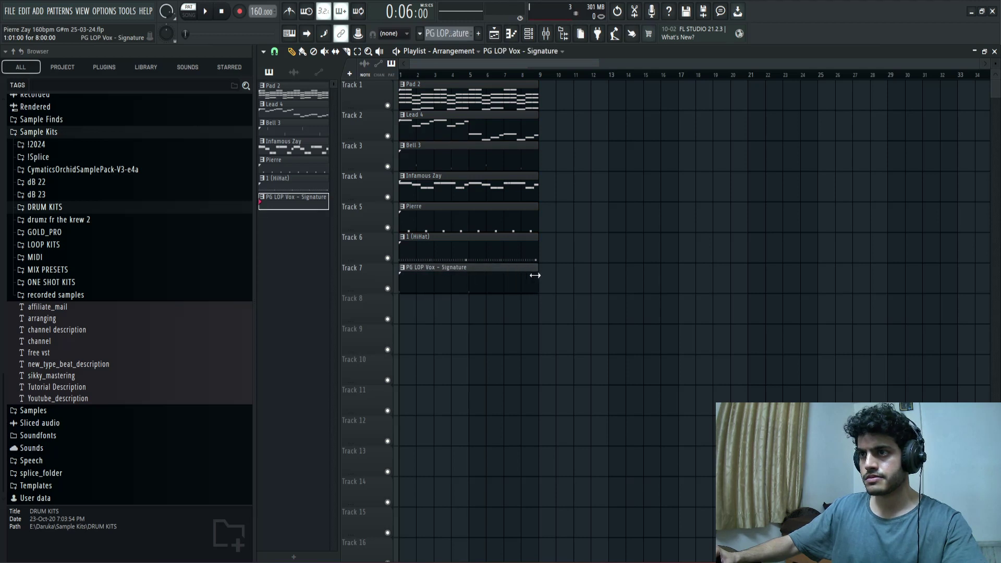
key("ctrl+a")
key("ctrl+b")
key("ctrl+b")
key("ctrl+b")
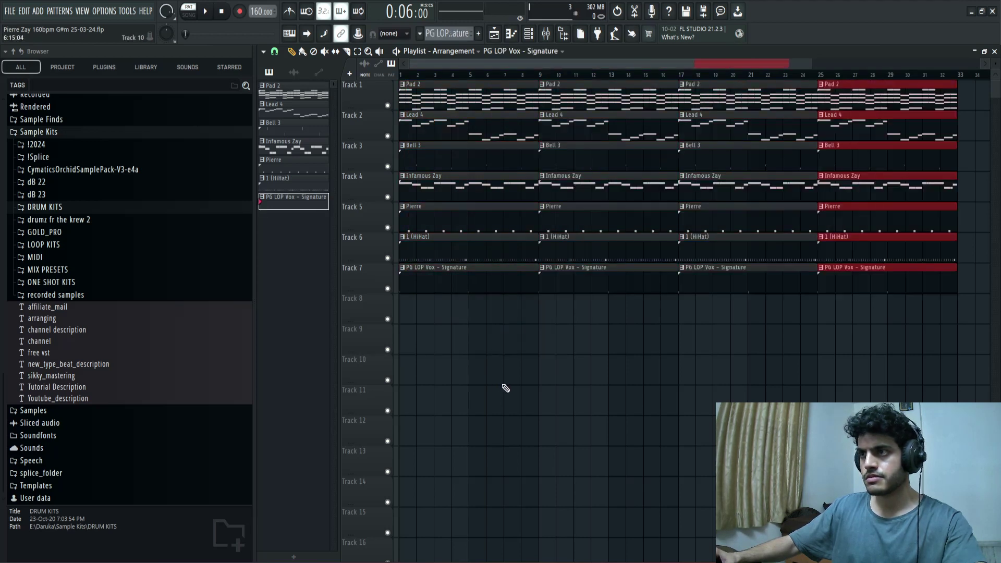
Step: With 1/2 beat snap, remove the Lead 4, Bell 3, Infamous Zay, Pierre, HiHat and vox clips from the first eight bars
left_click(275, 55)
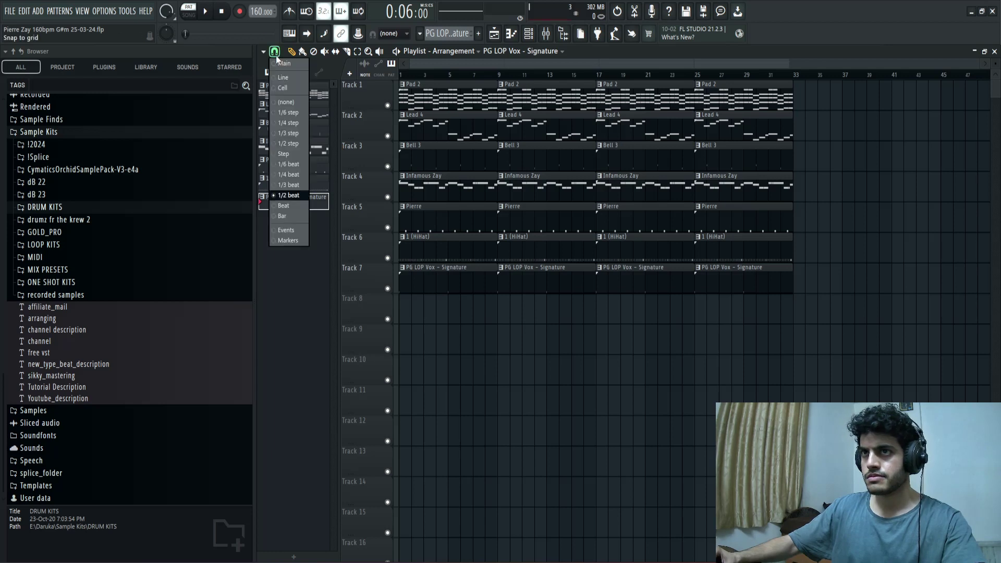
left_click(284, 195)
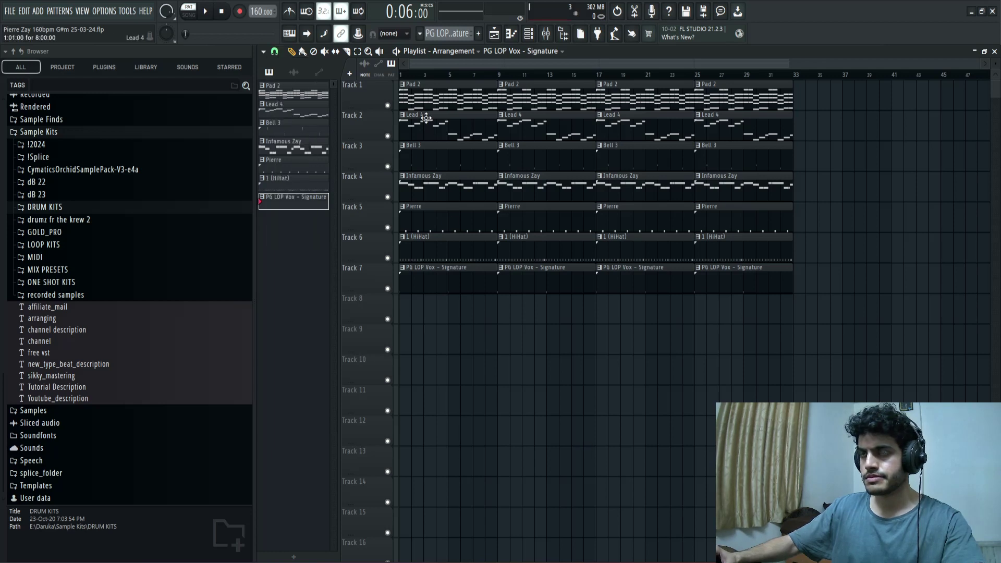
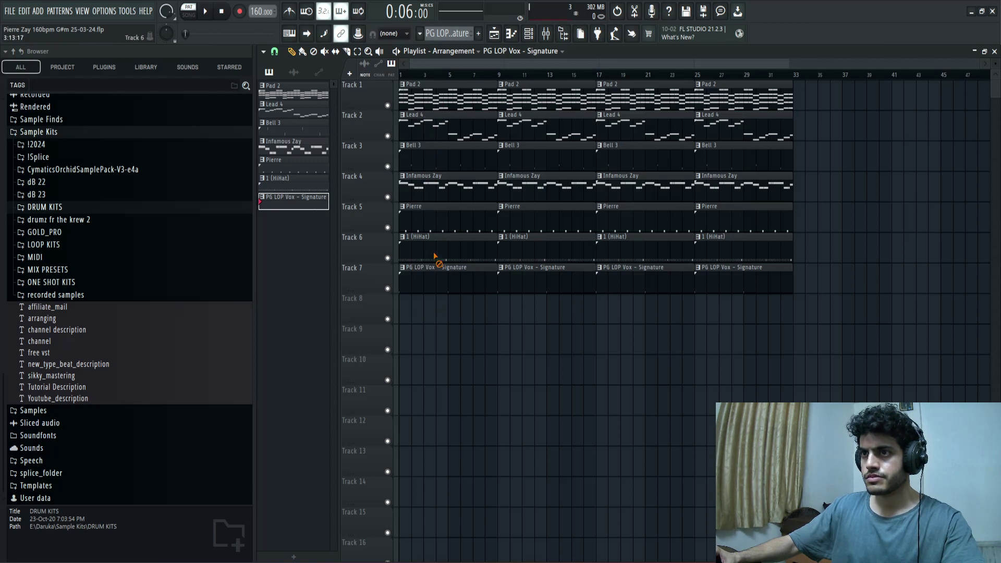
right_click(432, 284)
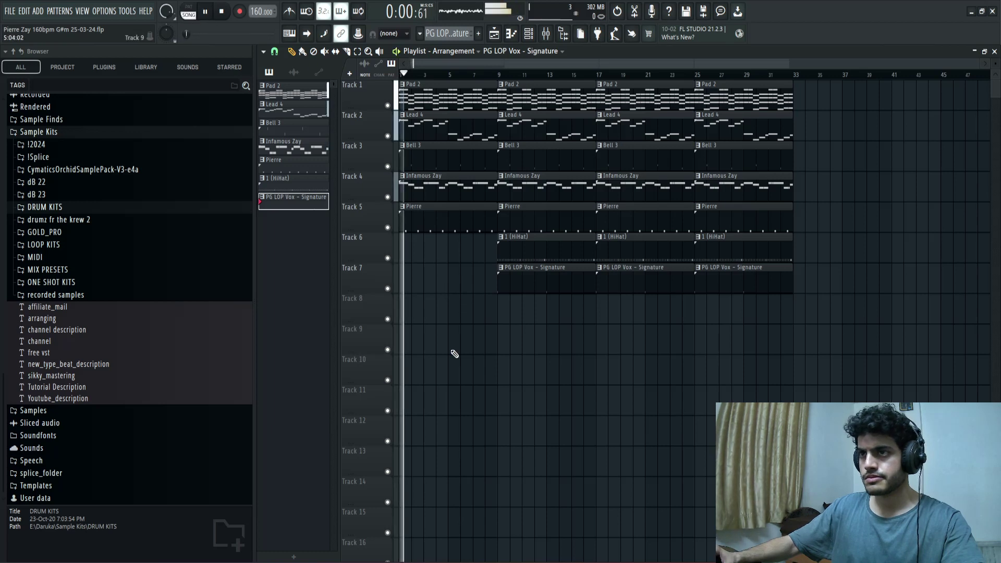
right_click(417, 219)
key("space")
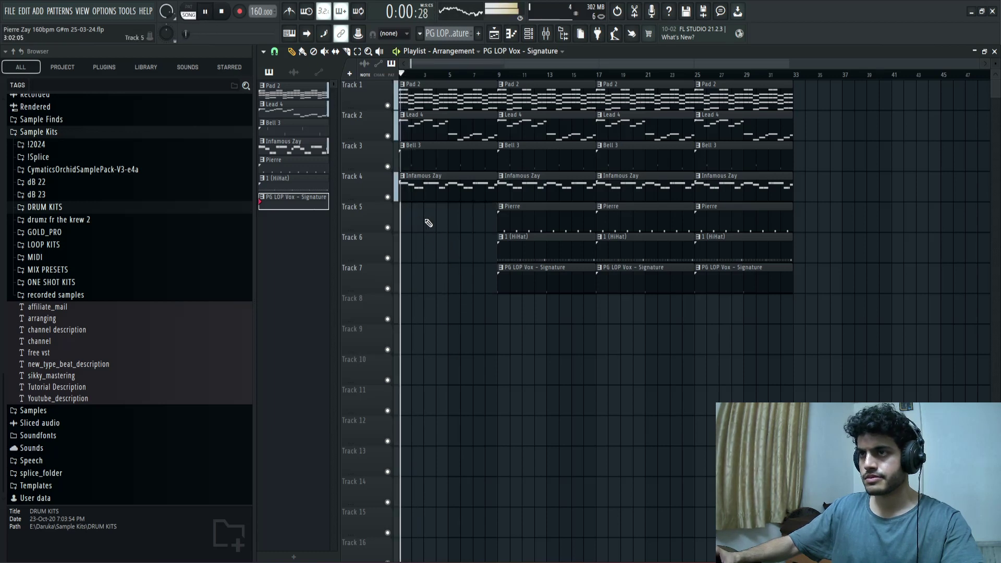
key("space")
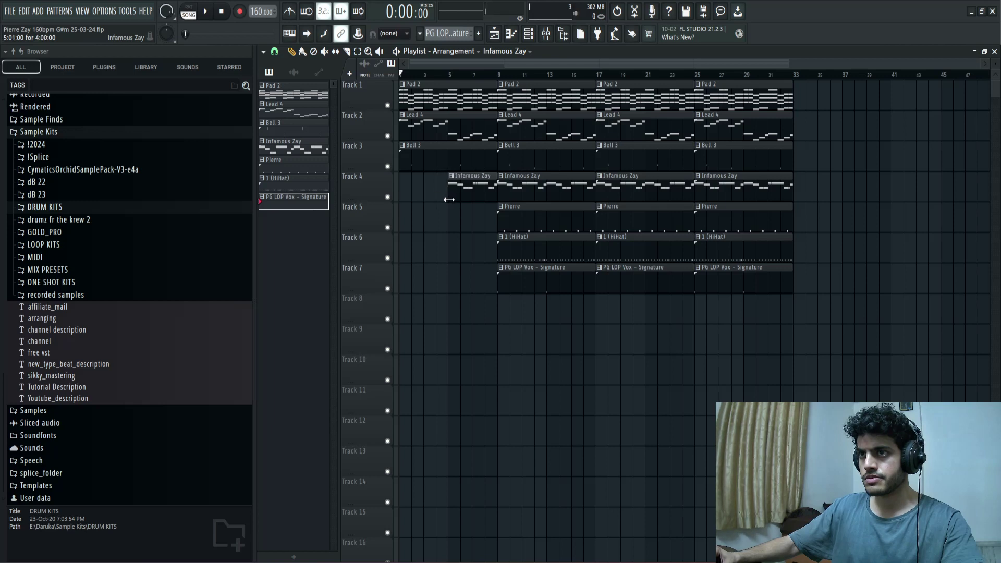
right_click(431, 135)
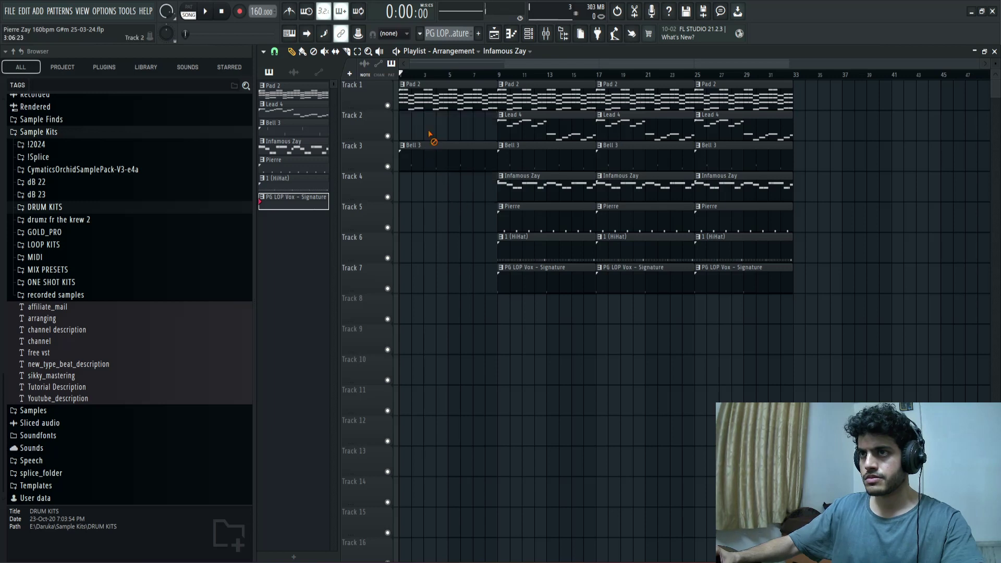
right_click(437, 167)
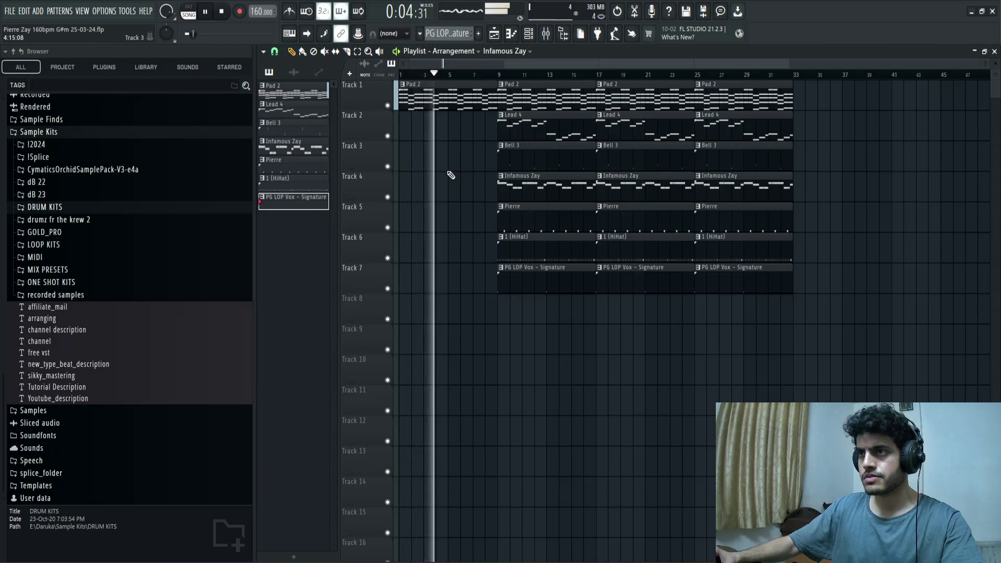
Step: Copy the bar 9 Infamous Zay, Pierre, HiHat and vox clips into the intro and trim them to start at bar 5
left_click_drag(452, 172, 545, 320)
key("space")
left_click_drag(557, 177, 465, 189)
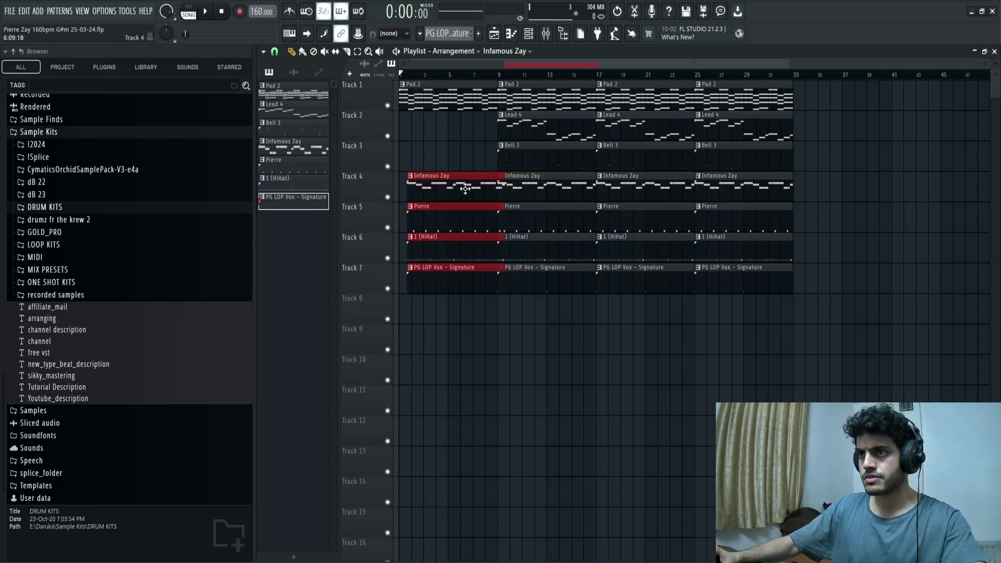
left_click_drag(401, 191, 442, 197)
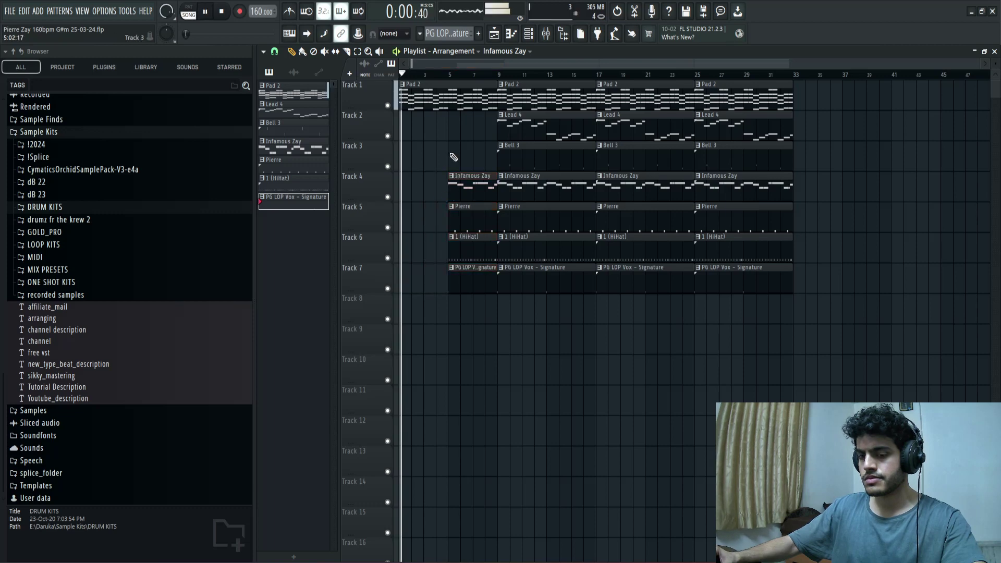
Step: Try trimming the first HiHat clip to start half a bar later, at 5:09, and play the intro
scroll(451, 161, "up", 4)
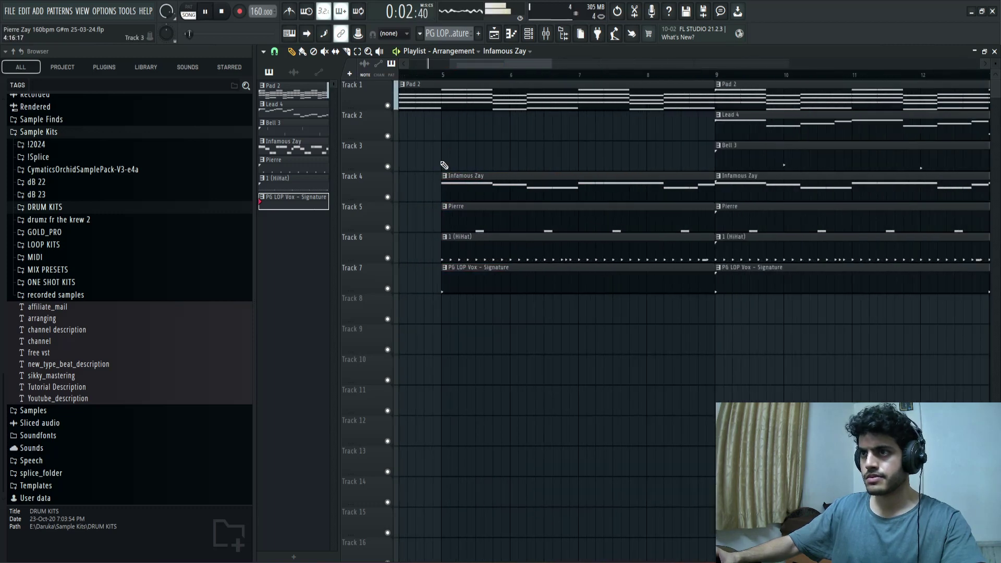
scroll(459, 217, "up", 2)
left_click_drag(454, 252, 502, 254)
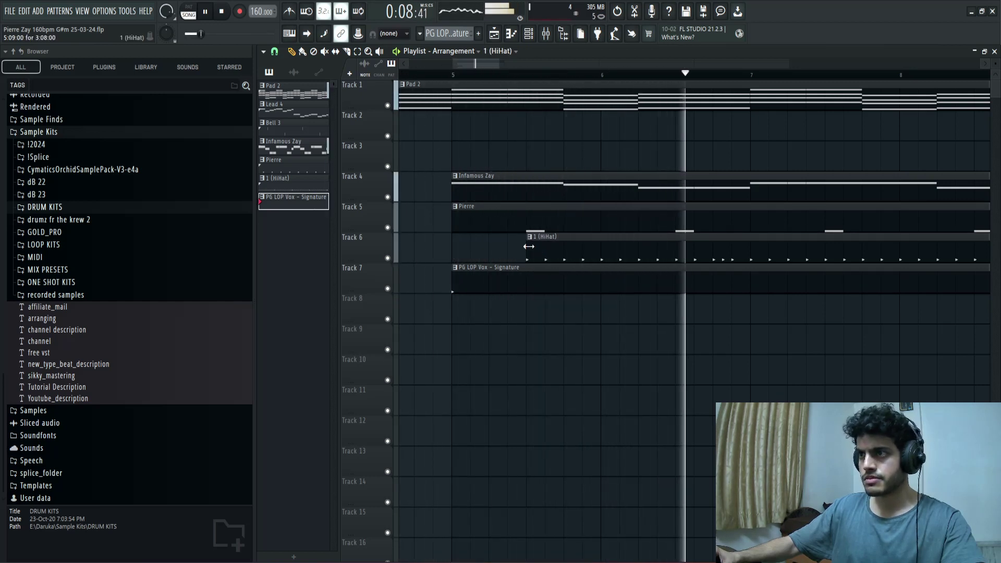
scroll(524, 316, "down", 3)
scroll(524, 316, "down", 4)
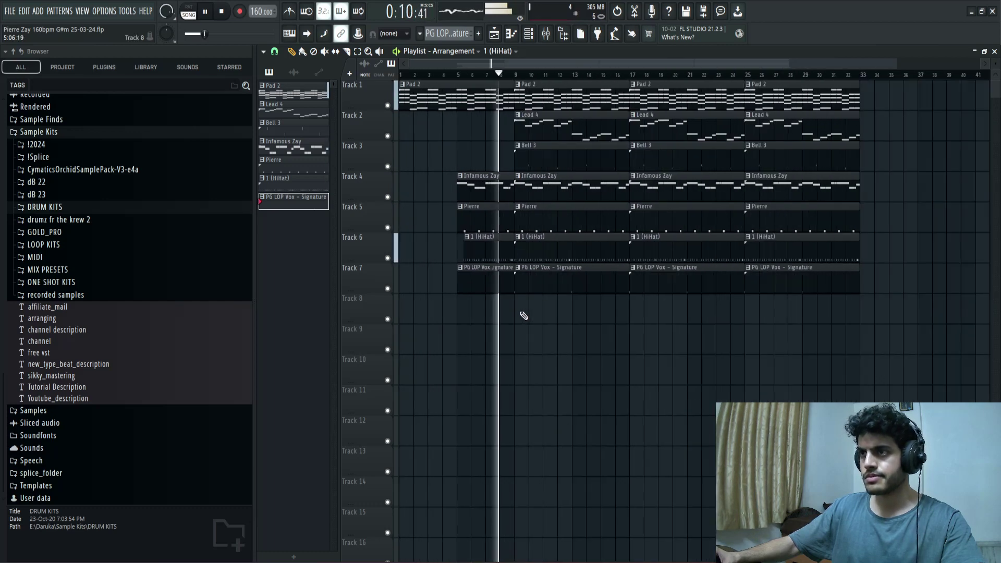
scroll(501, 315, "down", 2)
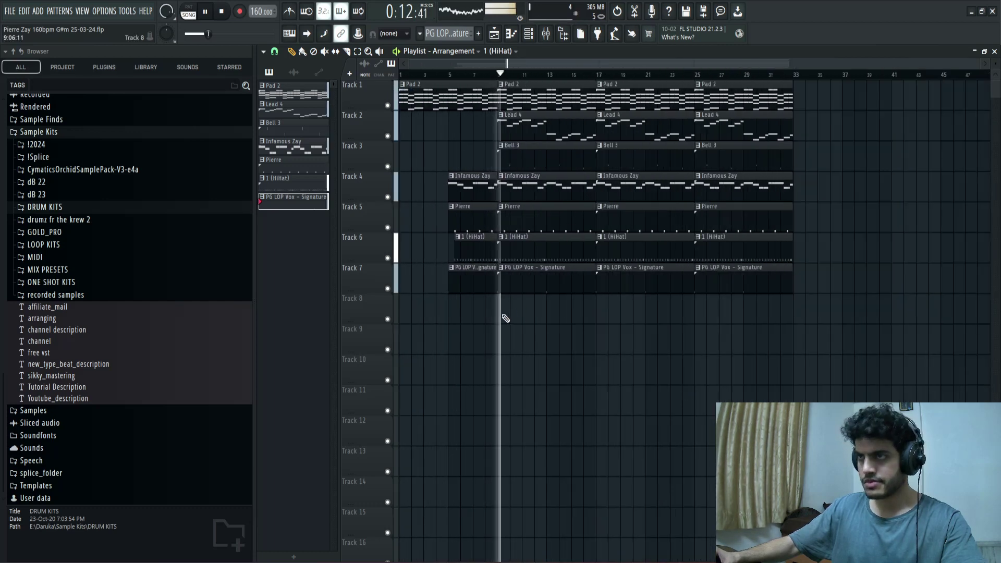
scroll(457, 323, "down", 3)
key("space")
Step: Extend the start of the first HiHat clip back to bar 5
scroll(413, 302, "up", 3)
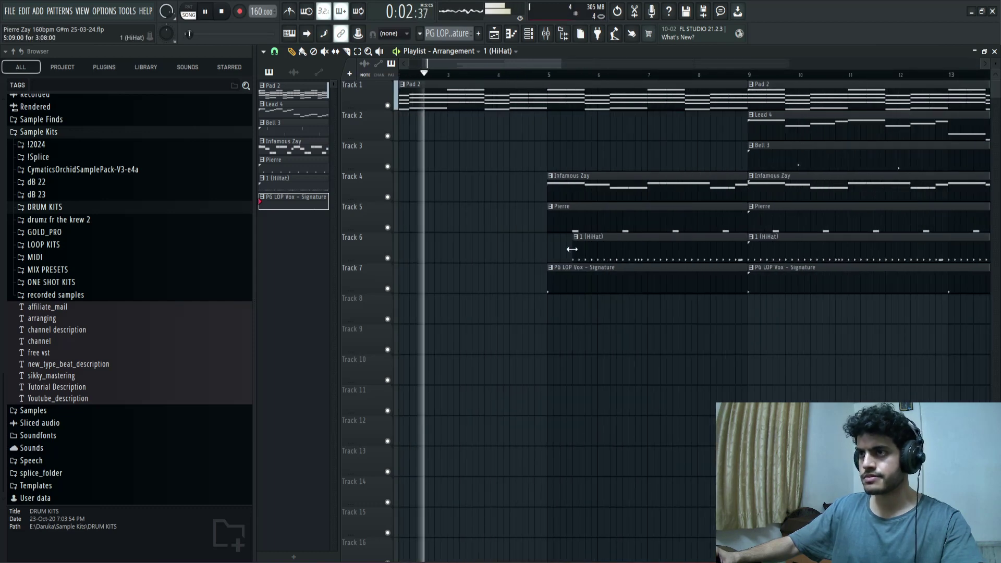
left_click_drag(572, 249, 548, 251)
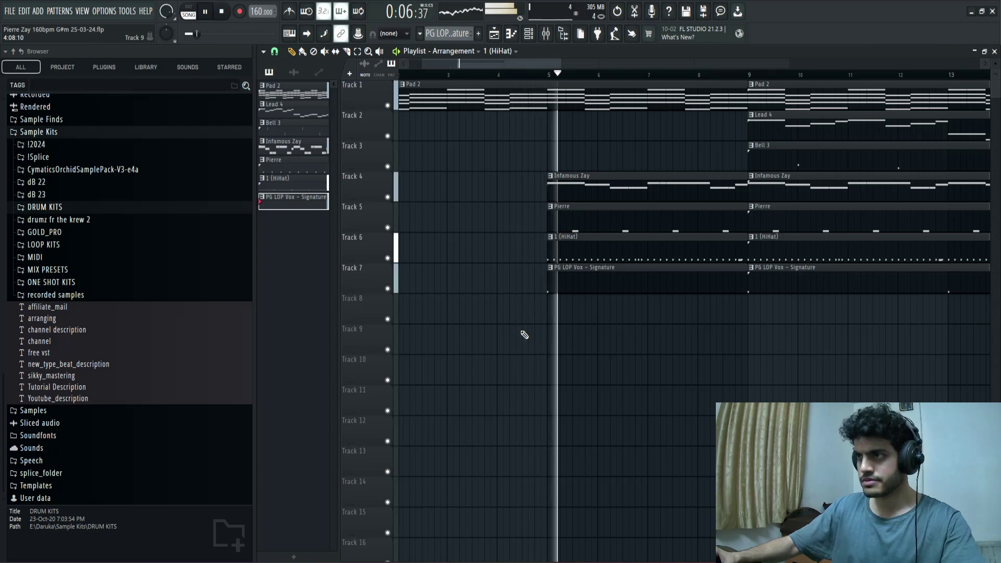
scroll(522, 338, "down", 3)
scroll(522, 340, "down", 3)
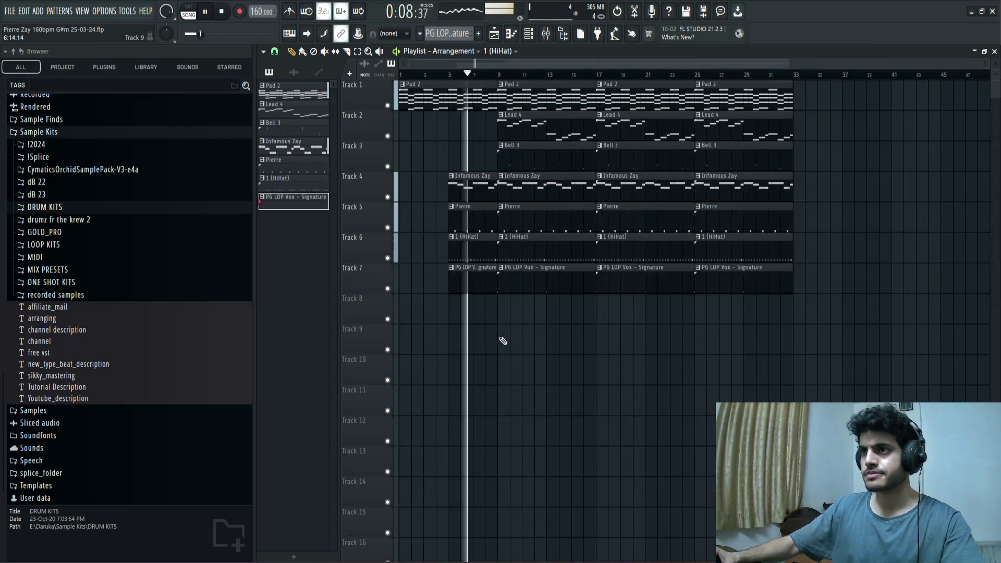
Step: Delete the Bell 3 clip that starts at bar 9
scroll(452, 341, "up", 3)
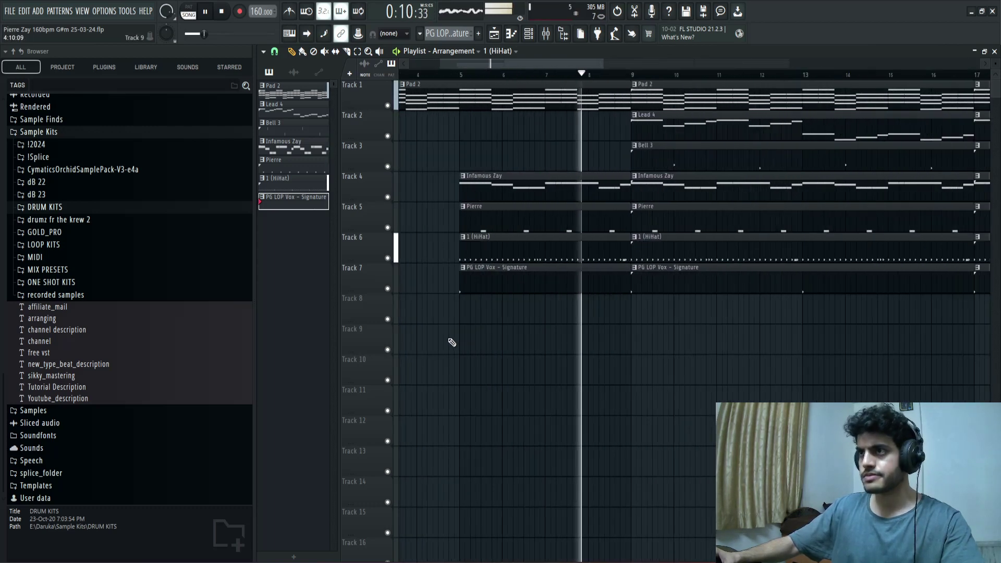
scroll(565, 336, "down", 3)
right_click(547, 165)
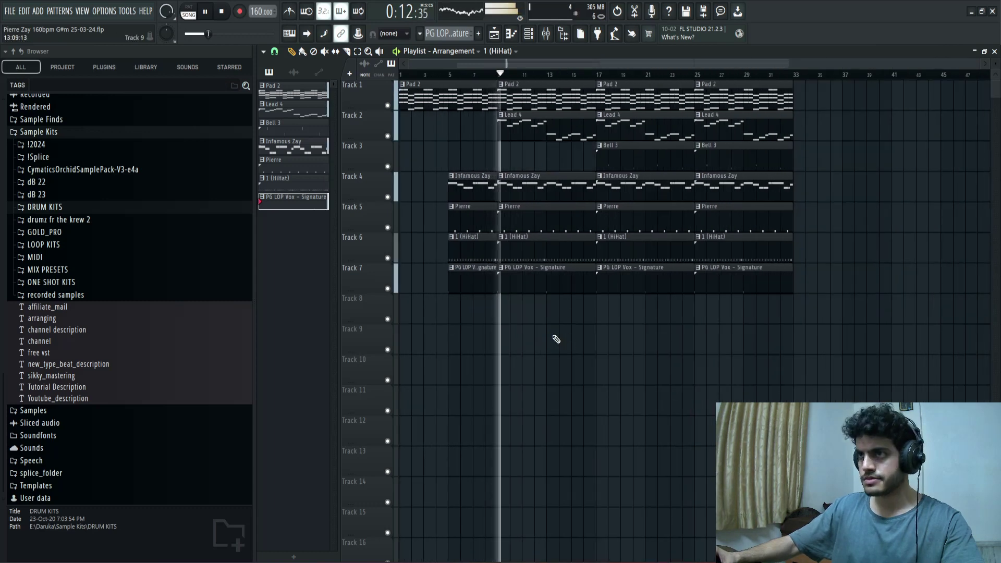
Step: Shorten the Lead 4 clip at bar 9 to four bars and duplicate it at bar 13
scroll(543, 335, "up", 3)
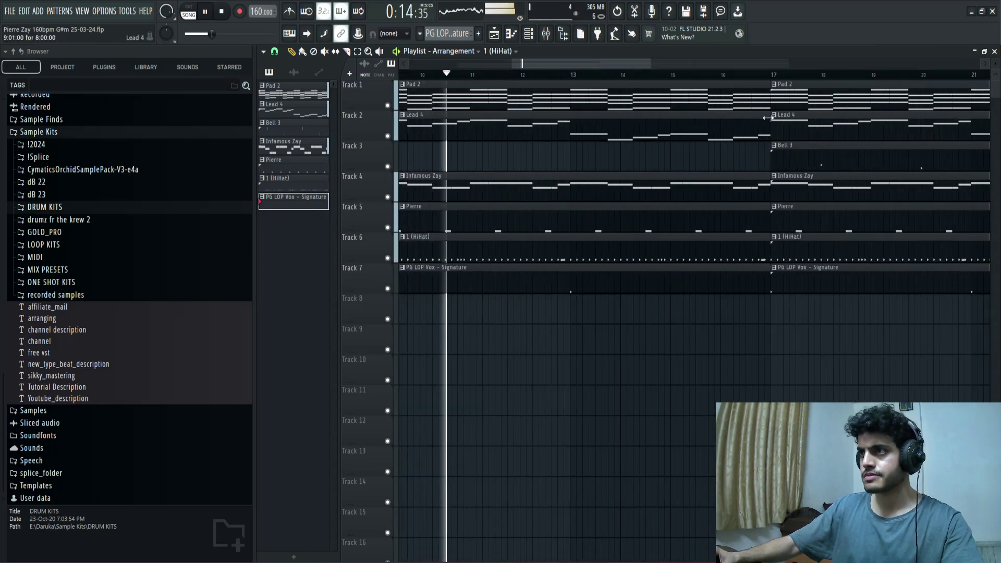
left_click_drag(770, 122, 567, 122)
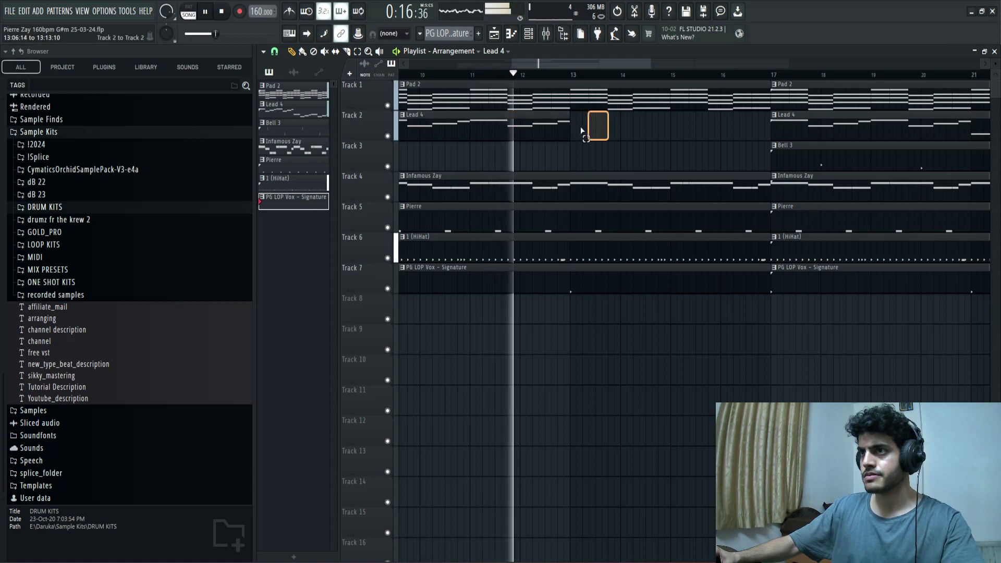
key("ctrl+b")
scroll(582, 331, "down", 3)
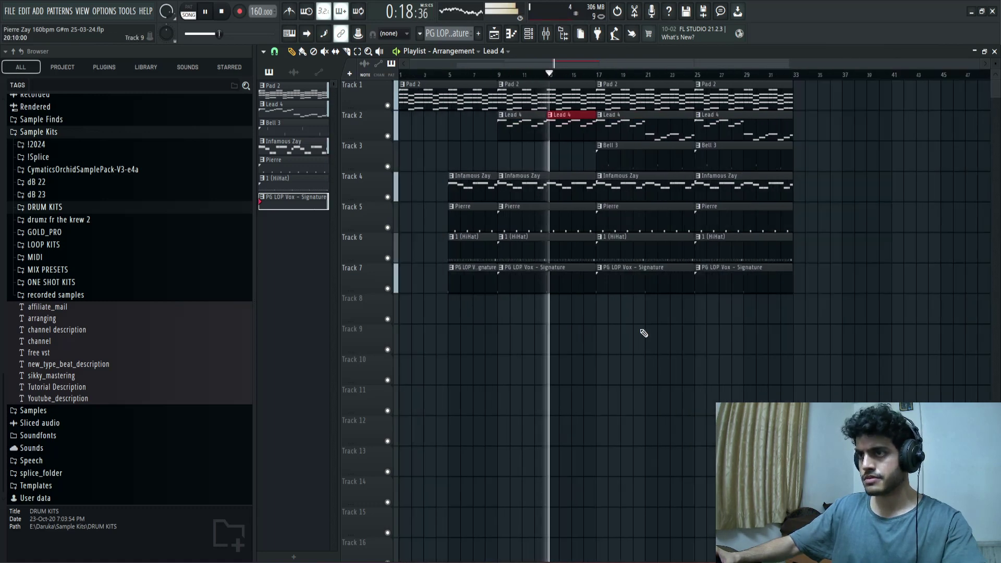
scroll(615, 320, "up", 2)
scroll(576, 320, "down", 2)
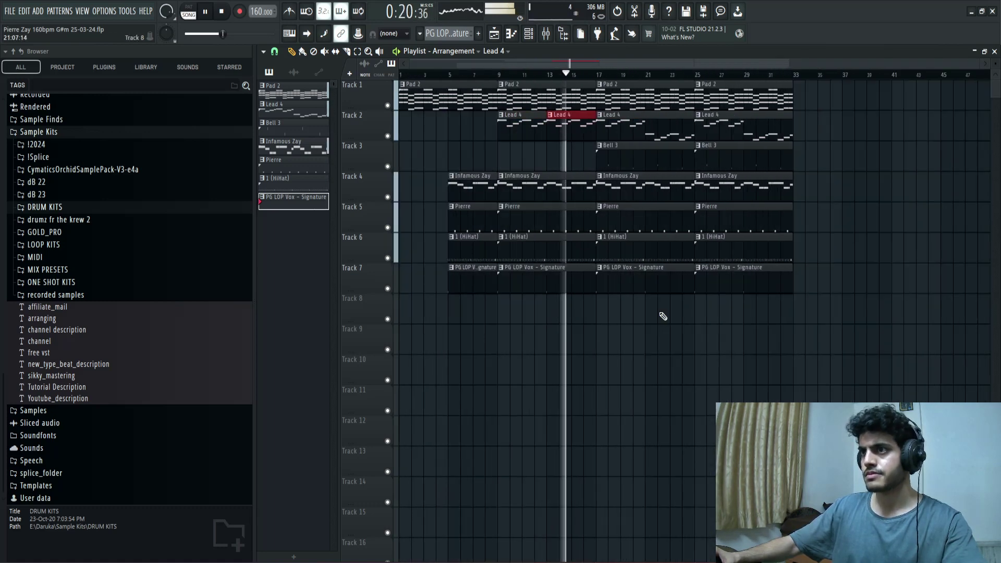
Step: Delete the PG LOP Vox clip at bar 17 and save the project
scroll(647, 316, "up", 2)
scroll(650, 318, "down", 2)
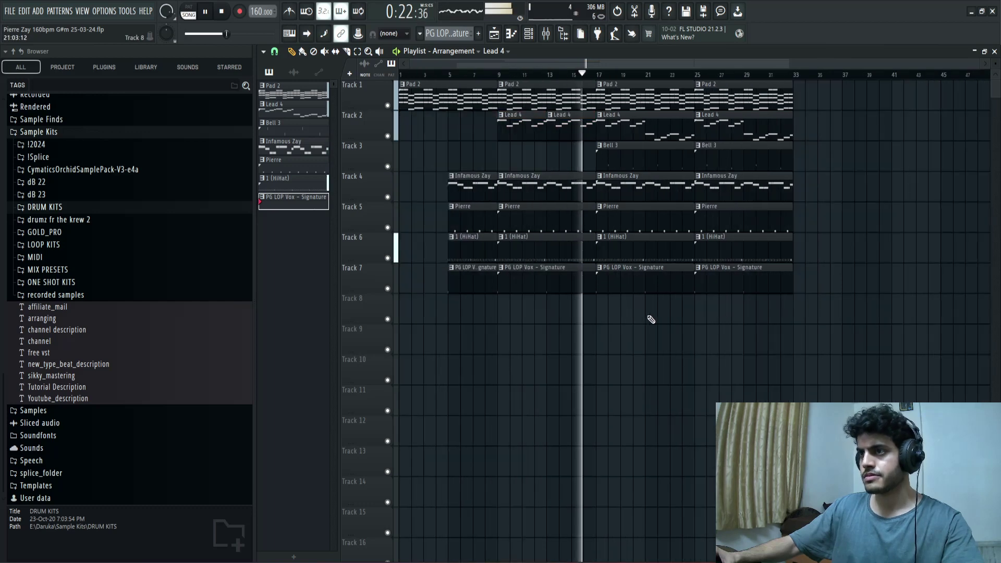
right_click(632, 271)
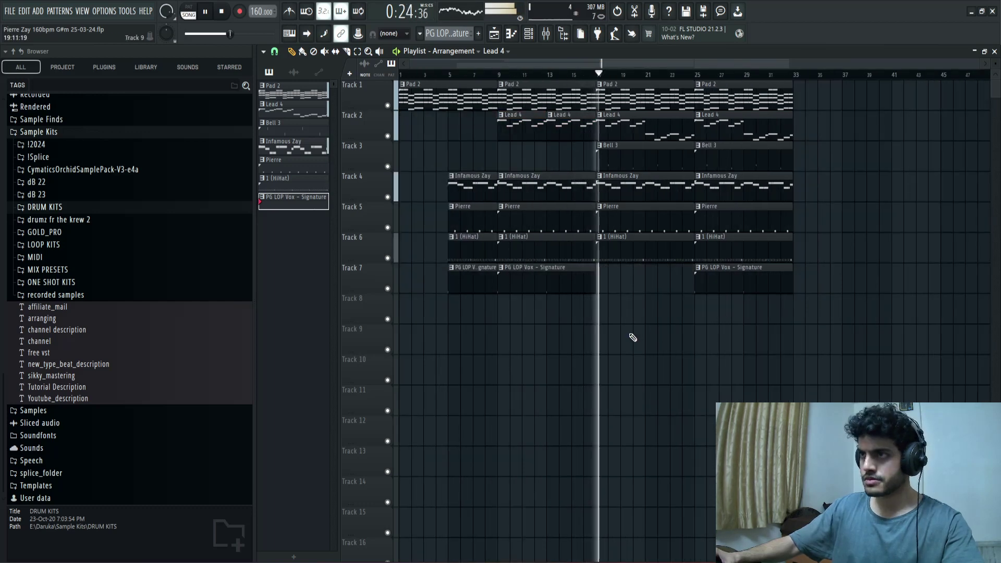
scroll(620, 339, "up", 2)
scroll(600, 339, "down", 2)
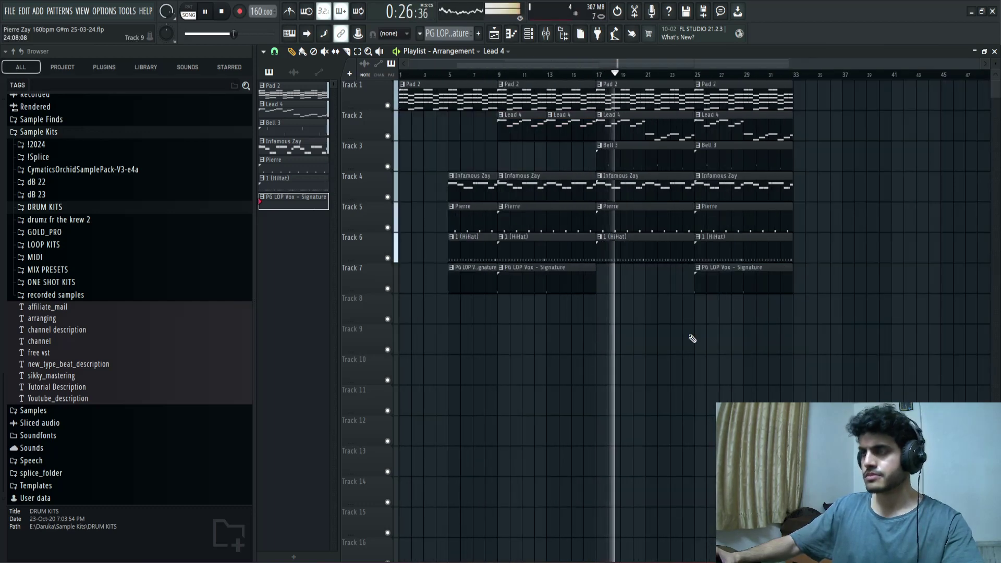
scroll(604, 336, "up", 2)
scroll(599, 346, "down", 2)
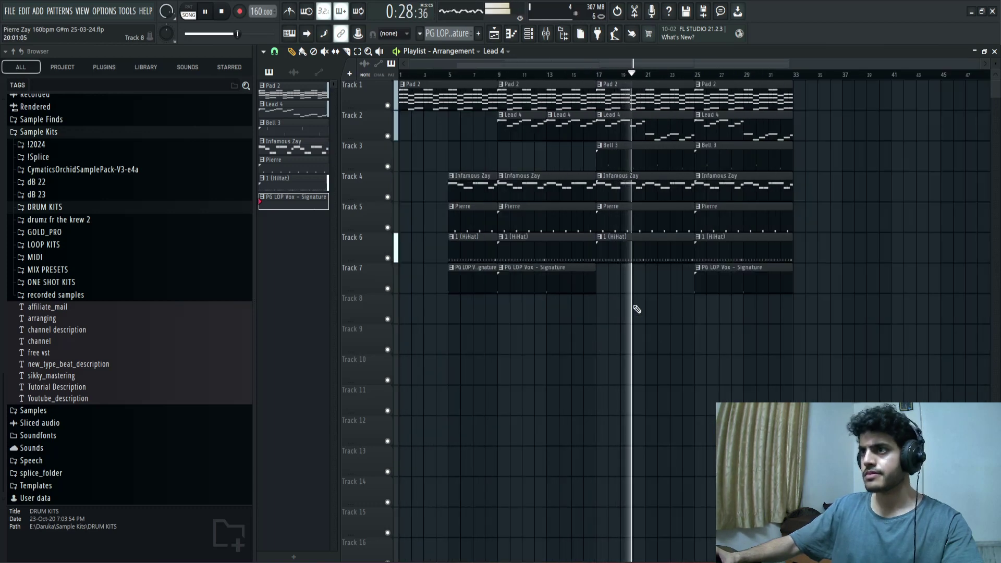
key("ctrl+s")
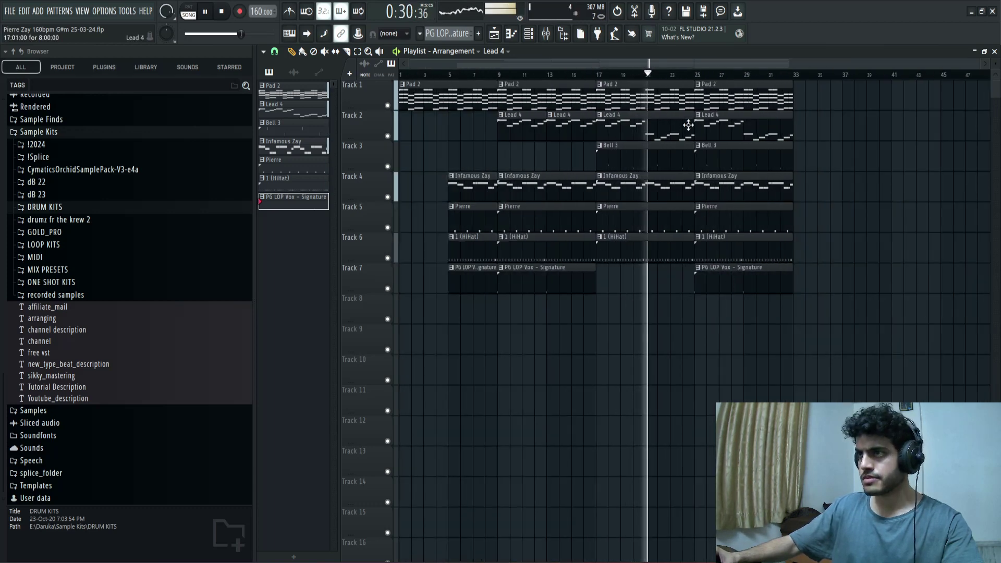
Step: Shorten the Lead 4 clip at bar 17 to four bars and duplicate it at bar 21
scroll(728, 287, "up", 3)
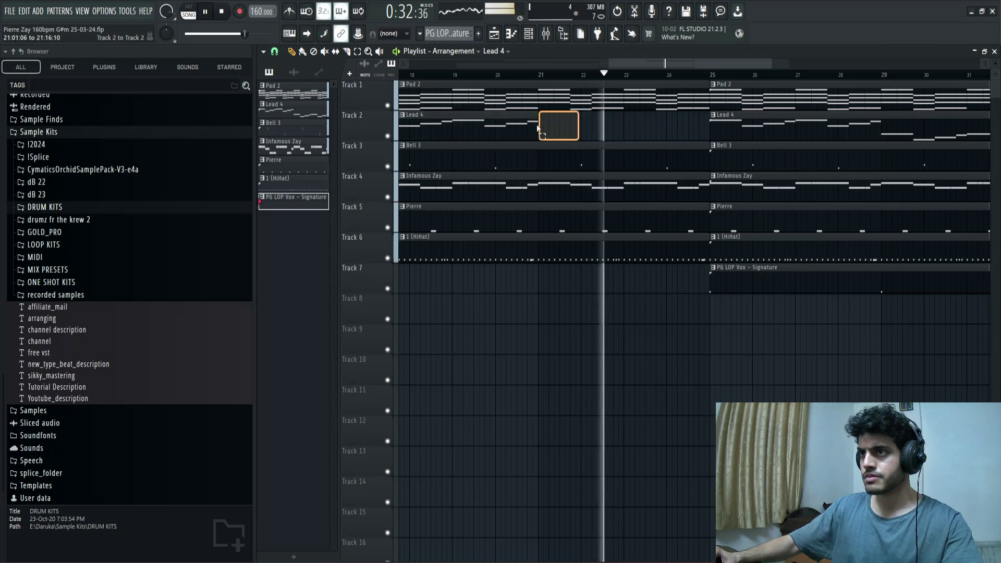
left_click(558, 123)
scroll(678, 157, "down", 4)
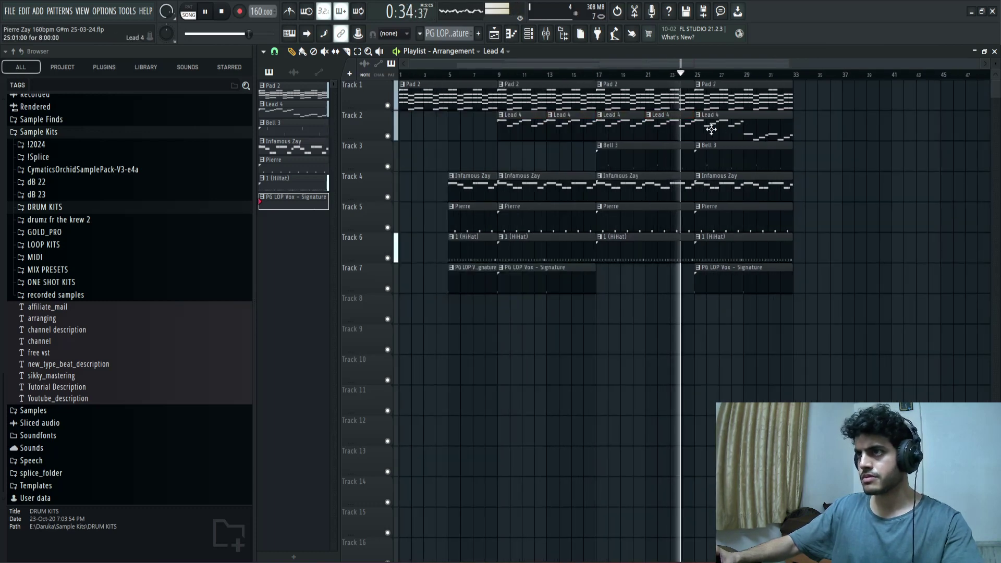
Step: Split the Lead 4 clip at bar 29, replace its first half with the second half at bar 25, and duplicate it at bar 29
scroll(638, 132, "up", 4)
key("space")
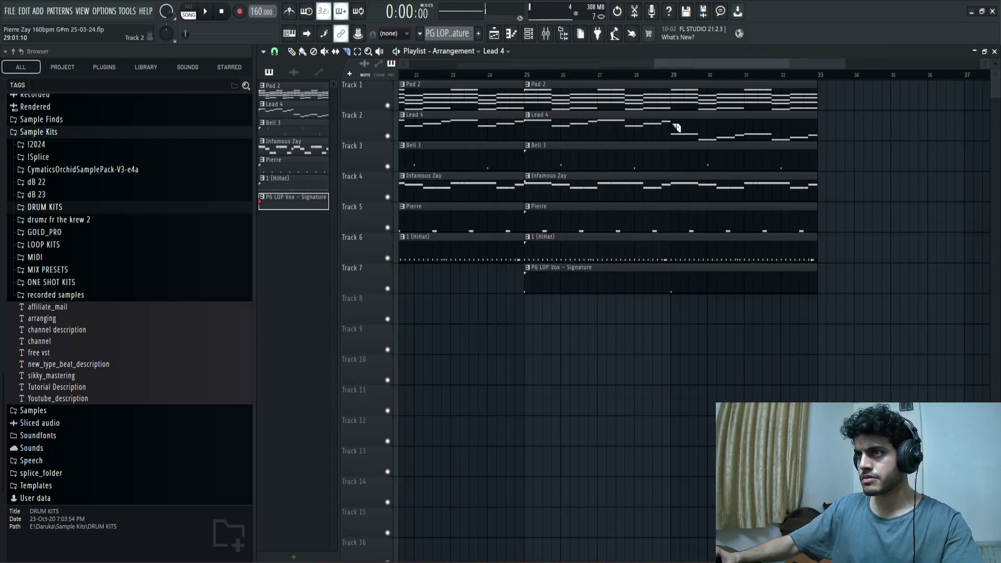
right_click(657, 128)
left_click_drag(754, 118, 611, 119)
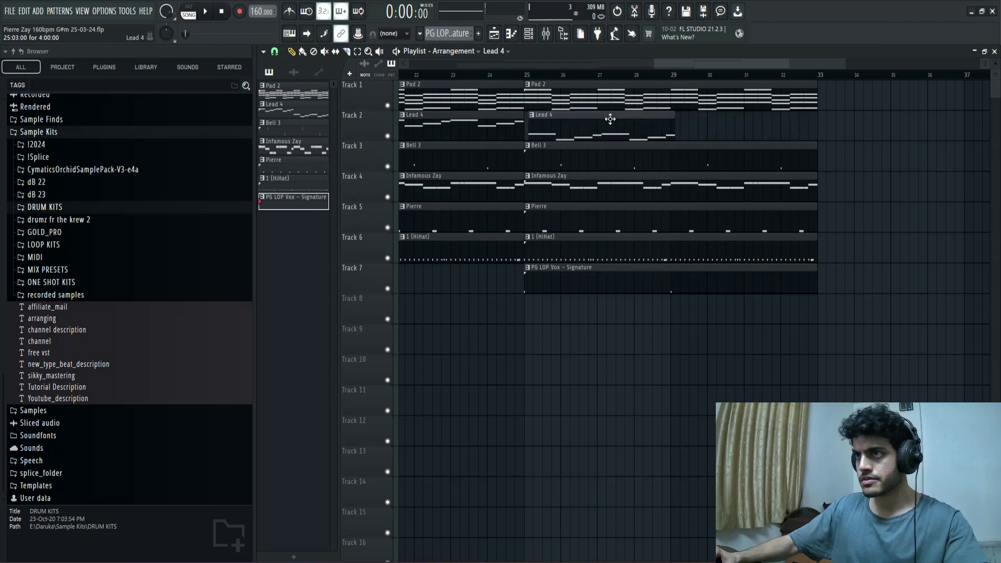
key("ctrl+b")
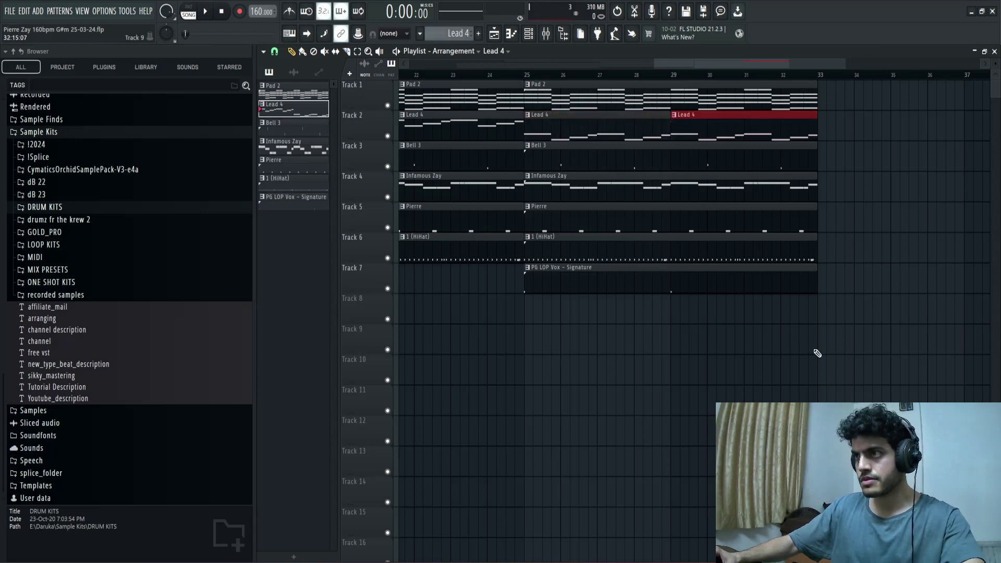
Step: Trim the ends of the Infamous Zay, Pierre and HiHat clips together, leaving a gap of about a third of a bar before bar 25
scroll(522, 306, "up", 2)
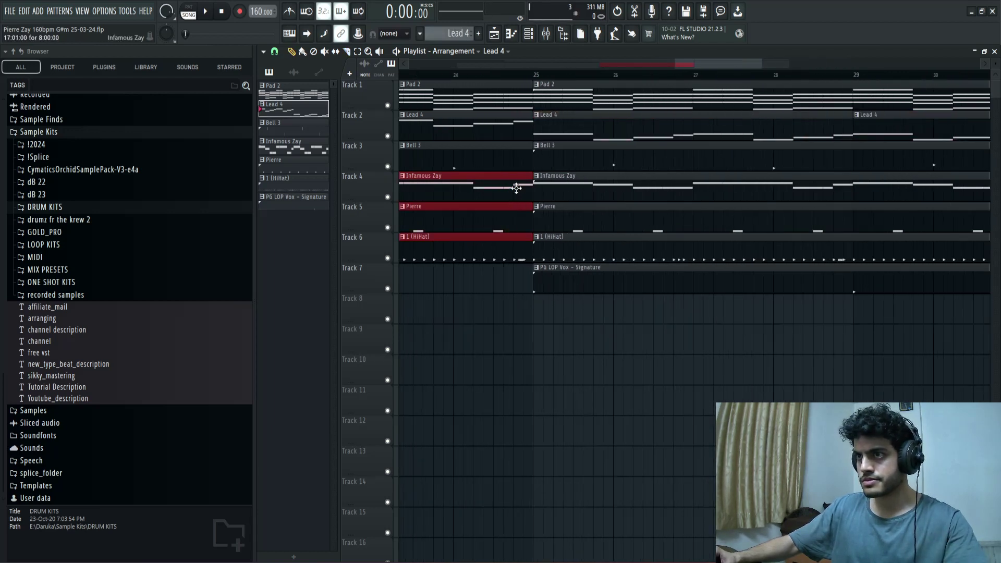
key("space")
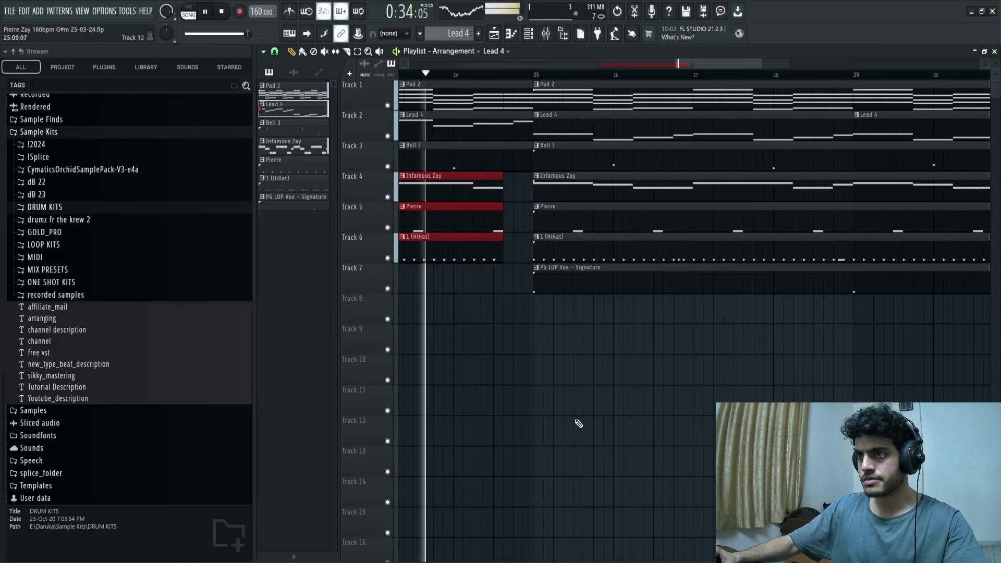
scroll(600, 340, "down", 3)
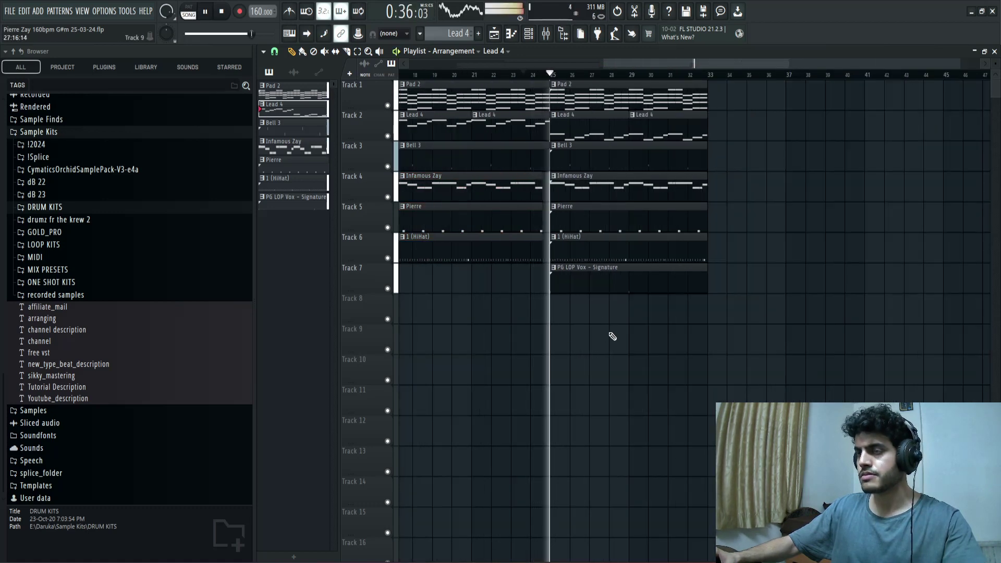
Step: Shorten the PG LOP Vox clip at bar 25 to four bars
scroll(623, 326, "up", 2)
left_click_drag(803, 280, 637, 283)
scroll(655, 309, "down", 3)
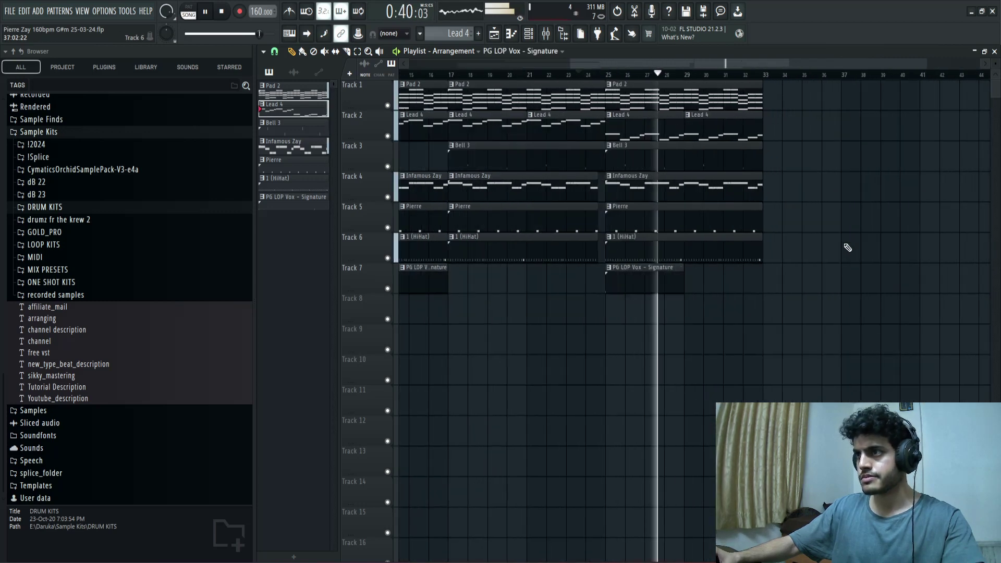
left_click_drag(754, 108, 757, 108)
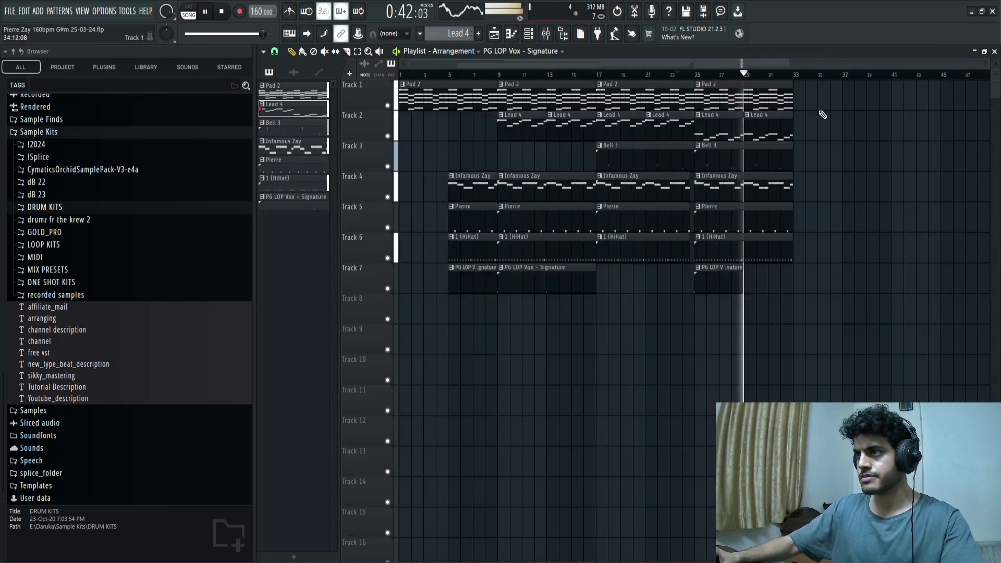
Step: Delete the Bell 3 clip at bar 25 and duplicate the remaining clips of bars 25 to 32 at bar 33
right_click(773, 162)
left_click_drag(846, 82, 695, 263)
key("ctrl+b")
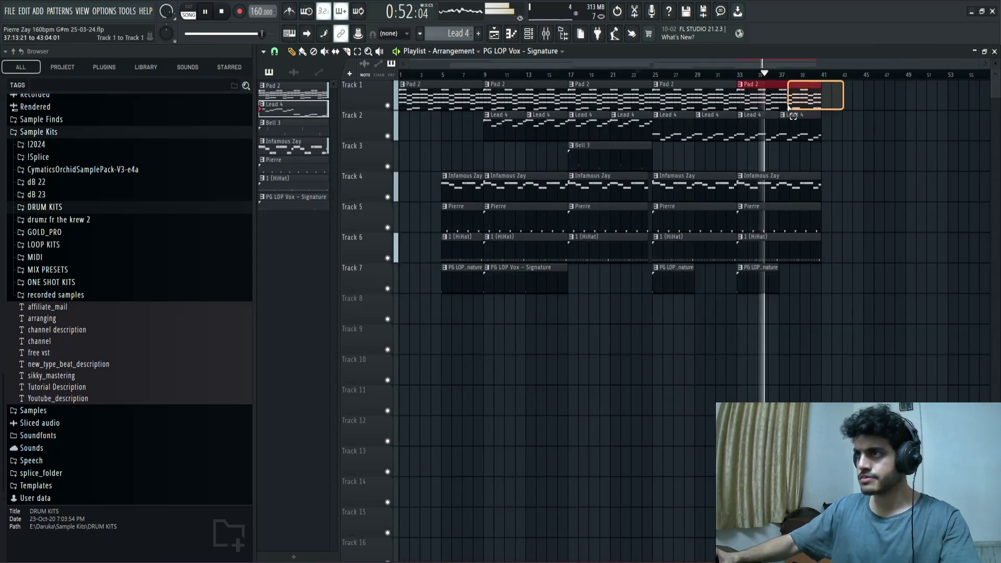
Step: Duplicate the Pad 2, Infamous Zay, HiHat and Pierre clips of bar 33 at bar 41
key("ctrl+b")
scroll(866, 240, "down", 3)
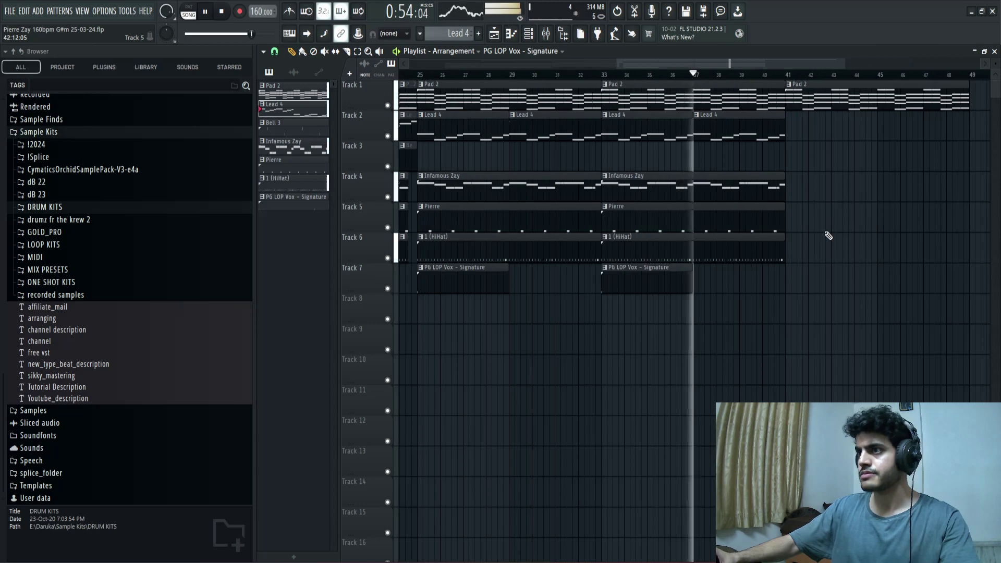
left_click_drag(838, 175, 770, 197)
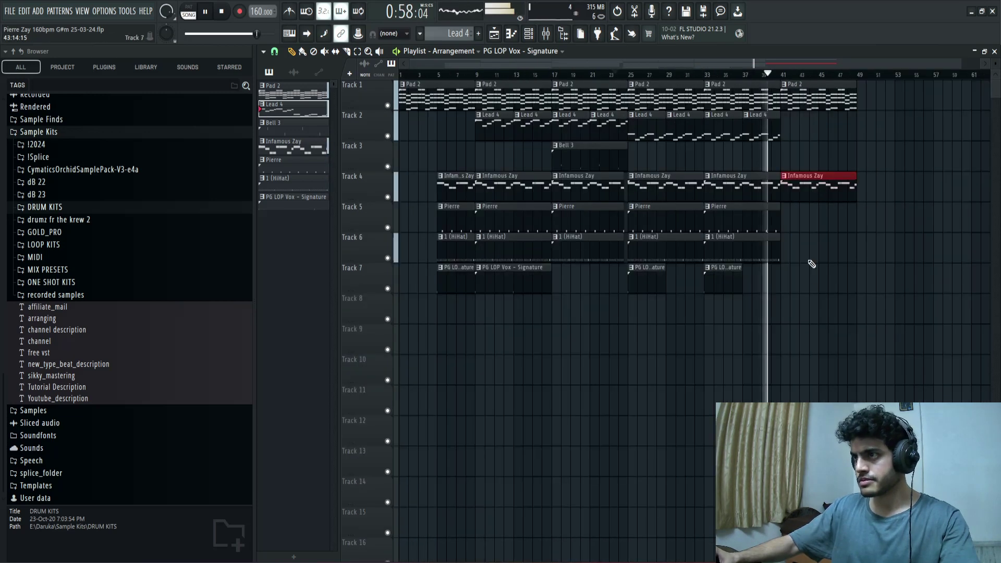
scroll(813, 263, "up", 3)
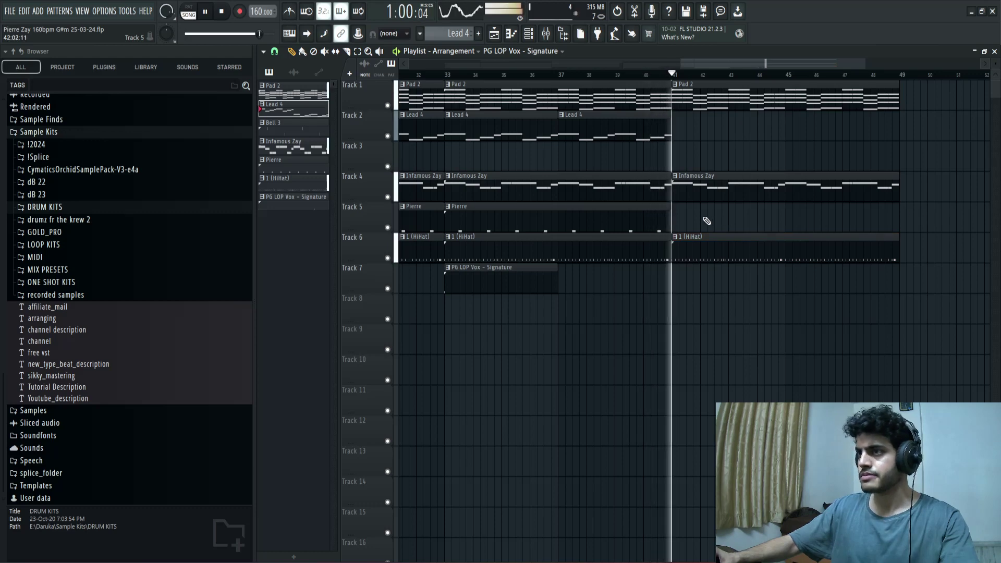
left_click_drag(708, 221, 634, 229)
key("ctrl+b")
scroll(726, 358, "down", 2)
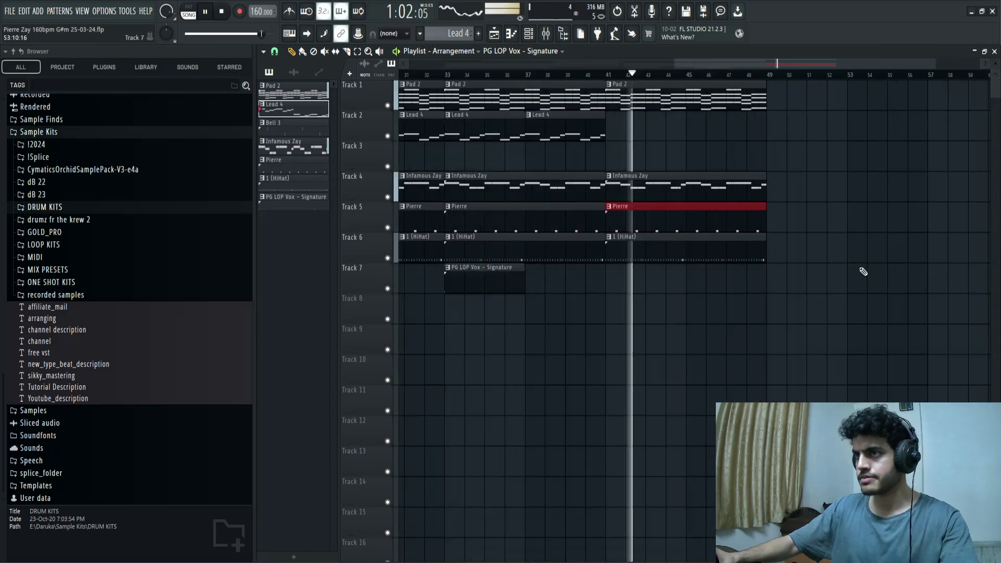
scroll(864, 272, "down", 3)
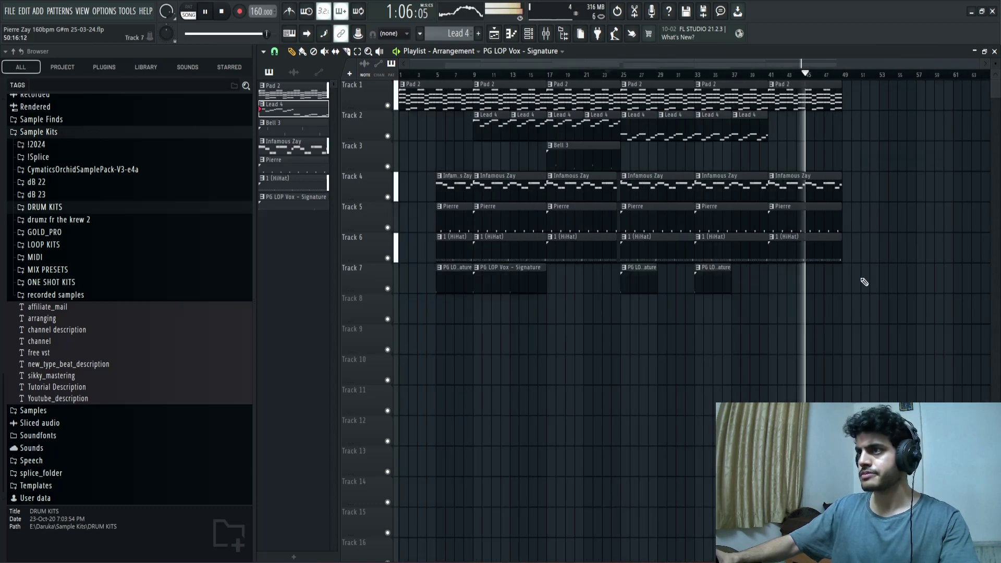
Step: Duplicate the Pad 2 and Infamous Zay clips of bar 41 at bar 49
left_click_drag(821, 121, 806, 262)
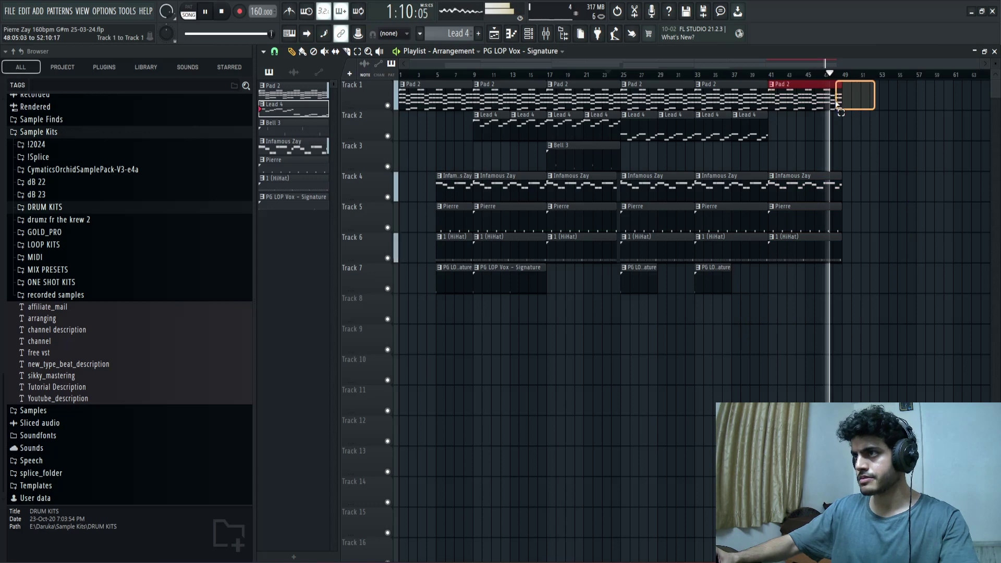
left_click_drag(837, 104, 837, 105)
key("ctrl+b")
left_click_drag(873, 181, 835, 192)
key("ctrl+b")
Step: Trim the end of the HiHat clip at bar 41 to a length of 7:10:00, leaving a short gap before bar 49
scroll(863, 327, "up", 5)
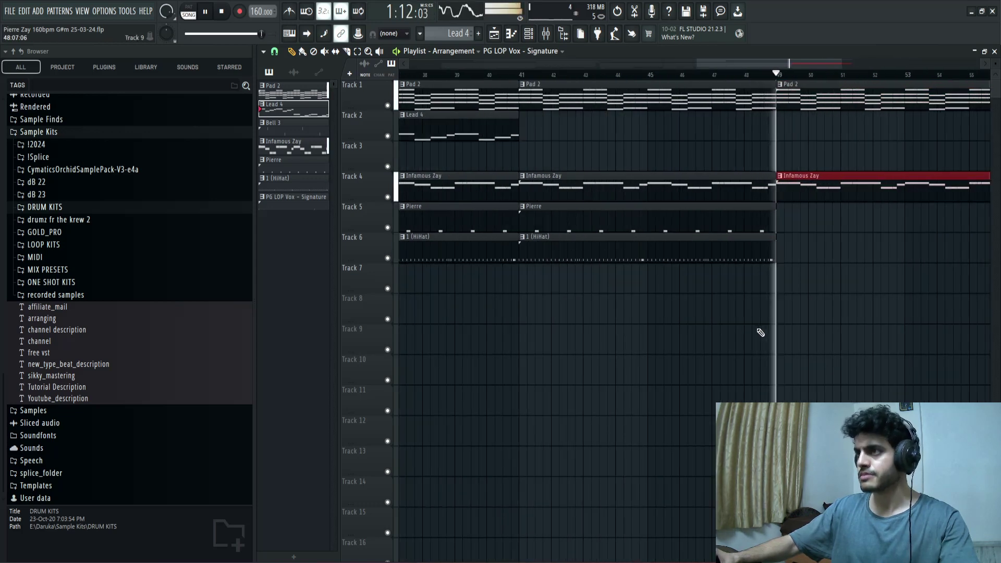
scroll(766, 332, "up", 3)
left_click(779, 240)
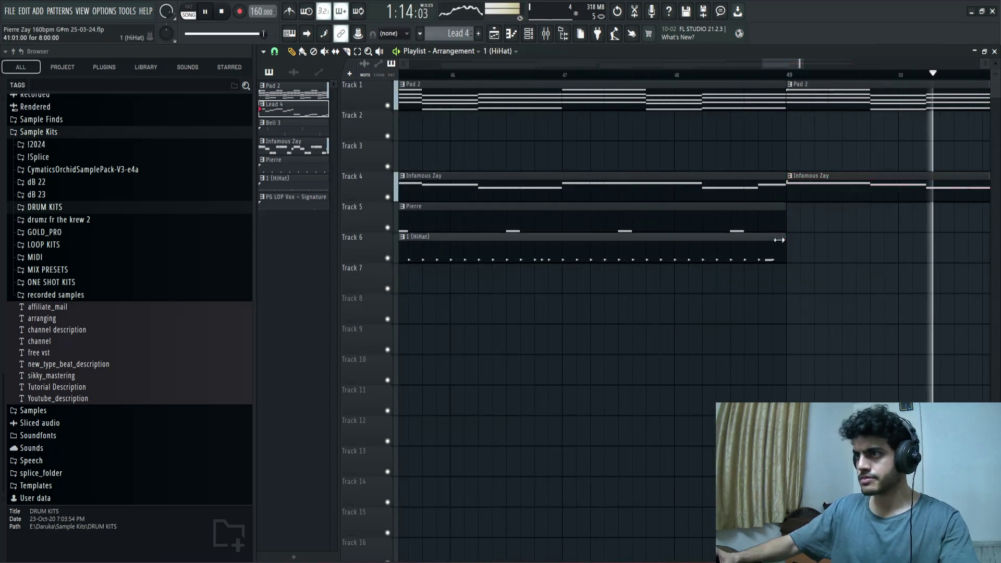
left_click_drag(780, 240, 714, 277)
Step: Shorten the Infamous Zay clip at bar 49 to four bars
scroll(808, 261, "down", 4)
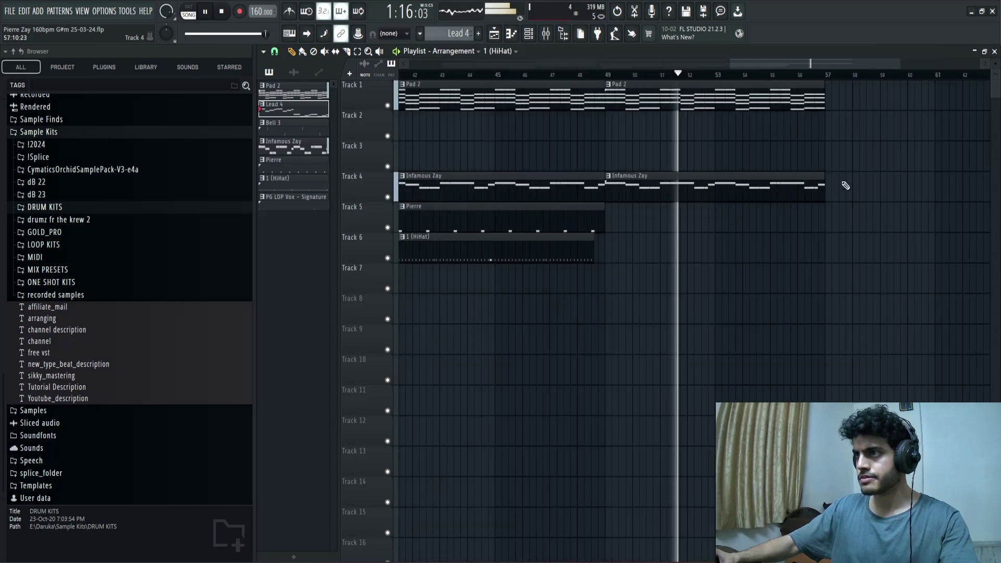
left_click_drag(824, 186, 733, 194)
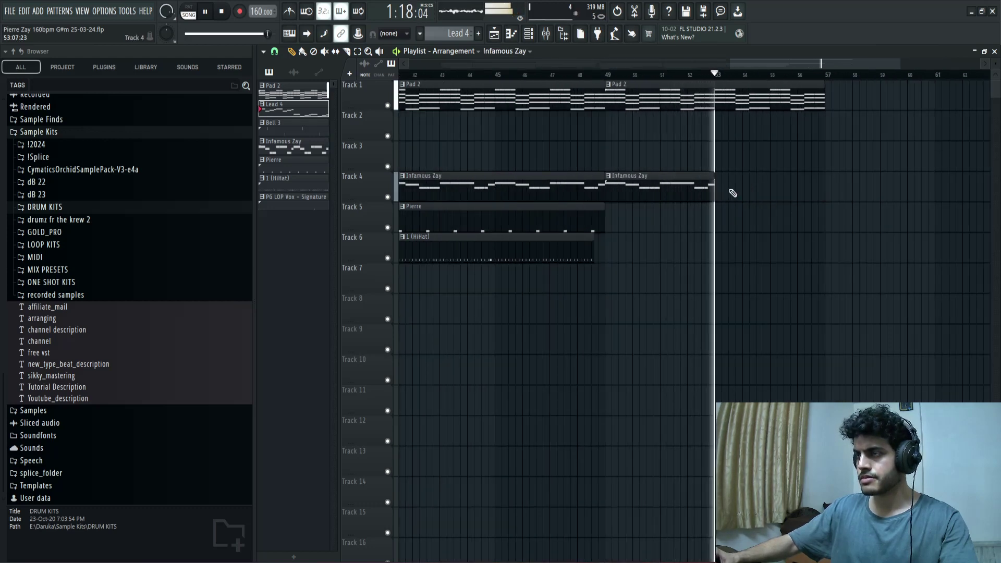
scroll(787, 225, "down", 5)
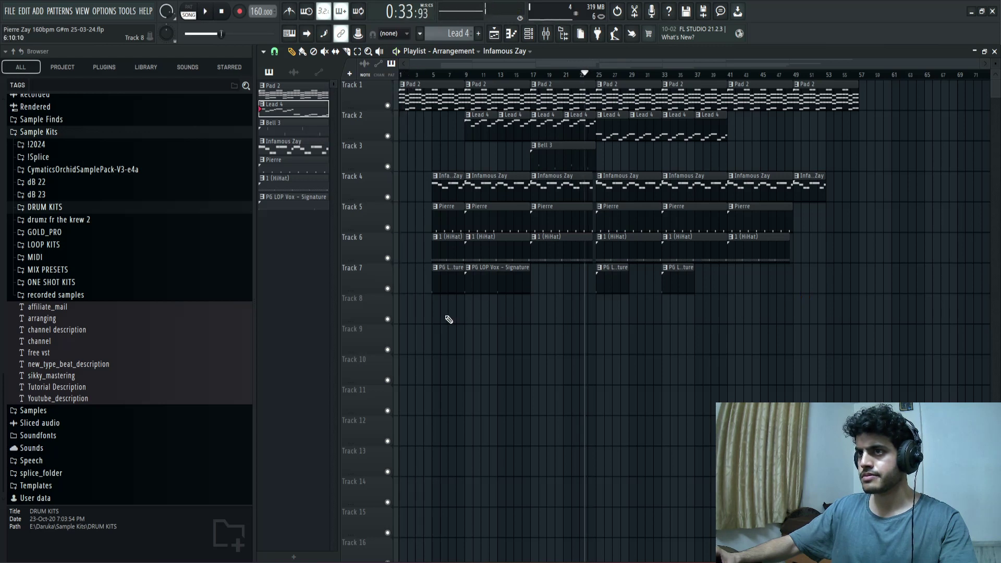
Step: Copy all clips of bars 9 to 40 and place the copy at bar 57
left_click_drag(505, 106, 704, 88)
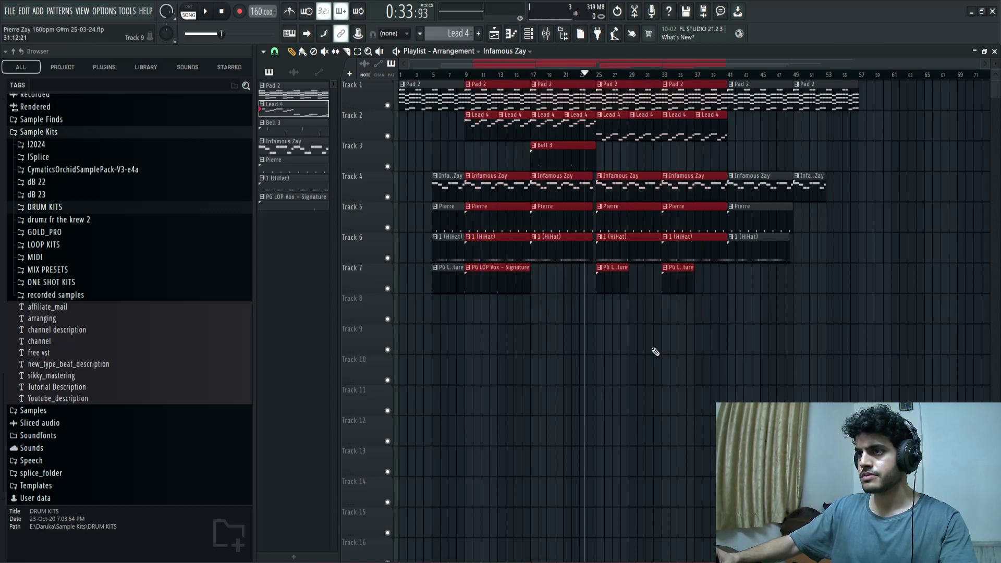
left_click_drag(486, 97, 715, 98)
scroll(715, 98, "down", 8)
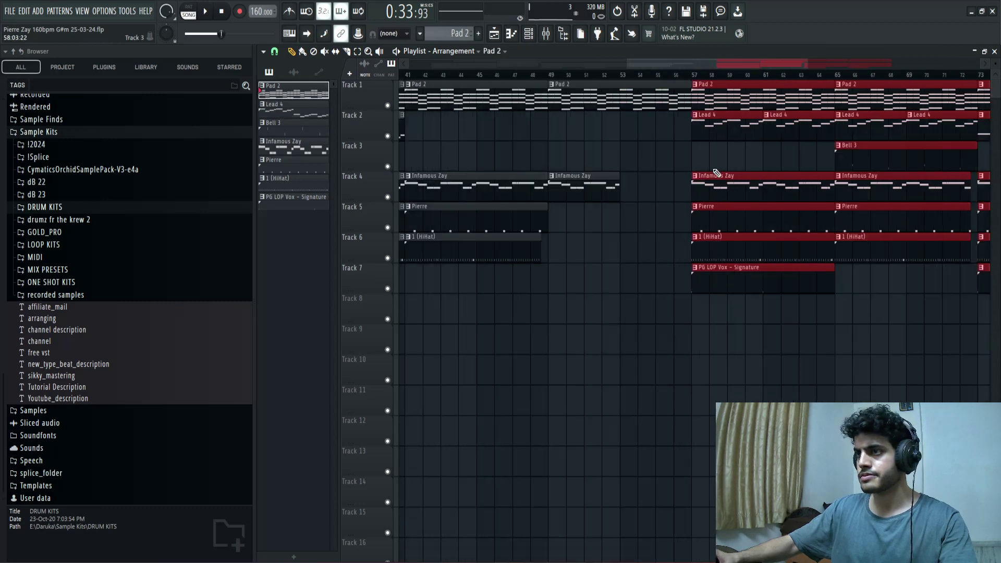
Step: Trim the starts of the bar 57 clips so that Infamous Zay enters at bar 59 and HiHat one beat earlier, and play the transition
left_click(688, 76)
key("space")
scroll(725, 329, "up", 6)
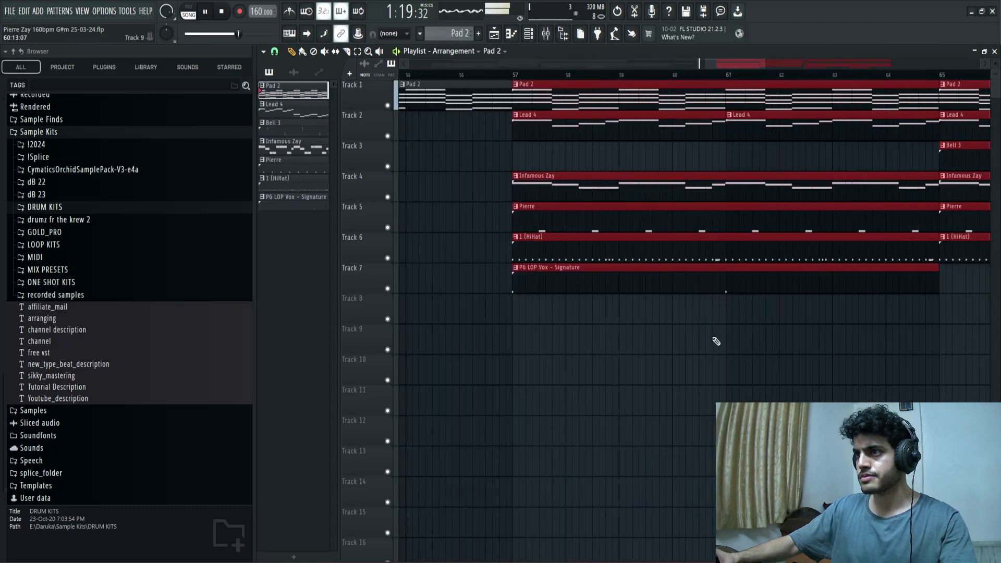
left_click_drag(512, 250, 604, 251)
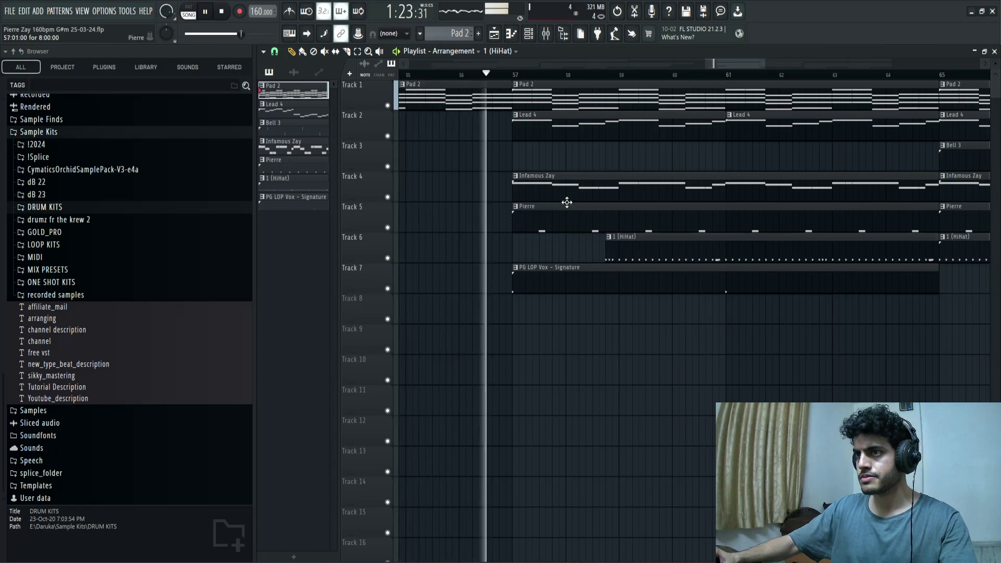
key("space")
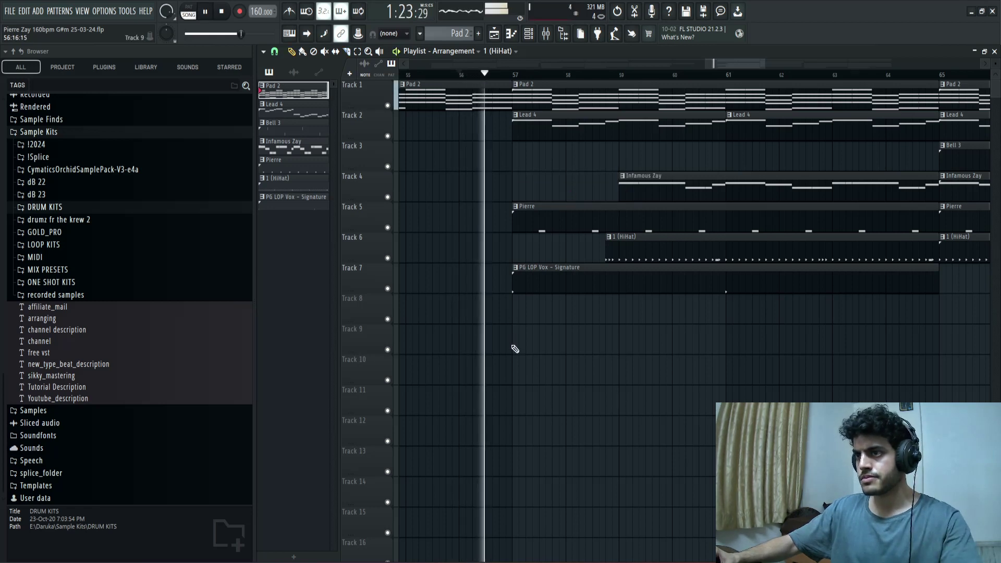
scroll(558, 380, "up", 3)
scroll(600, 369, "down", 3)
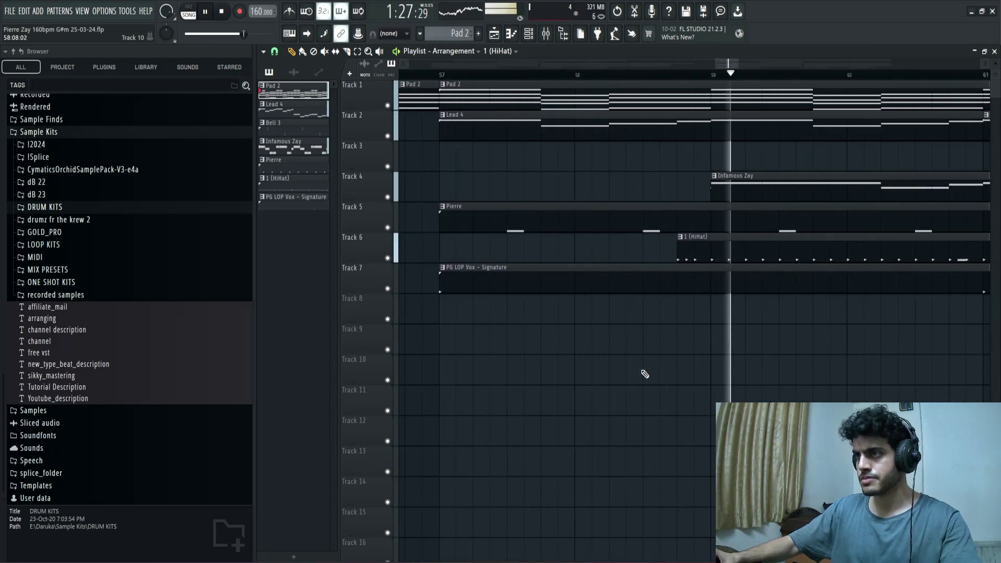
Step: Copy the Pad 2, Infamous Zay, Pierre and HiHat clips of bar 41 to bar 89
scroll(652, 371, "down", 3)
scroll(656, 369, "down", 2)
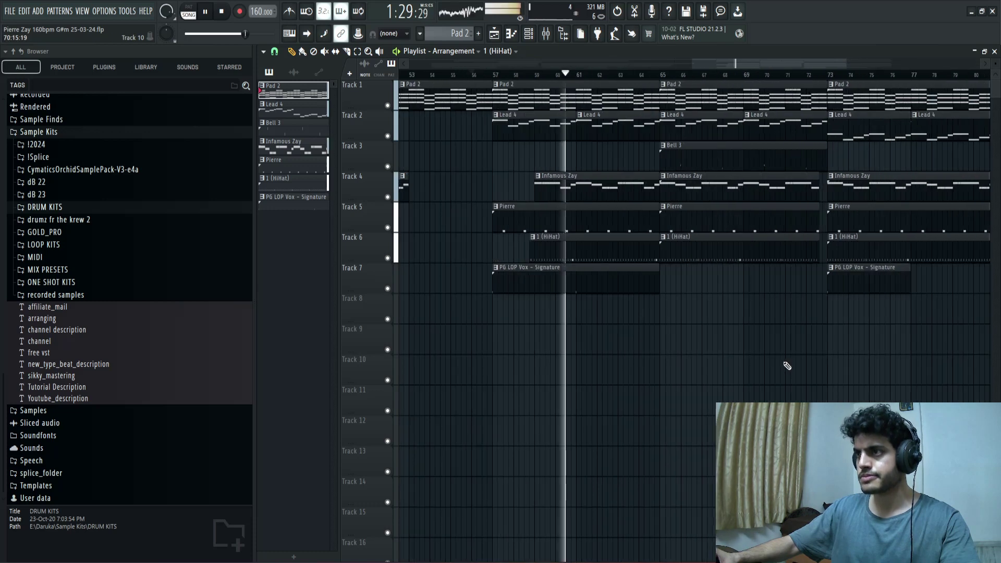
scroll(737, 344, "up", 4)
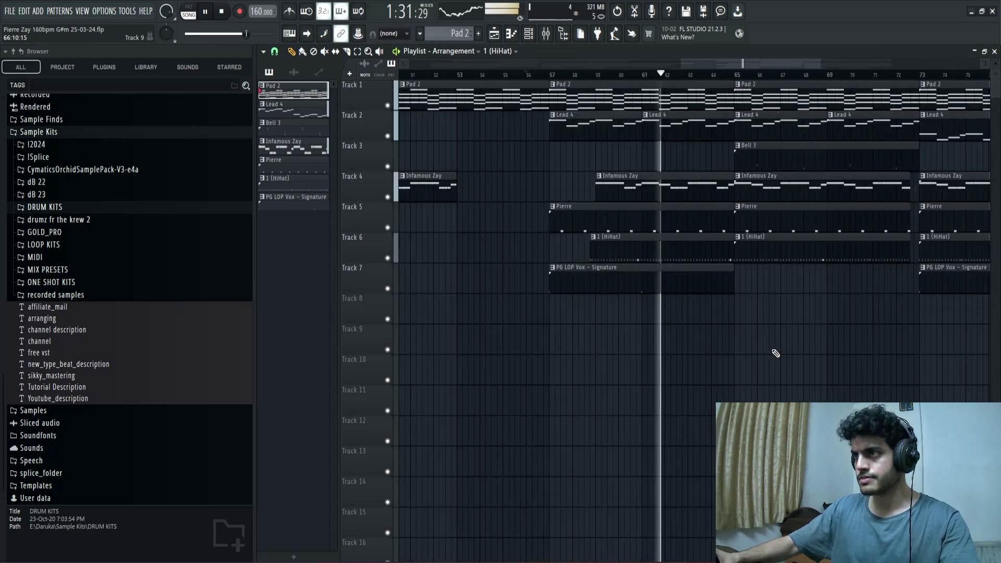
scroll(660, 348, "down", 6)
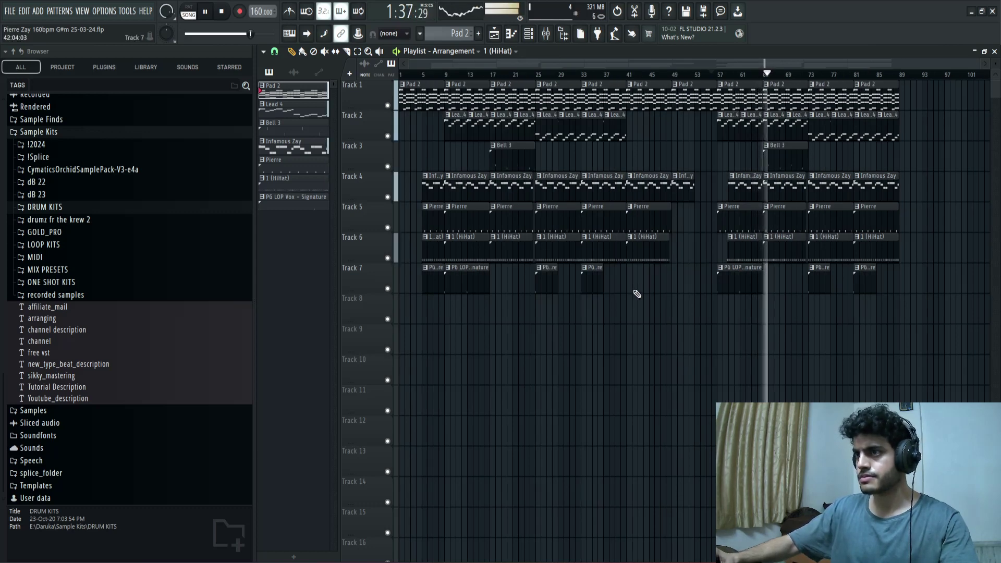
left_click_drag(638, 294, 927, 99)
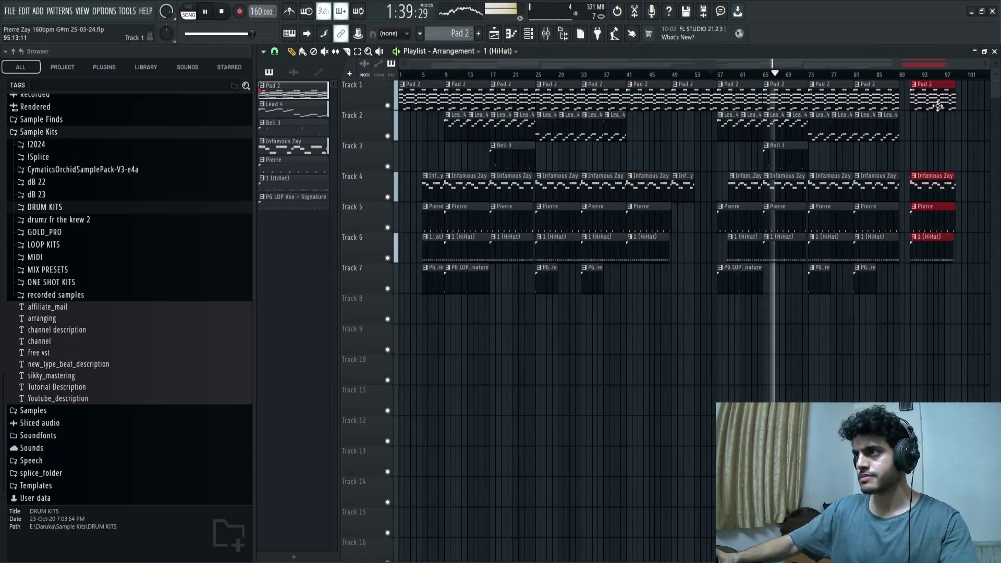
scroll(834, 98, "up", 8)
scroll(817, 97, "down", 5)
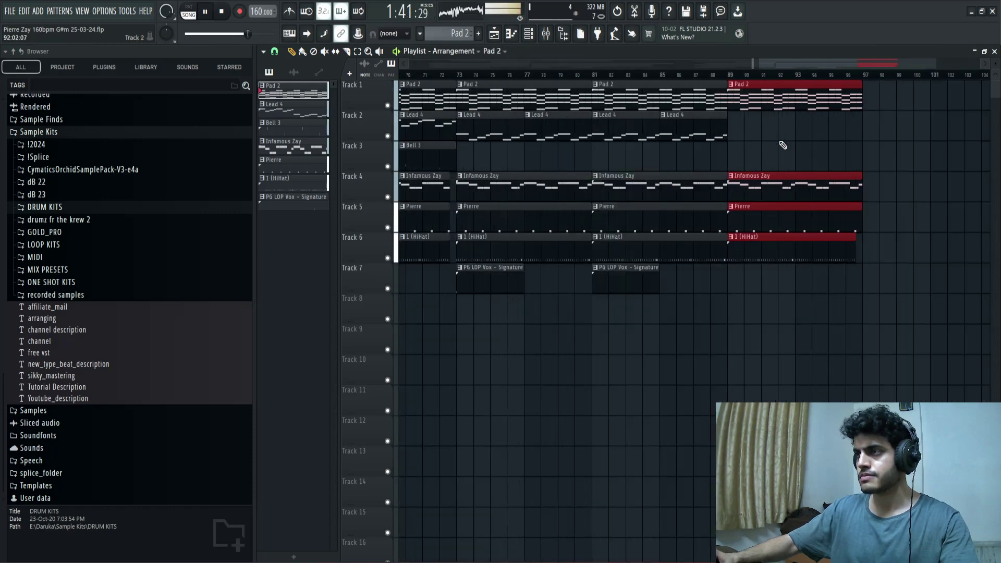
Step: Extend the HiHat clip at bar 89 to eight bars and duplicate the four clips of that section at bar 97
scroll(835, 248, "up", 5)
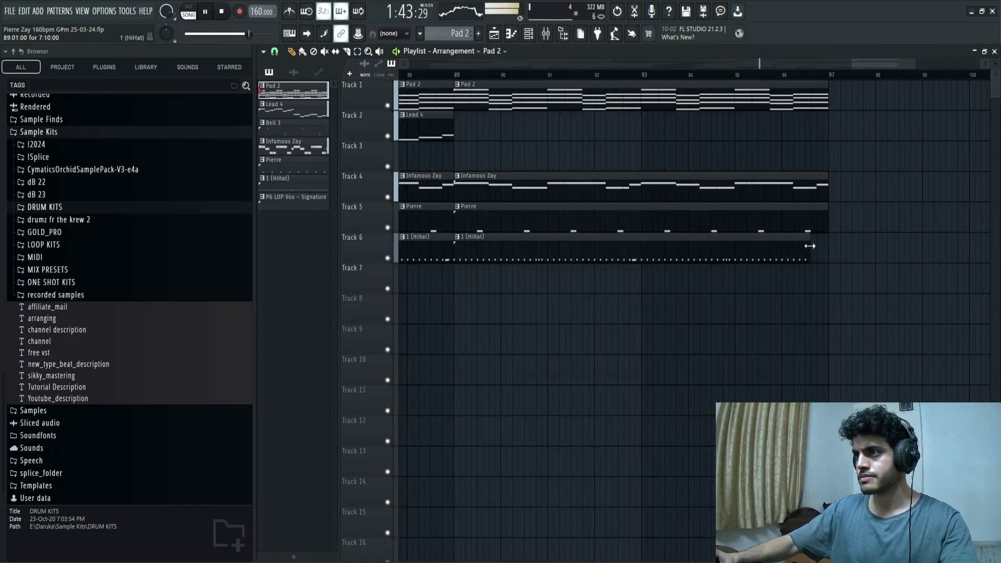
scroll(872, 311, "down", 10)
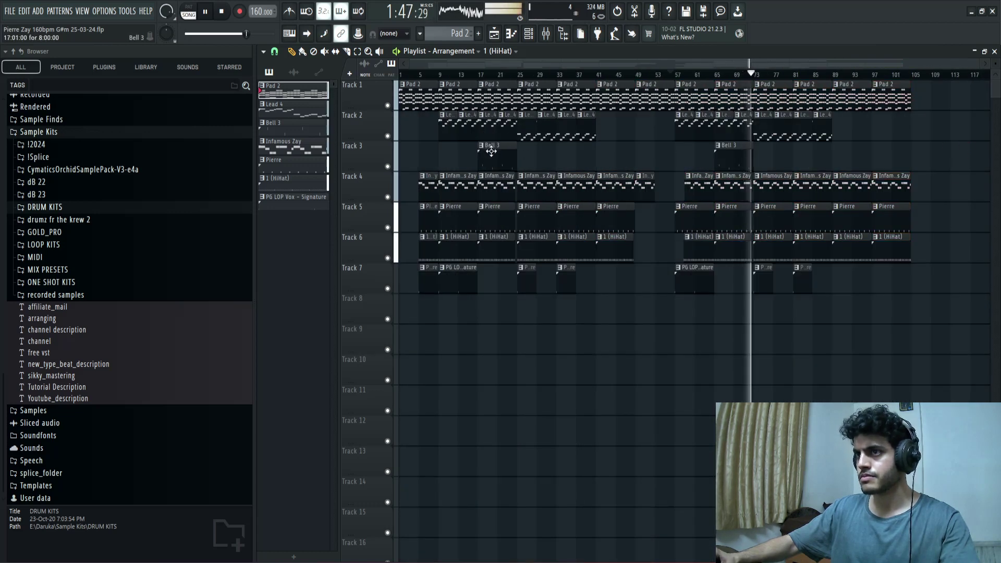
Step: Copy the eight-bar Bell 3 clip from bar 17 to bar 89
scroll(857, 152, "up", 8)
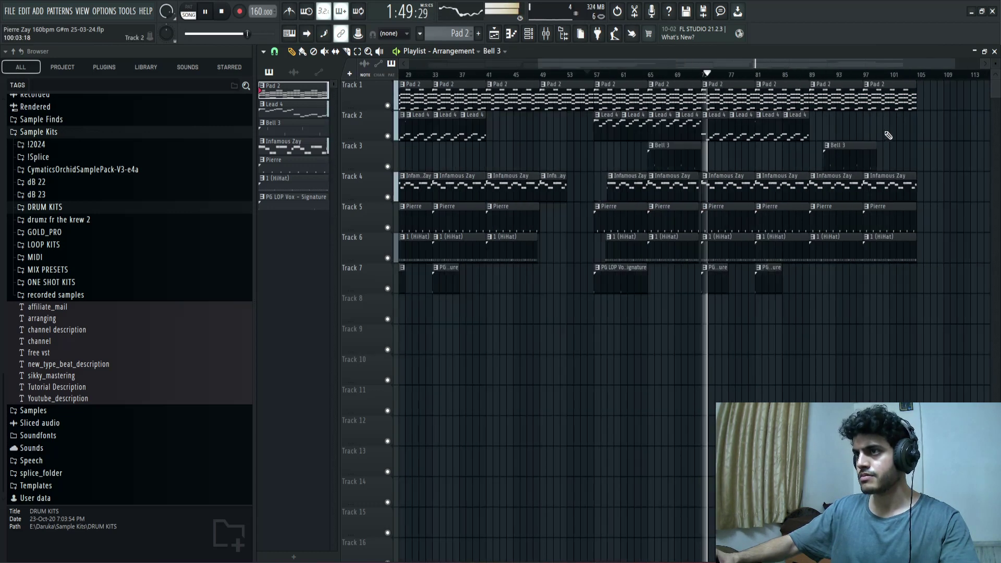
scroll(731, 154, "down", 3)
left_click_drag(705, 152, 680, 157)
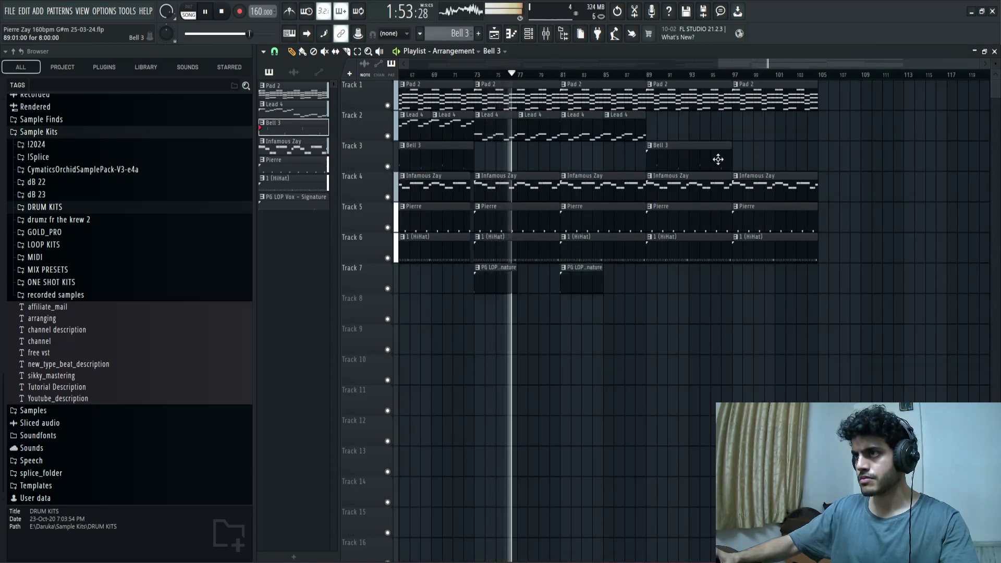
Step: Duplicate the eight-bar Bell 3 clip of bar 89 at bar 97
scroll(719, 159, "up", 4)
left_click_drag(867, 159, 749, 165)
key("ctrl+b")
scroll(752, 300, "down", 7)
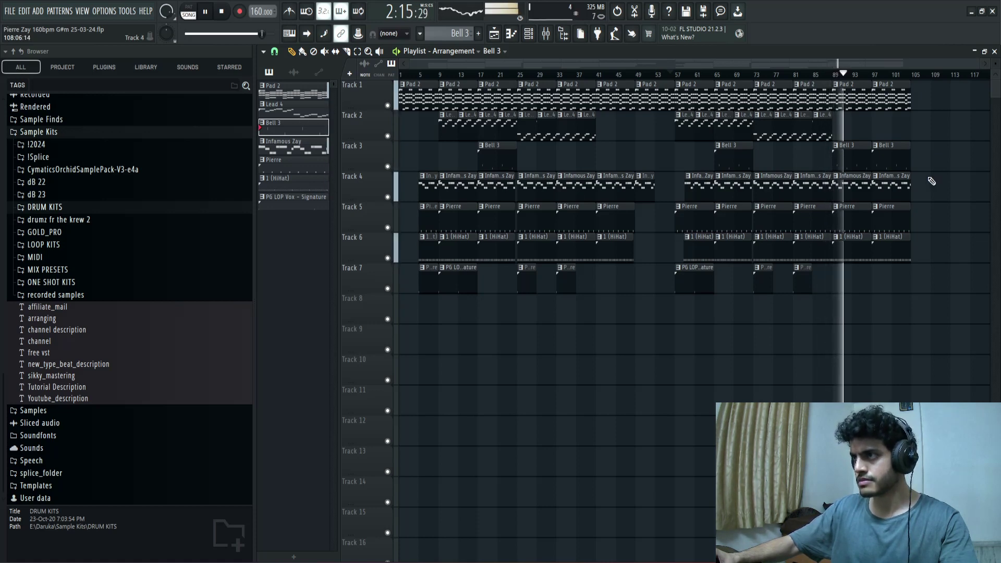
scroll(822, 151, "up", 5)
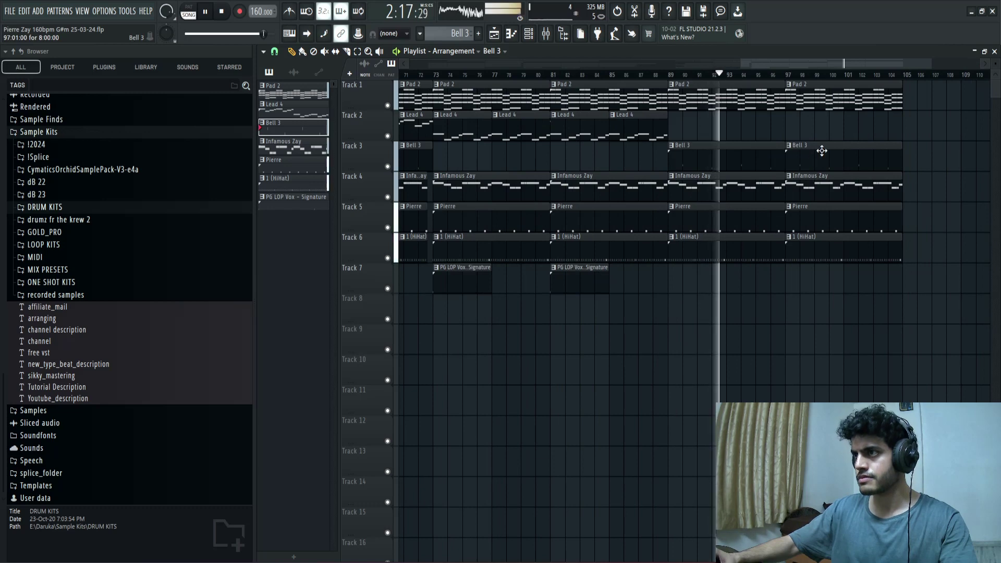
Step: Trim the ends of the Infamous Zay, Pierre and HiHat clips at bar 89 to a length of 7:10:00, leaving a gap before bar 97
scroll(822, 151, "up", 6)
left_click(731, 193)
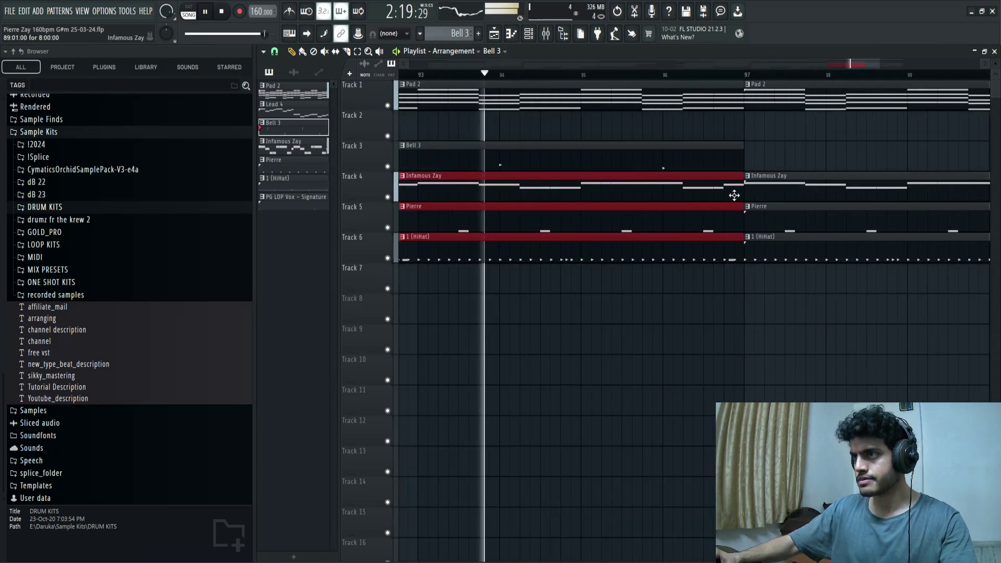
scroll(771, 327, "down", 5)
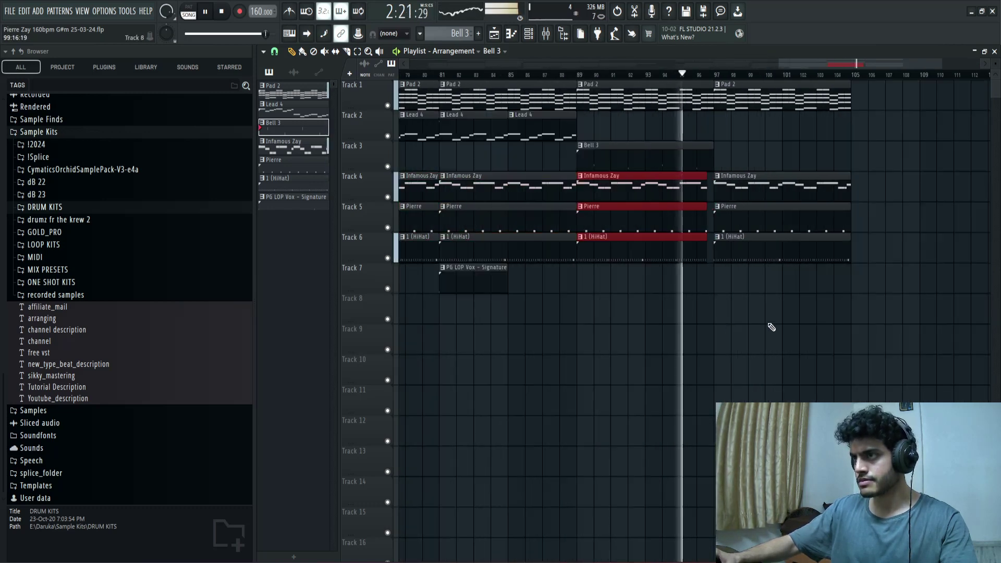
scroll(772, 327, "down", 5)
scroll(939, 154, "up", 5)
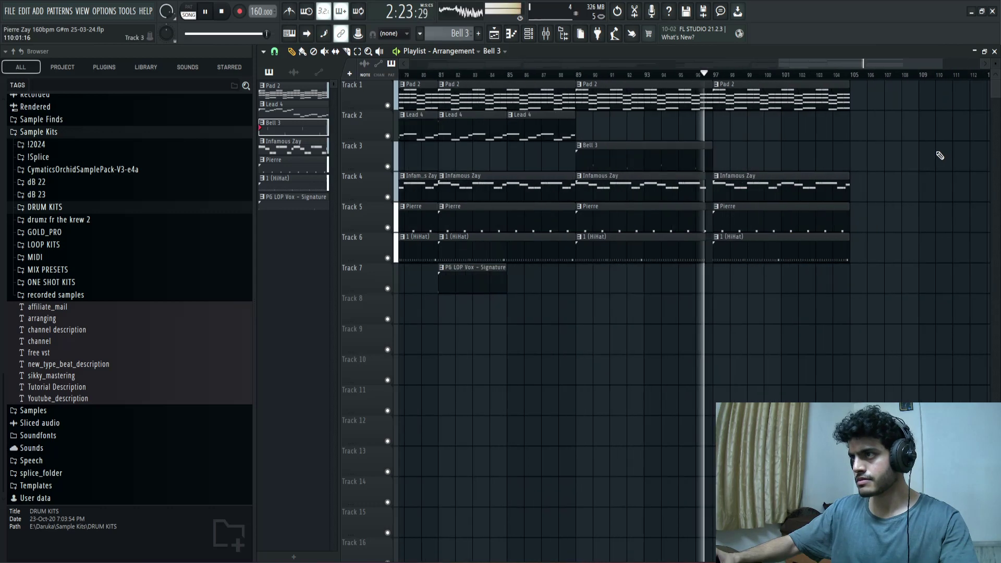
scroll(913, 162, "up", 4)
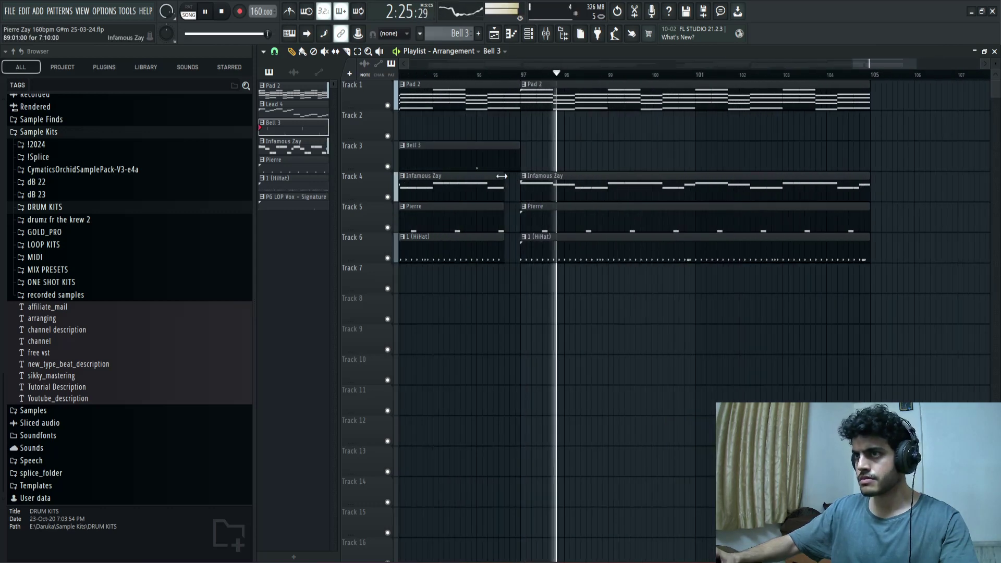
Step: Create an automation clip for the Master volume on Track 8, ending with the song at bar 105
scroll(759, 152, "down", 8)
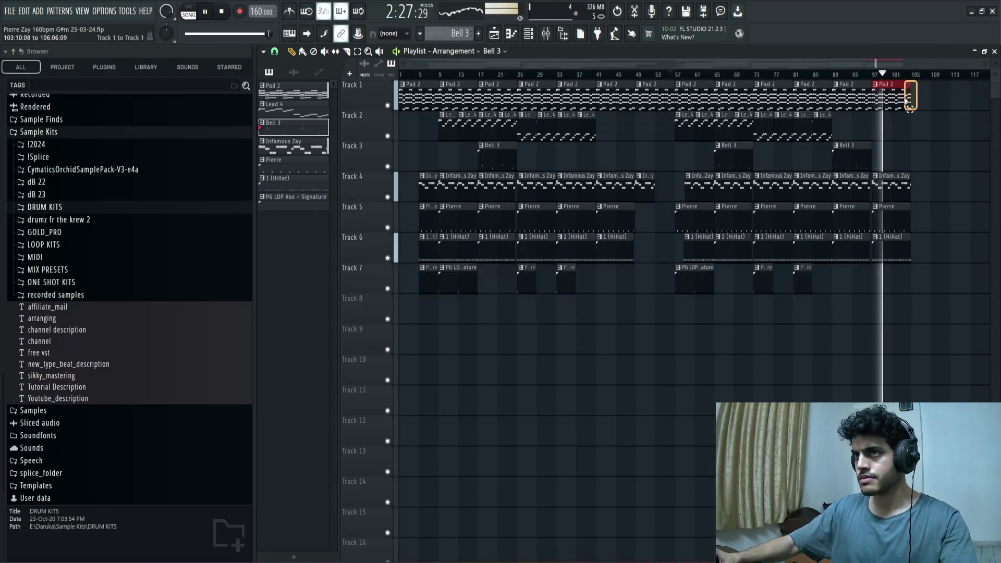
left_click(544, 39)
right_click(412, 305)
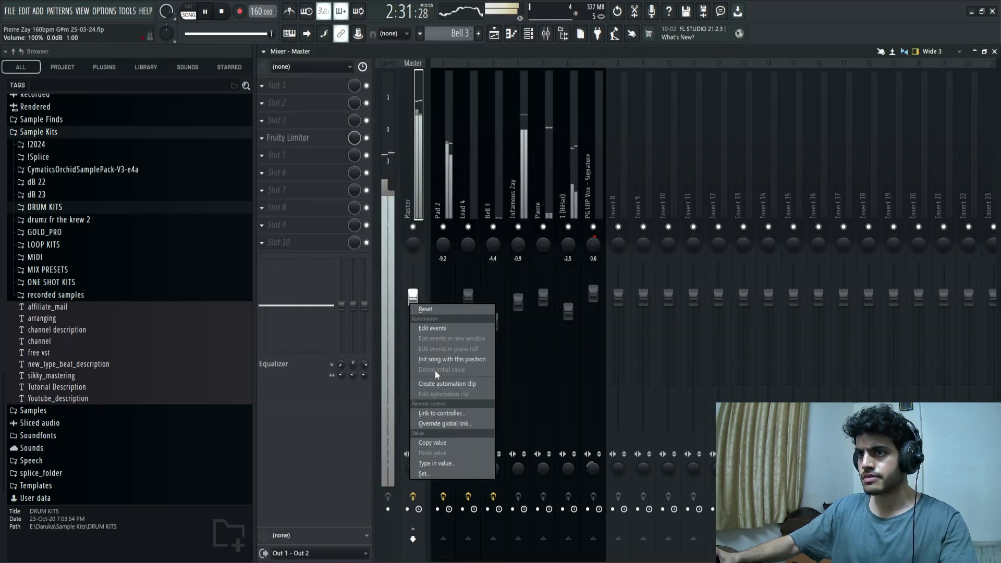
left_click(433, 385)
left_click(495, 35)
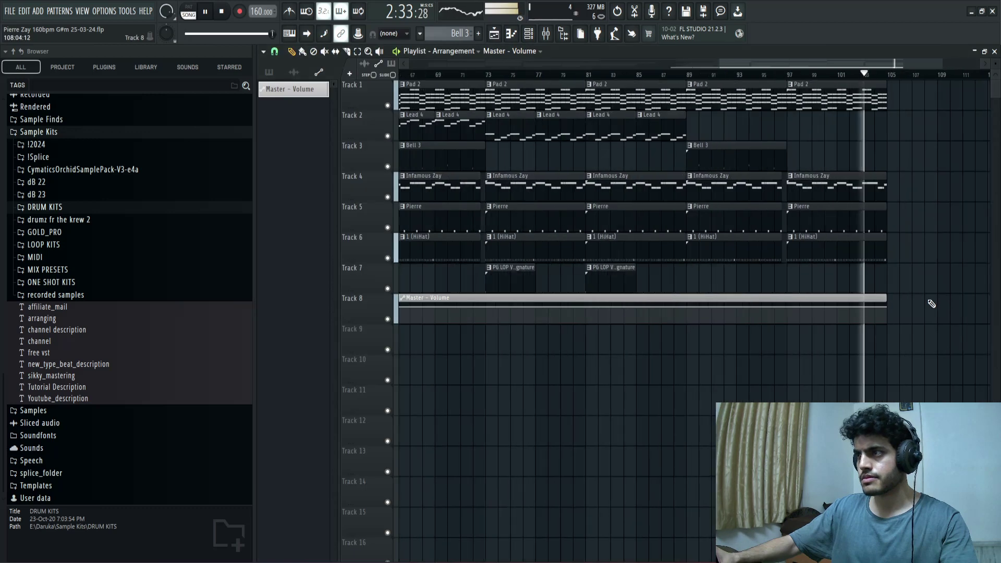
Step: Audition the Infamous Zay notes one, two and three octaves higher, and return them to their original octave
scroll(932, 302, "up", 3)
key("space")
double_click(803, 181)
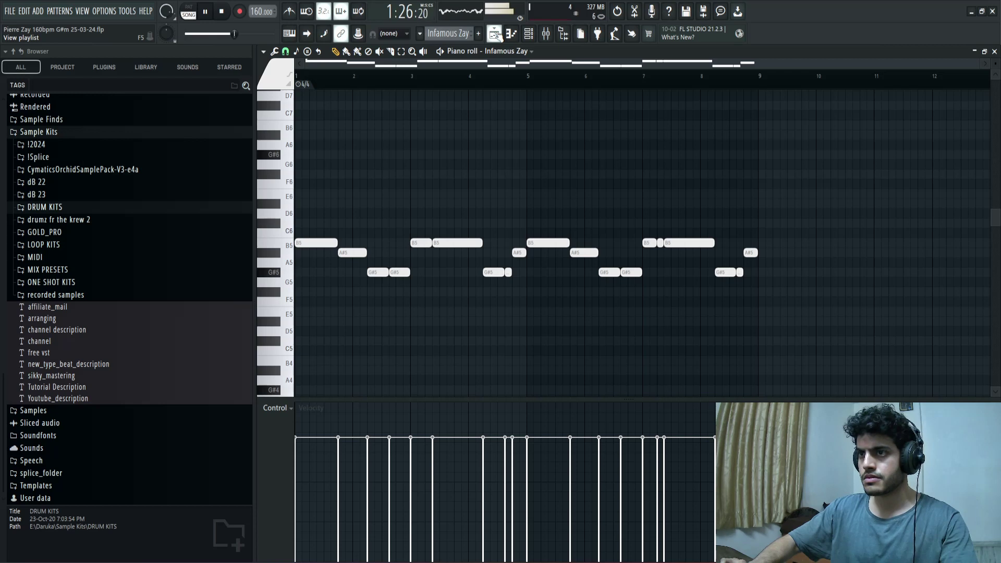
key("ctrl+Up")
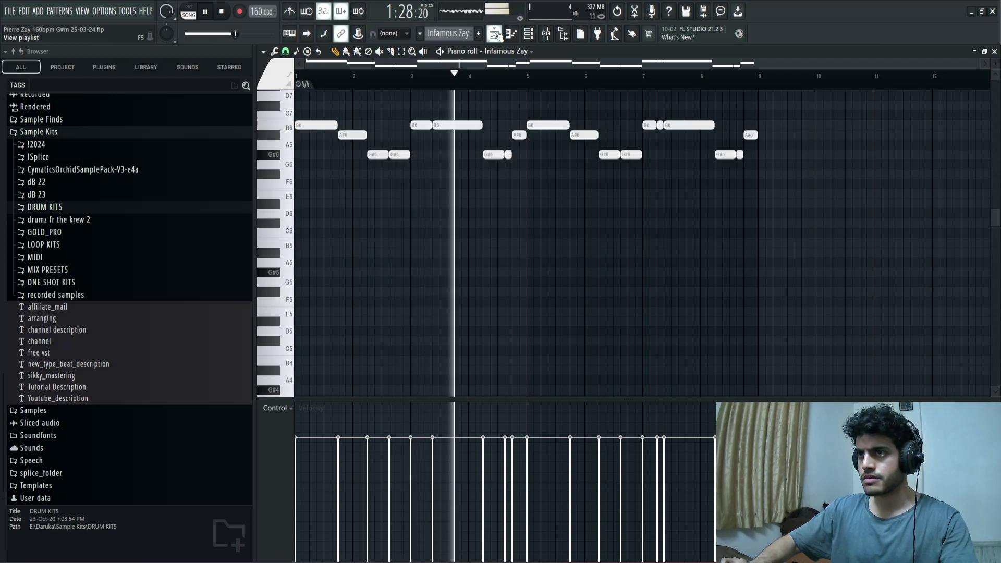
key("ctrl+Up")
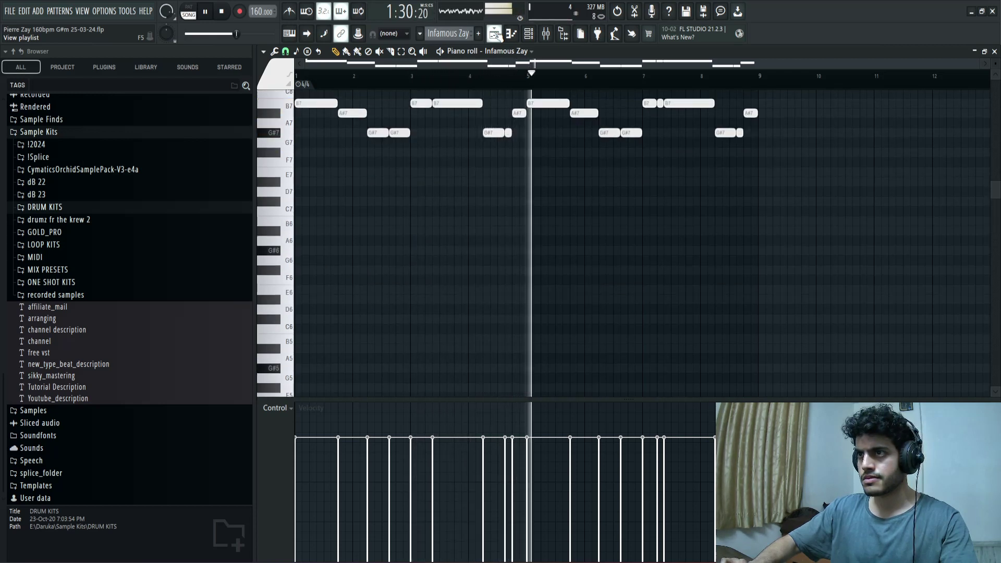
key("ctrl+Up")
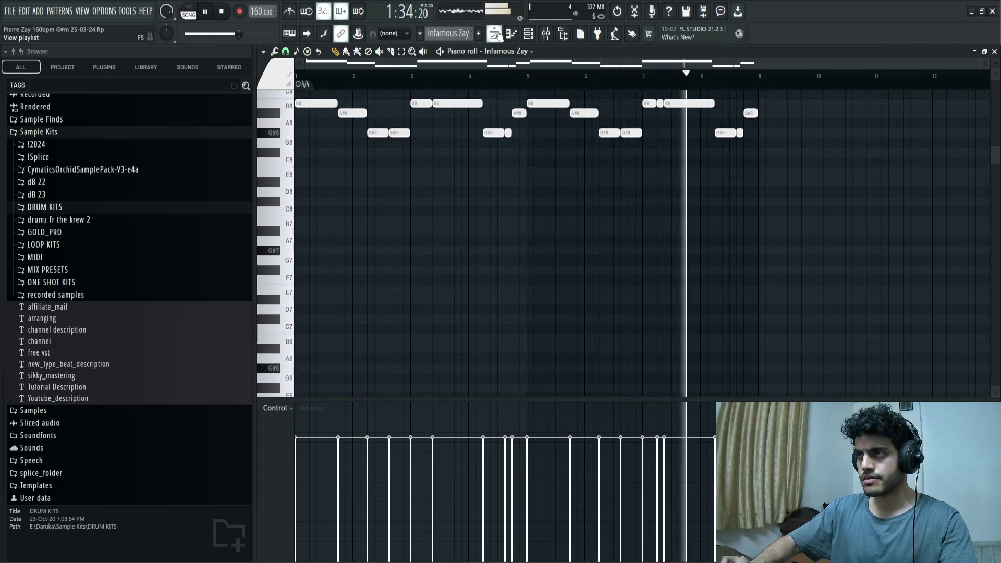
key("ctrl+Down")
key("ctrl+Down")
key("ctrl+Down")
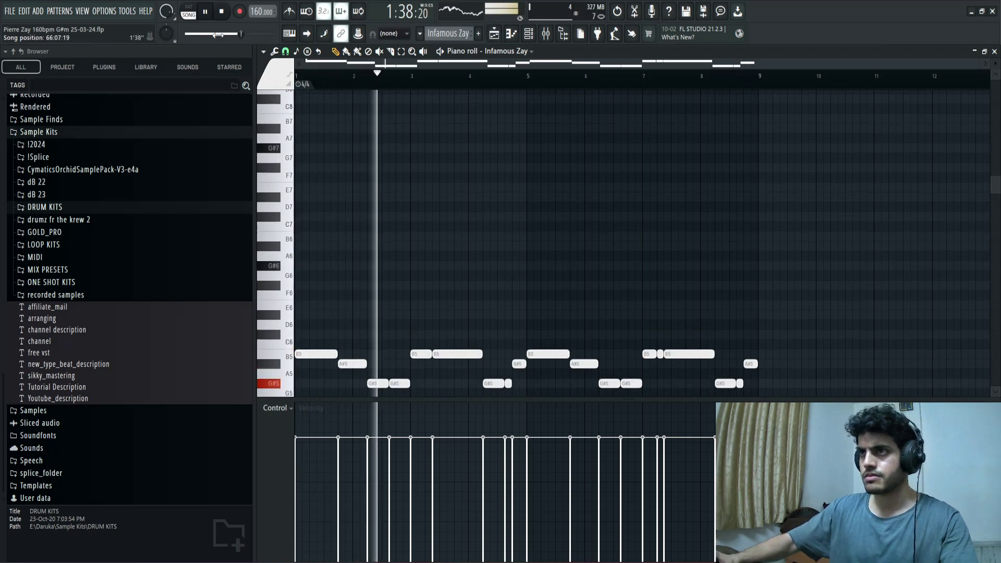
left_click(494, 34)
Step: Add a point at bar 97 in the Master - Volume automation and lower its bar 105 end point to the bottom for a linear fade-out
scroll(950, 226, "down", 2)
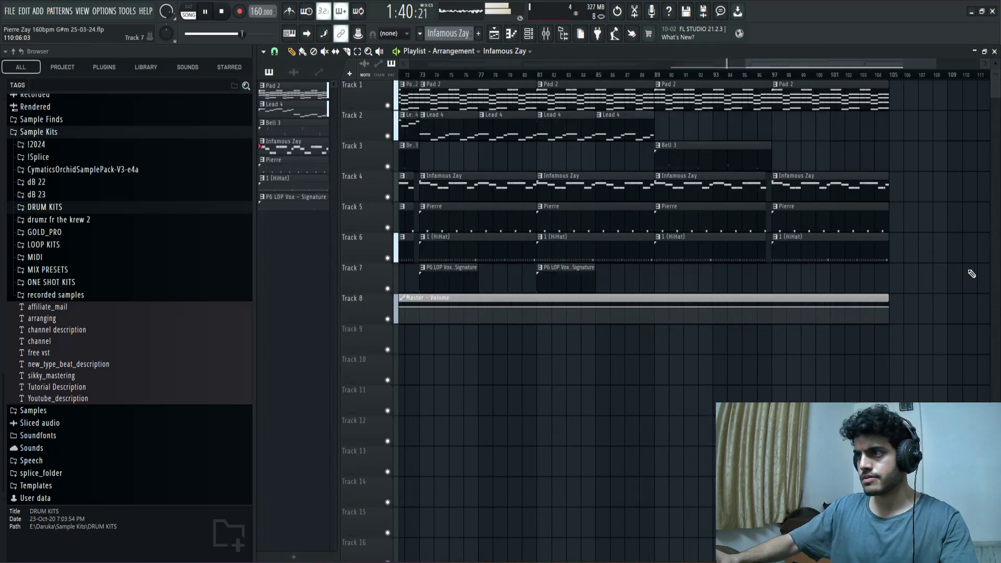
right_click(842, 312)
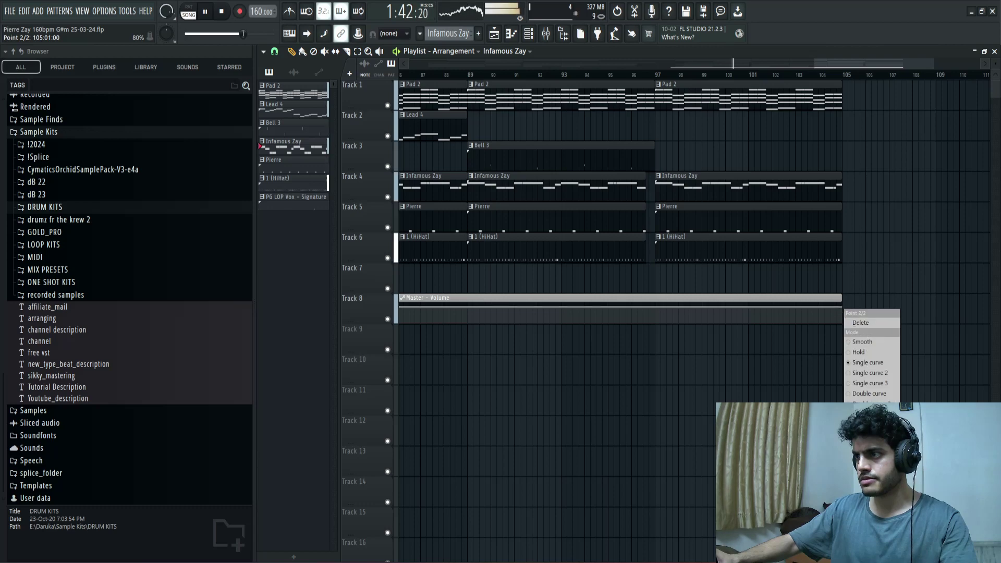
left_click(715, 368)
scroll(715, 360, "down", 2)
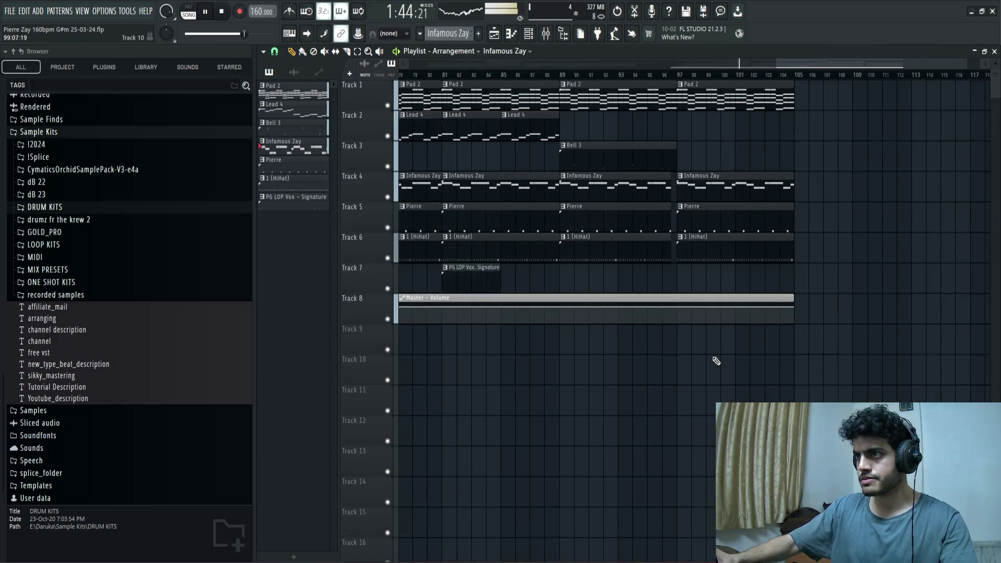
key("space")
scroll(683, 344, "up", 4)
left_click(671, 312)
right_click(673, 312)
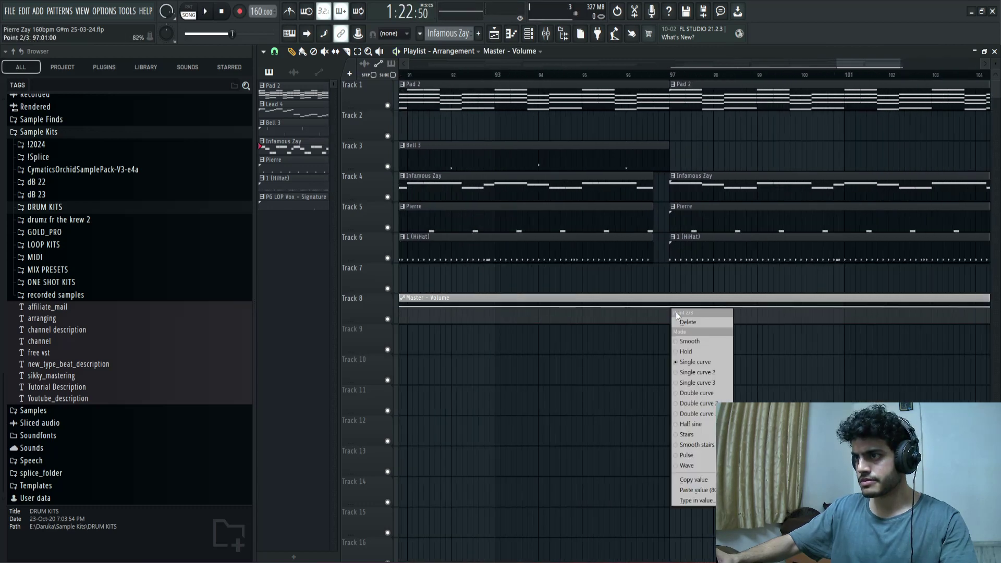
left_click(693, 480)
scroll(671, 315, "down", 3)
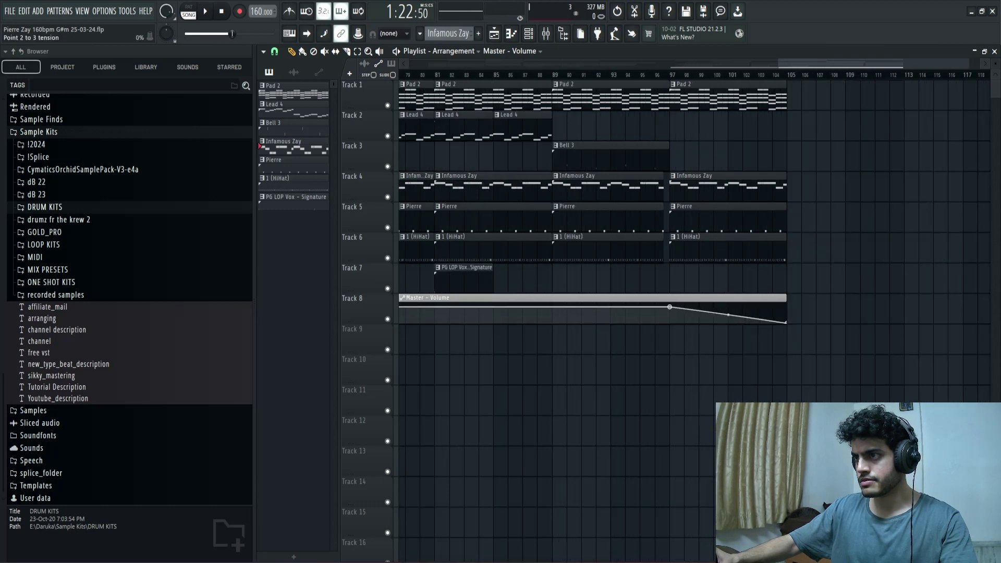
Step: Hide the browser, play the full arrangement from bar 1 to its fade-out and save the project
scroll(729, 313, "down", 5)
scroll(458, 243, "up", 2)
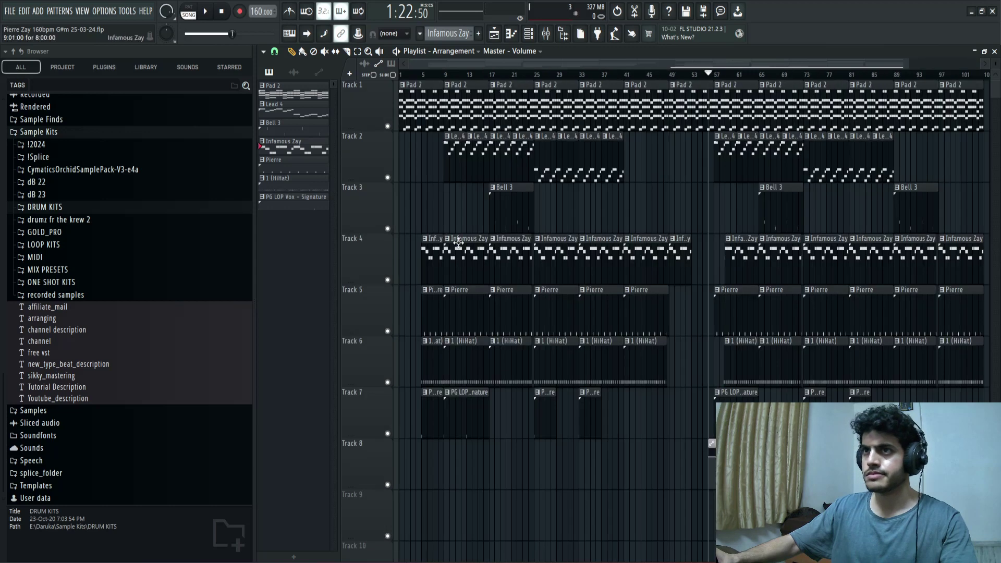
left_click(563, 36)
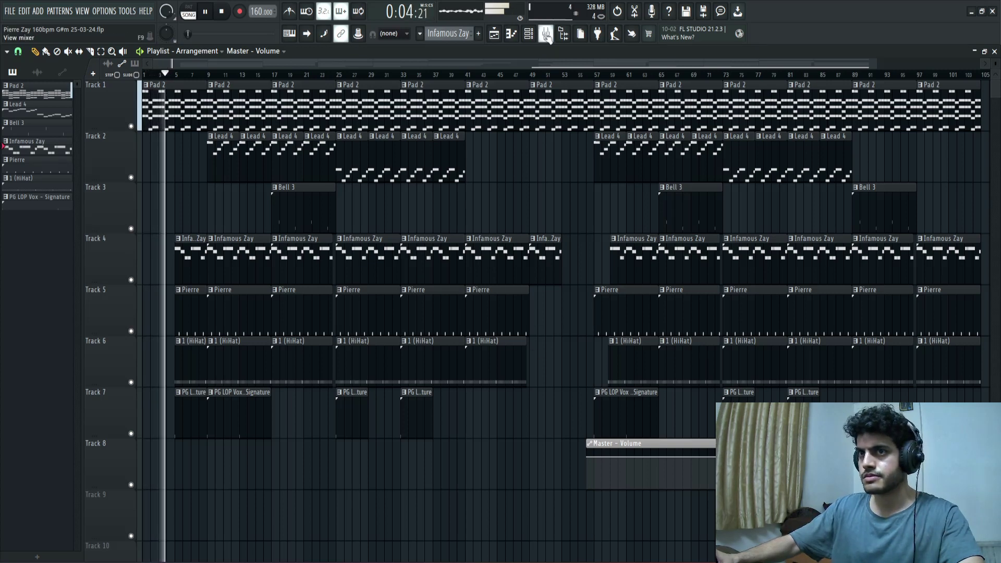
key("ctrl+s")
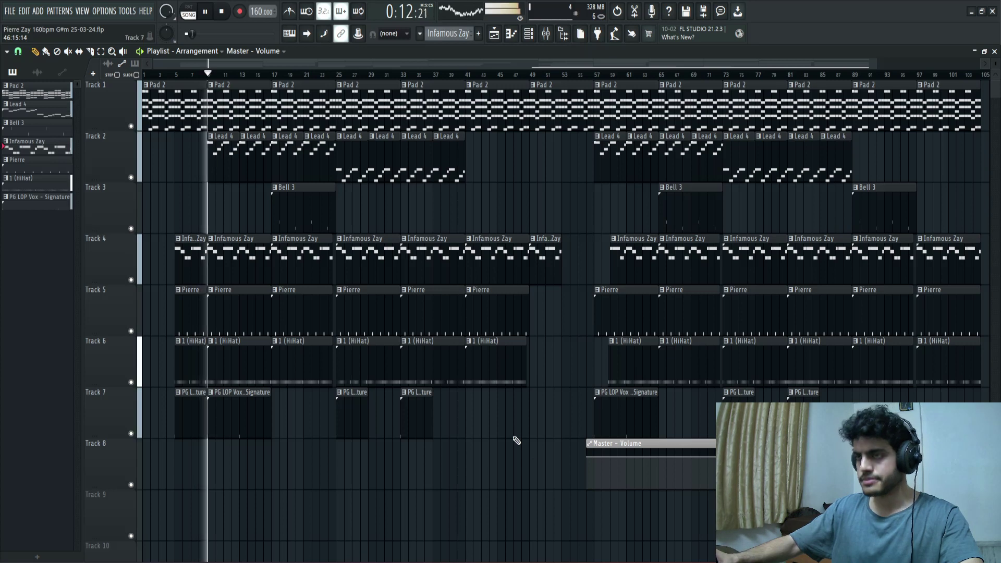
key("ctrl+s")
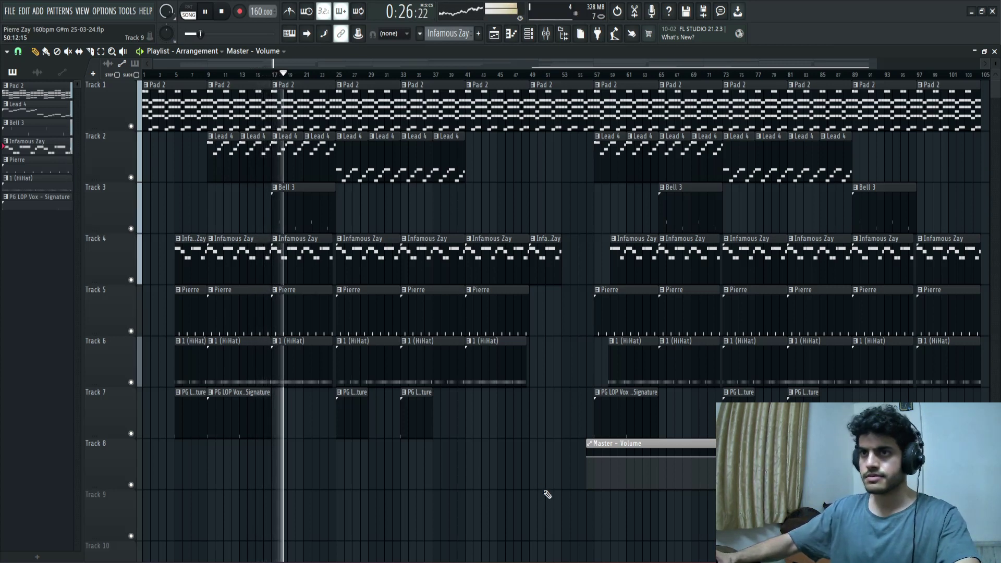
key("ctrl+s")
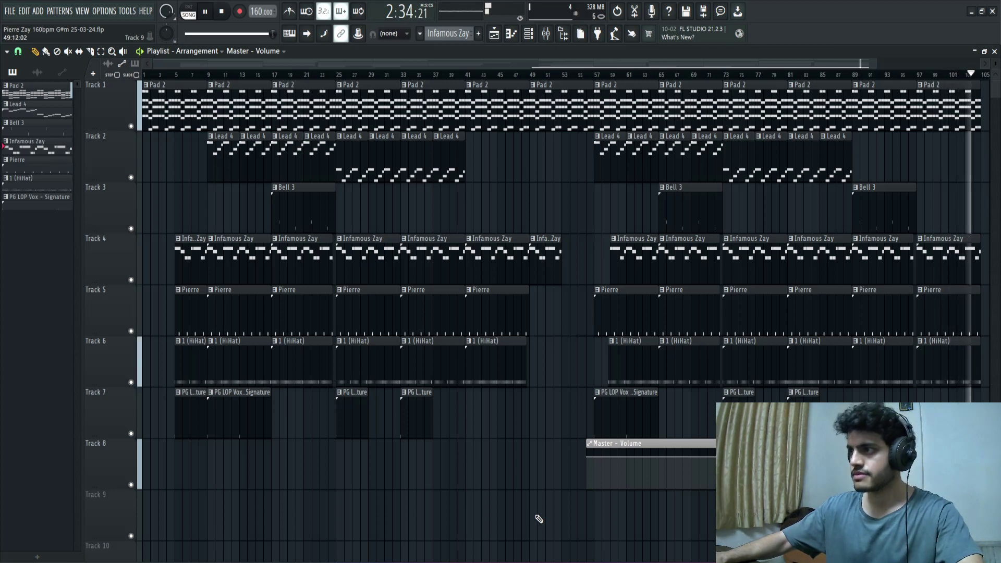
key("space")
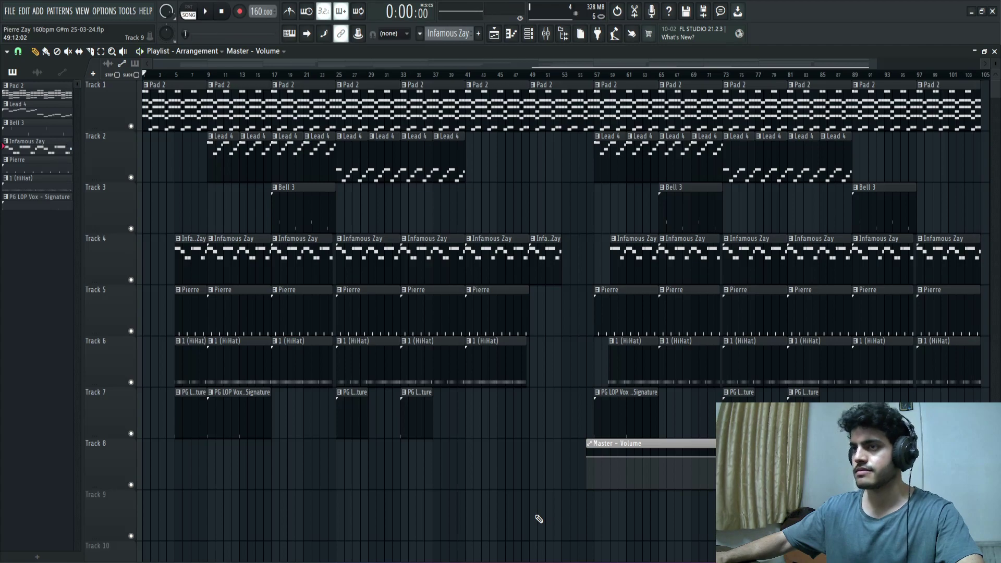